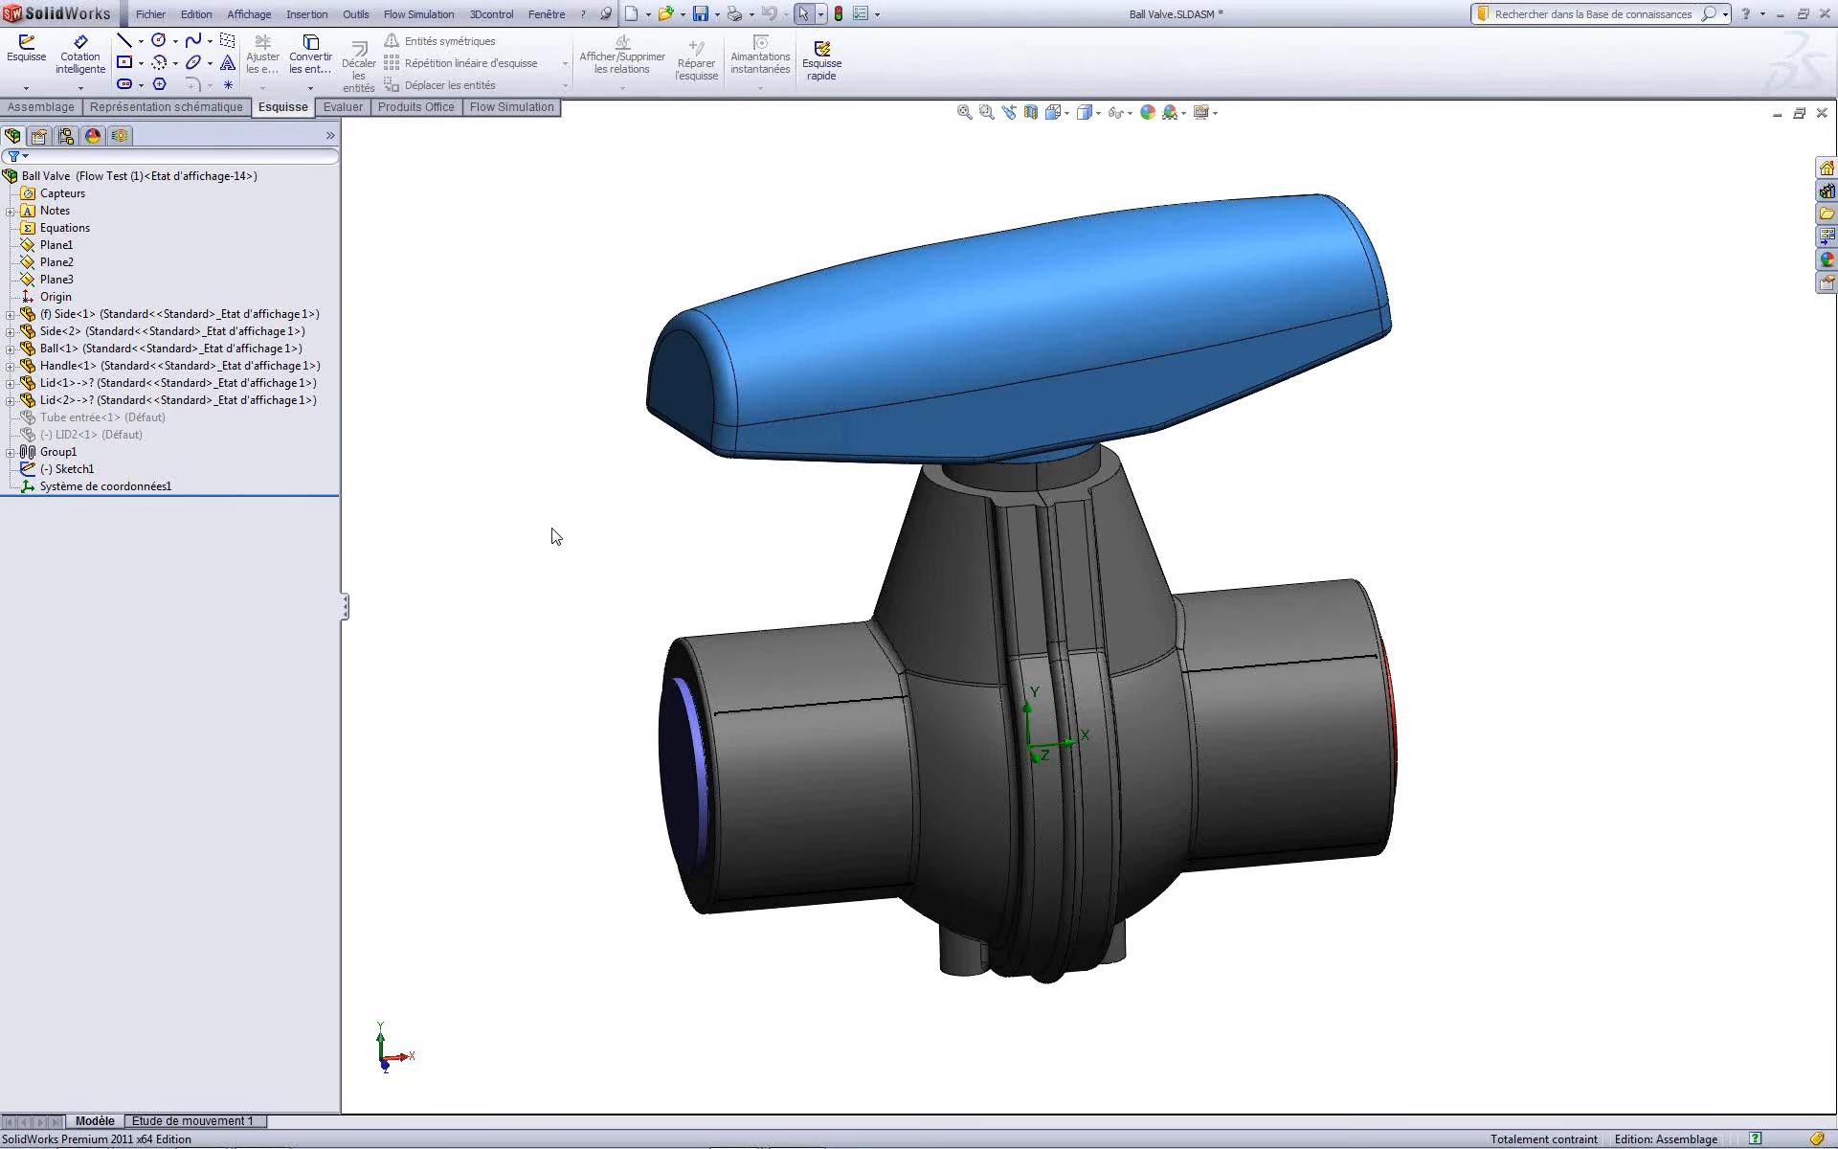
Step: Show the Flow Test (1) analysis project and expand its Input Data and Results branches
{"action": "scroll", "coordinate": [552, 529], "scroll_direction": "up", "scroll_amount": 2}
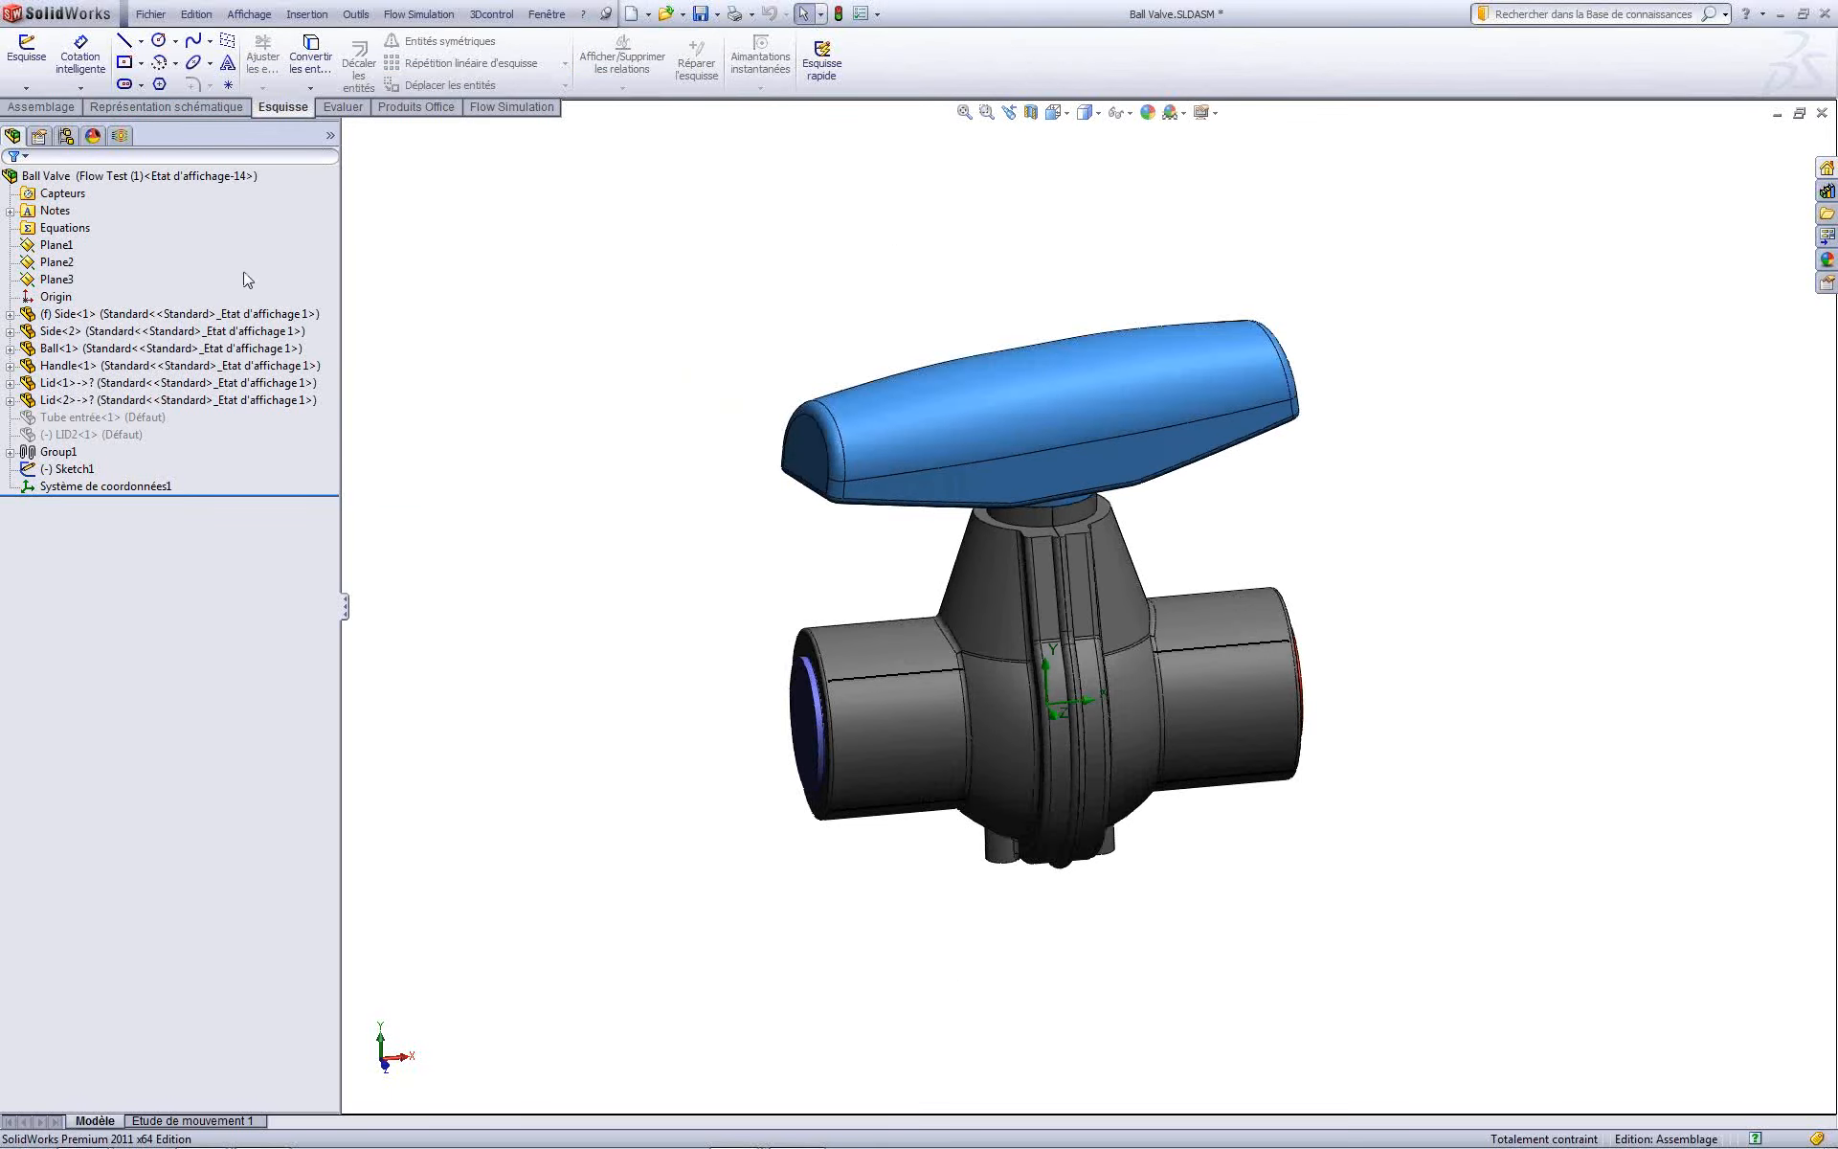
{"action": "left_click", "coordinate": [119, 139]}
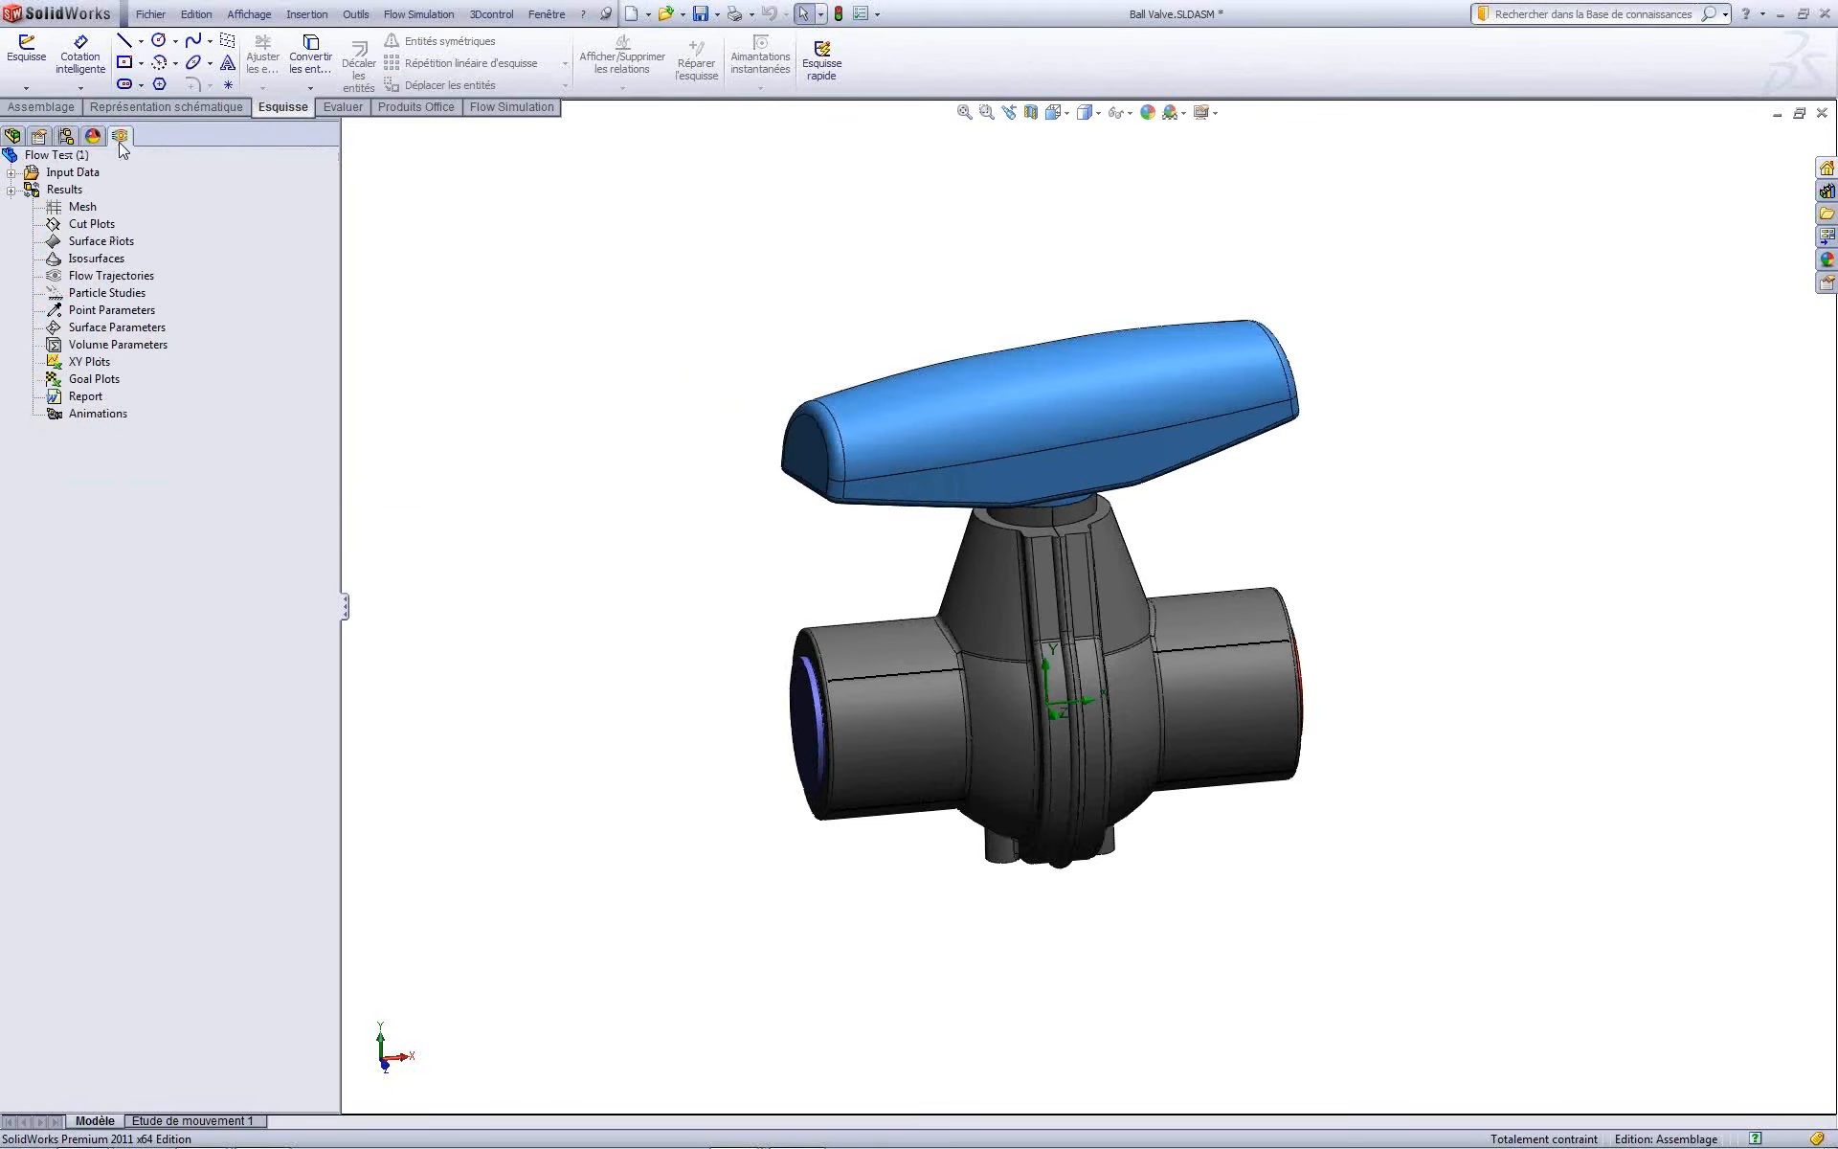
{"action": "left_click", "coordinate": [10, 172]}
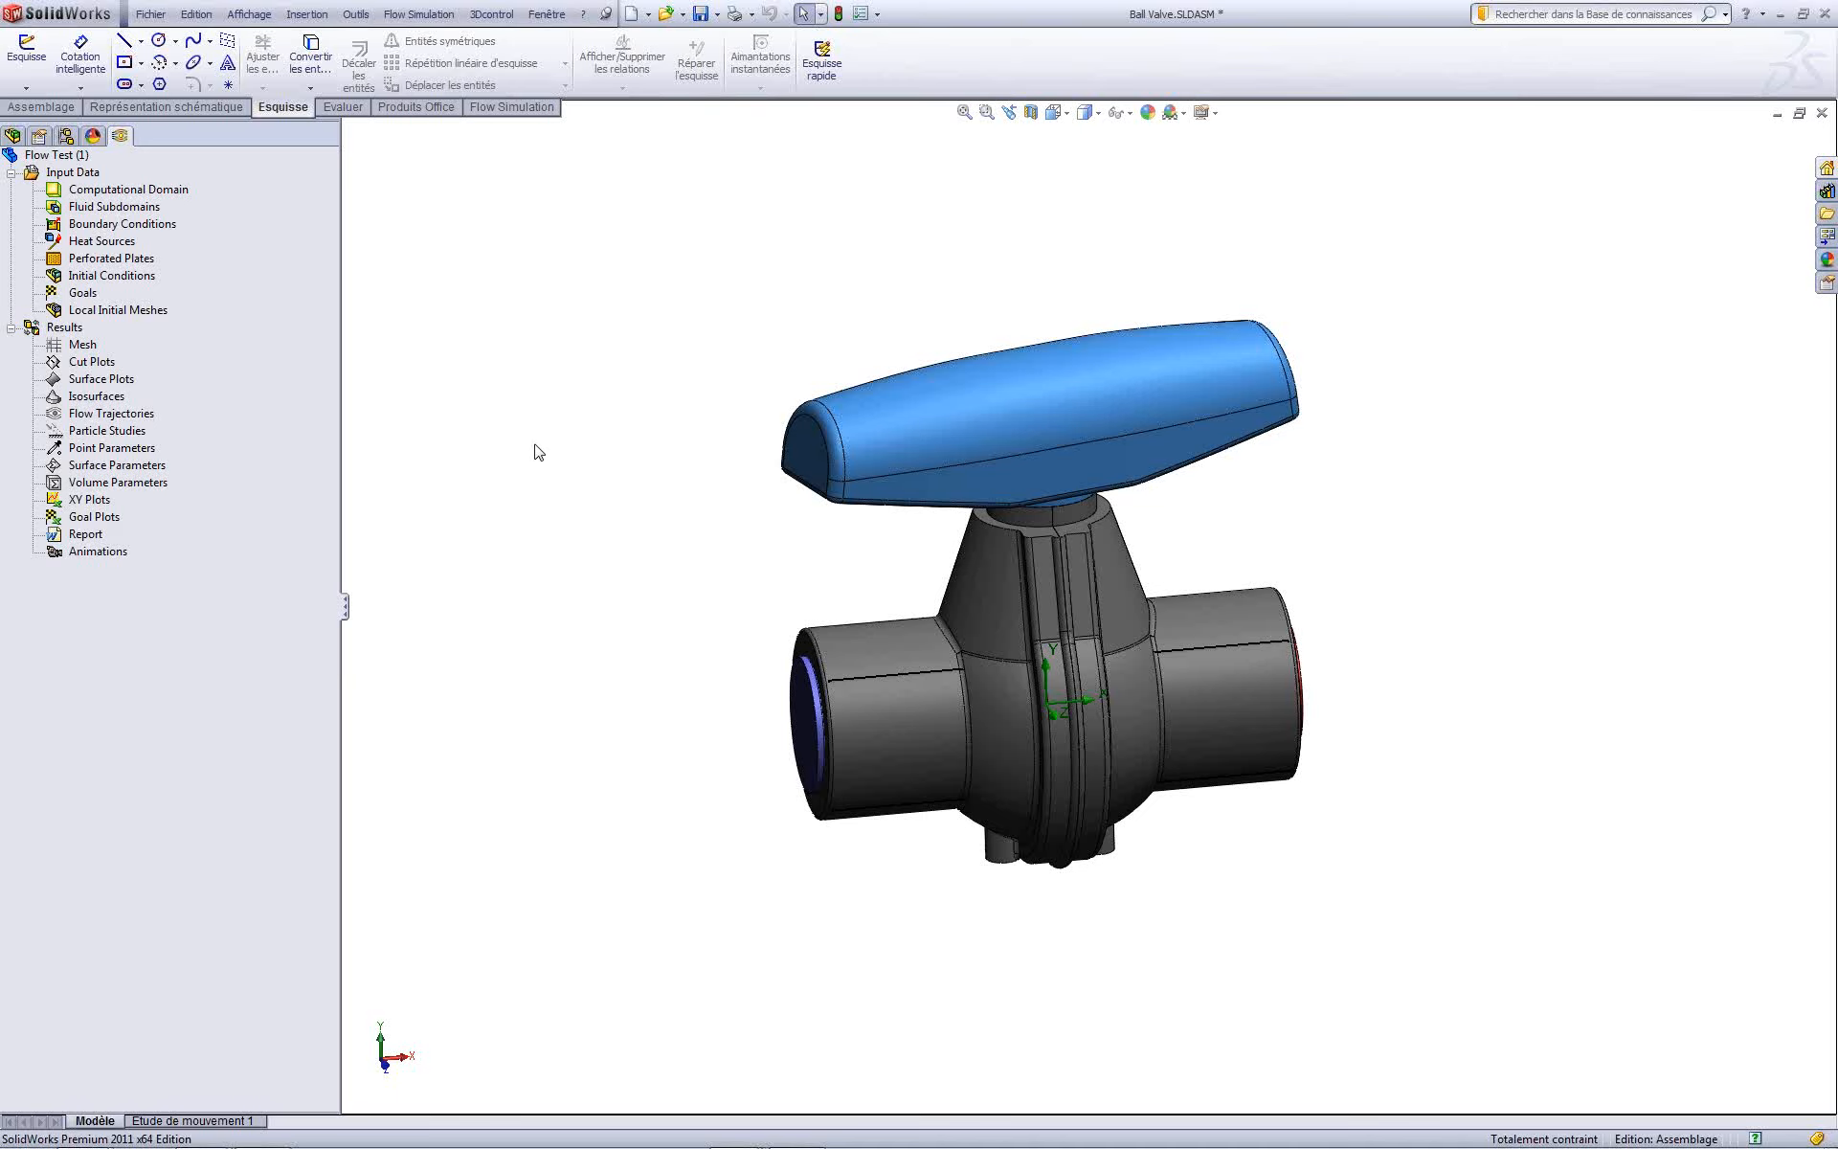
Step: Make both Side components of the valve body transparent and view the assembly in isometric orientation
{"action": "left_click", "coordinate": [13, 135]}
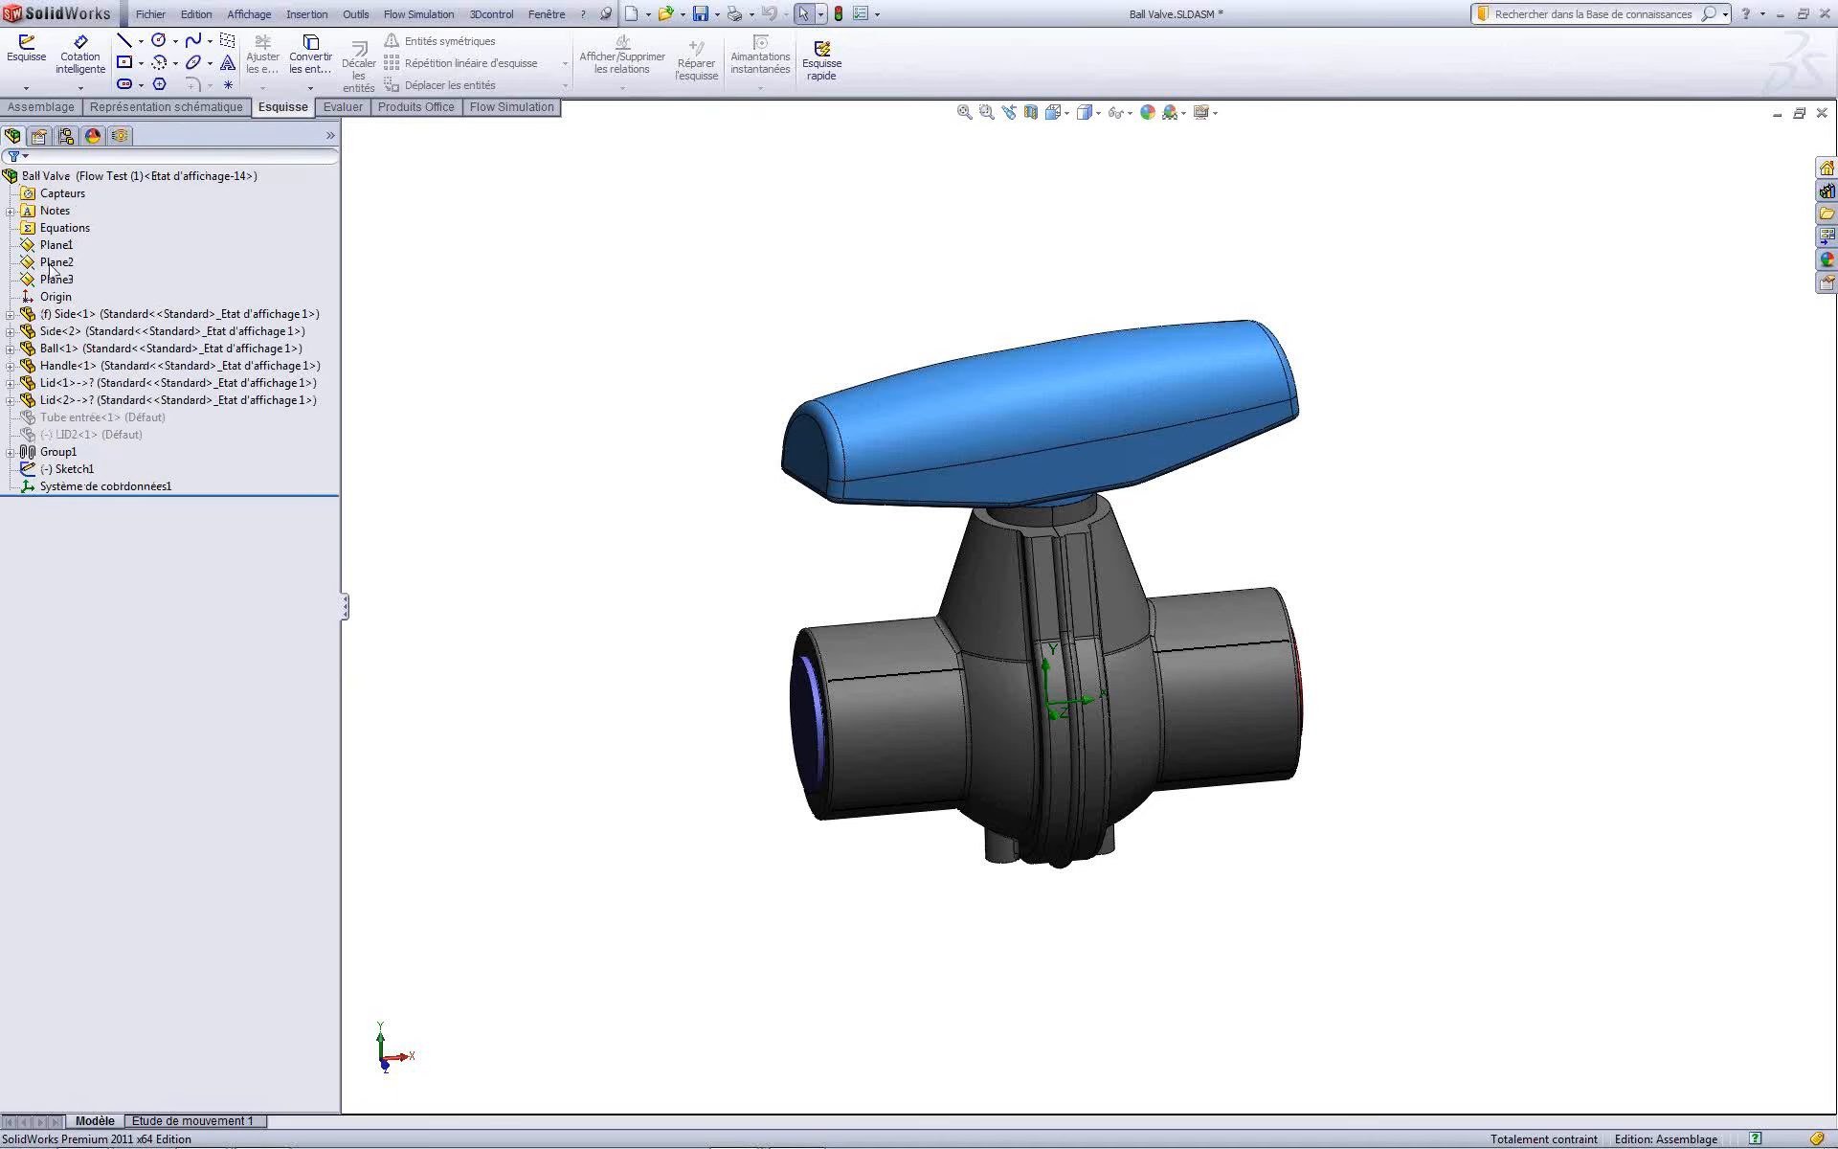
{"action": "left_click", "coordinate": [57, 315]}
{"action": "left_click", "coordinate": [57, 332], "text": "ctrl"}
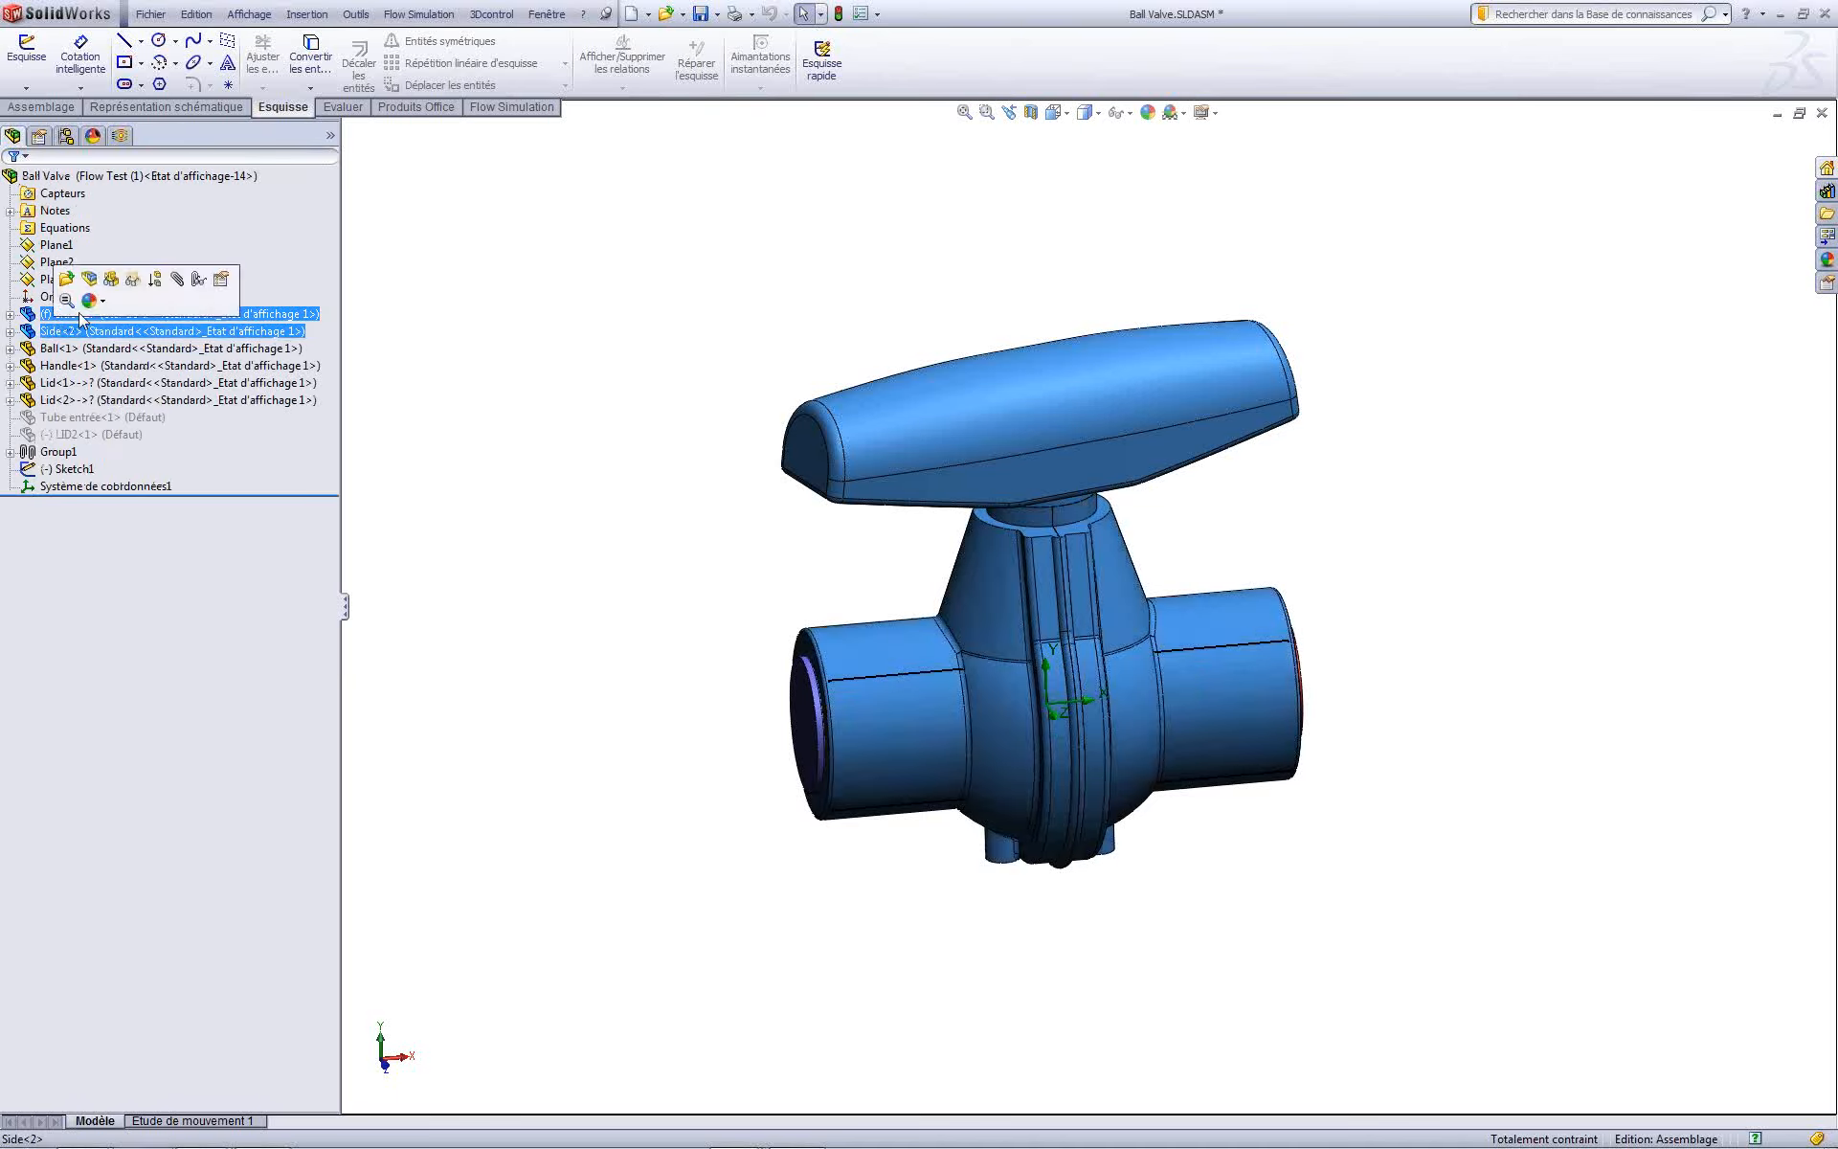
{"action": "left_click", "coordinate": [141, 292]}
{"action": "left_click", "coordinate": [554, 456]}
{"action": "key", "text": "f"}
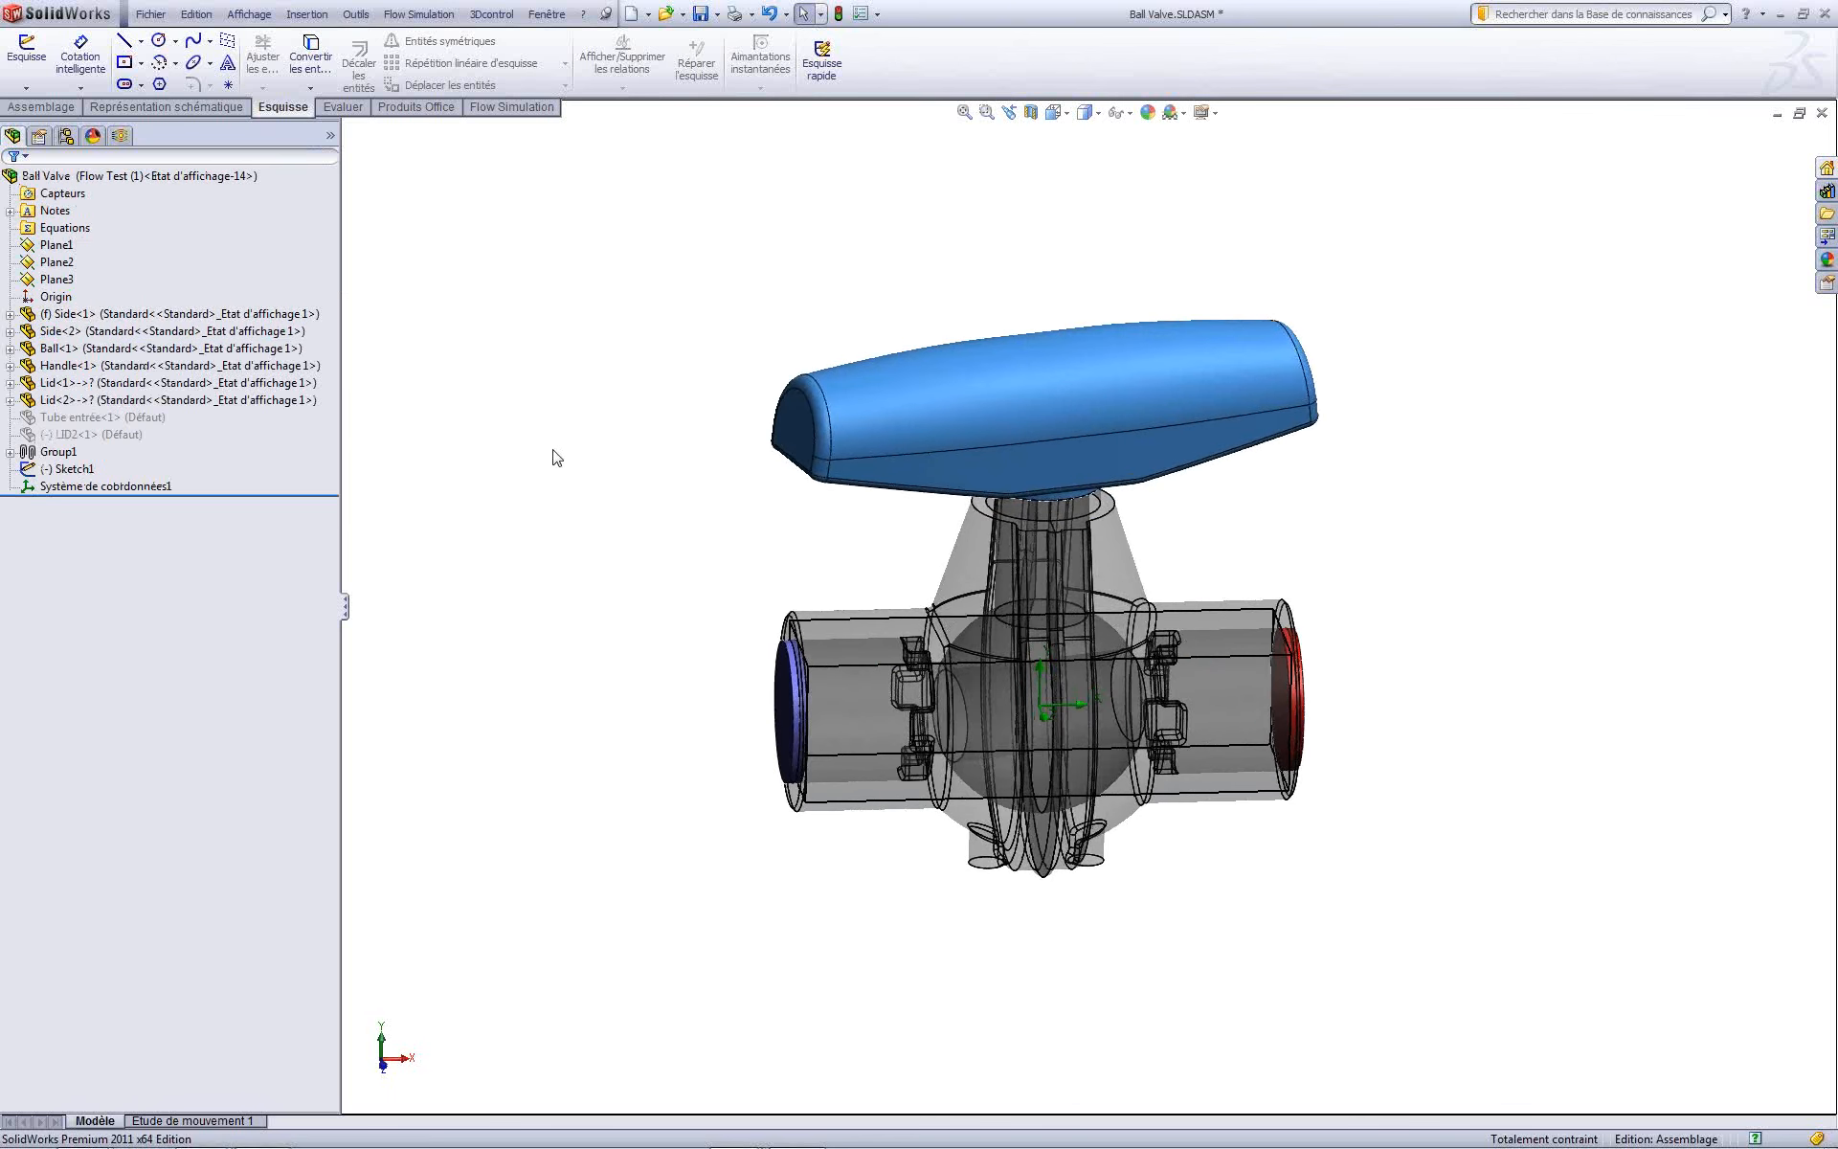
{"action": "key", "text": "ctrl+7"}
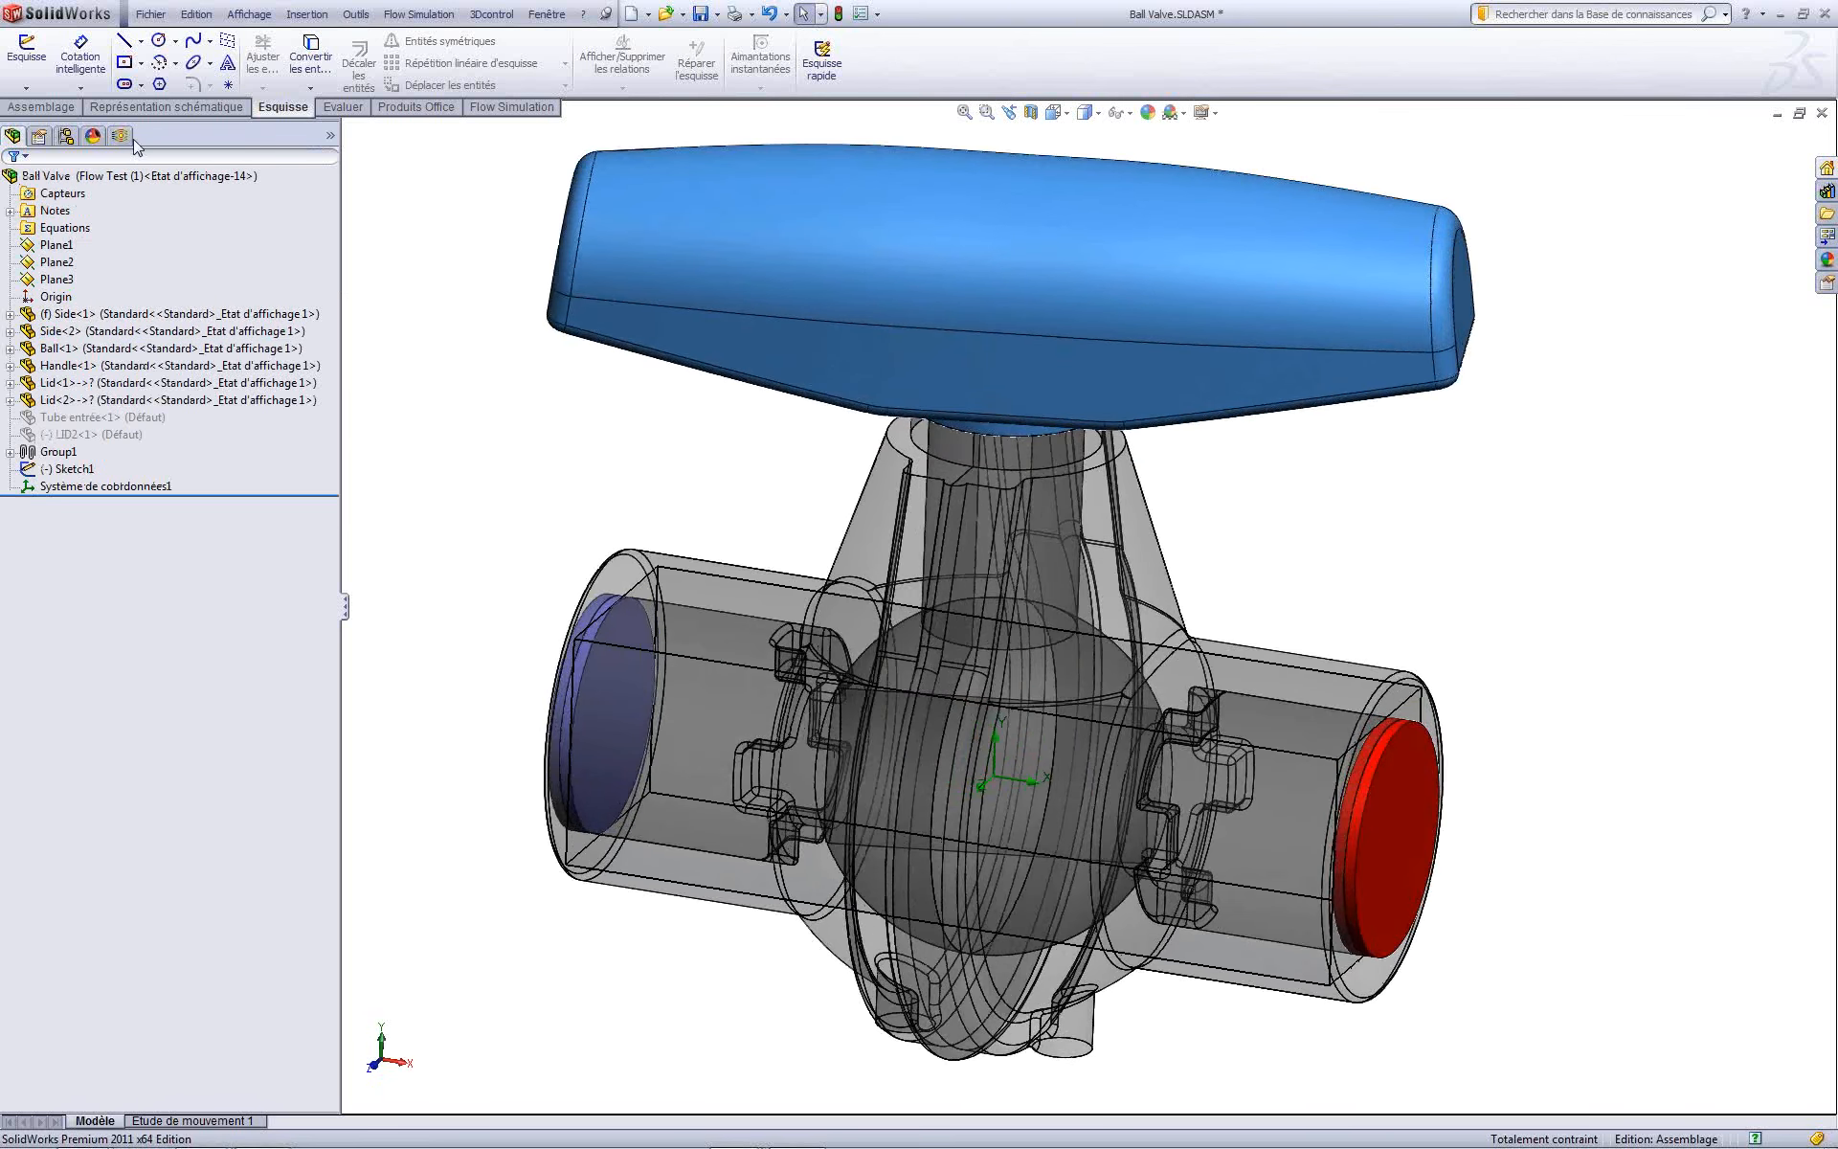
Step: Hide the Computational Domain of the flow project
{"action": "left_click", "coordinate": [120, 135]}
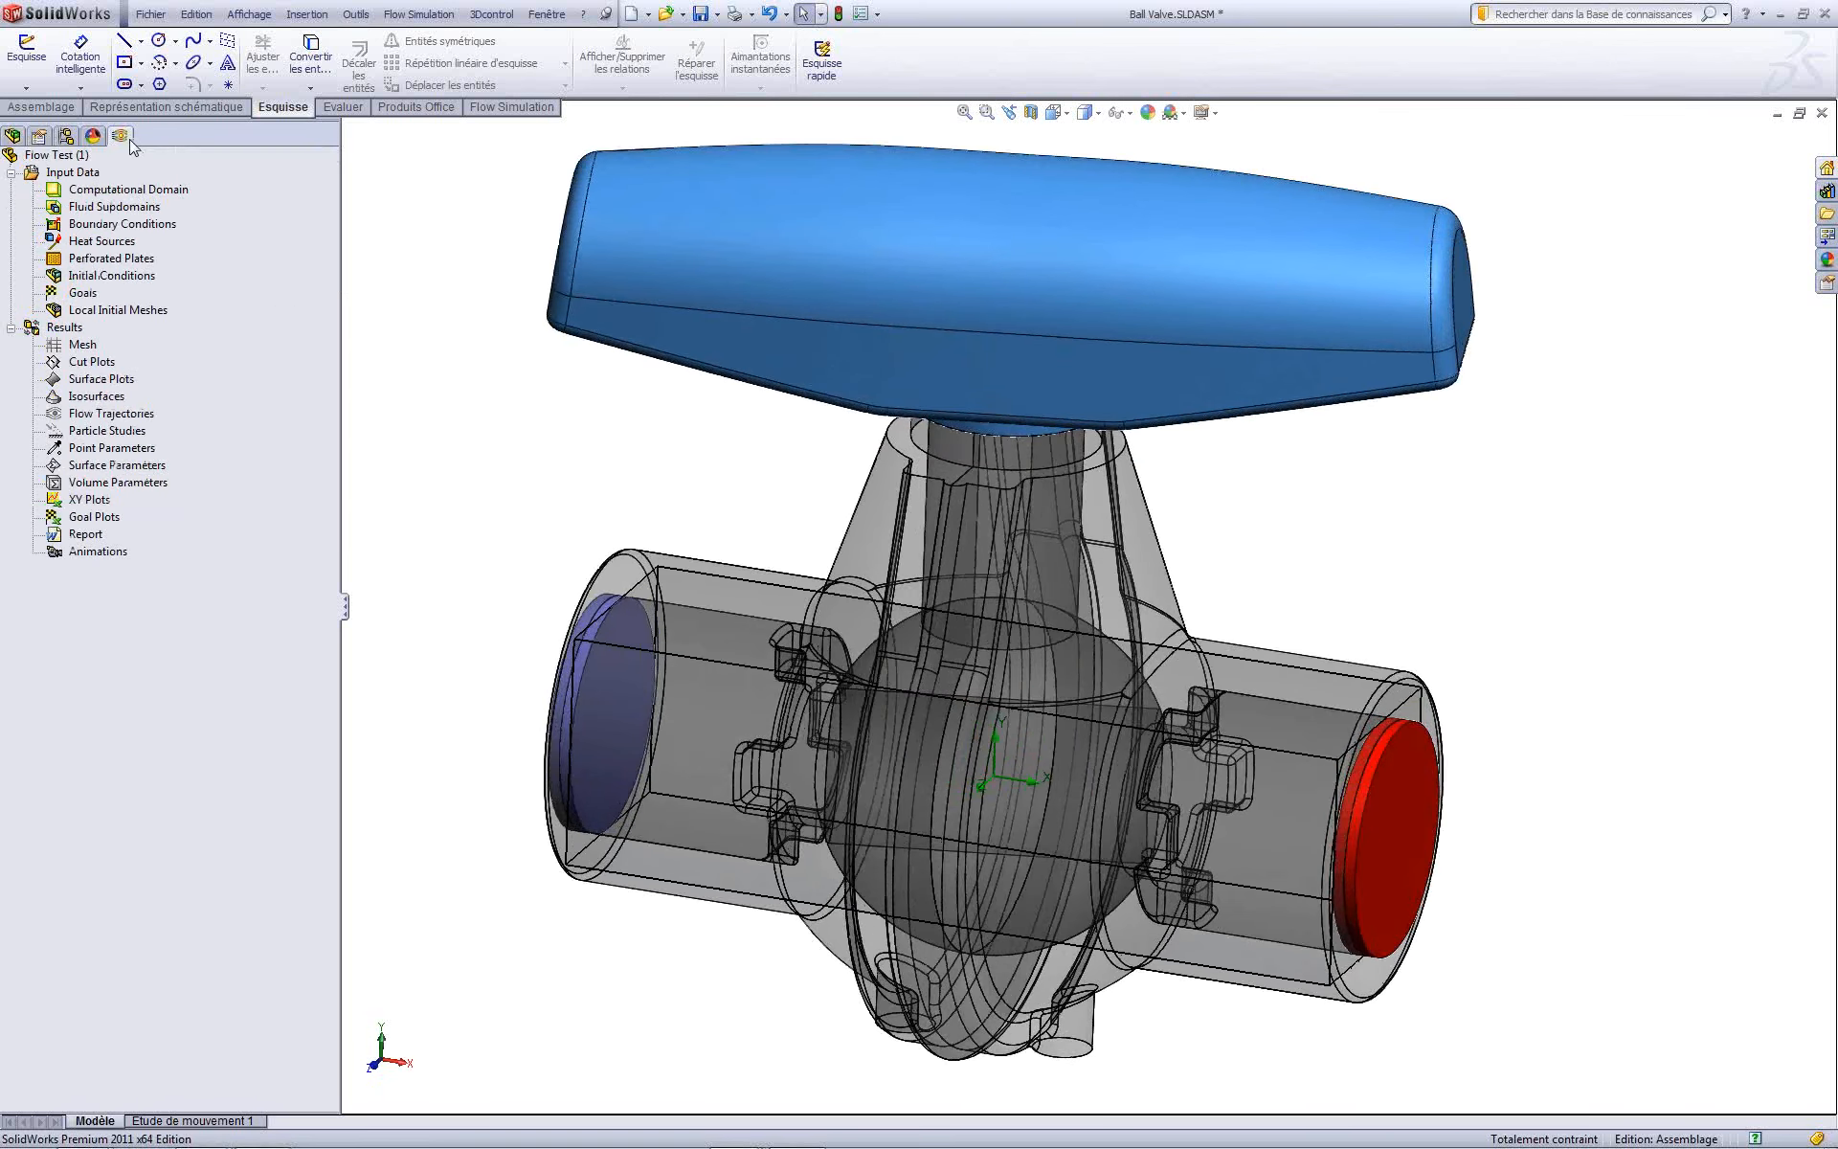
{"action": "left_click", "coordinate": [96, 190]}
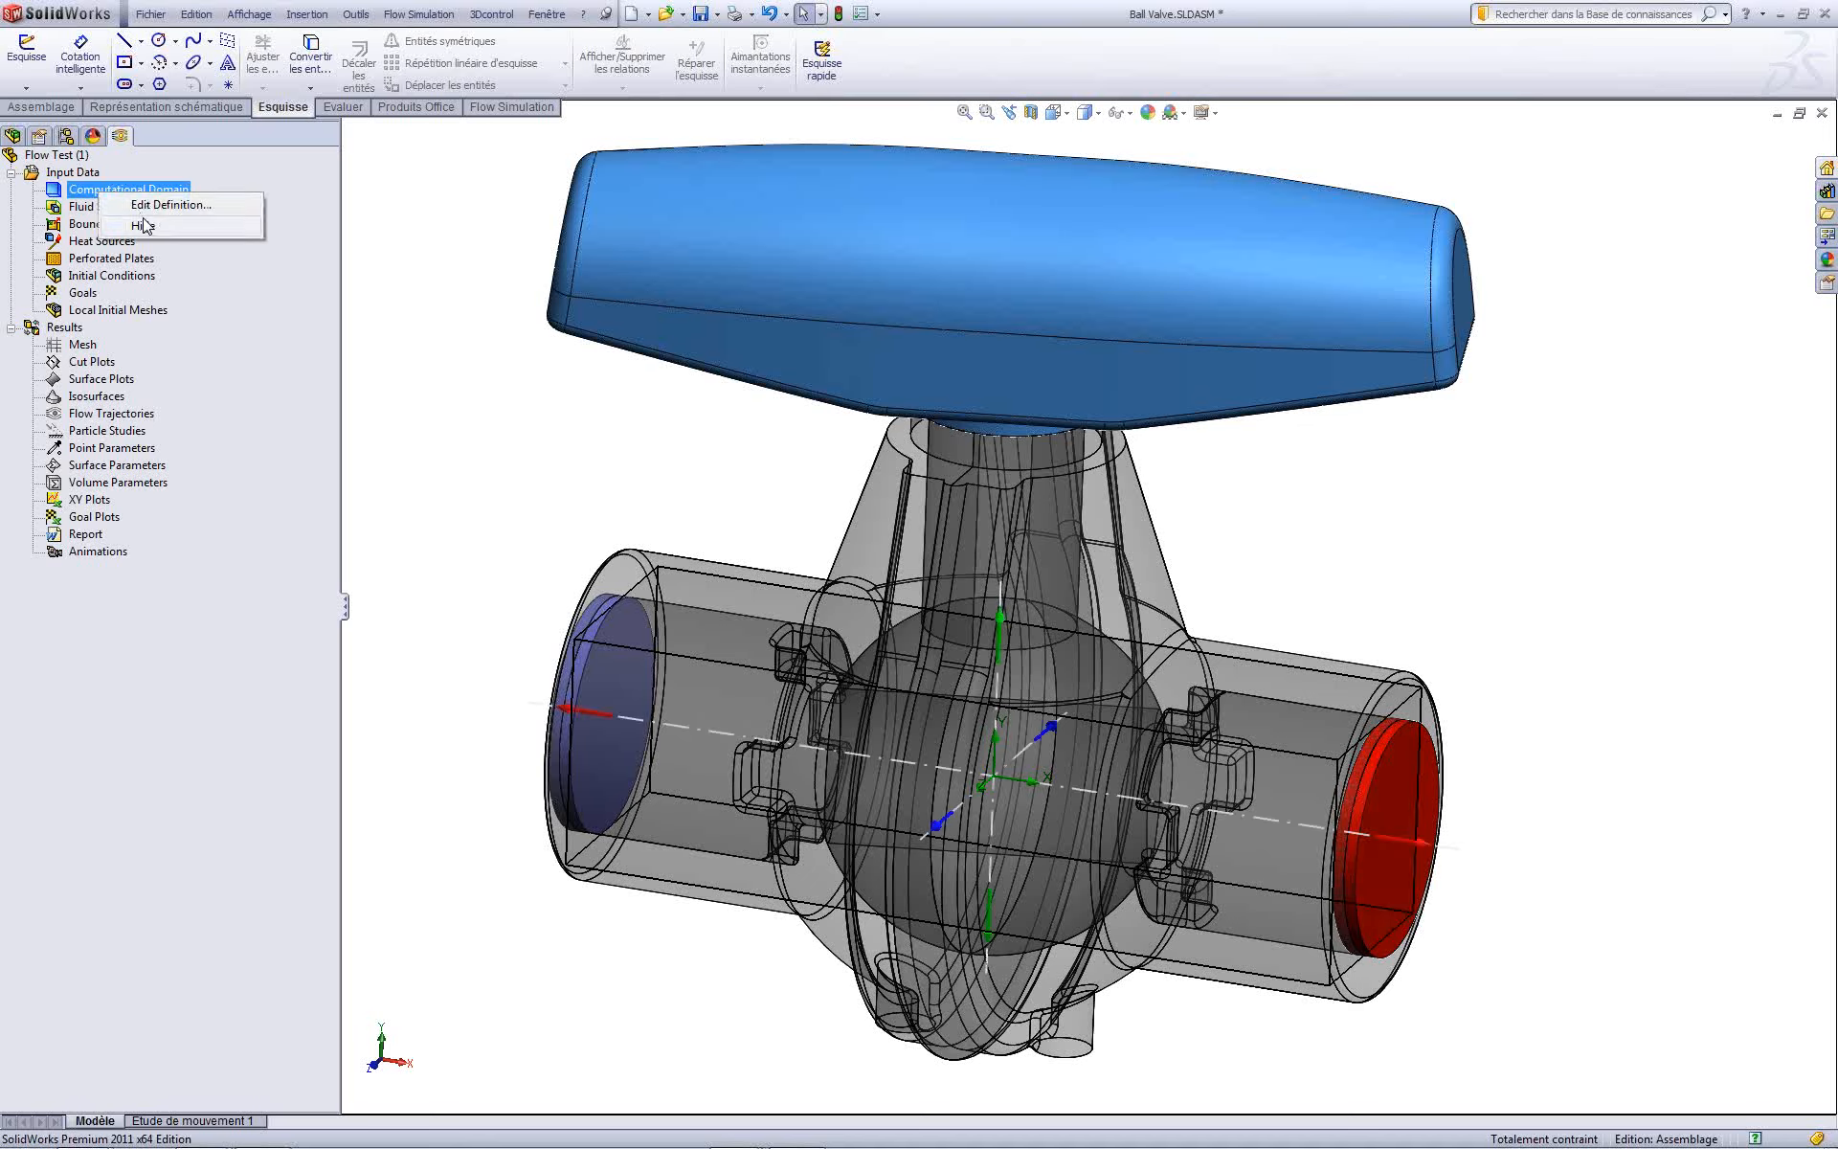
{"action": "left_click", "coordinate": [146, 227]}
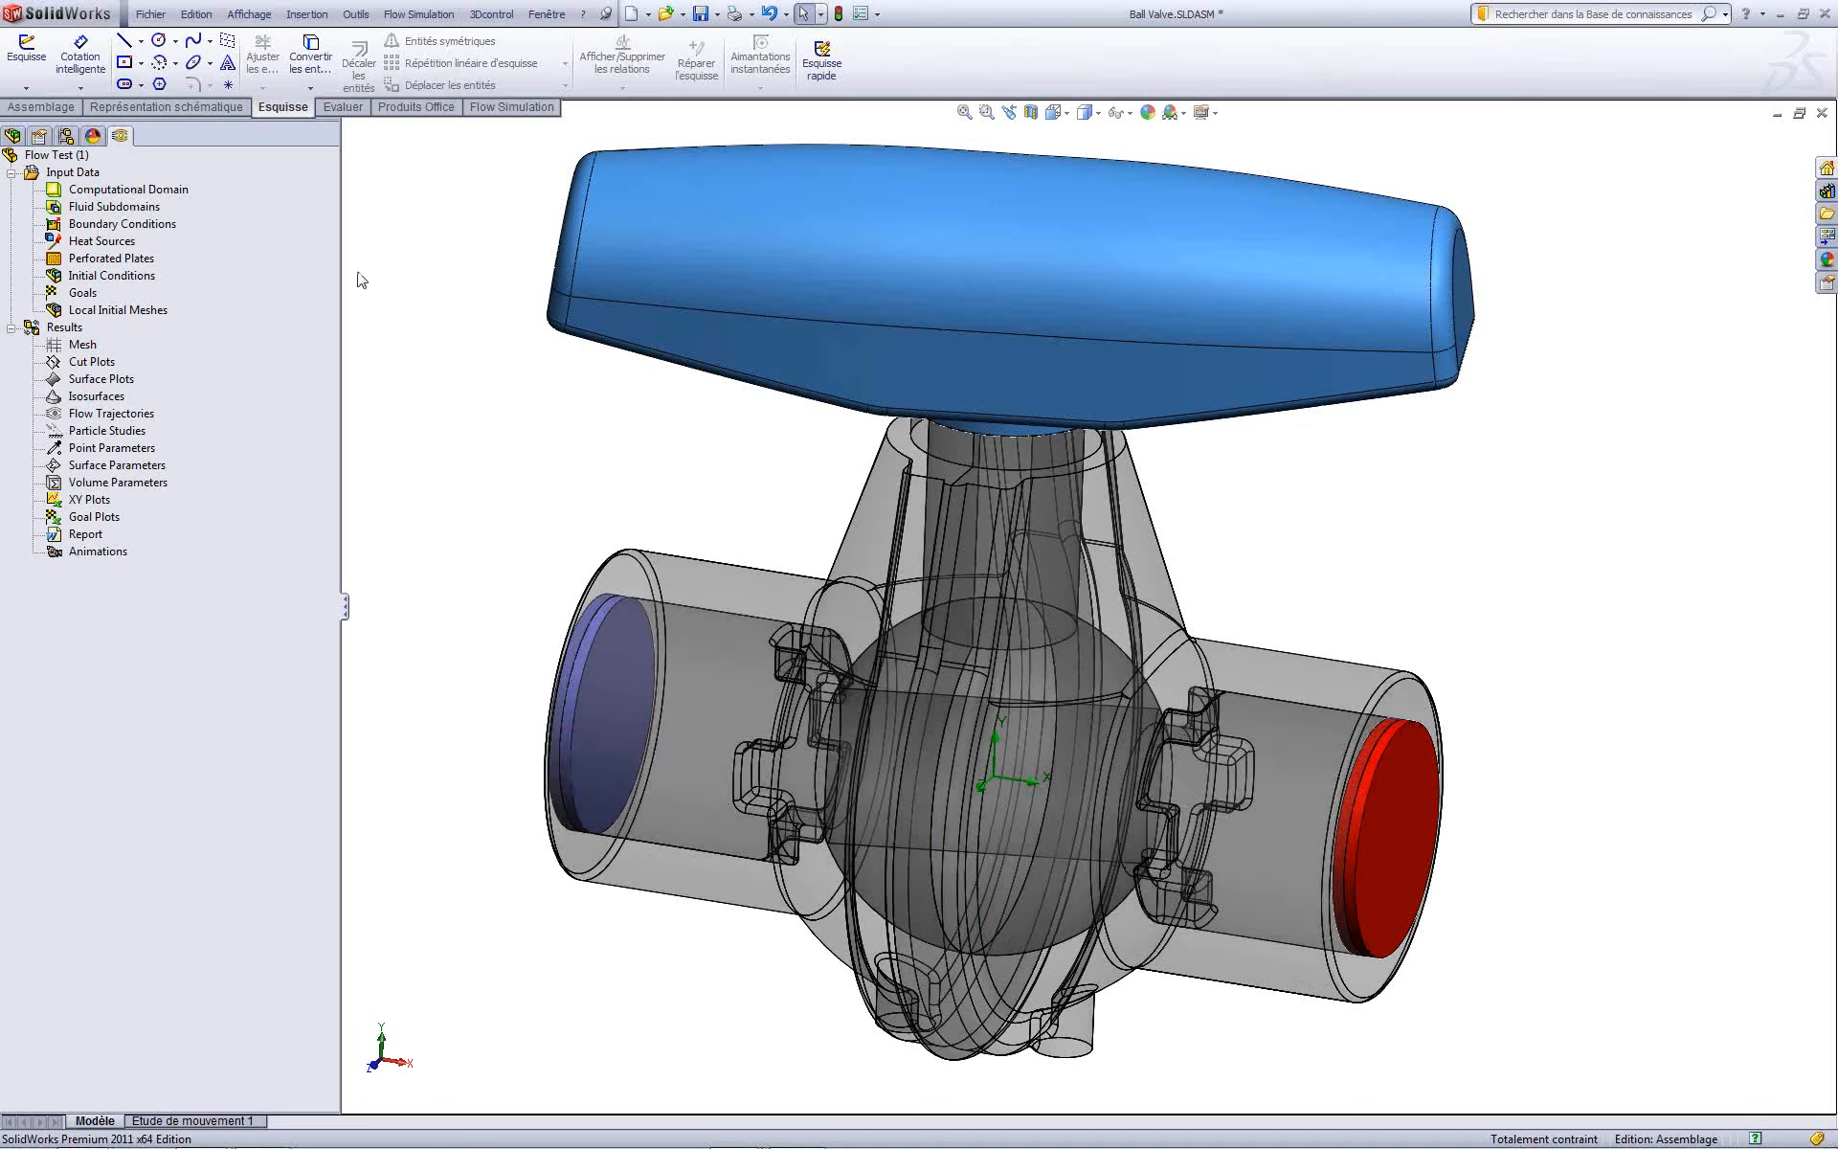
Step: Add an Inlet Volume Flow boundary condition of 5 l/min with fully developed flow on the blue lid's inner face
{"action": "left_click", "coordinate": [510, 108]}
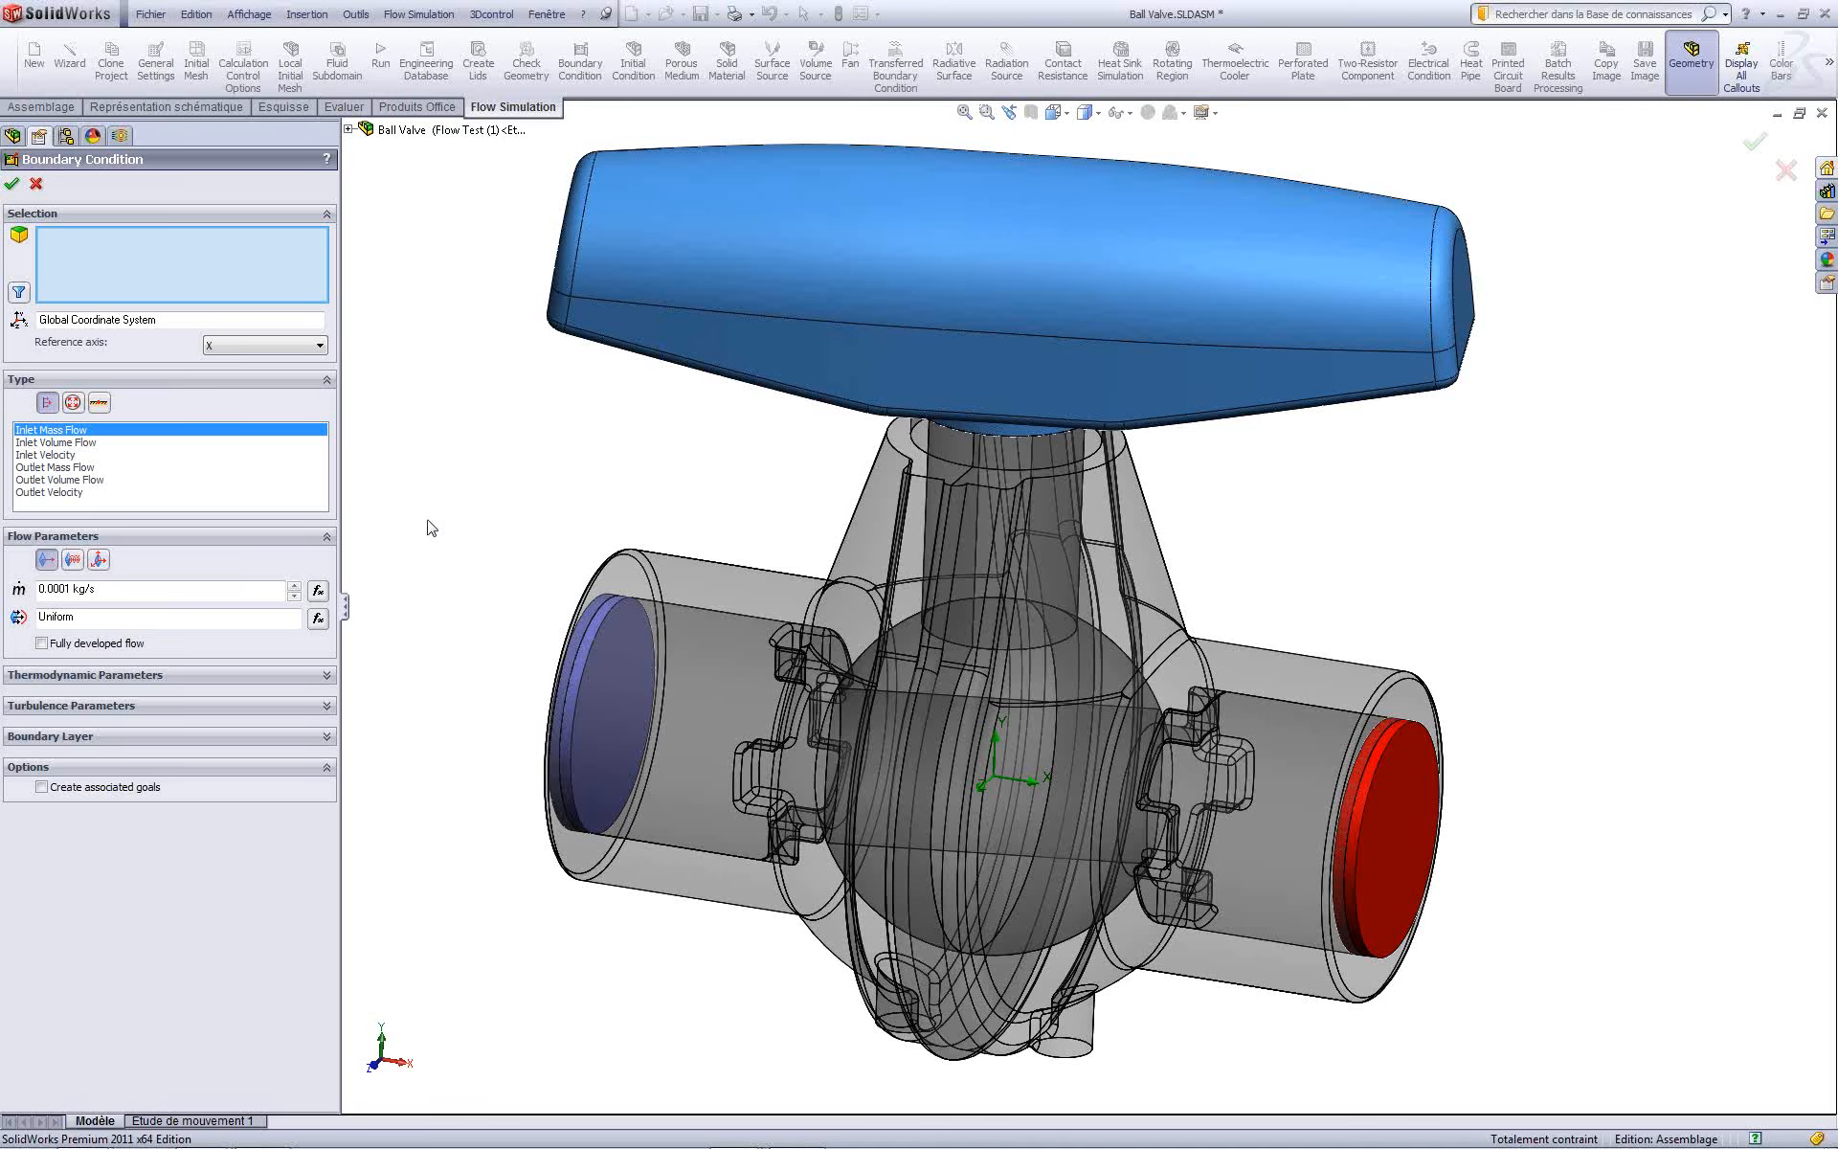
{"action": "left_click", "coordinate": [63, 443]}
{"action": "left_click", "coordinate": [147, 592]}
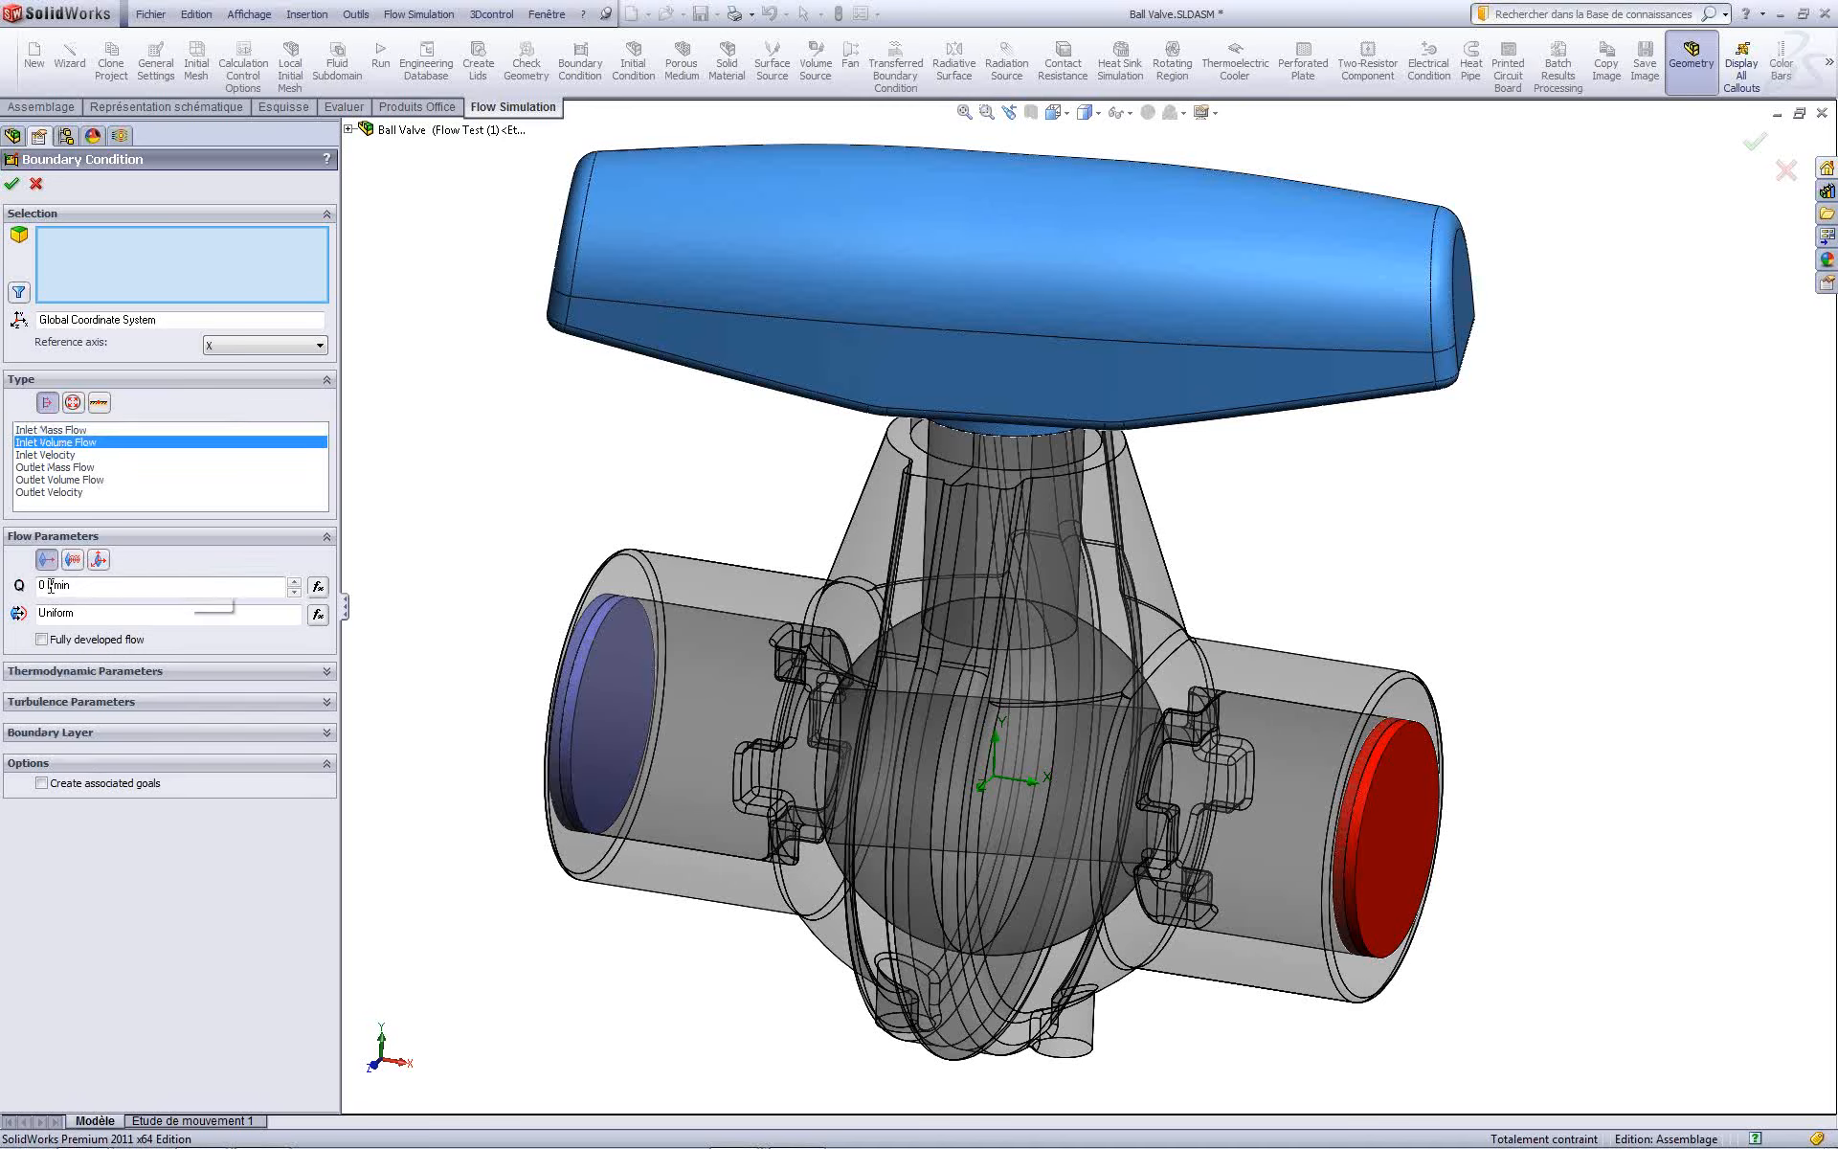
{"action": "type", "text": "5"}
{"action": "left_click", "coordinate": [42, 639]}
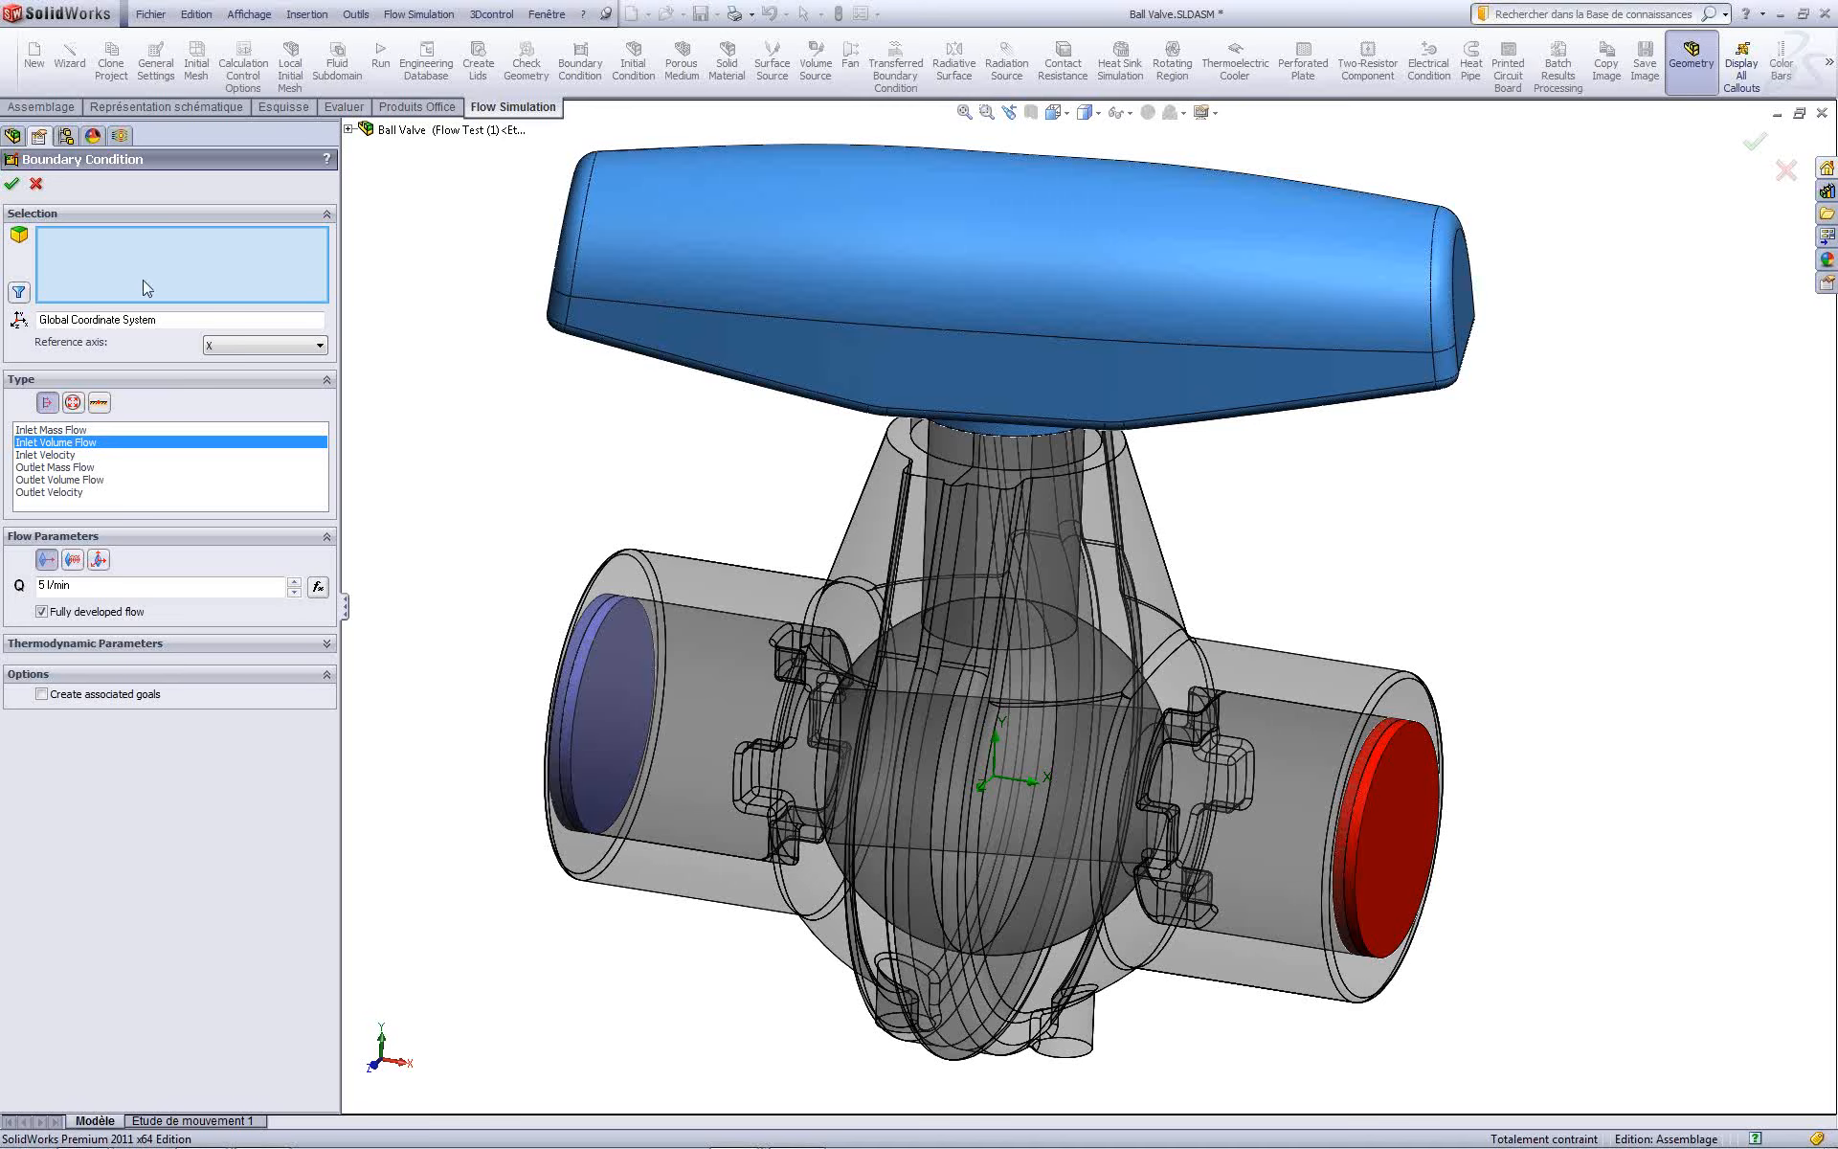
{"action": "left_click", "coordinate": [588, 685]}
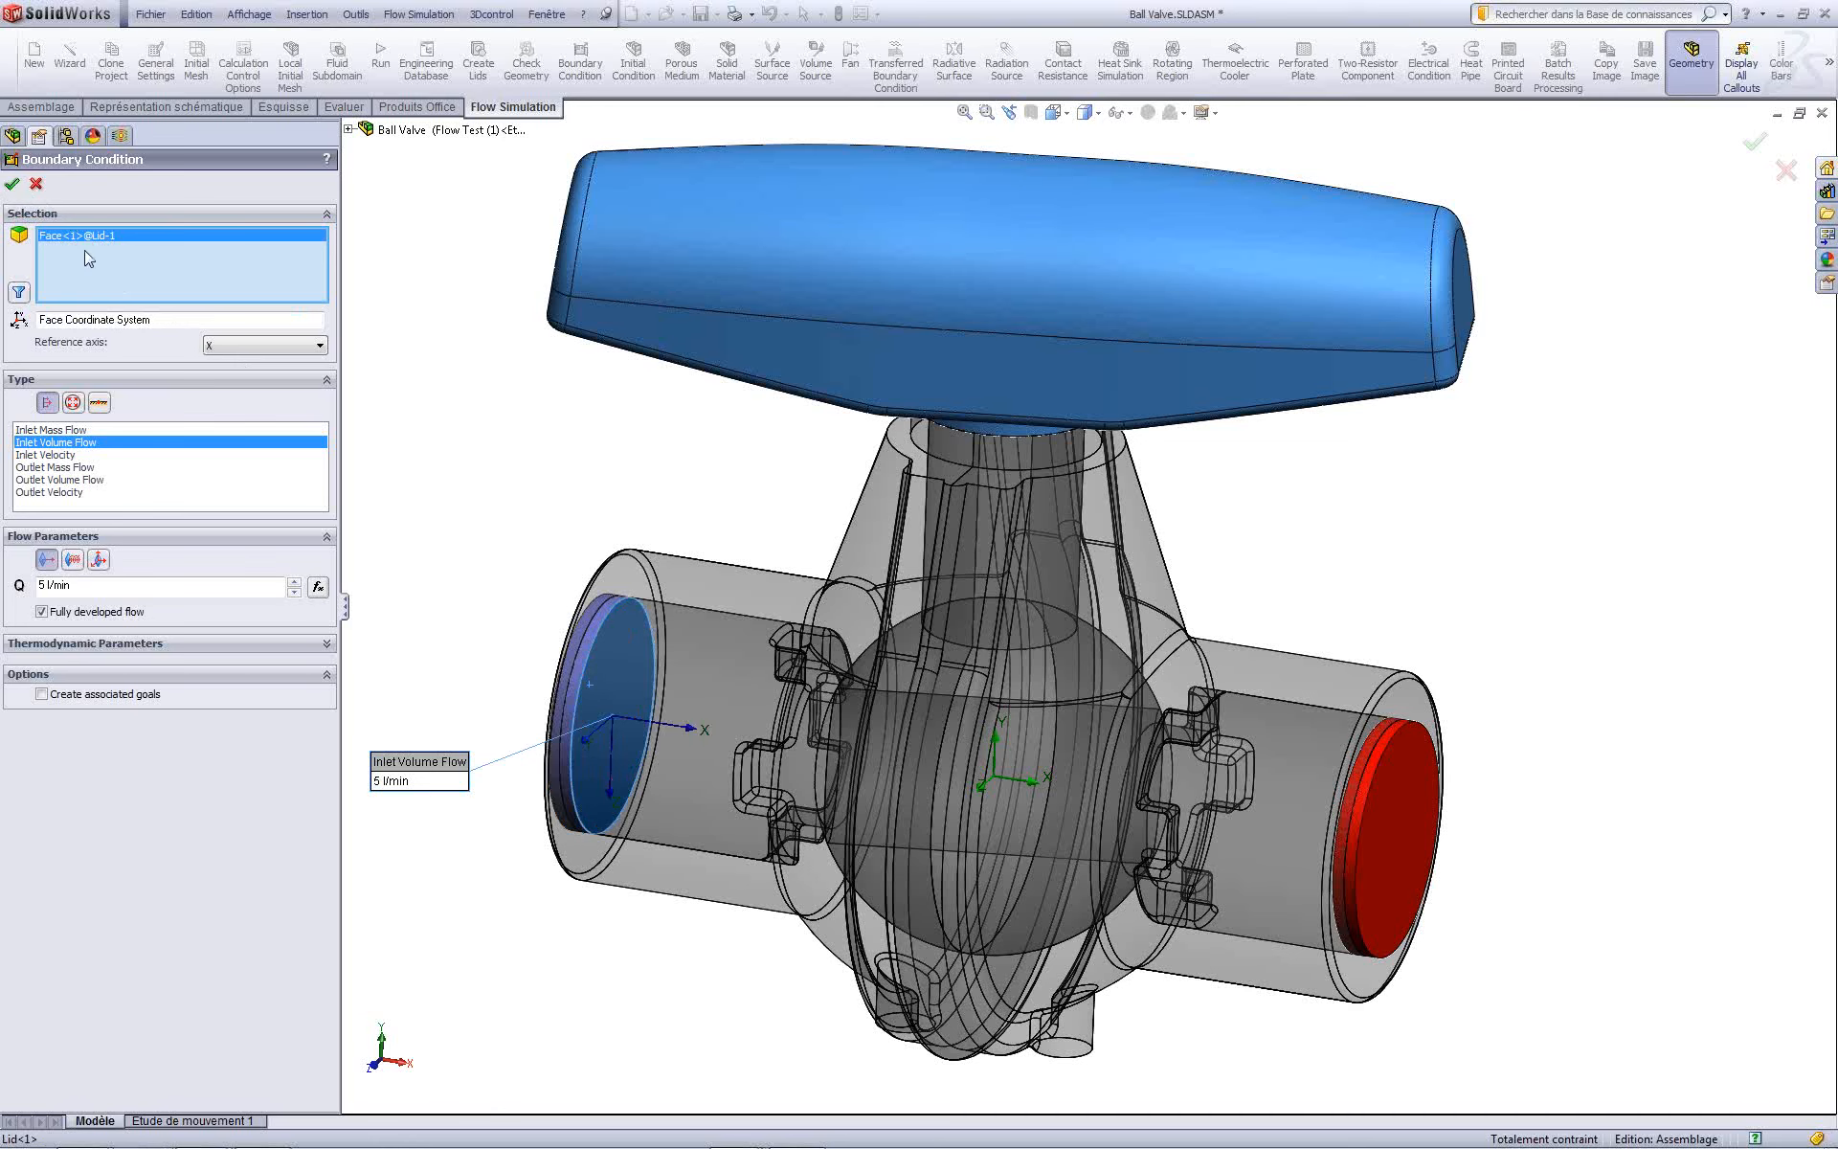
{"action": "key", "text": "Return"}
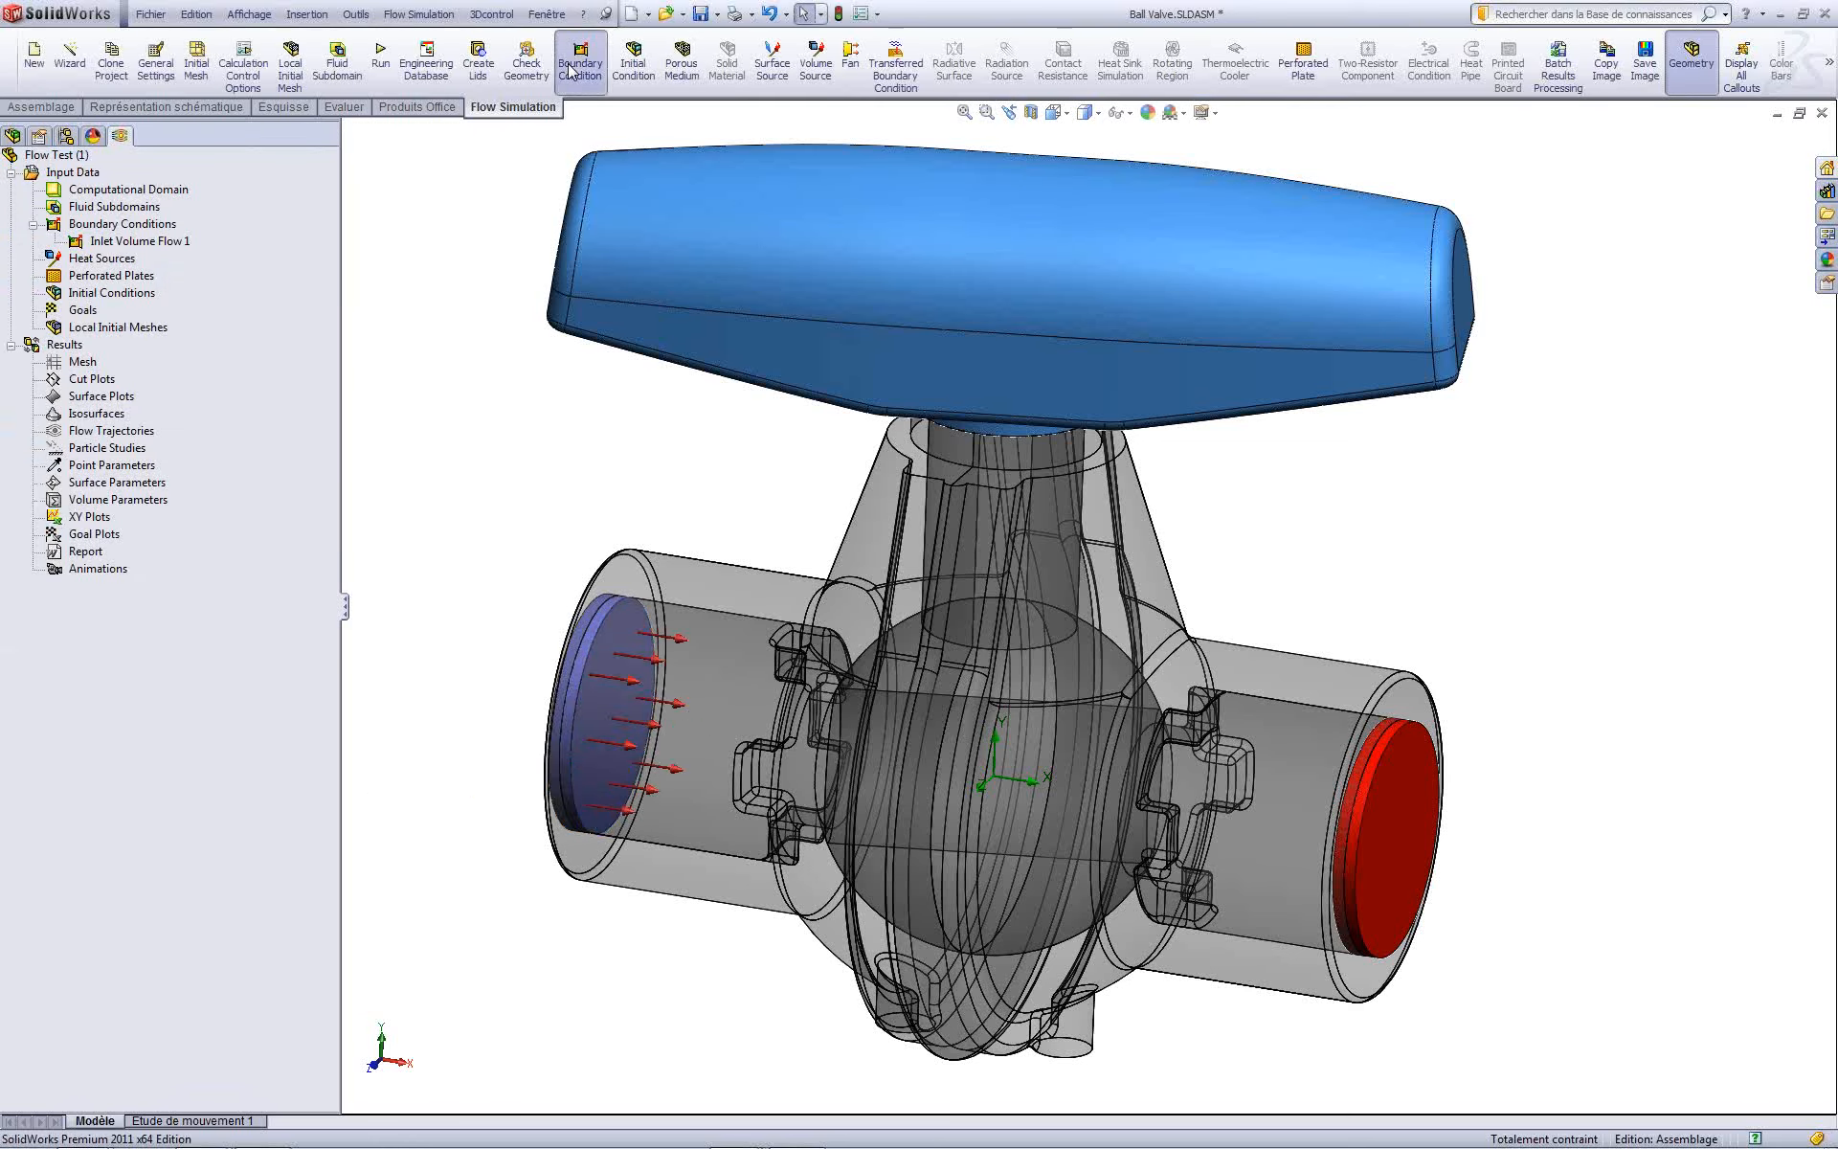
Step: Add an Environment Pressure boundary condition of 101325 Pa on the red lid's inner face
{"action": "left_click", "coordinate": [574, 65]}
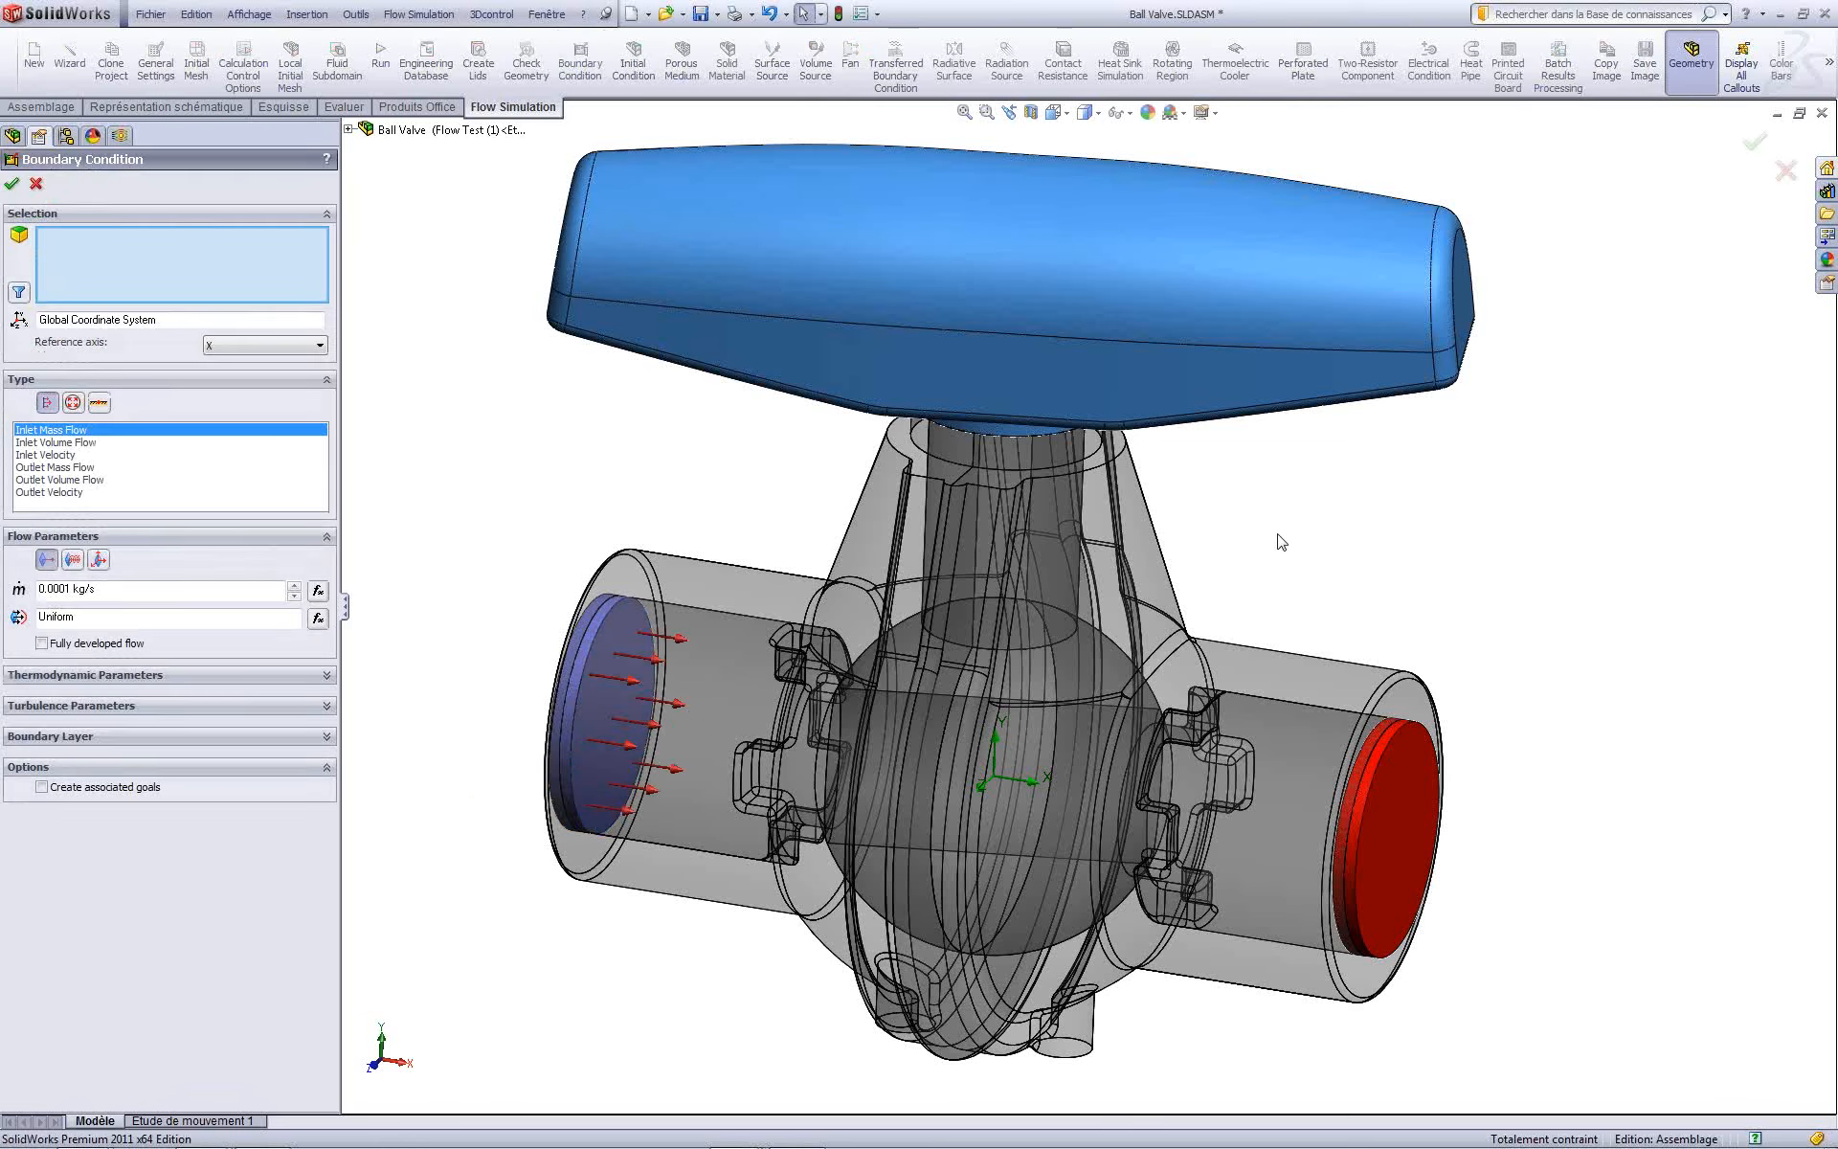
{"action": "middle_click_drag", "start_coordinate": [1281, 542], "coordinate": [1300, 675]}
{"action": "left_click", "coordinate": [1301, 675]}
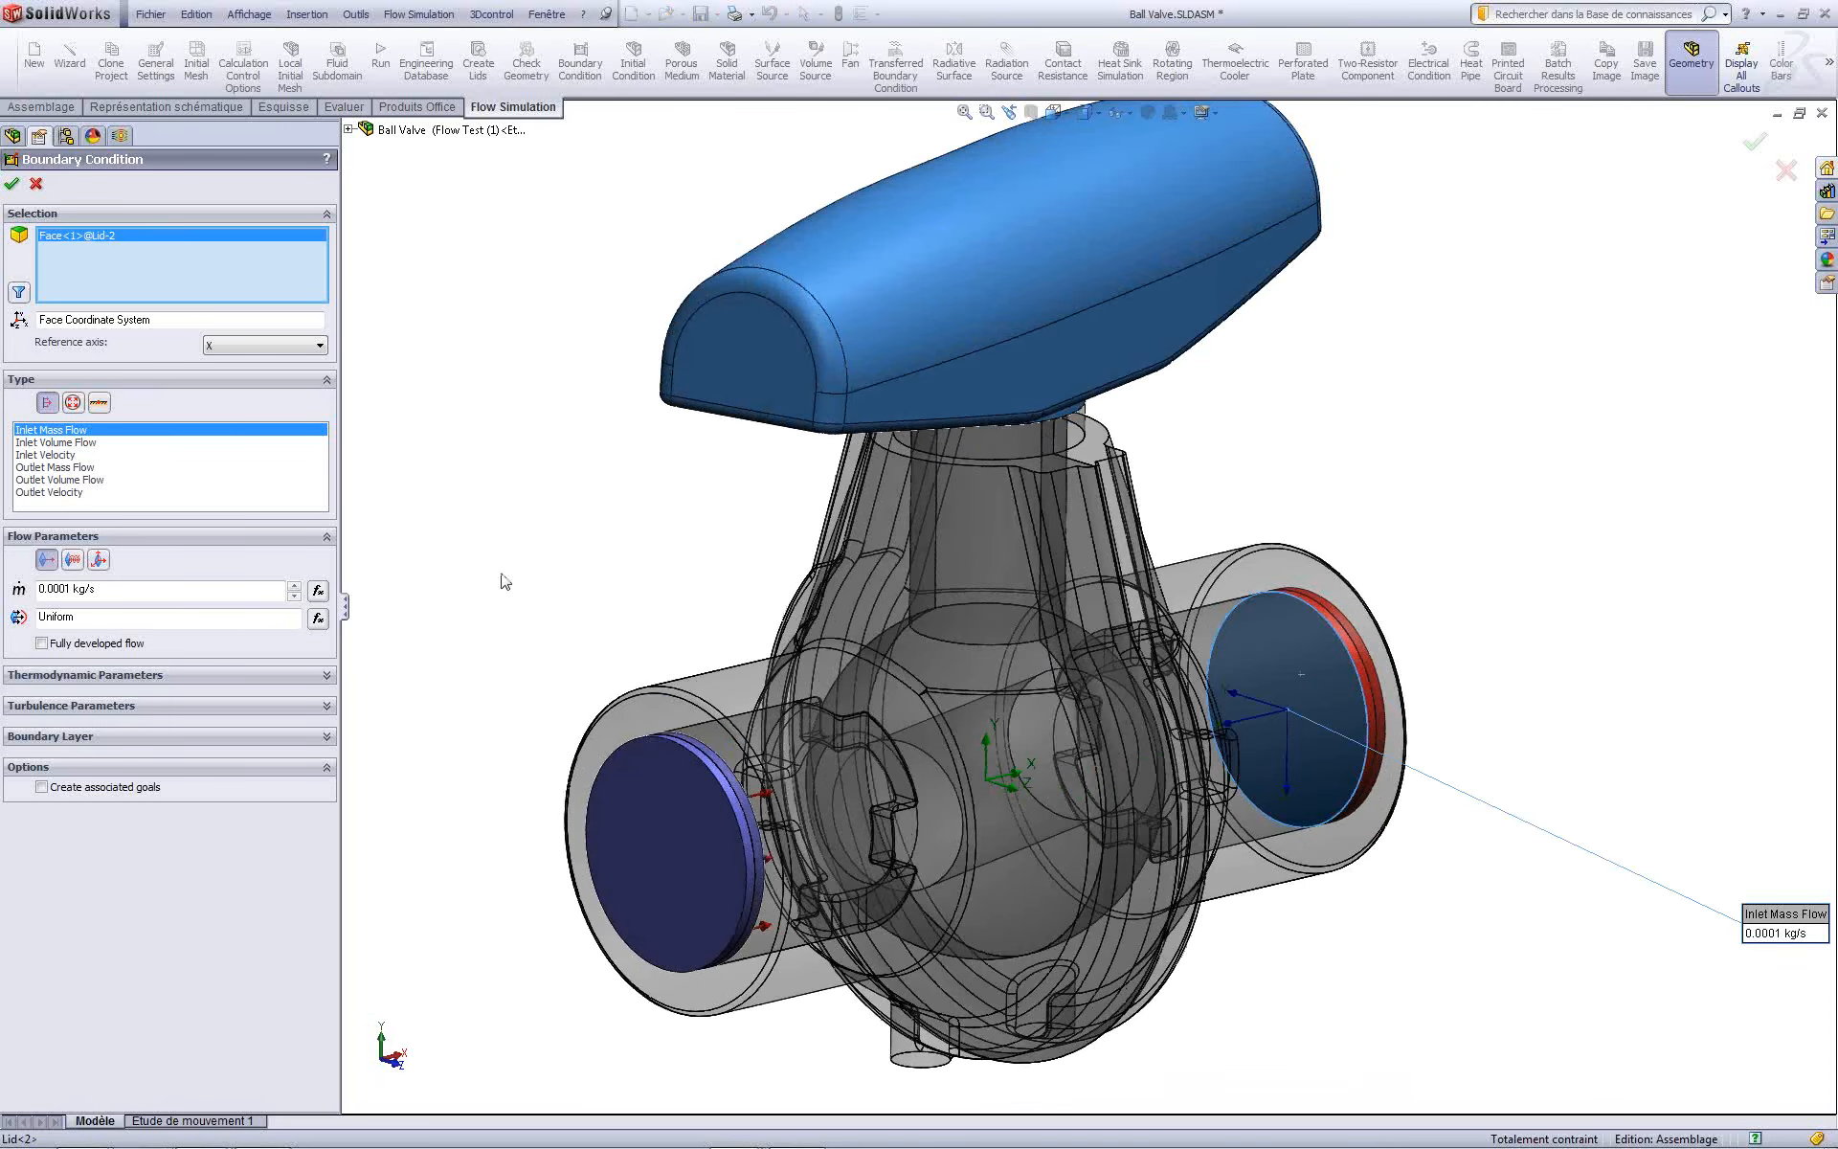
{"action": "left_click", "coordinate": [73, 402]}
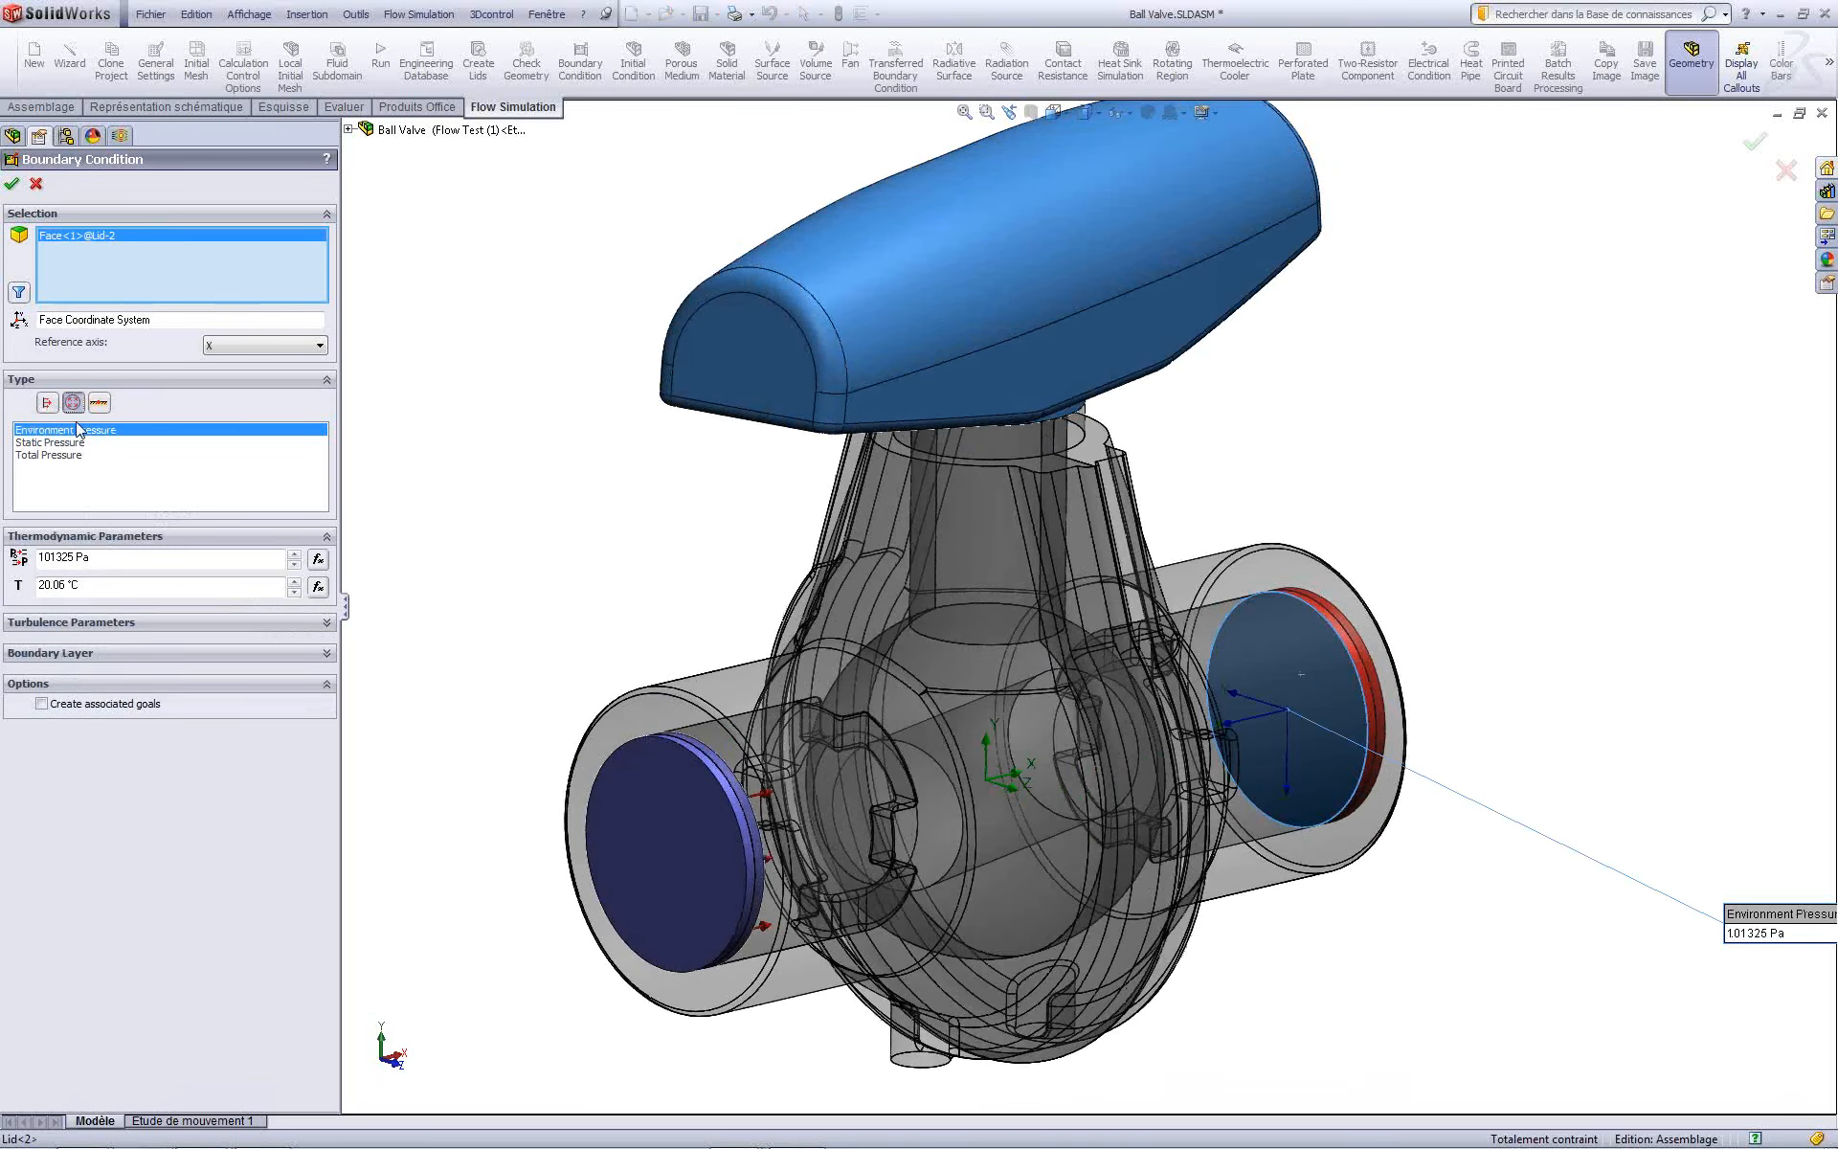
{"action": "left_click", "coordinate": [106, 564]}
{"action": "key", "text": "Tab"}
{"action": "left_click", "coordinate": [12, 184]}
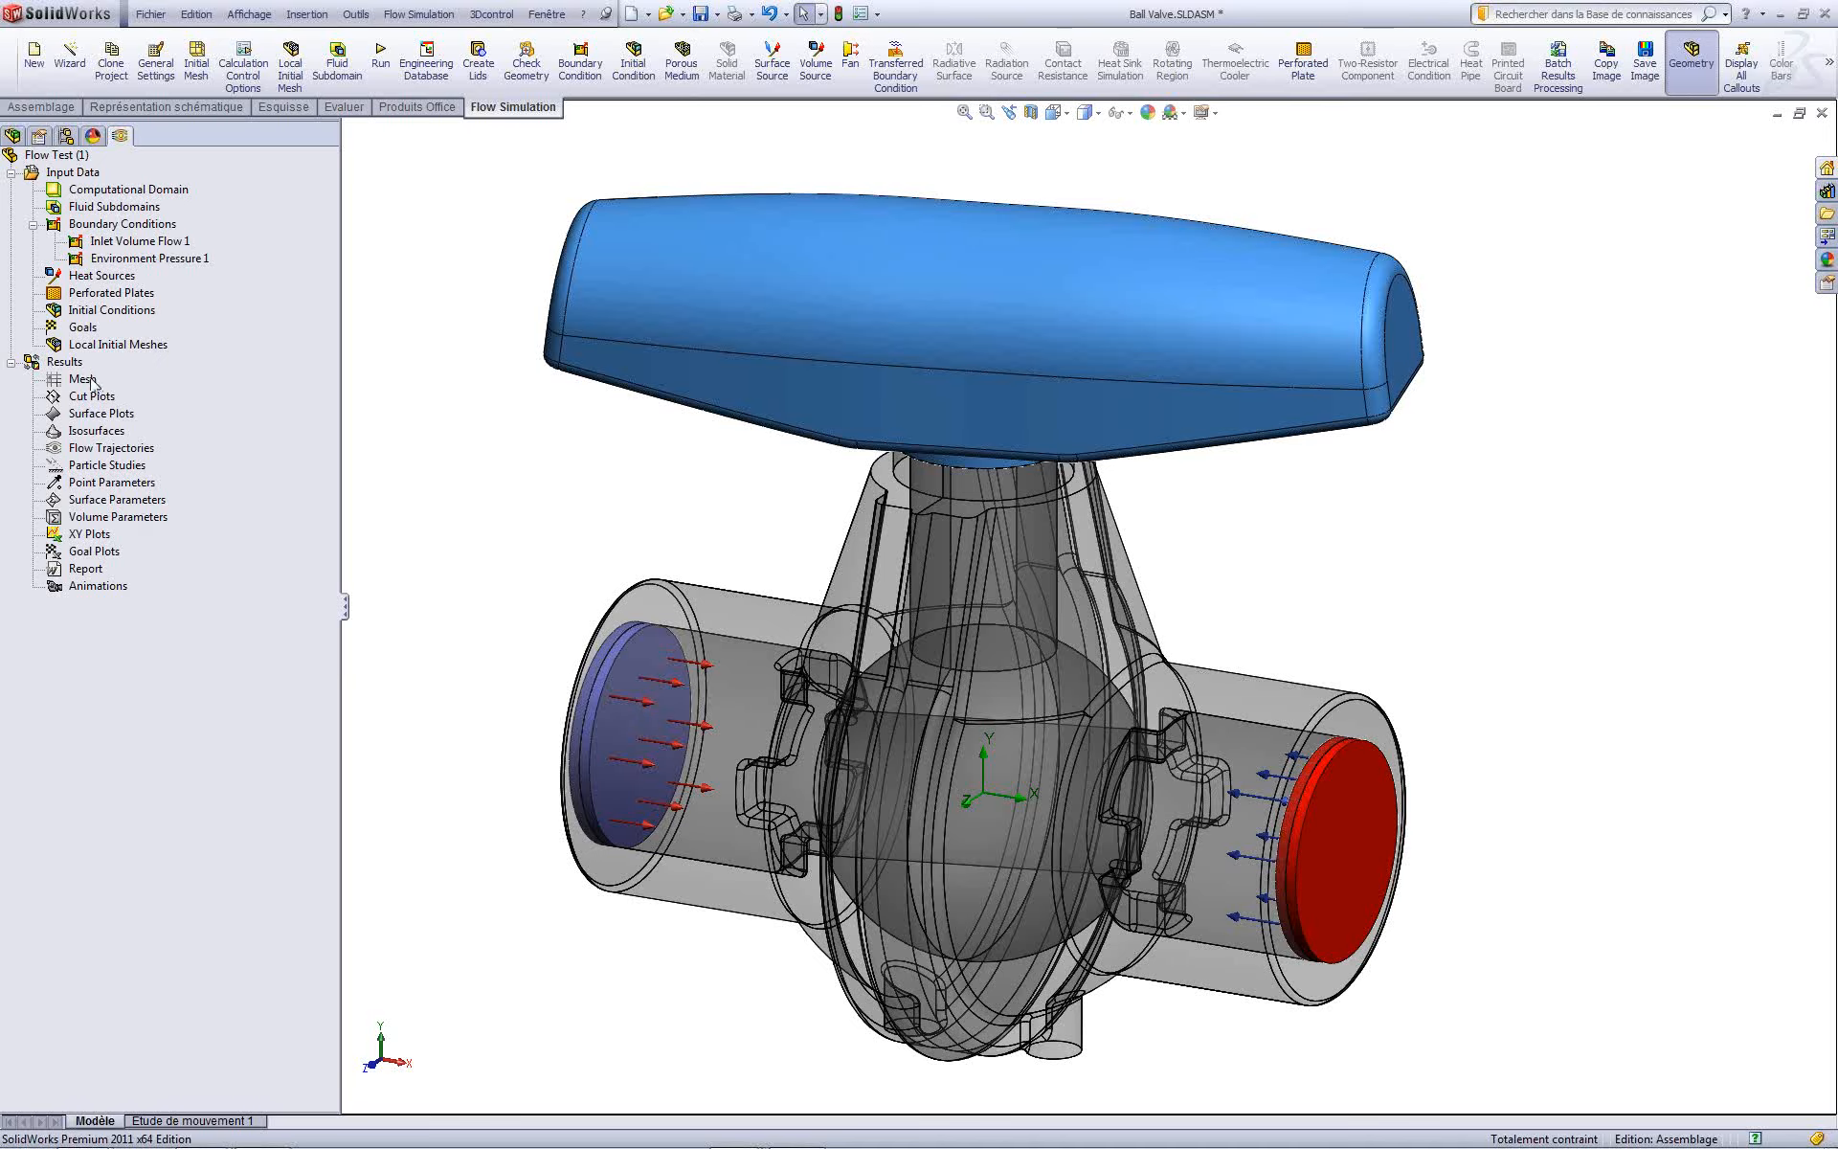
Step: Insert a global goal for average Velocity
{"action": "right_click", "coordinate": [81, 331]}
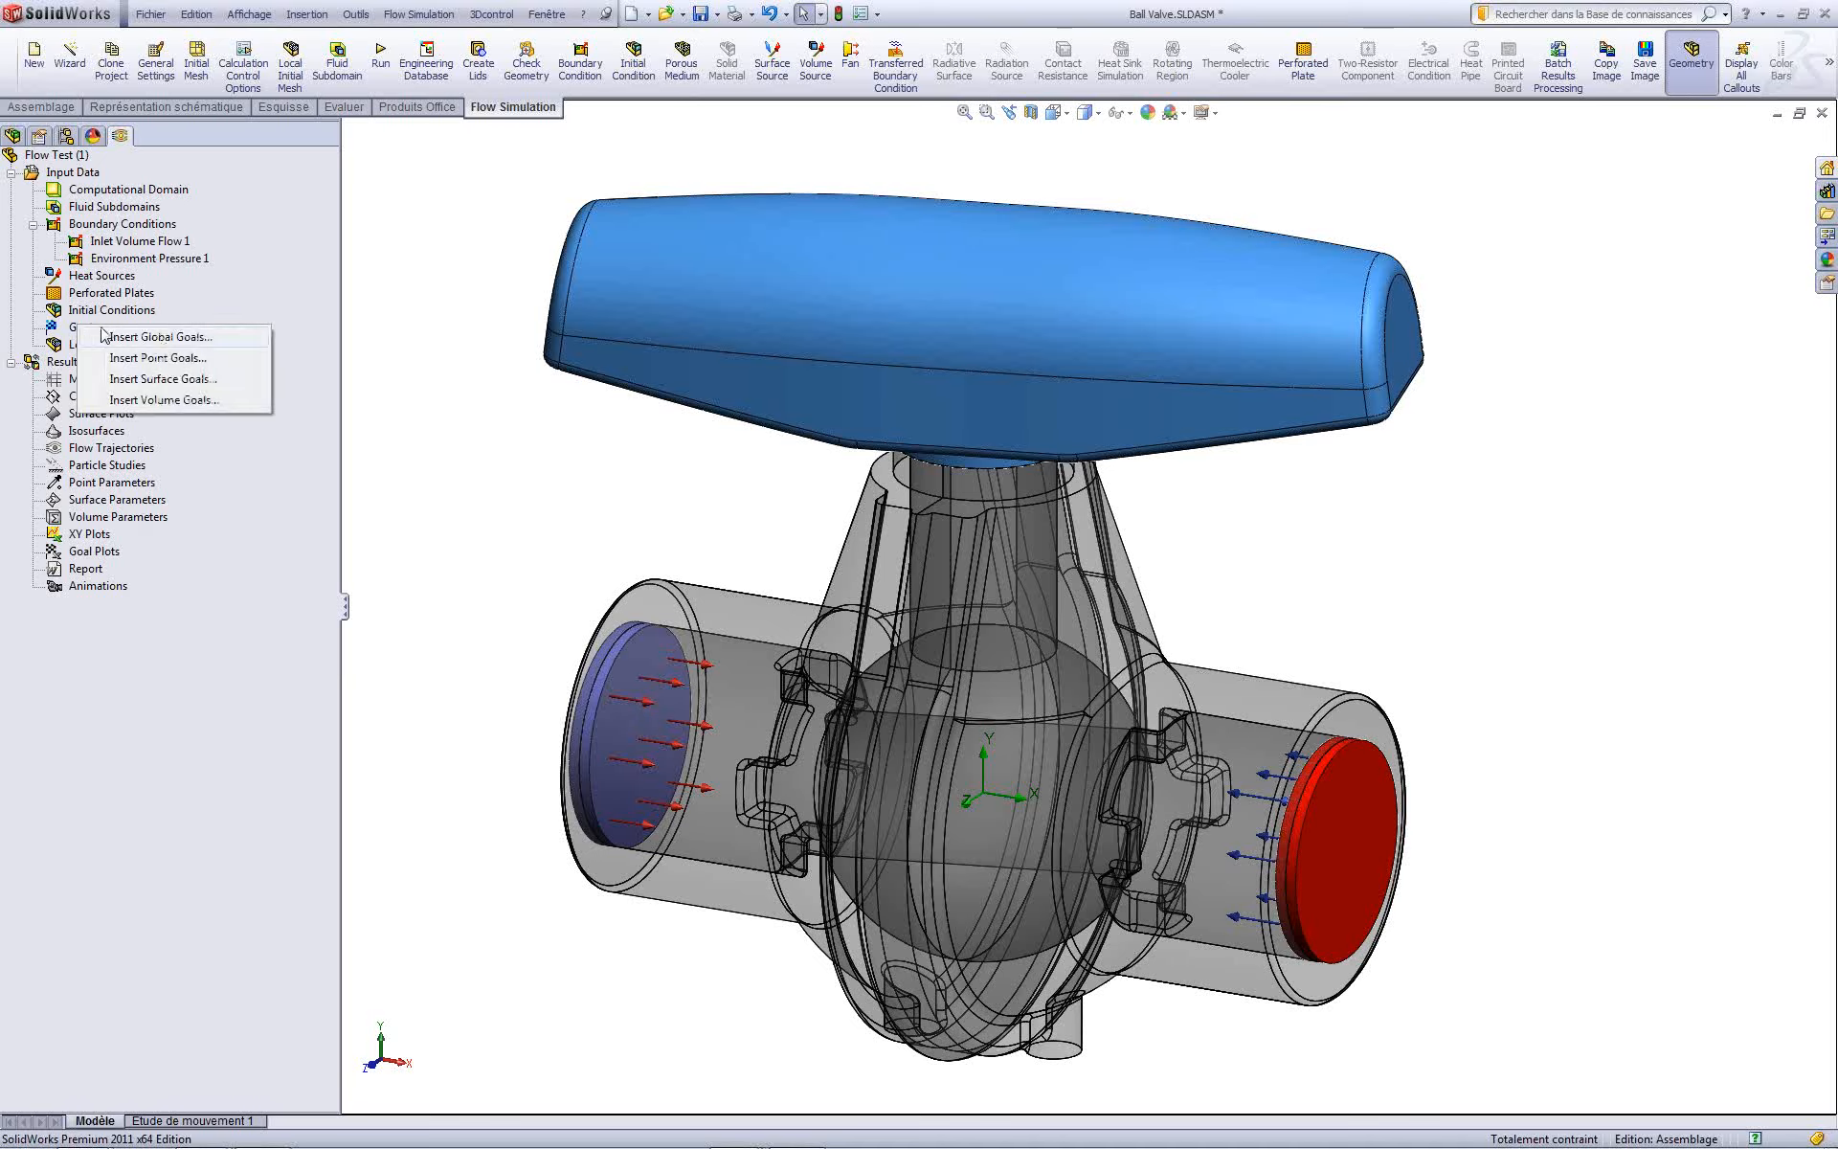
{"action": "left_click", "coordinate": [226, 342]}
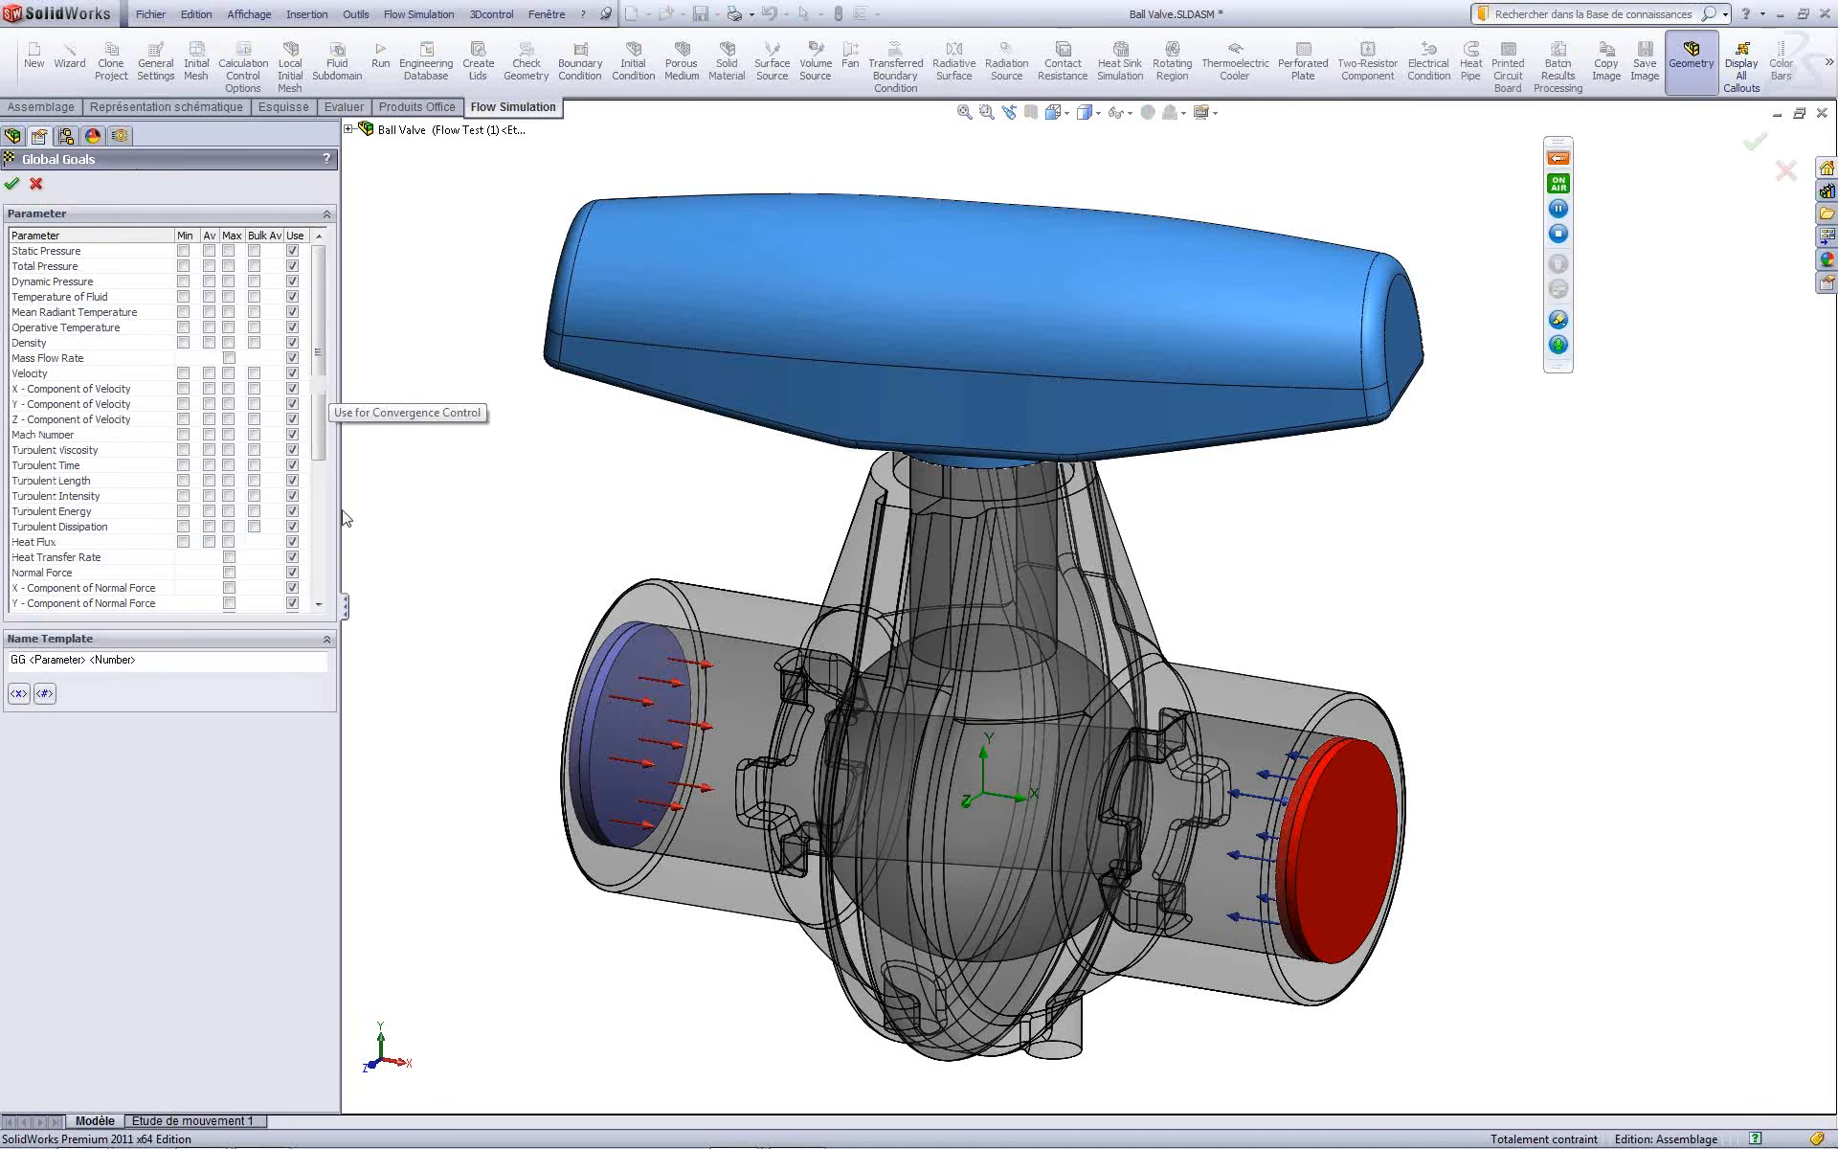
{"action": "left_click_drag", "start_coordinate": [345, 613], "coordinate": [395, 621]}
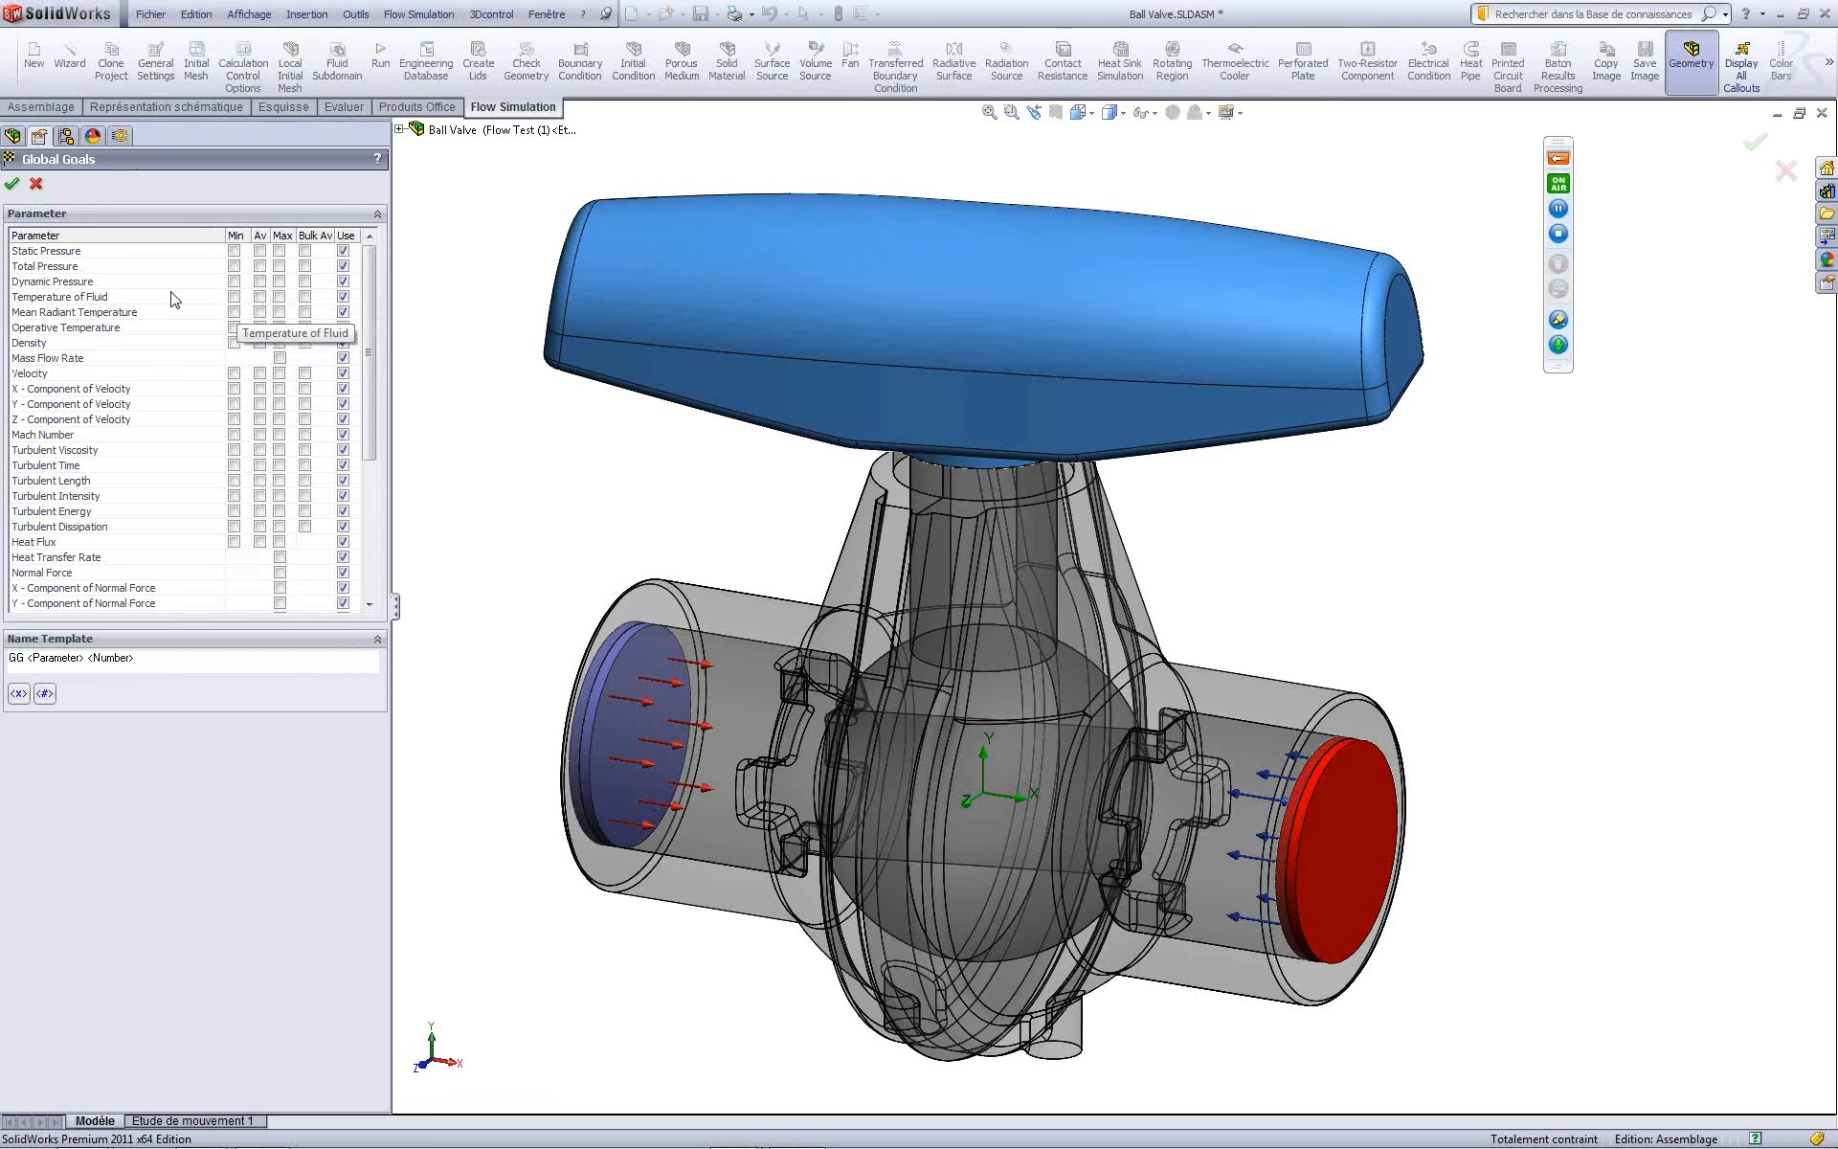
{"action": "left_click", "coordinate": [259, 373]}
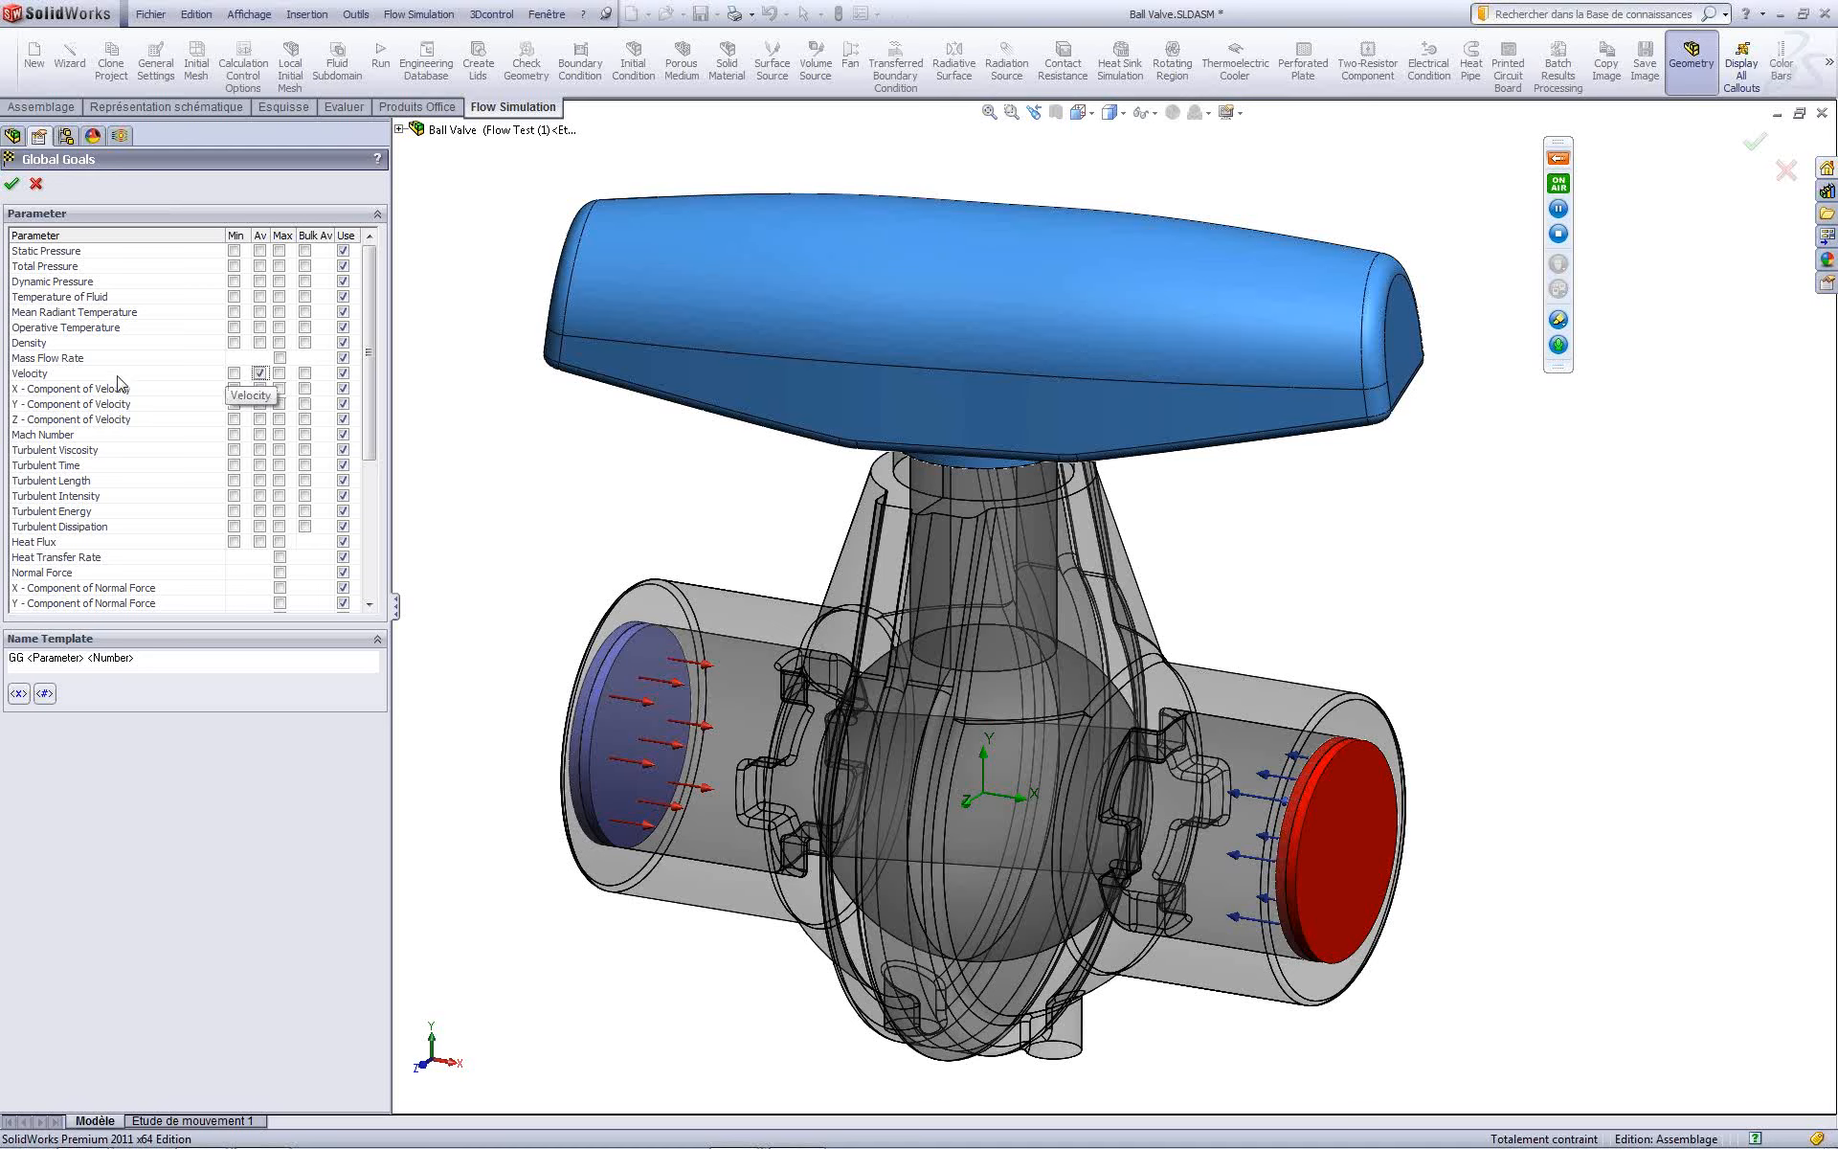
{"action": "left_click", "coordinate": [12, 183]}
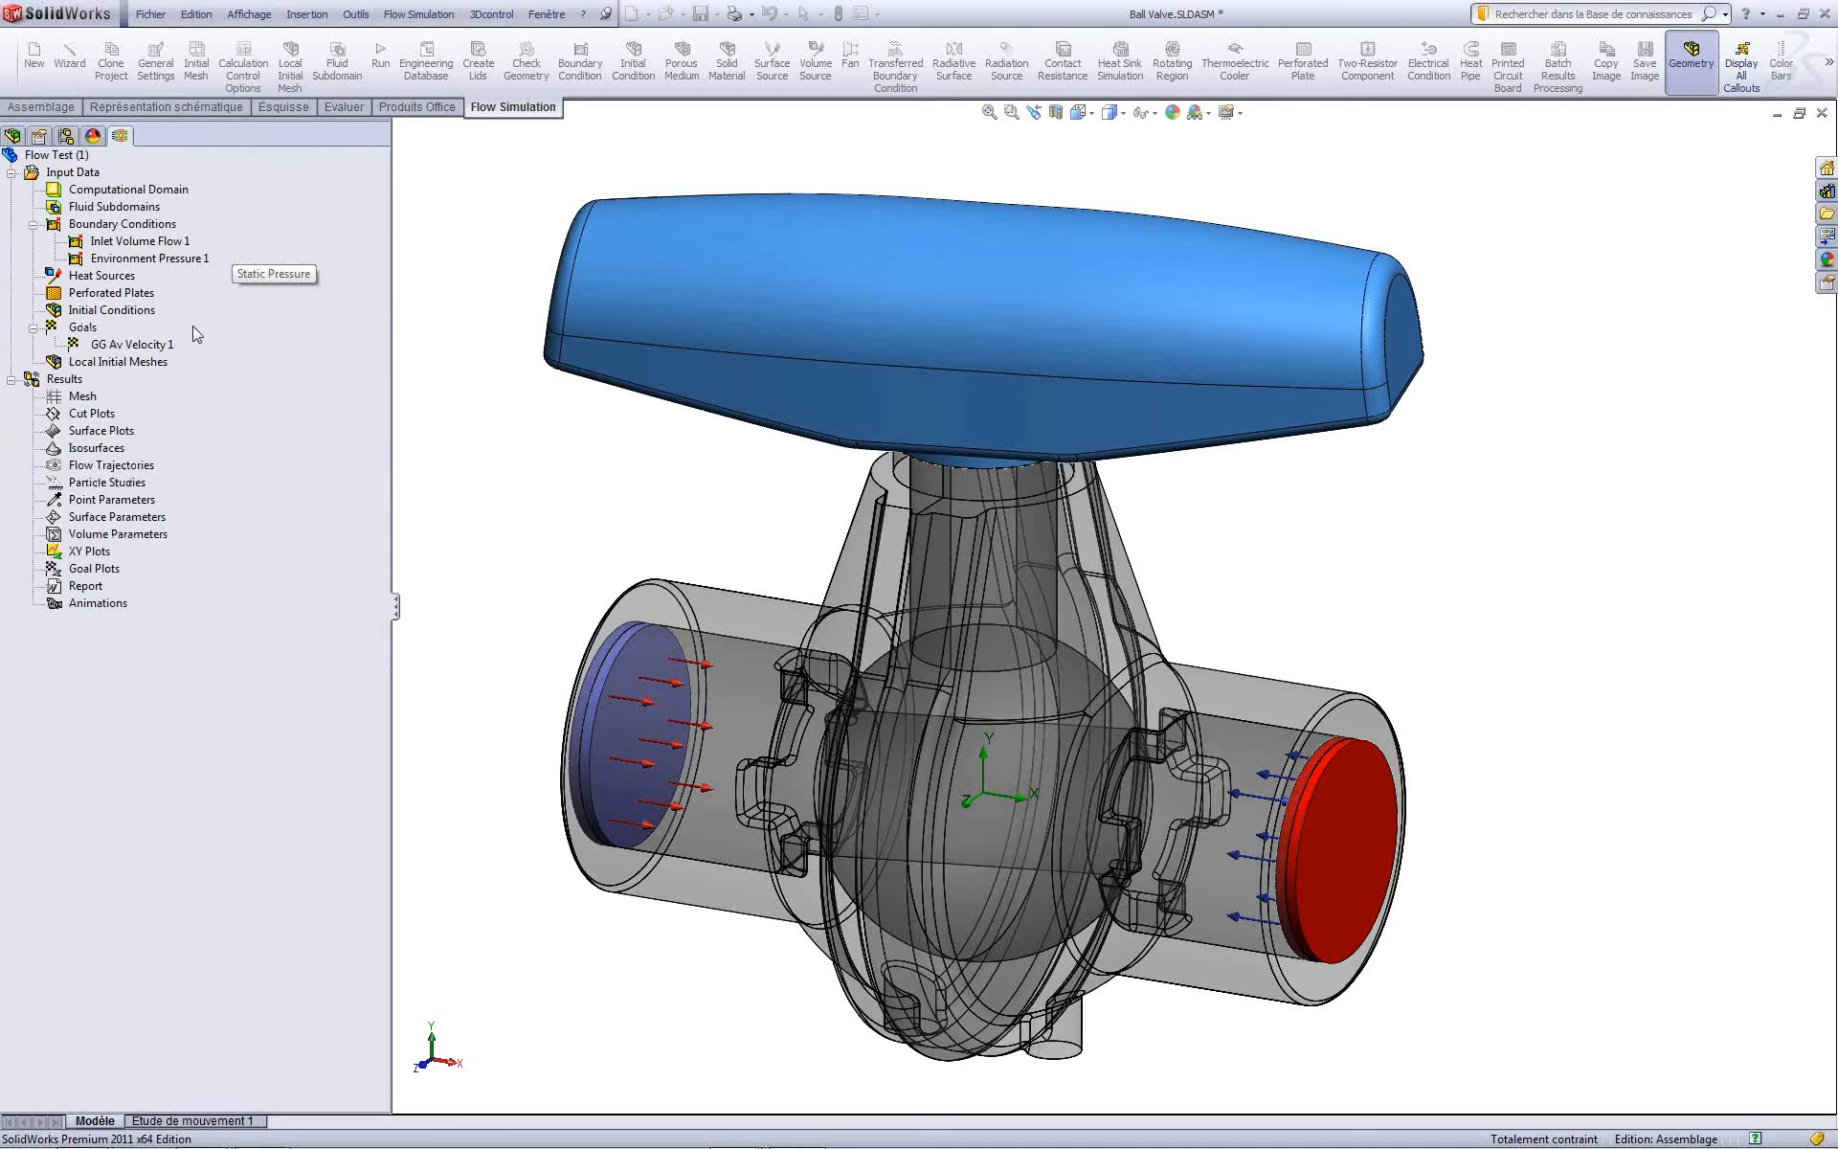
Step: Insert a surface goal for average Static Pressure on the blue inlet lid's inner face
{"action": "right_click", "coordinate": [81, 327]}
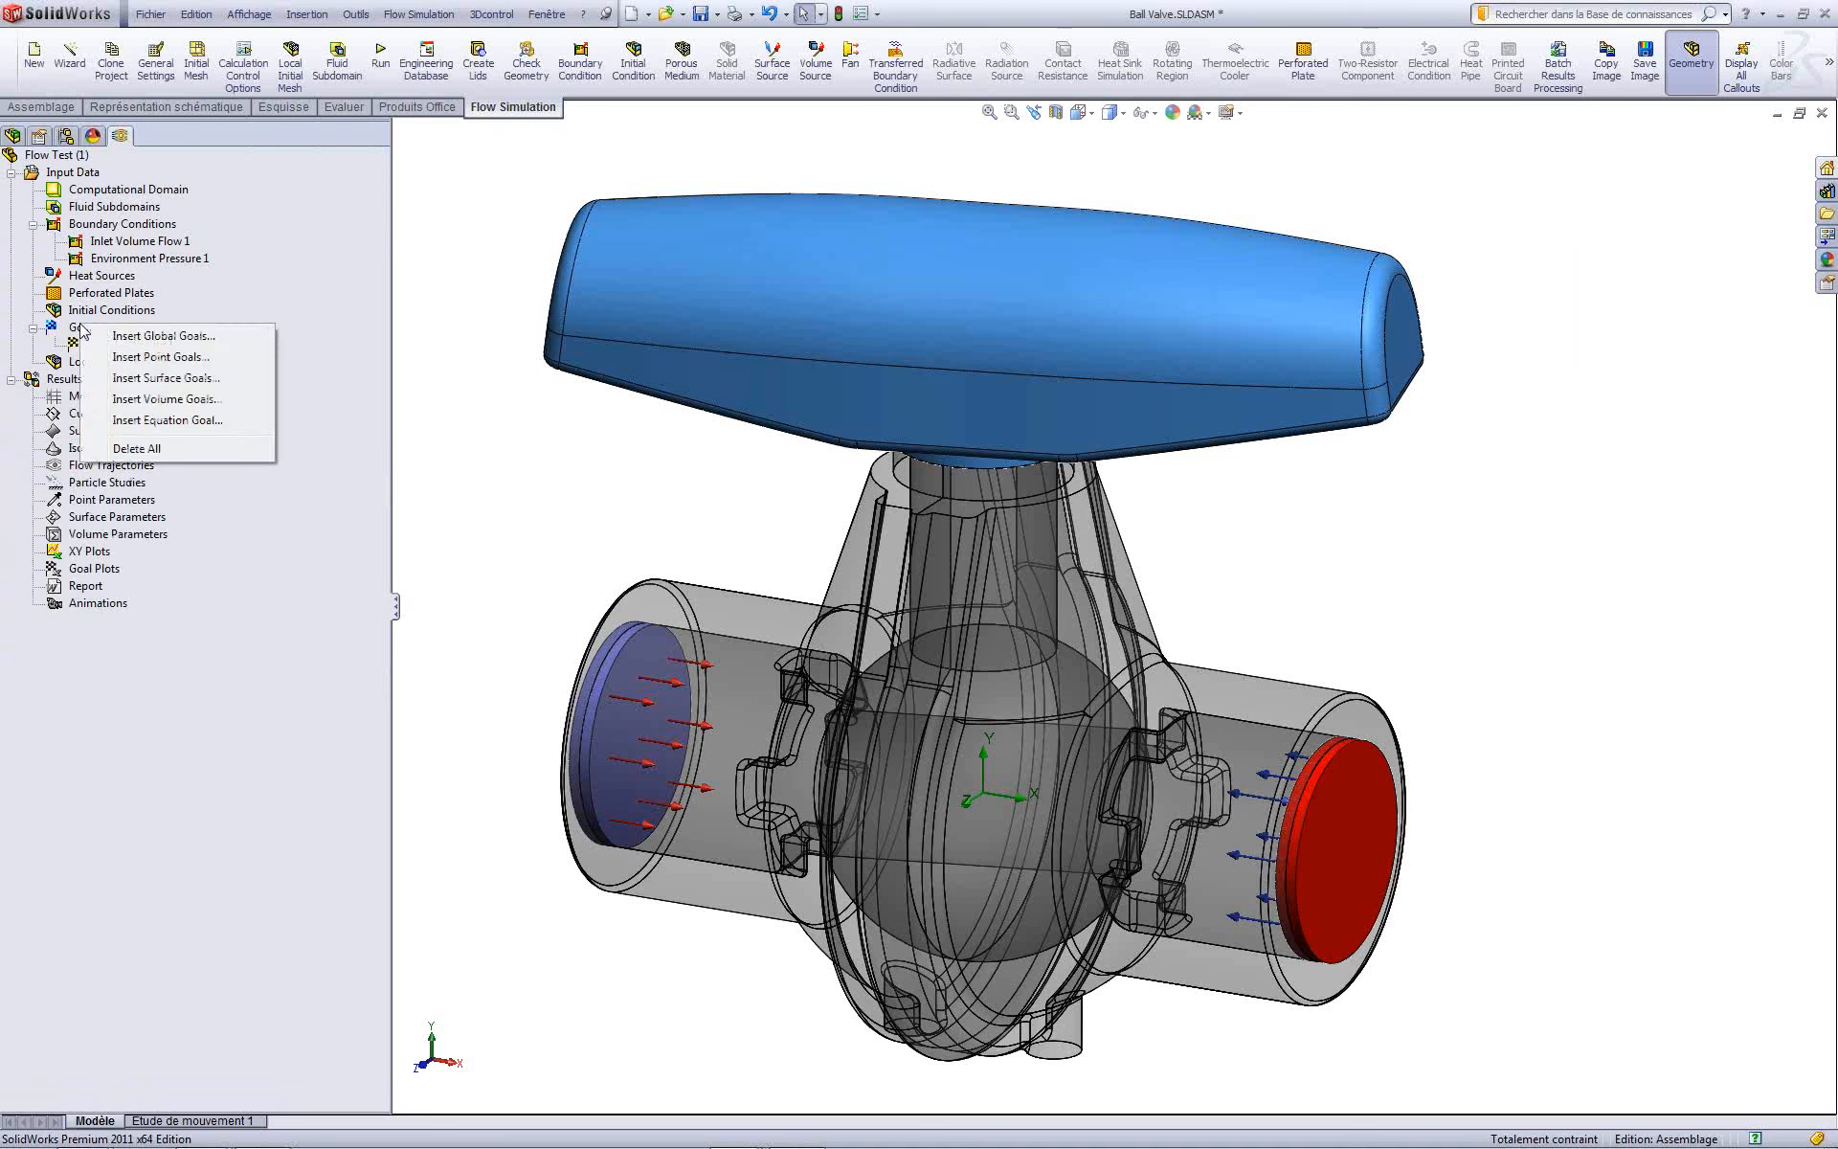
{"action": "left_click", "coordinate": [134, 380]}
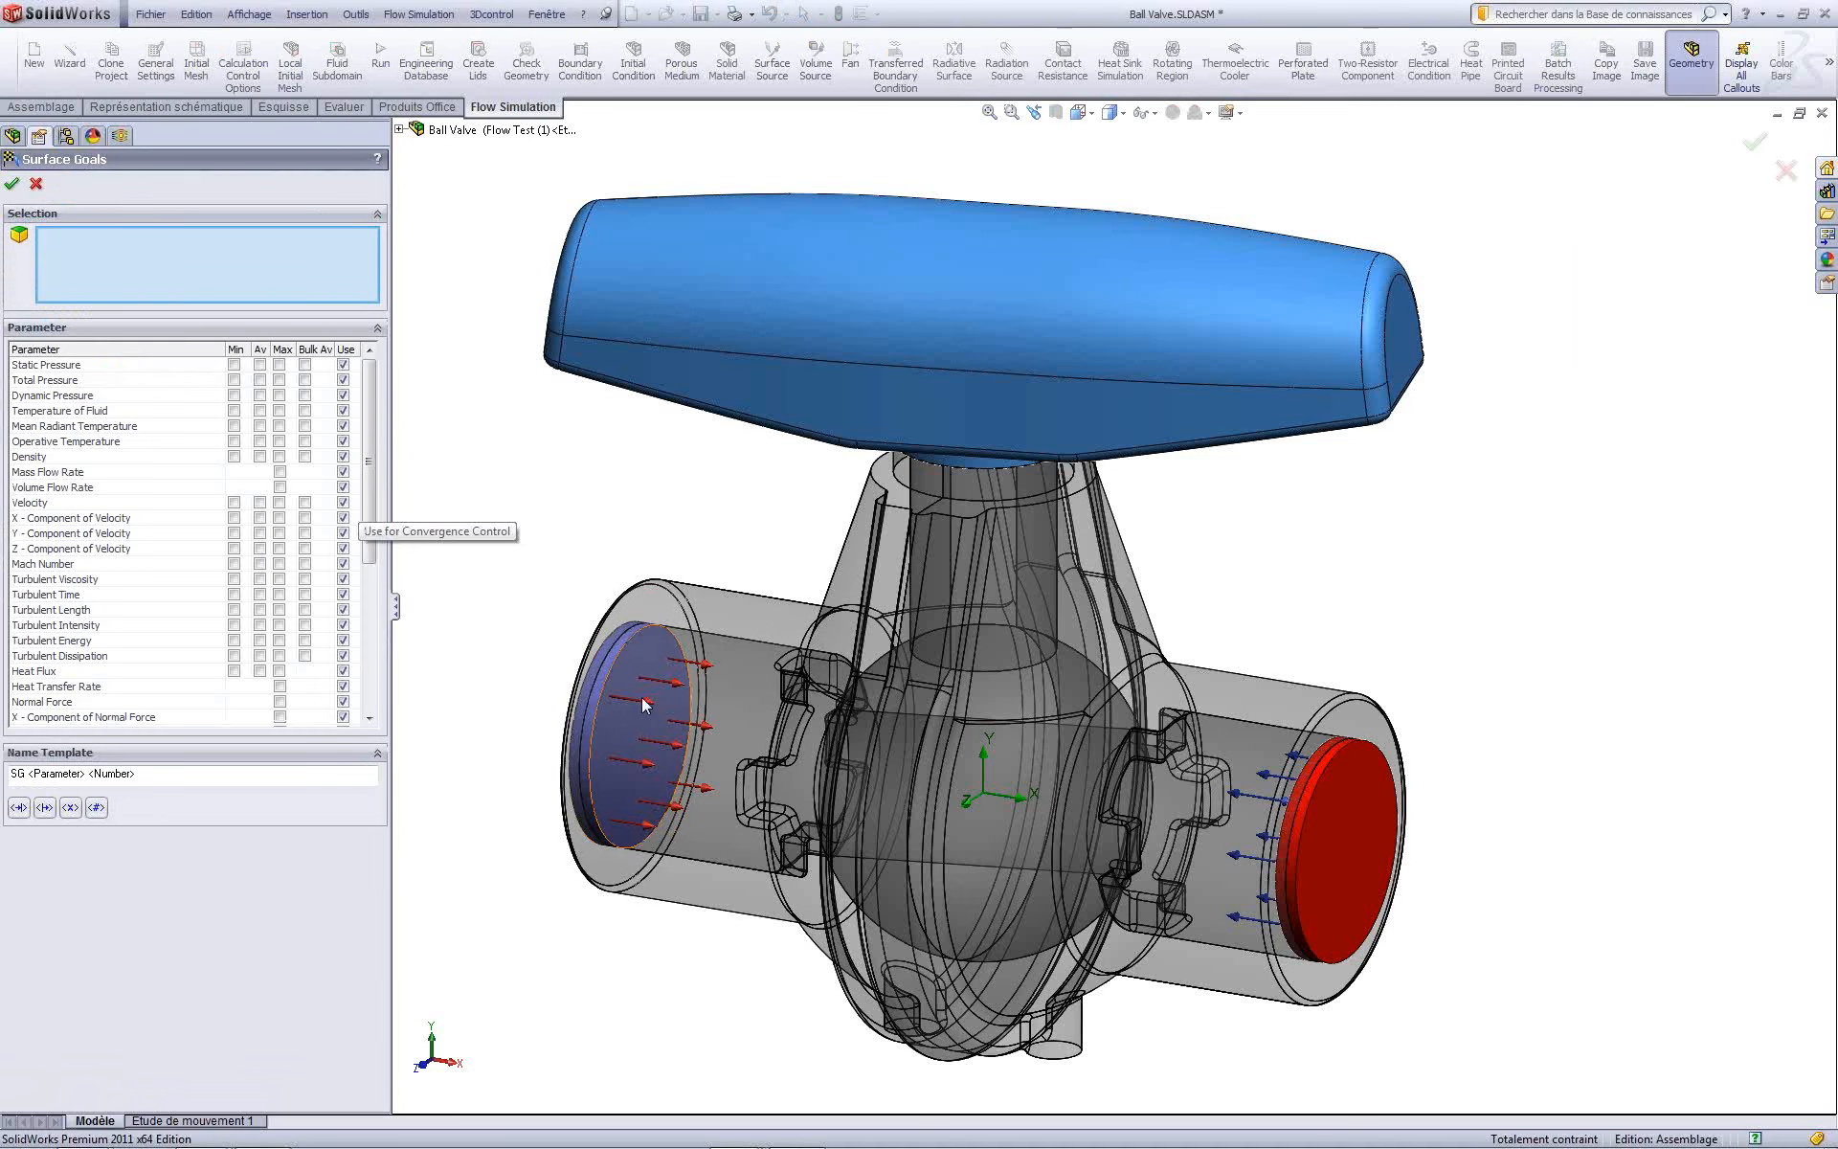
{"action": "left_click", "coordinate": [642, 697]}
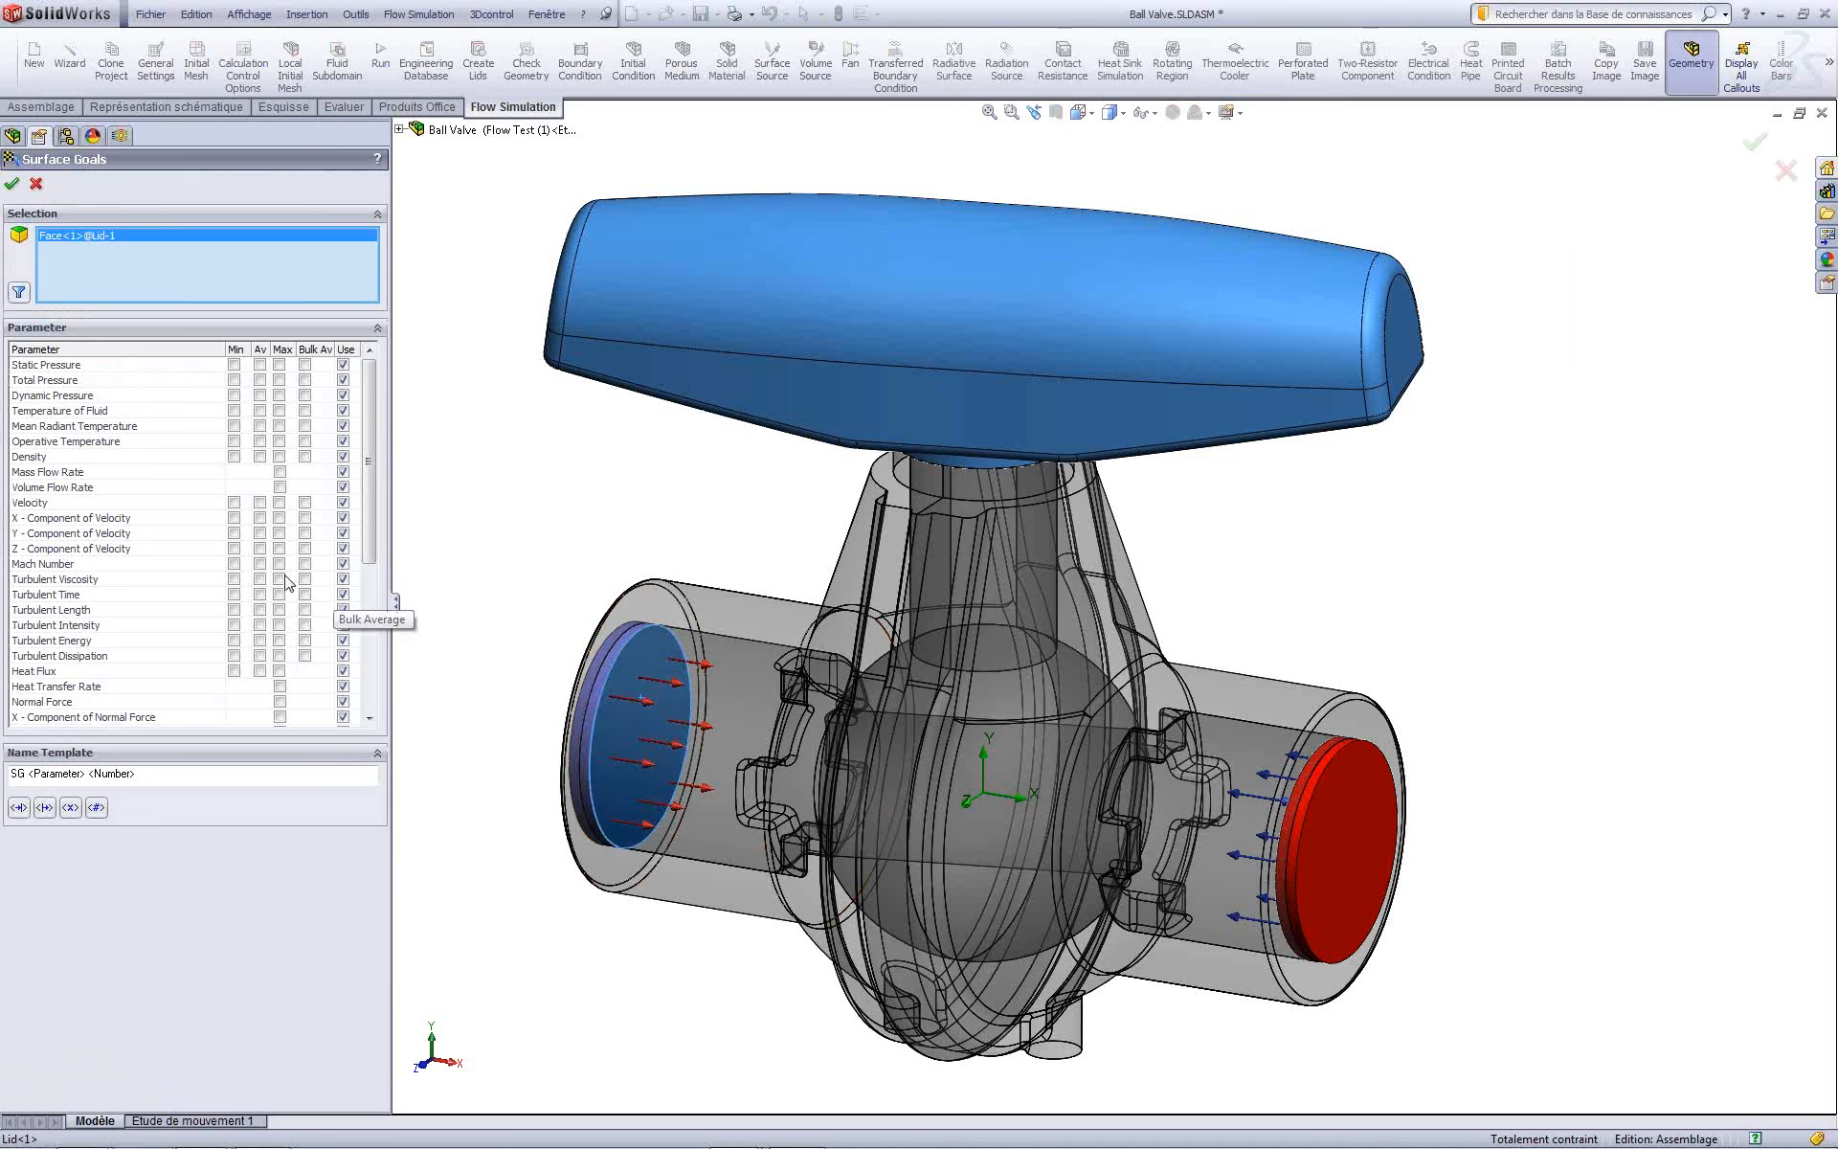
{"action": "left_click", "coordinate": [260, 365]}
{"action": "left_click", "coordinate": [11, 183]}
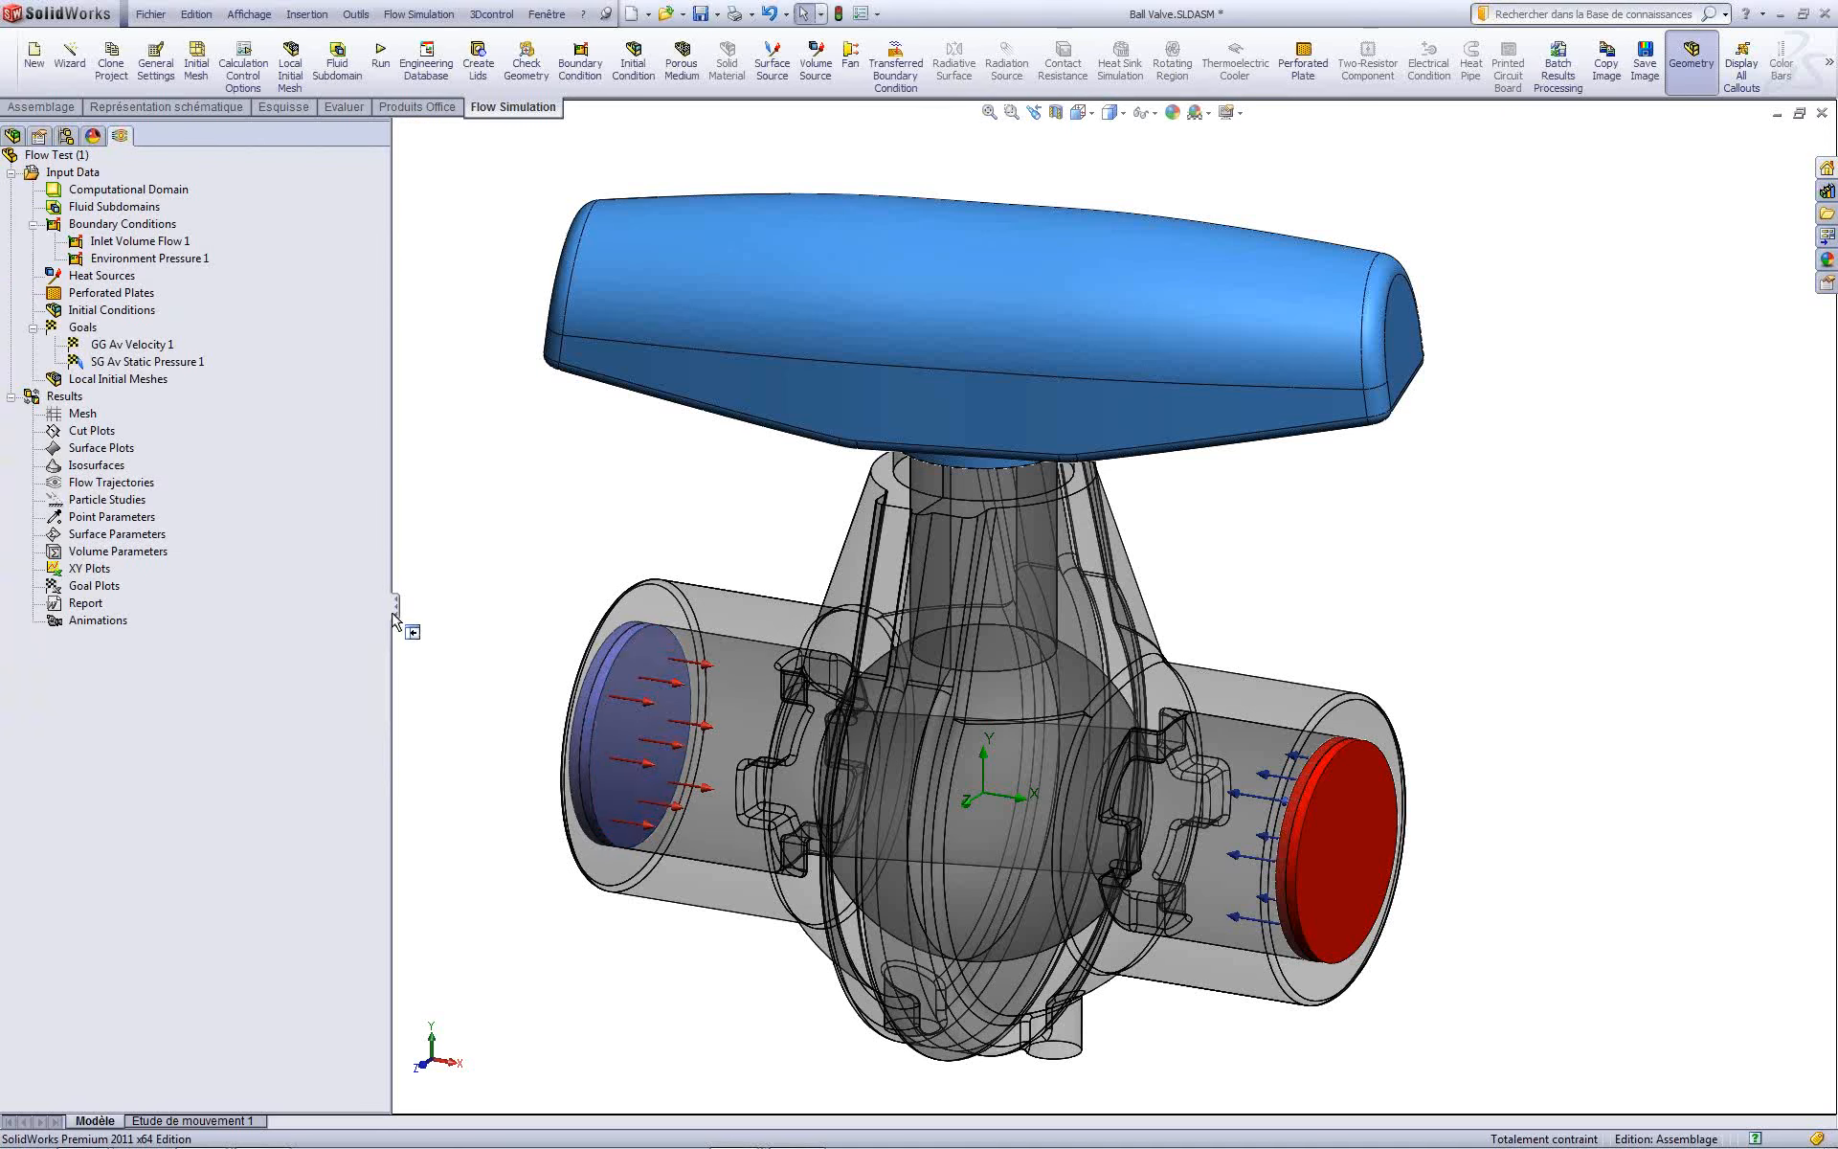
Step: Run a new calculation of the flow project on this computer with 2 CPUs, loading the results when finished
{"action": "left_click_drag", "start_coordinate": [395, 613], "coordinate": [277, 616]}
{"action": "mouse_move", "coordinate": [391, 514]}
{"action": "middle_mouse_down"}
{"action": "mouse_move", "coordinate": [508, 540]}
{"action": "mouse_move", "coordinate": [392, 533]}
{"action": "middle_mouse_up"}
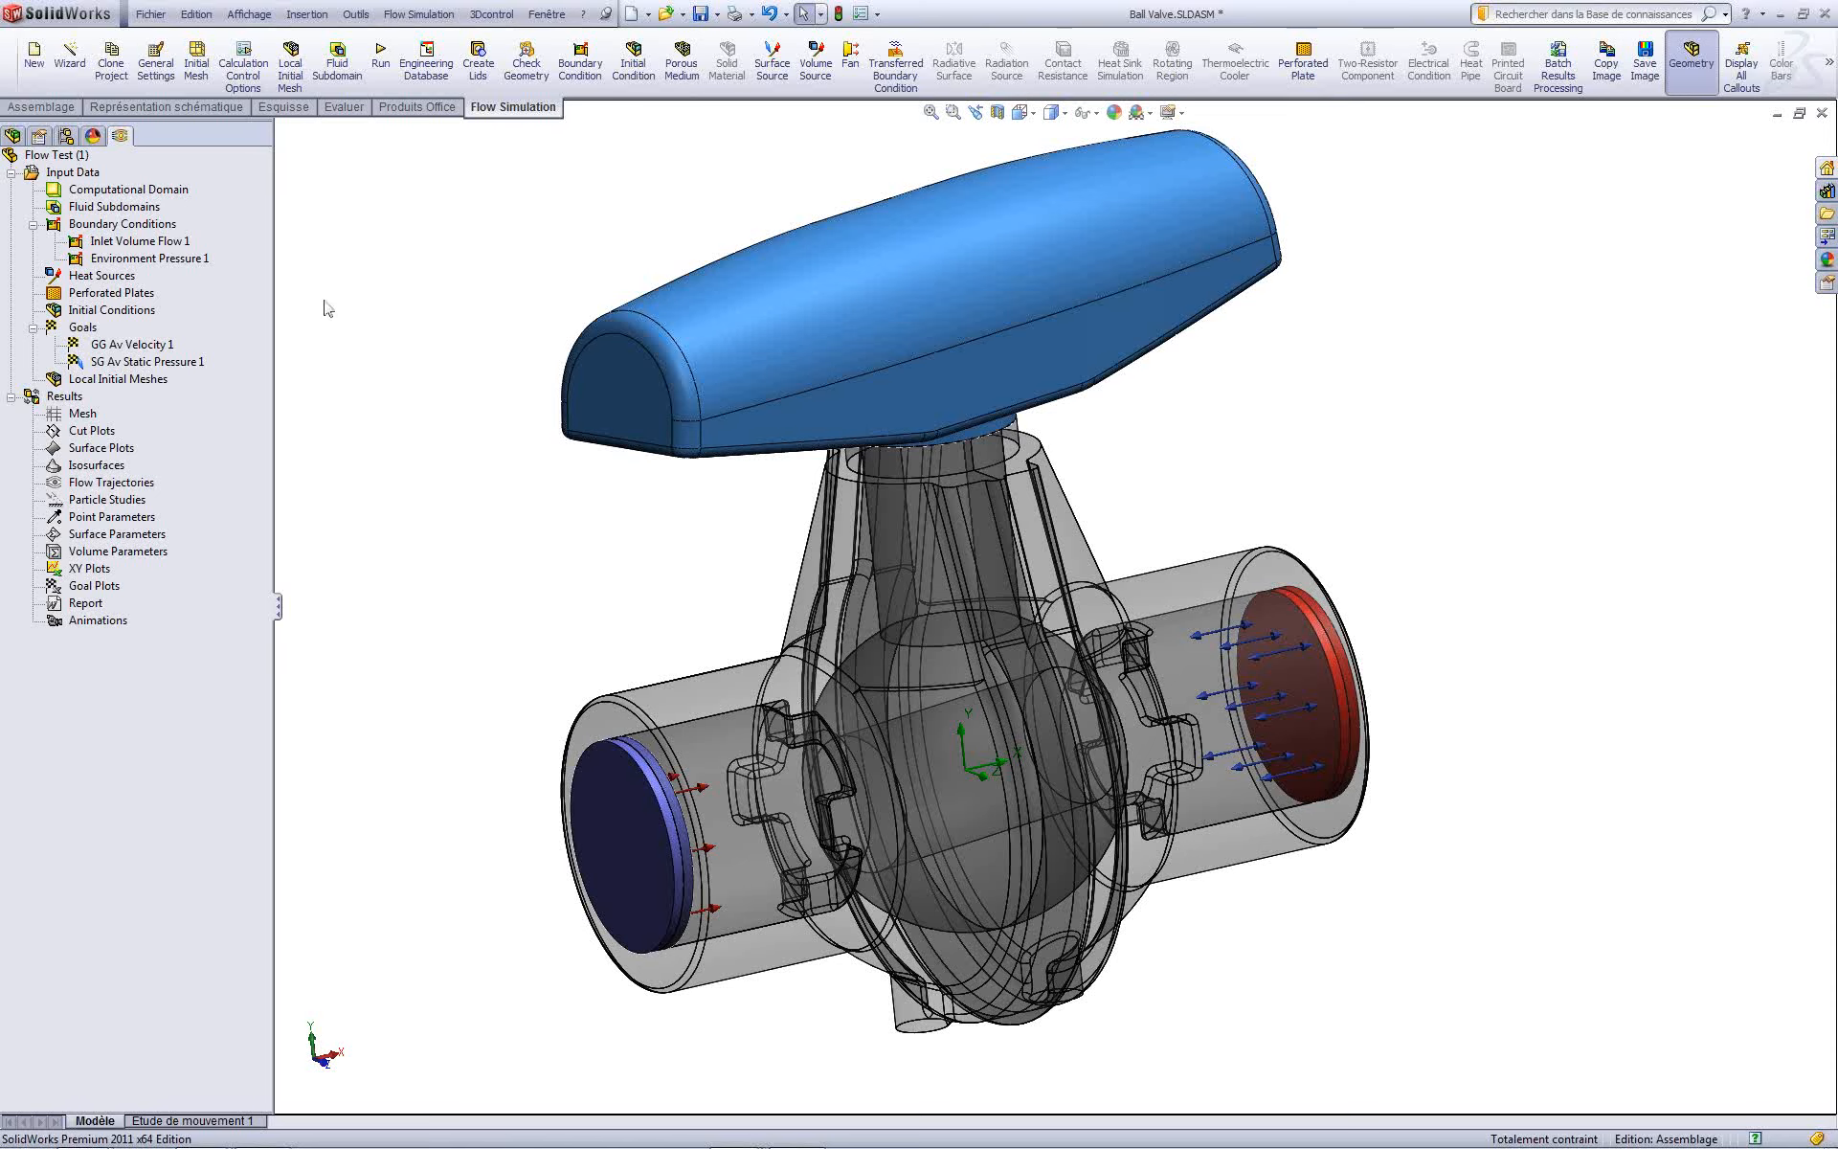
{"action": "left_click", "coordinate": [380, 60]}
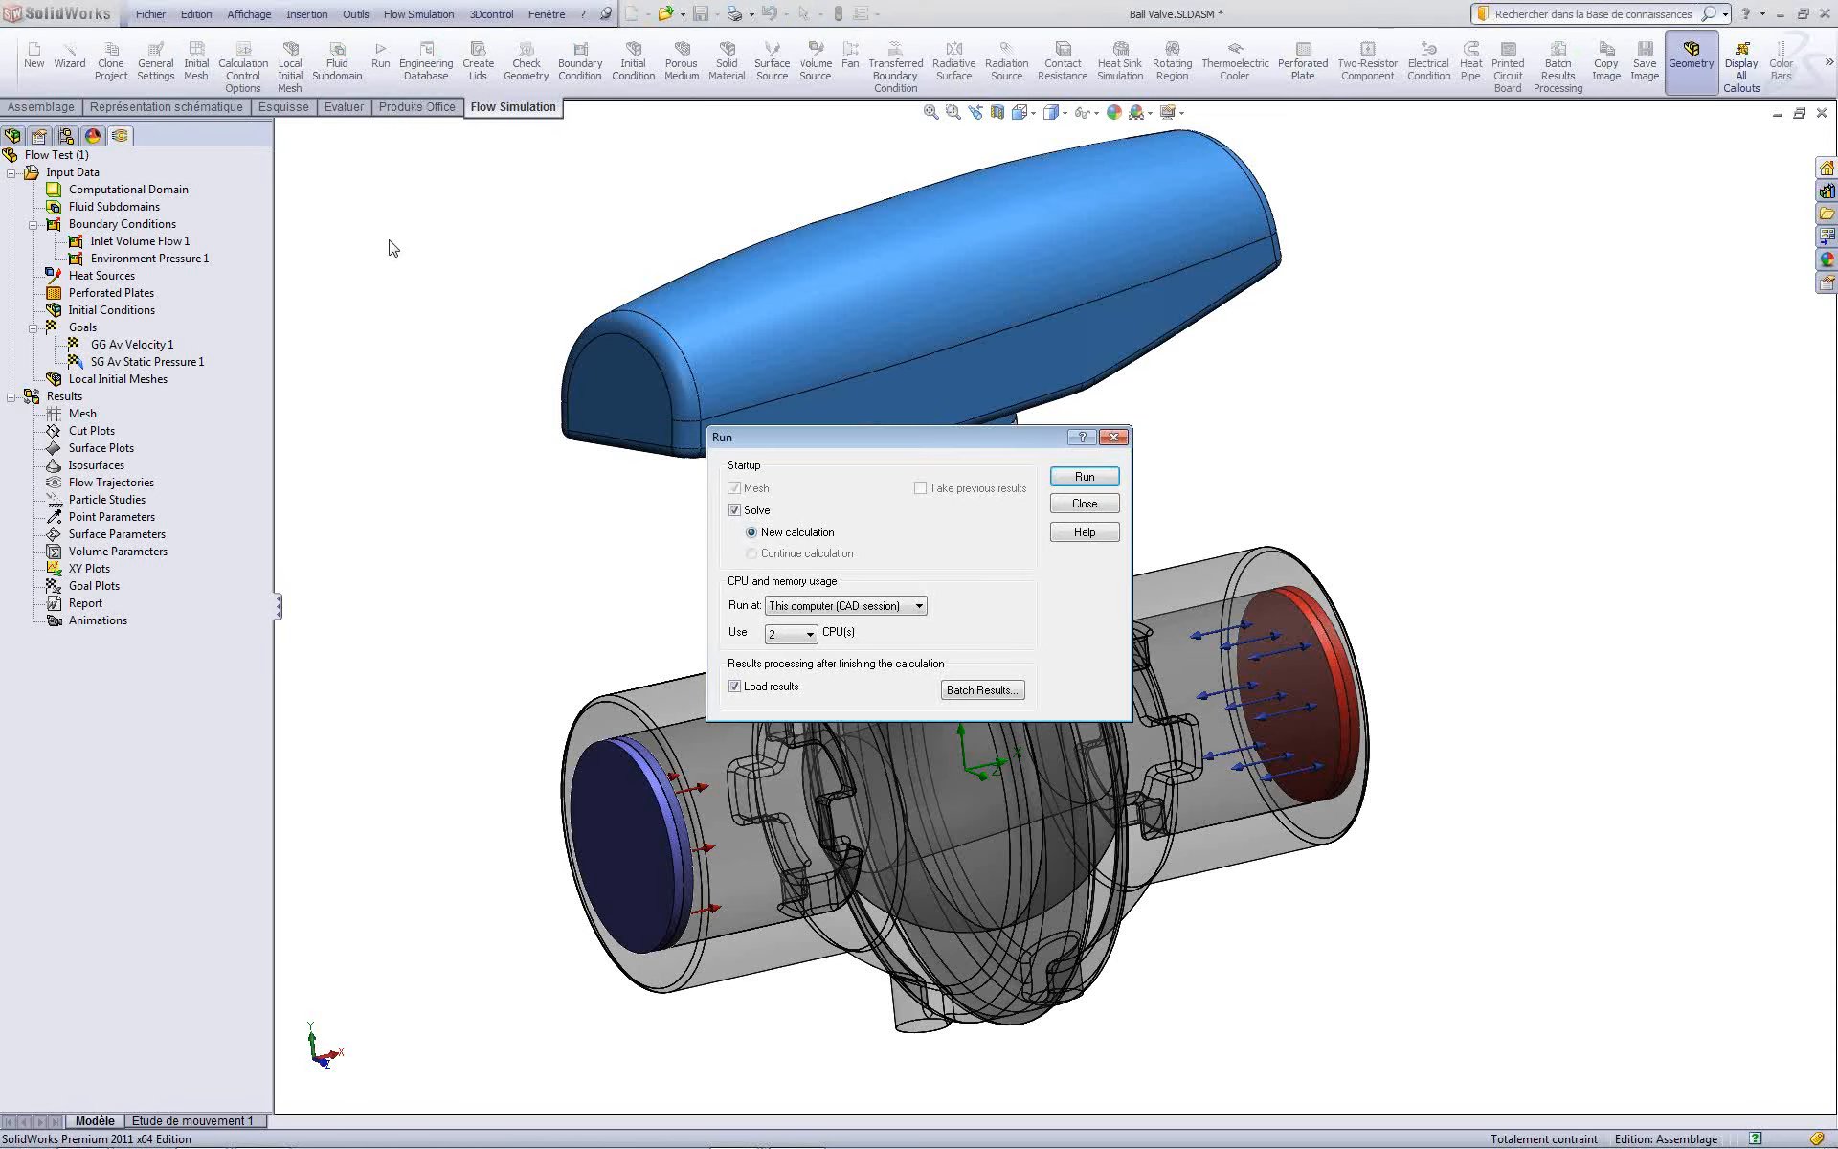
{"action": "left_click", "coordinate": [1066, 478]}
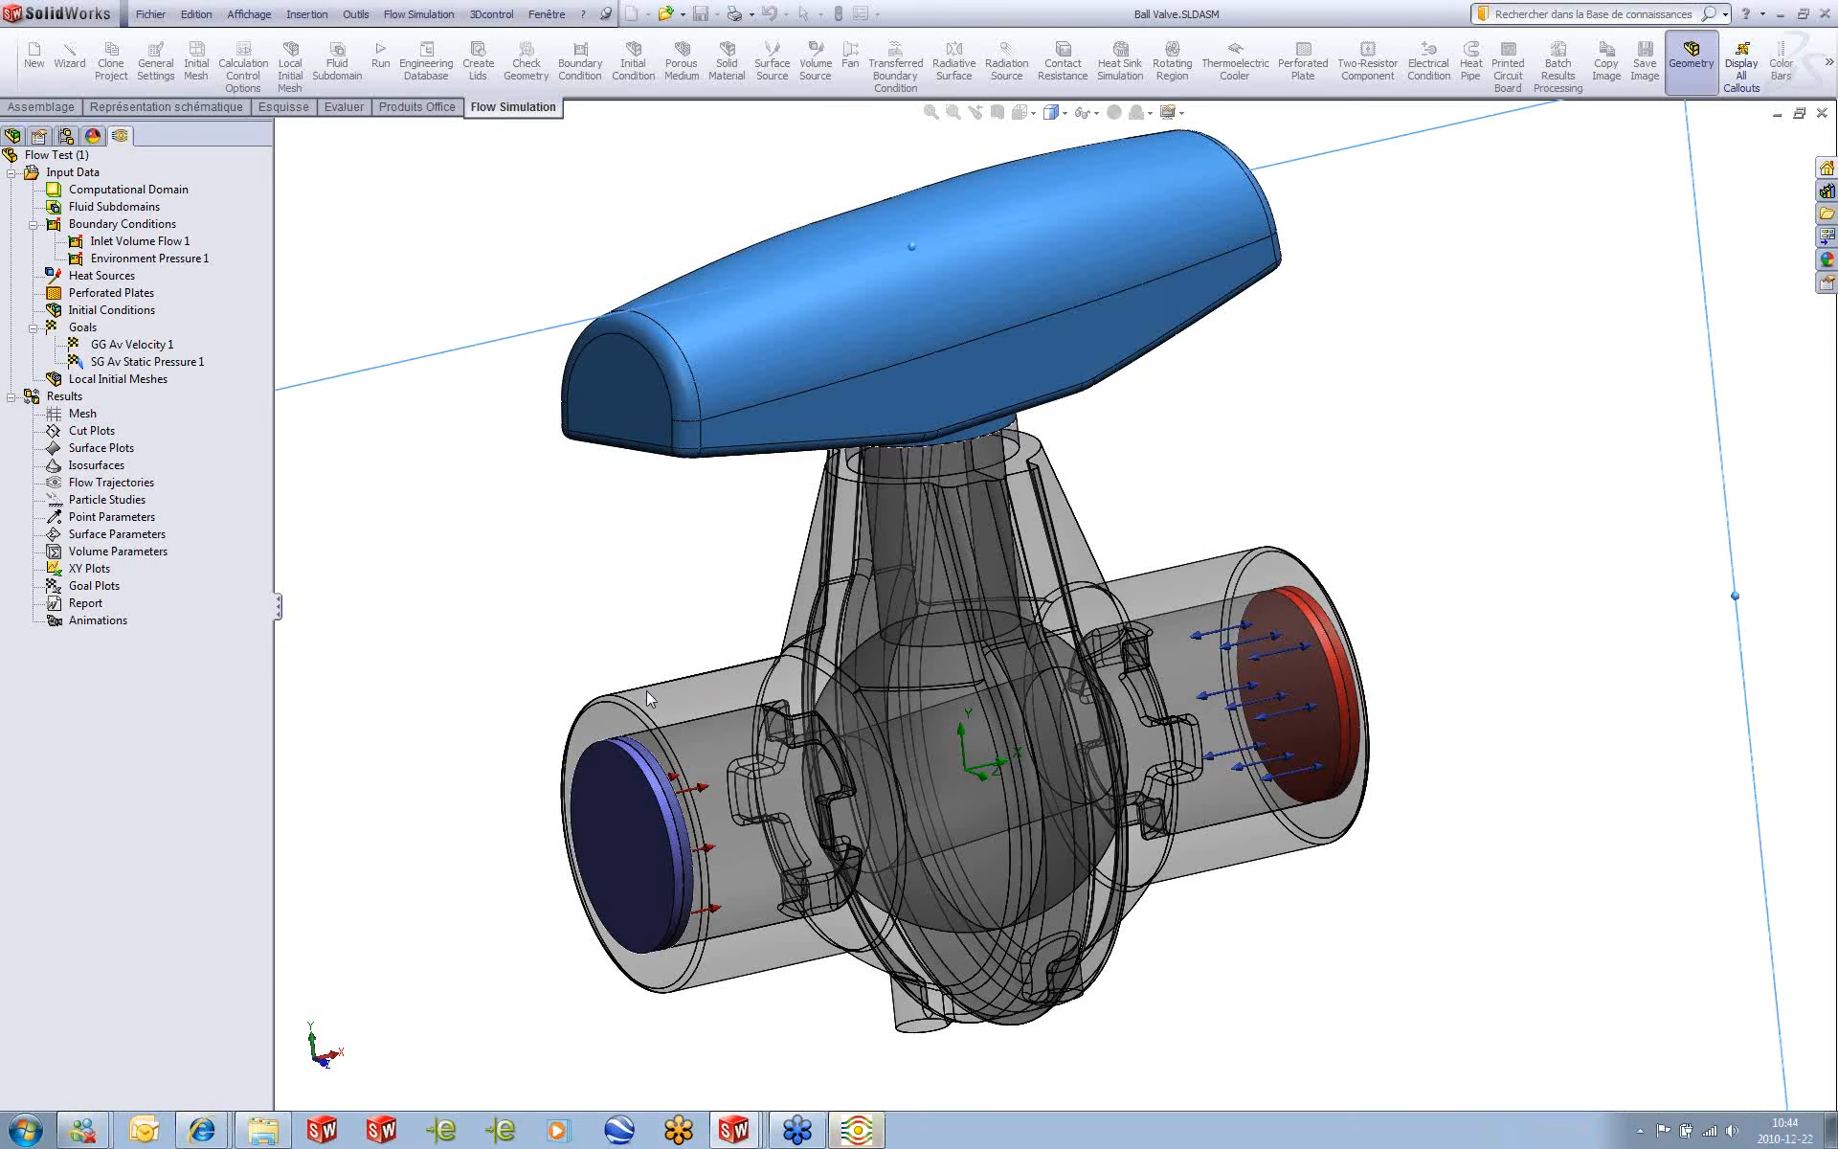
Step: Plot all goals in the solver to monitor their convergence, and close the solver once the calculation has finished
{"action": "left_click", "coordinate": [855, 1130]}
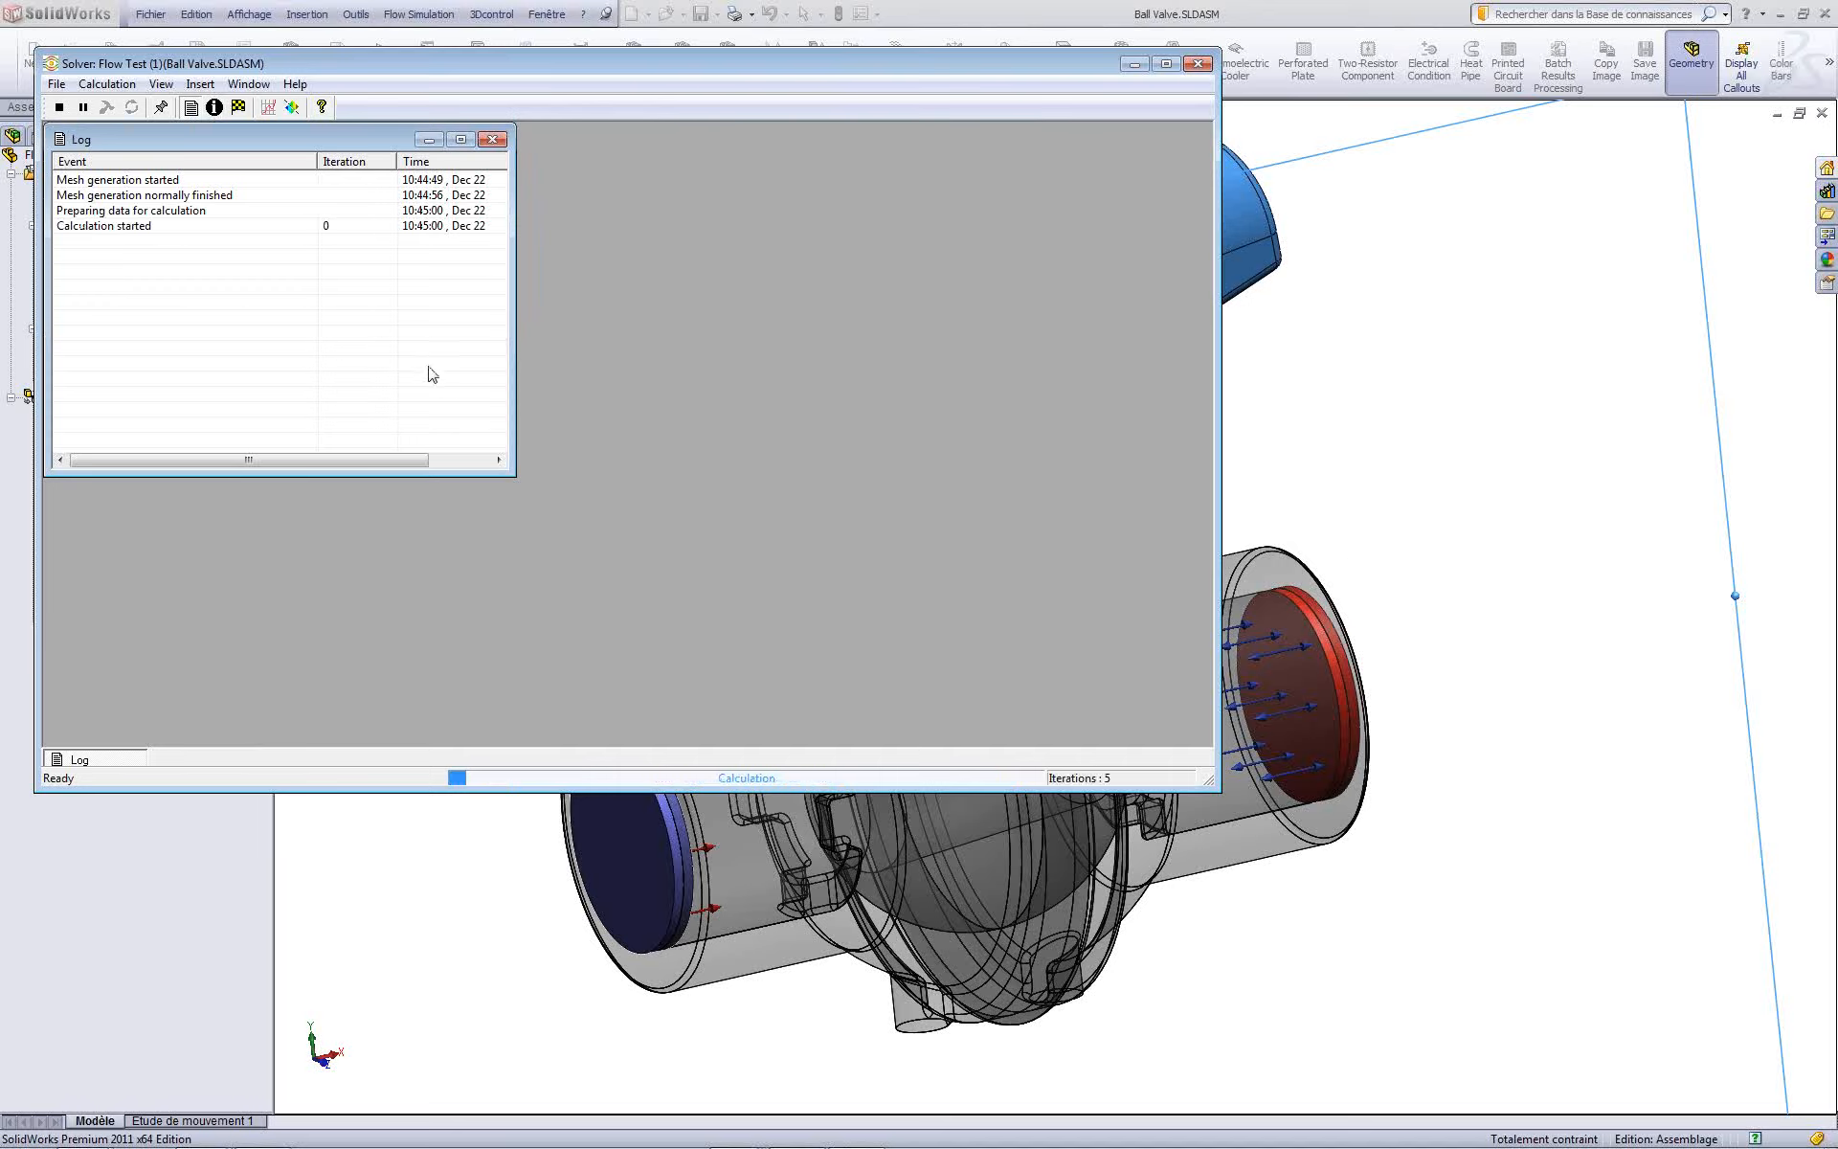
{"action": "left_click", "coordinate": [268, 112]}
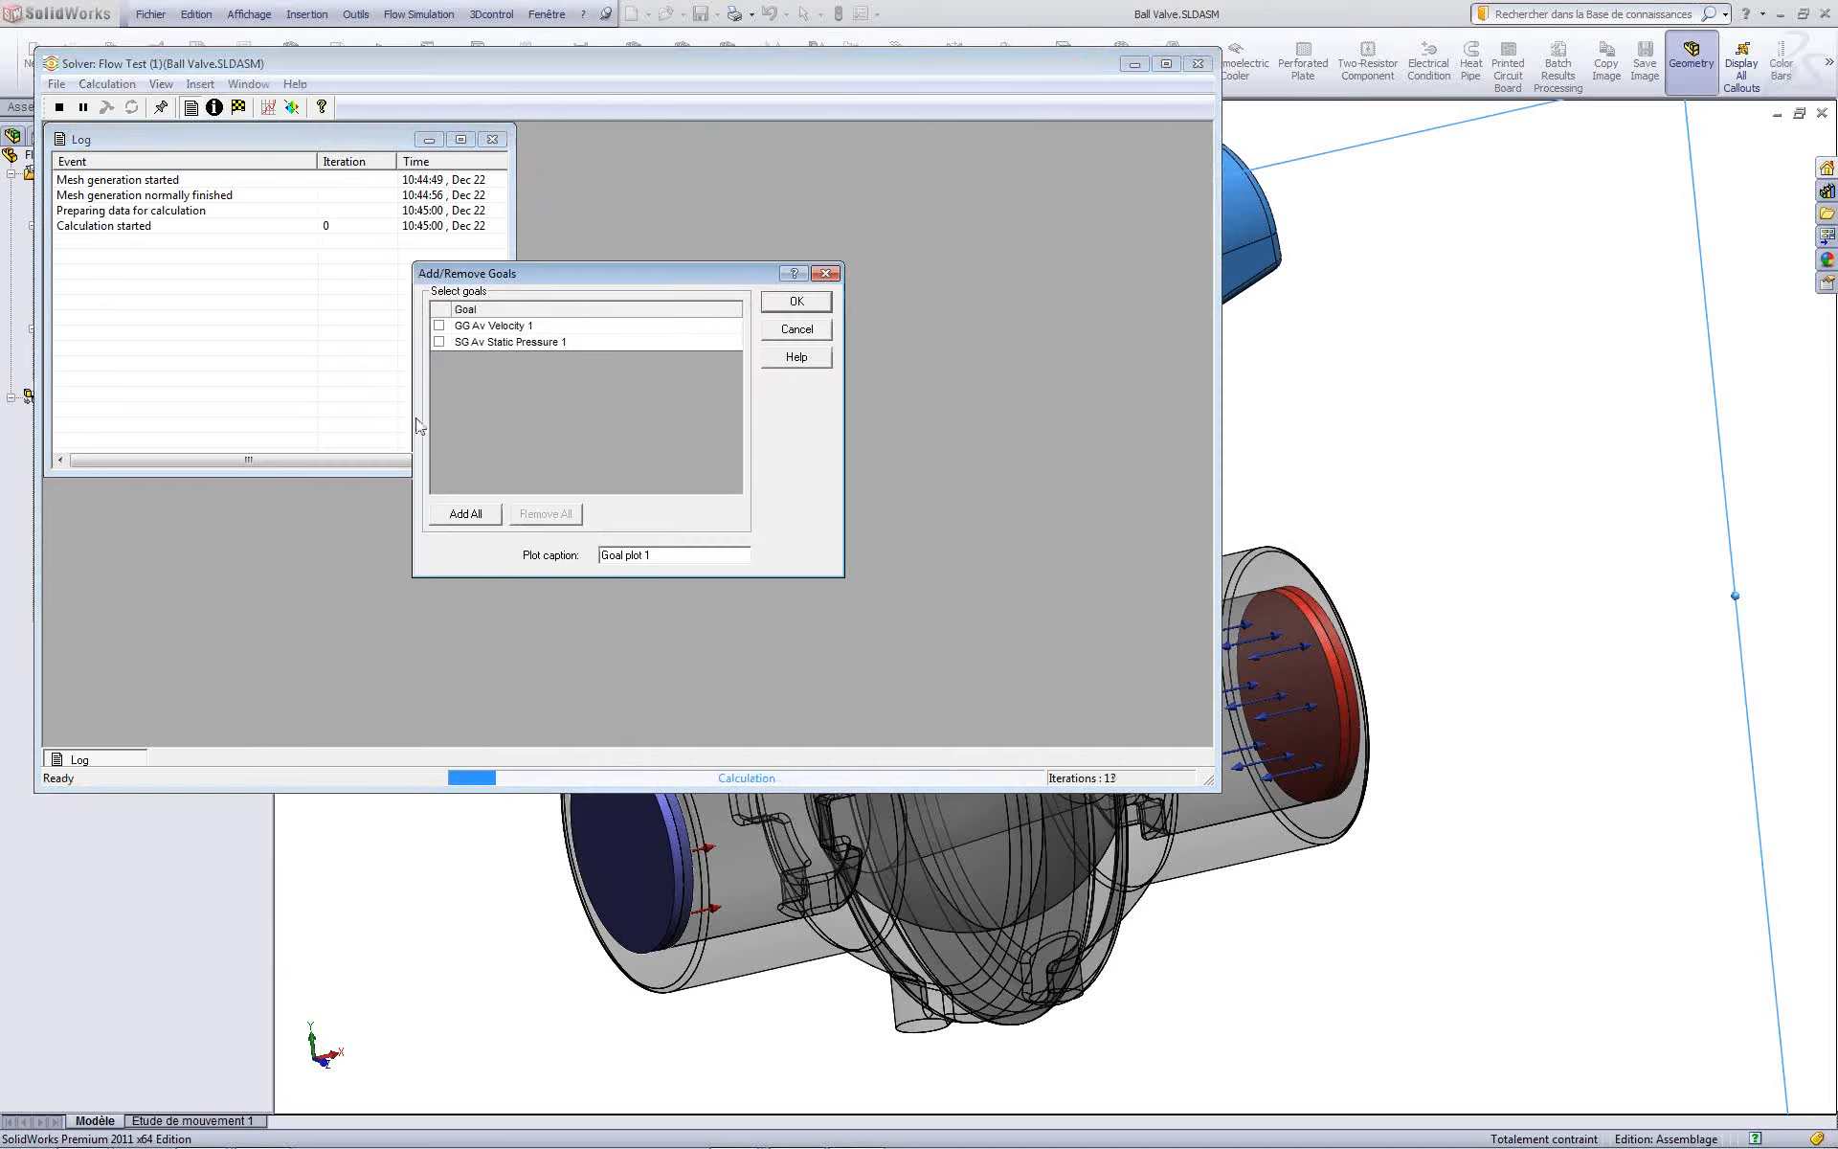
{"action": "left_click", "coordinate": [459, 517]}
{"action": "left_click", "coordinate": [796, 304]}
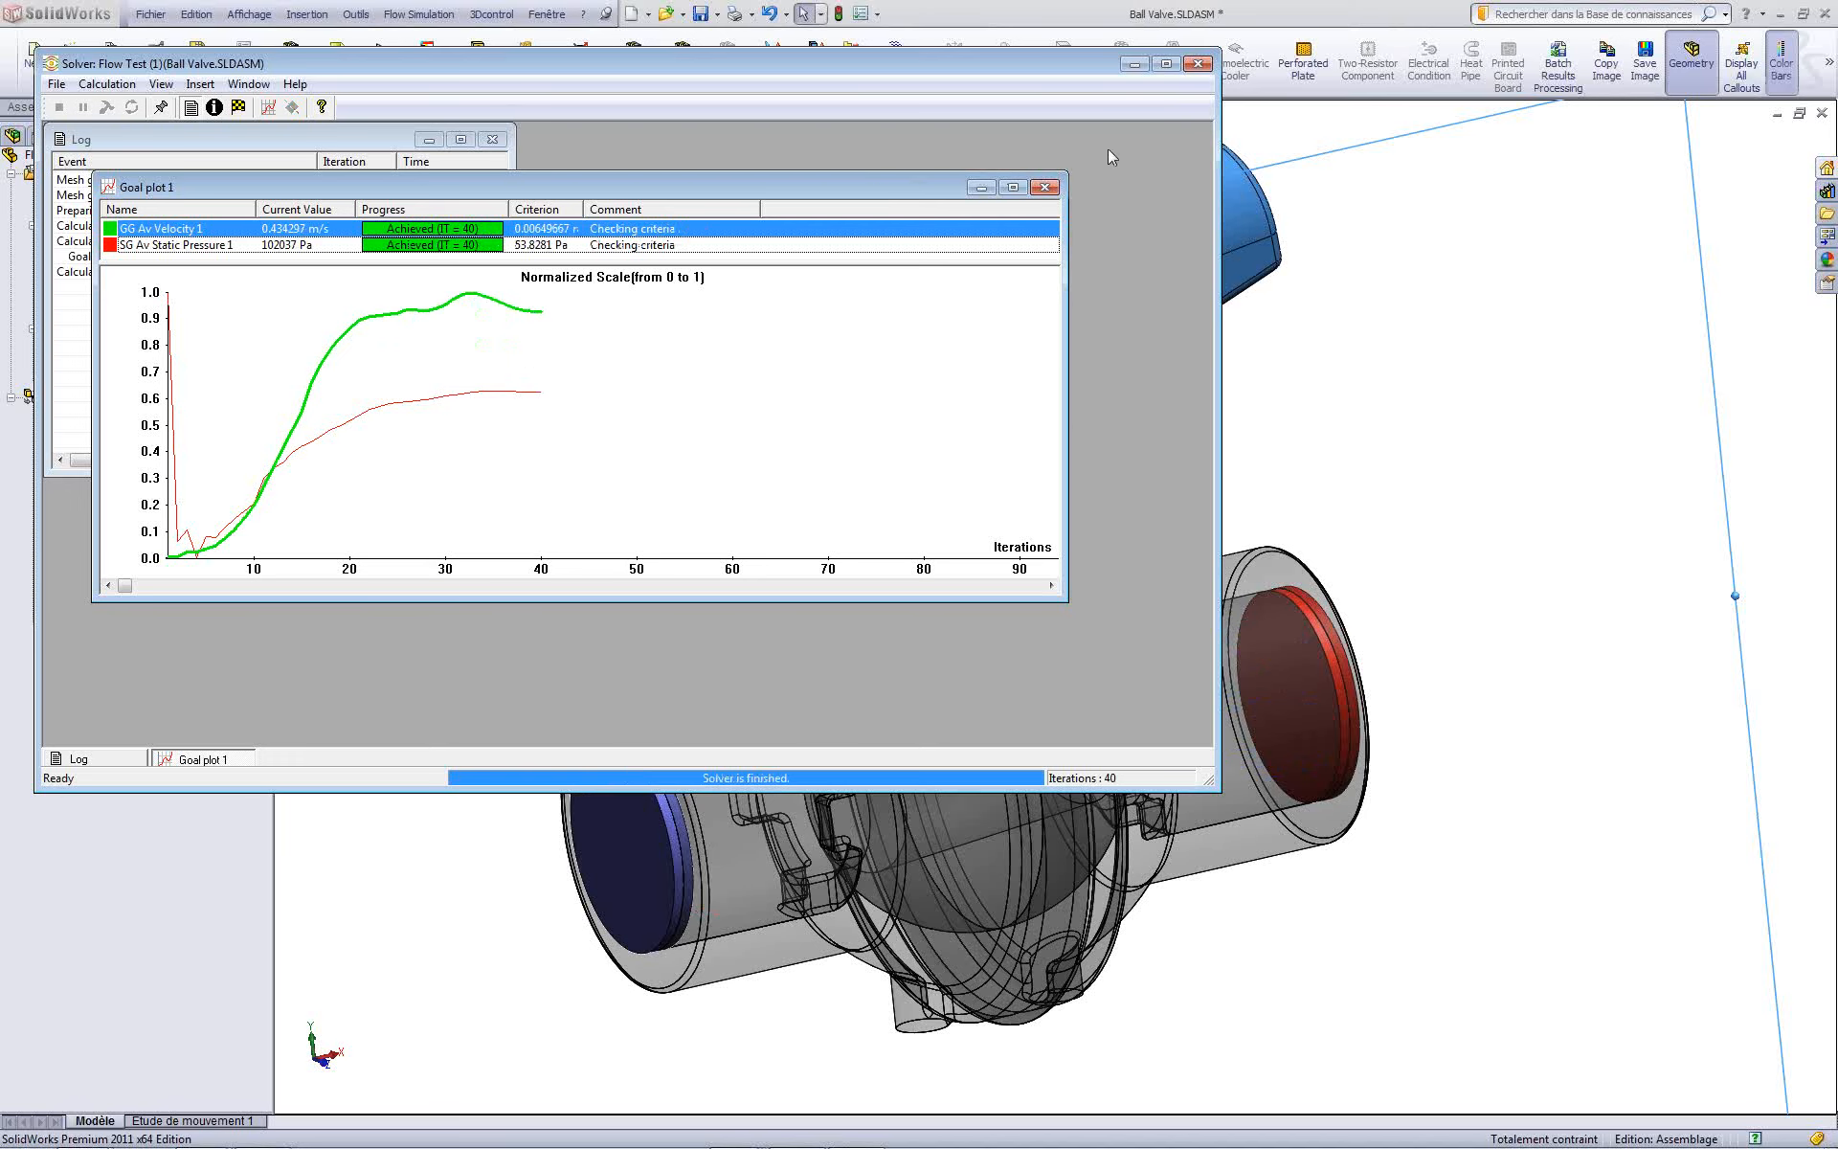
{"action": "left_click", "coordinate": [1196, 65]}
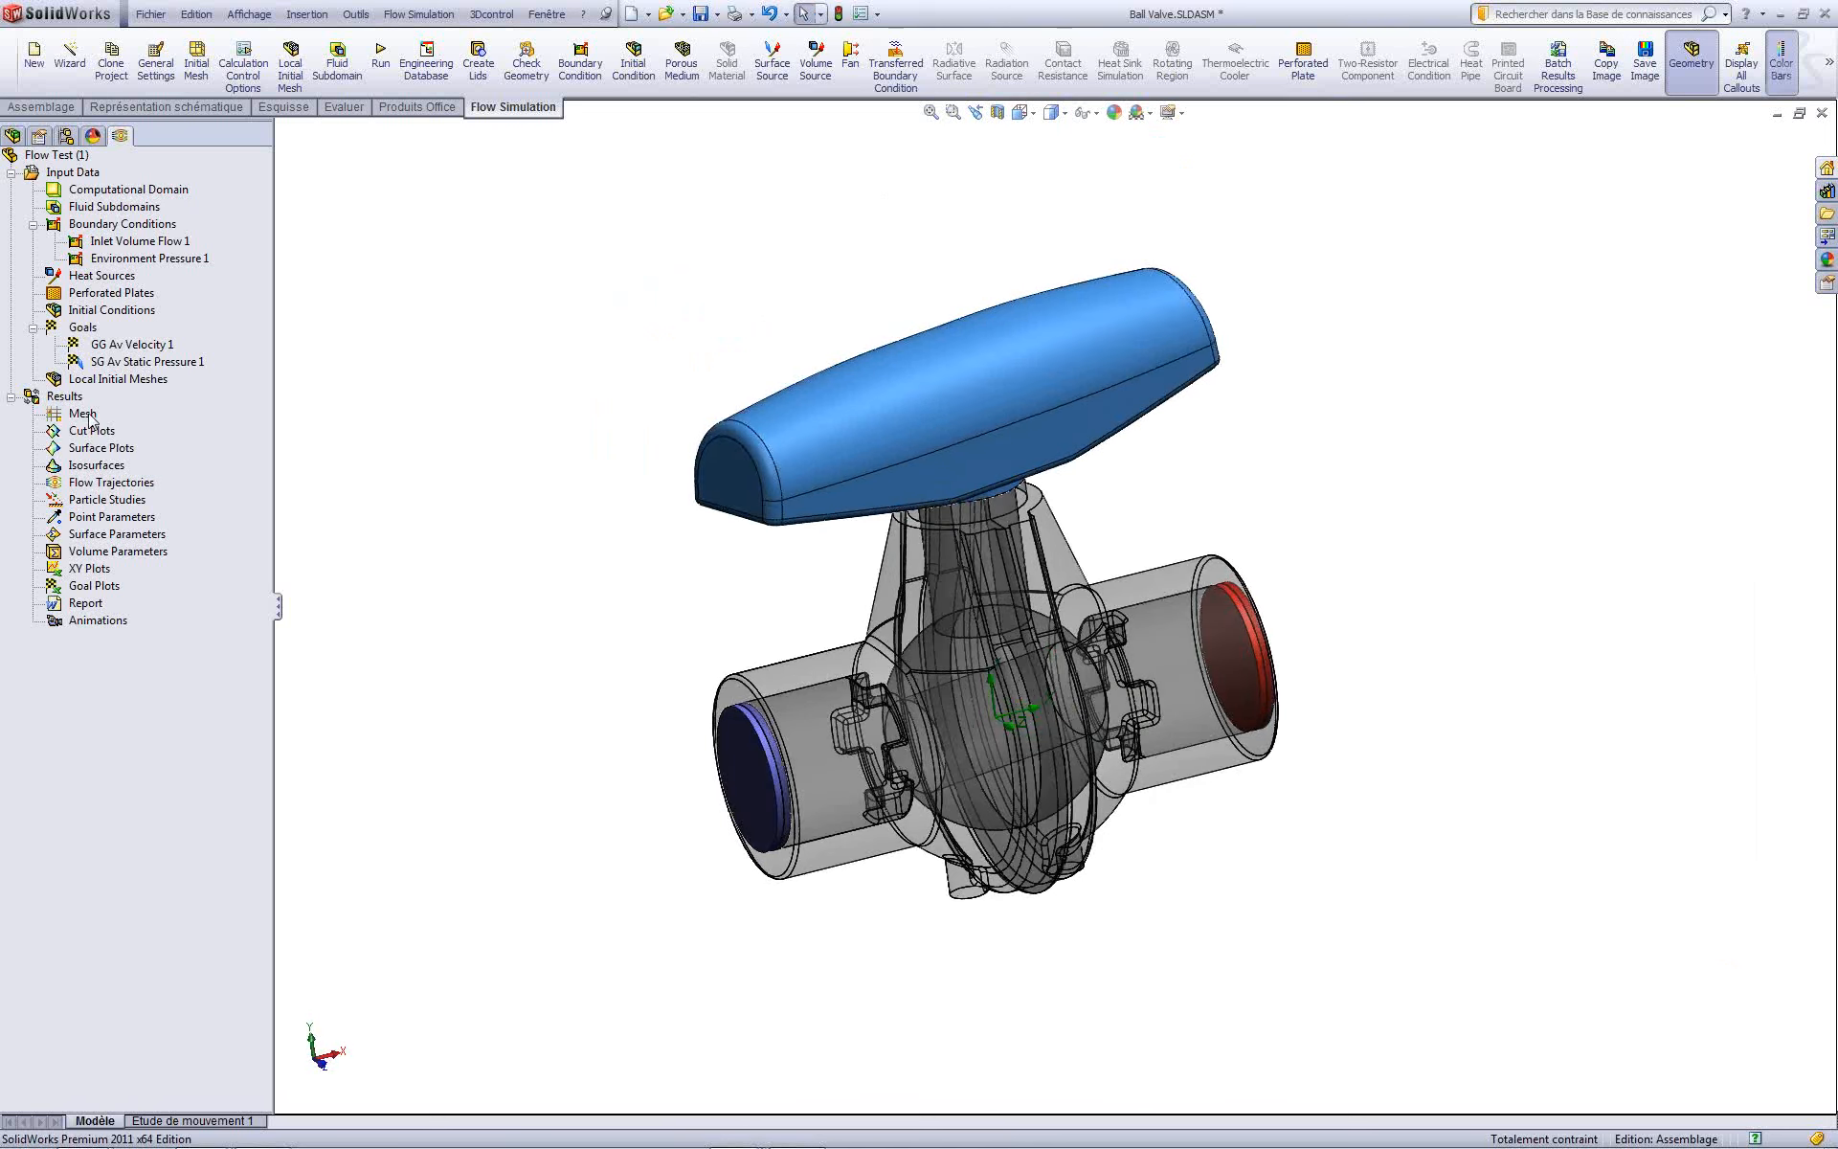
Step: Make the valve's blue handle transparent
{"action": "left_click", "coordinate": [931, 376]}
{"action": "left_click", "coordinate": [1053, 266]}
{"action": "left_click", "coordinate": [783, 293]}
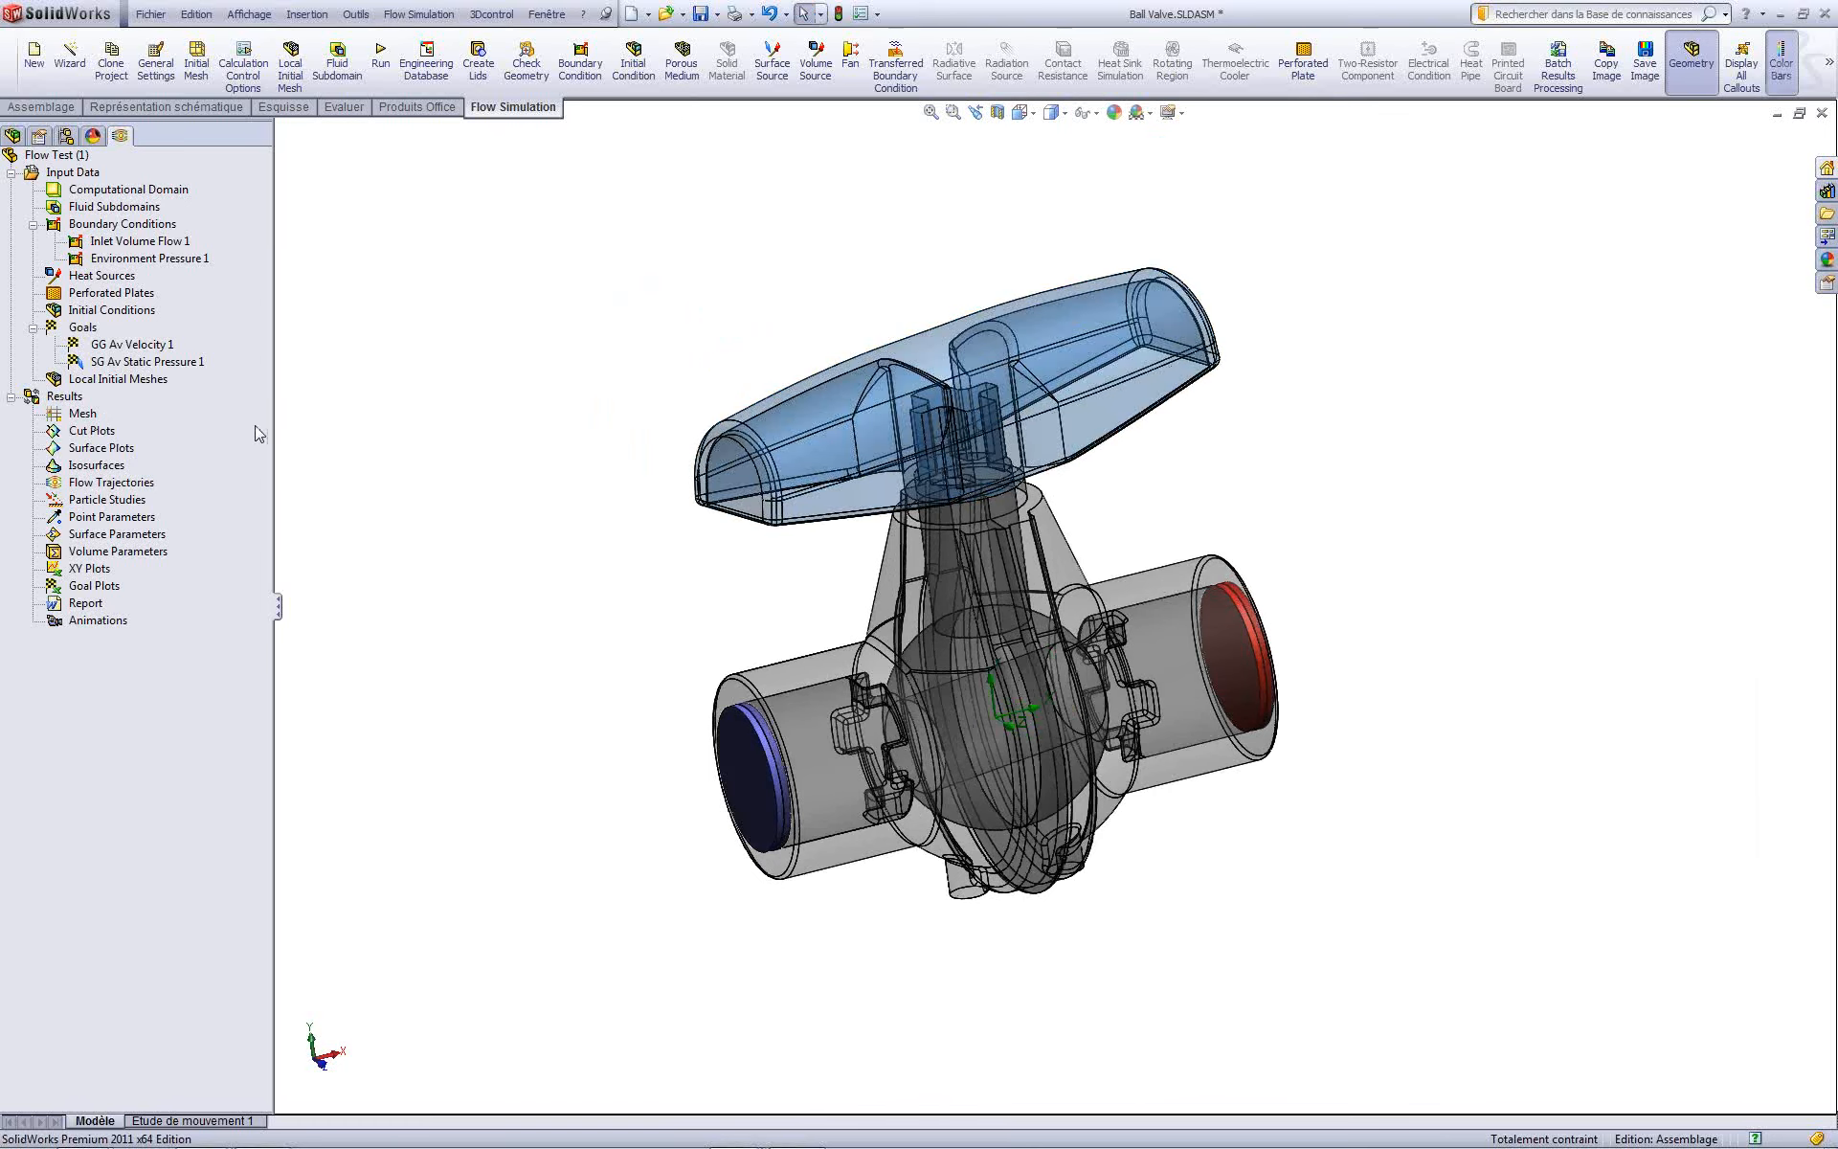
Step: Insert a cut plot of Pressure contours on Plane1, previewing it and raising the number of contour levels to 34
{"action": "right_click", "coordinate": [101, 430]}
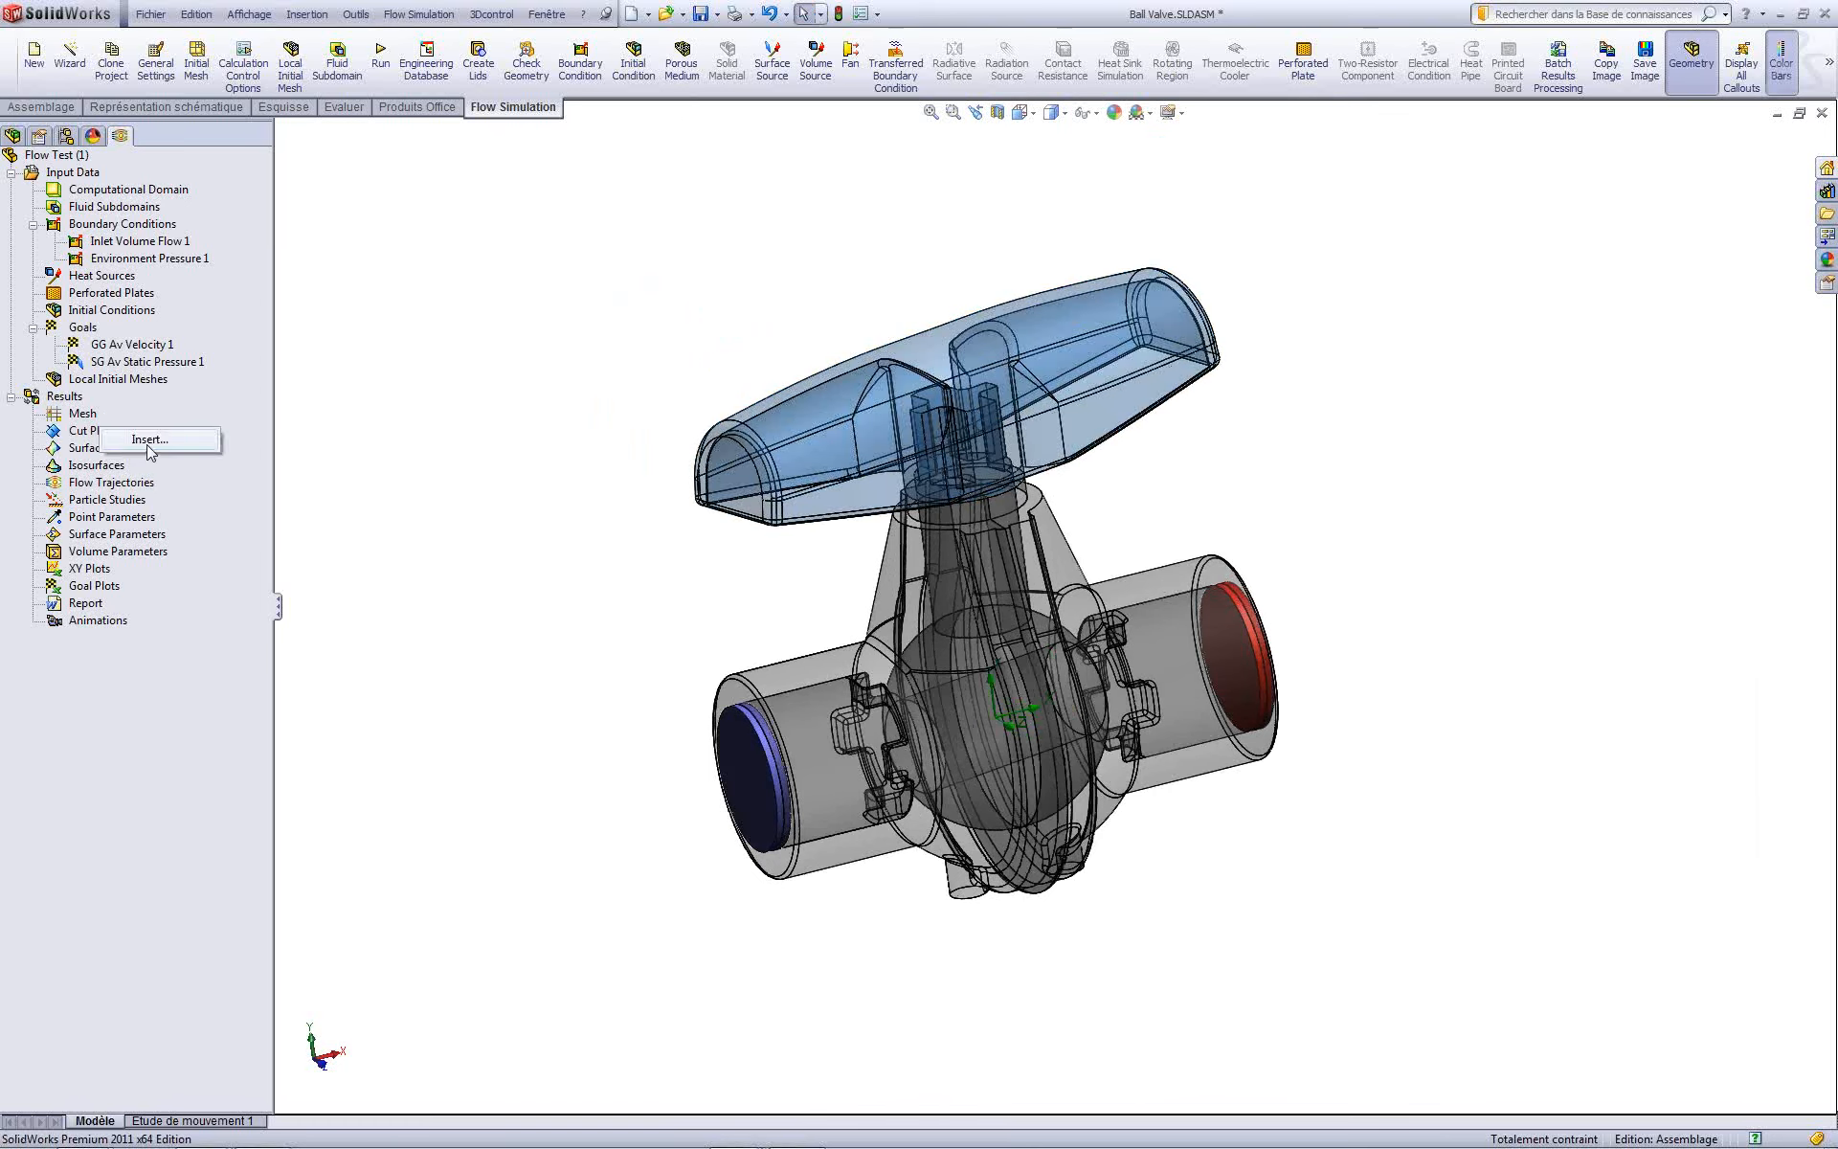
{"action": "left_click", "coordinate": [151, 441]}
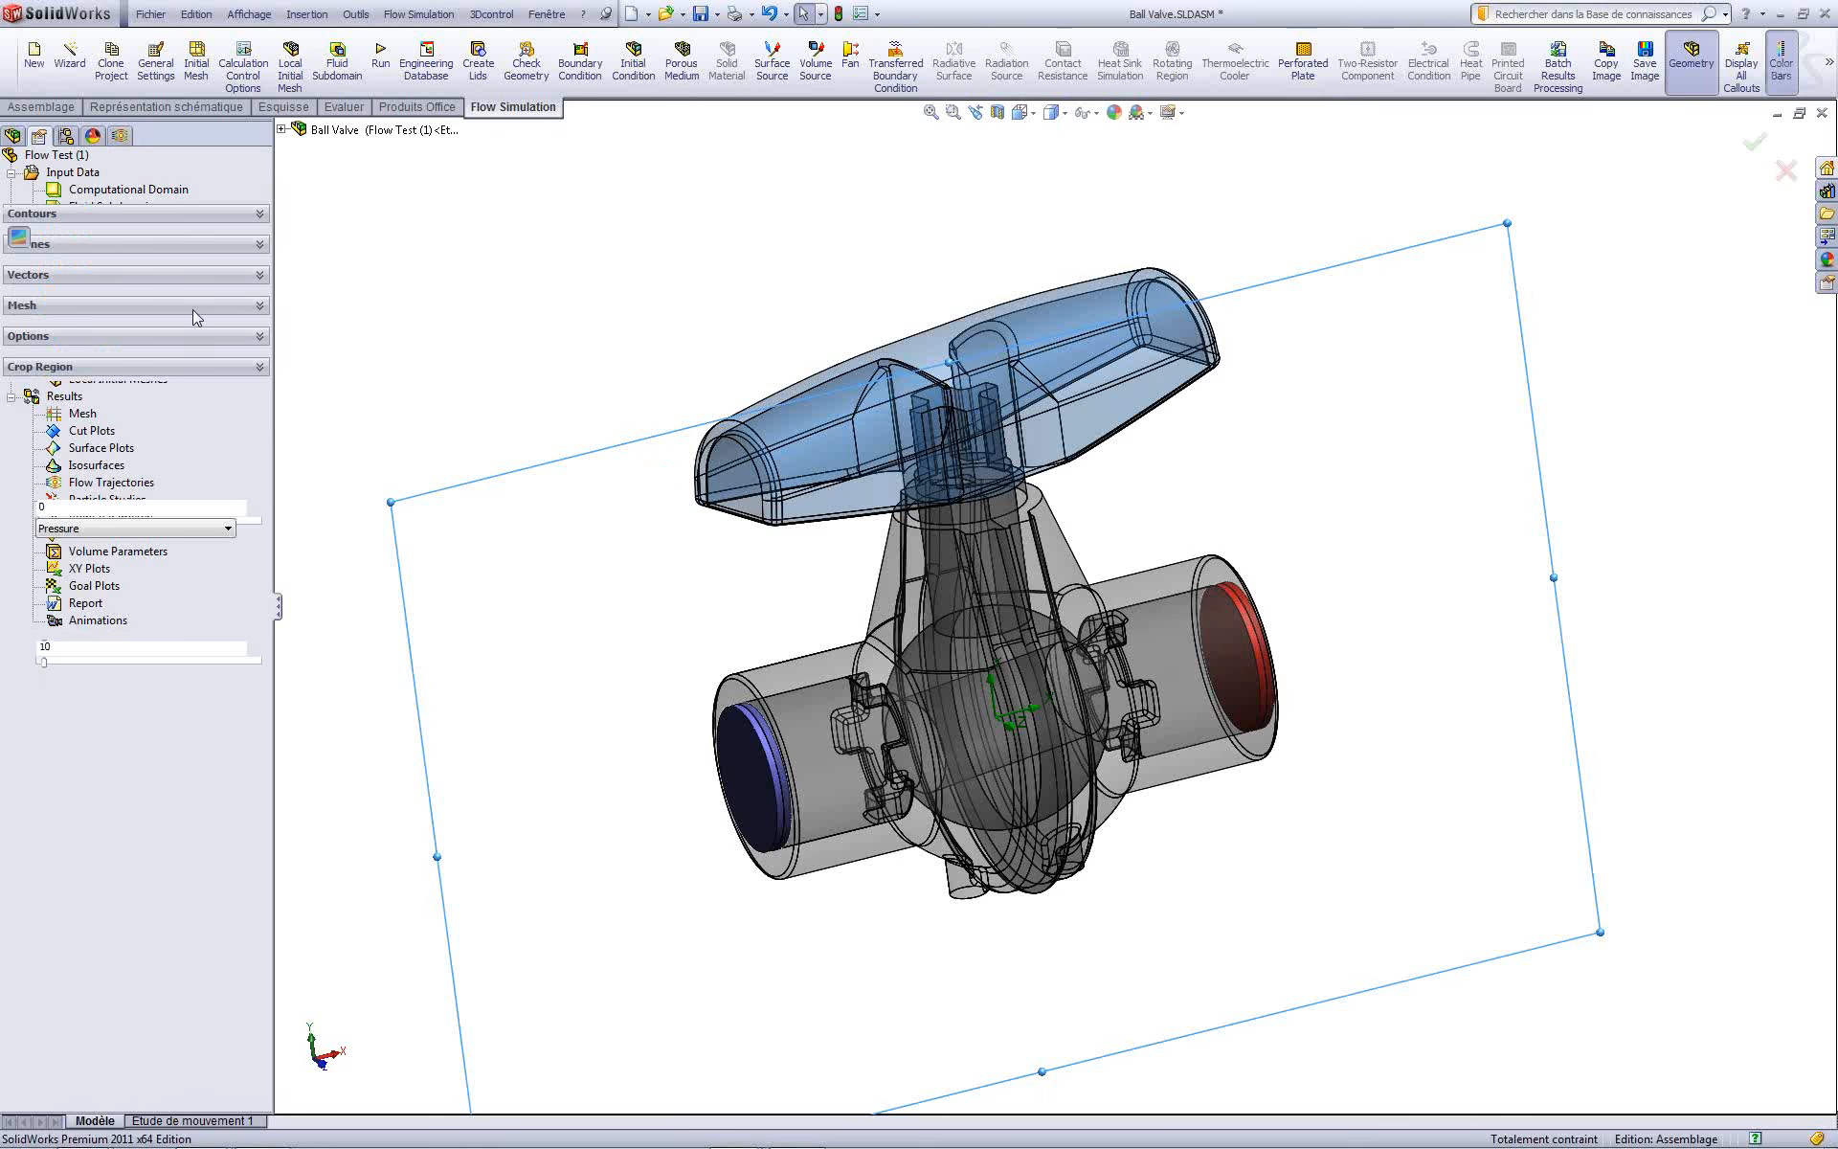
{"action": "left_click", "coordinate": [61, 184]}
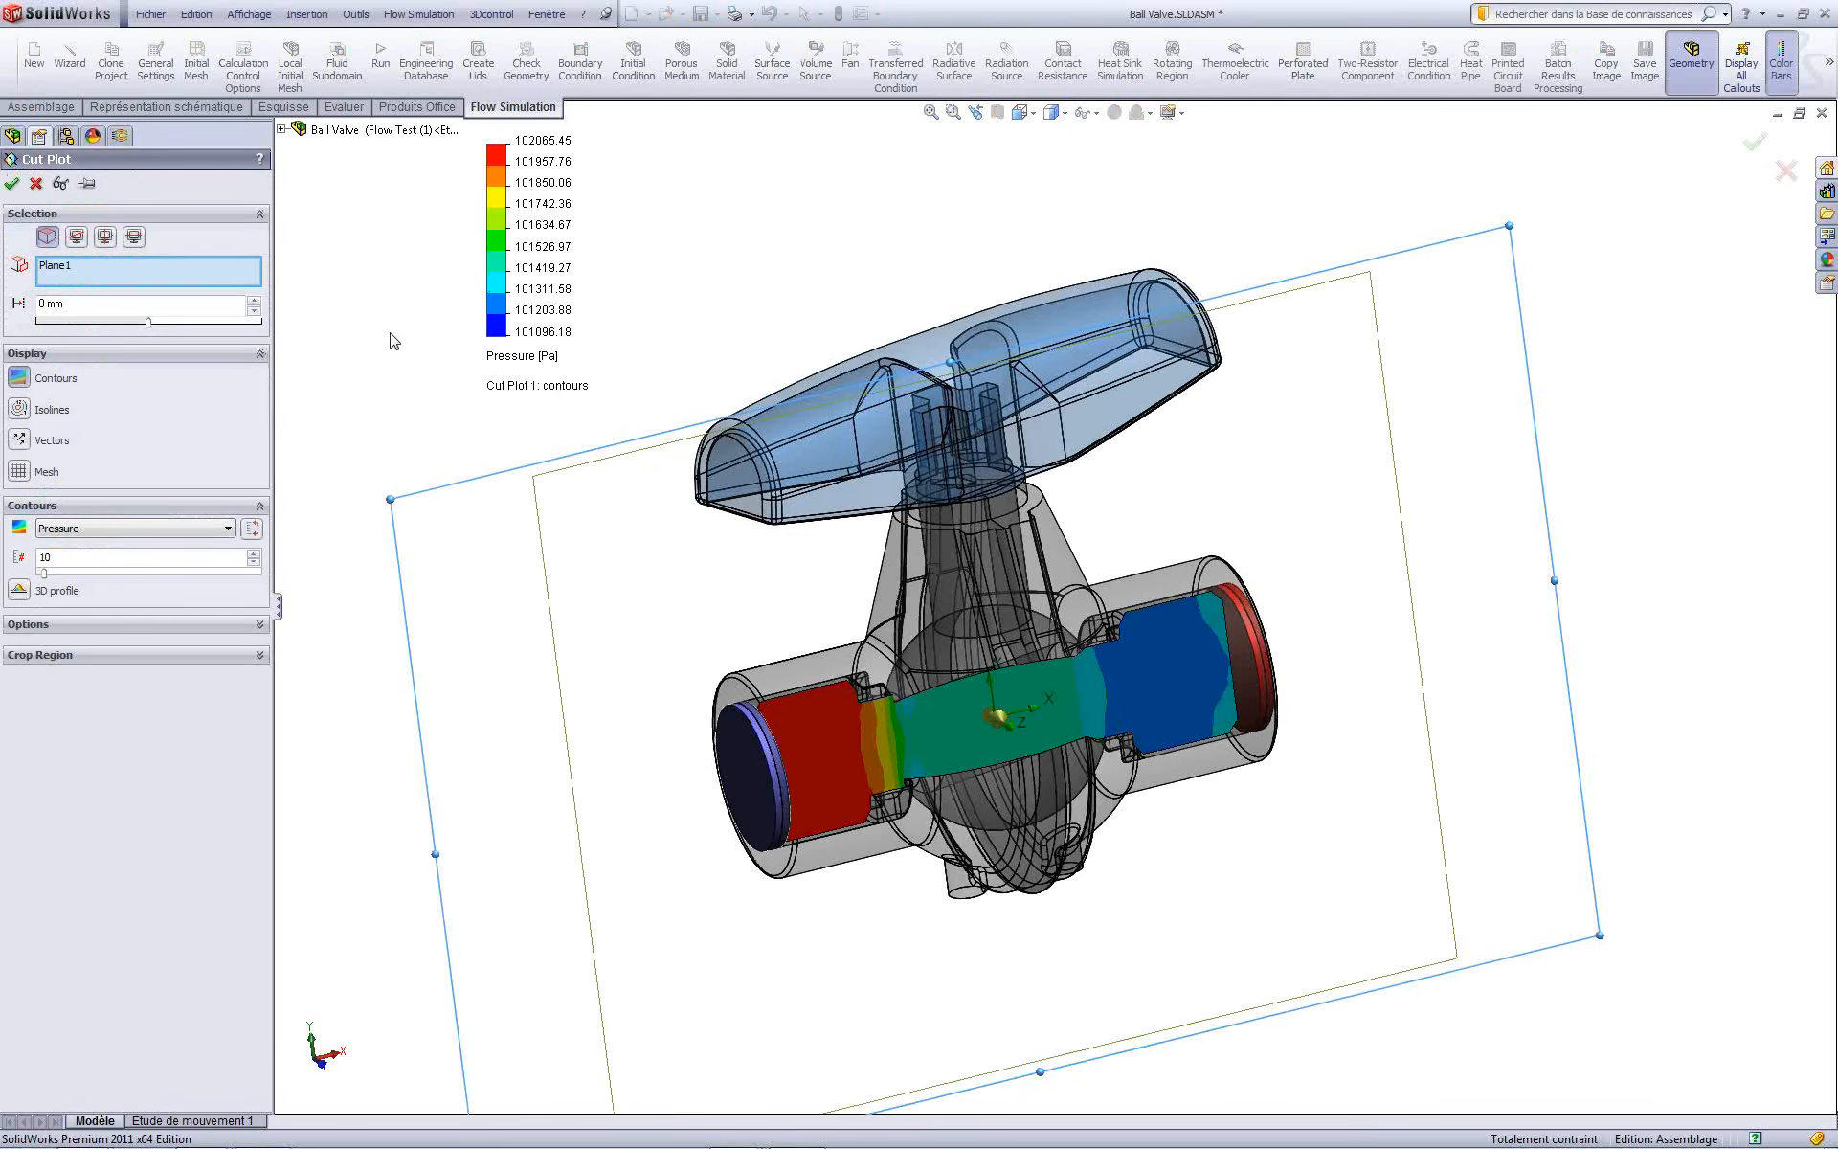
{"action": "middle_click_drag", "start_coordinate": [737, 486], "coordinate": [981, 667]}
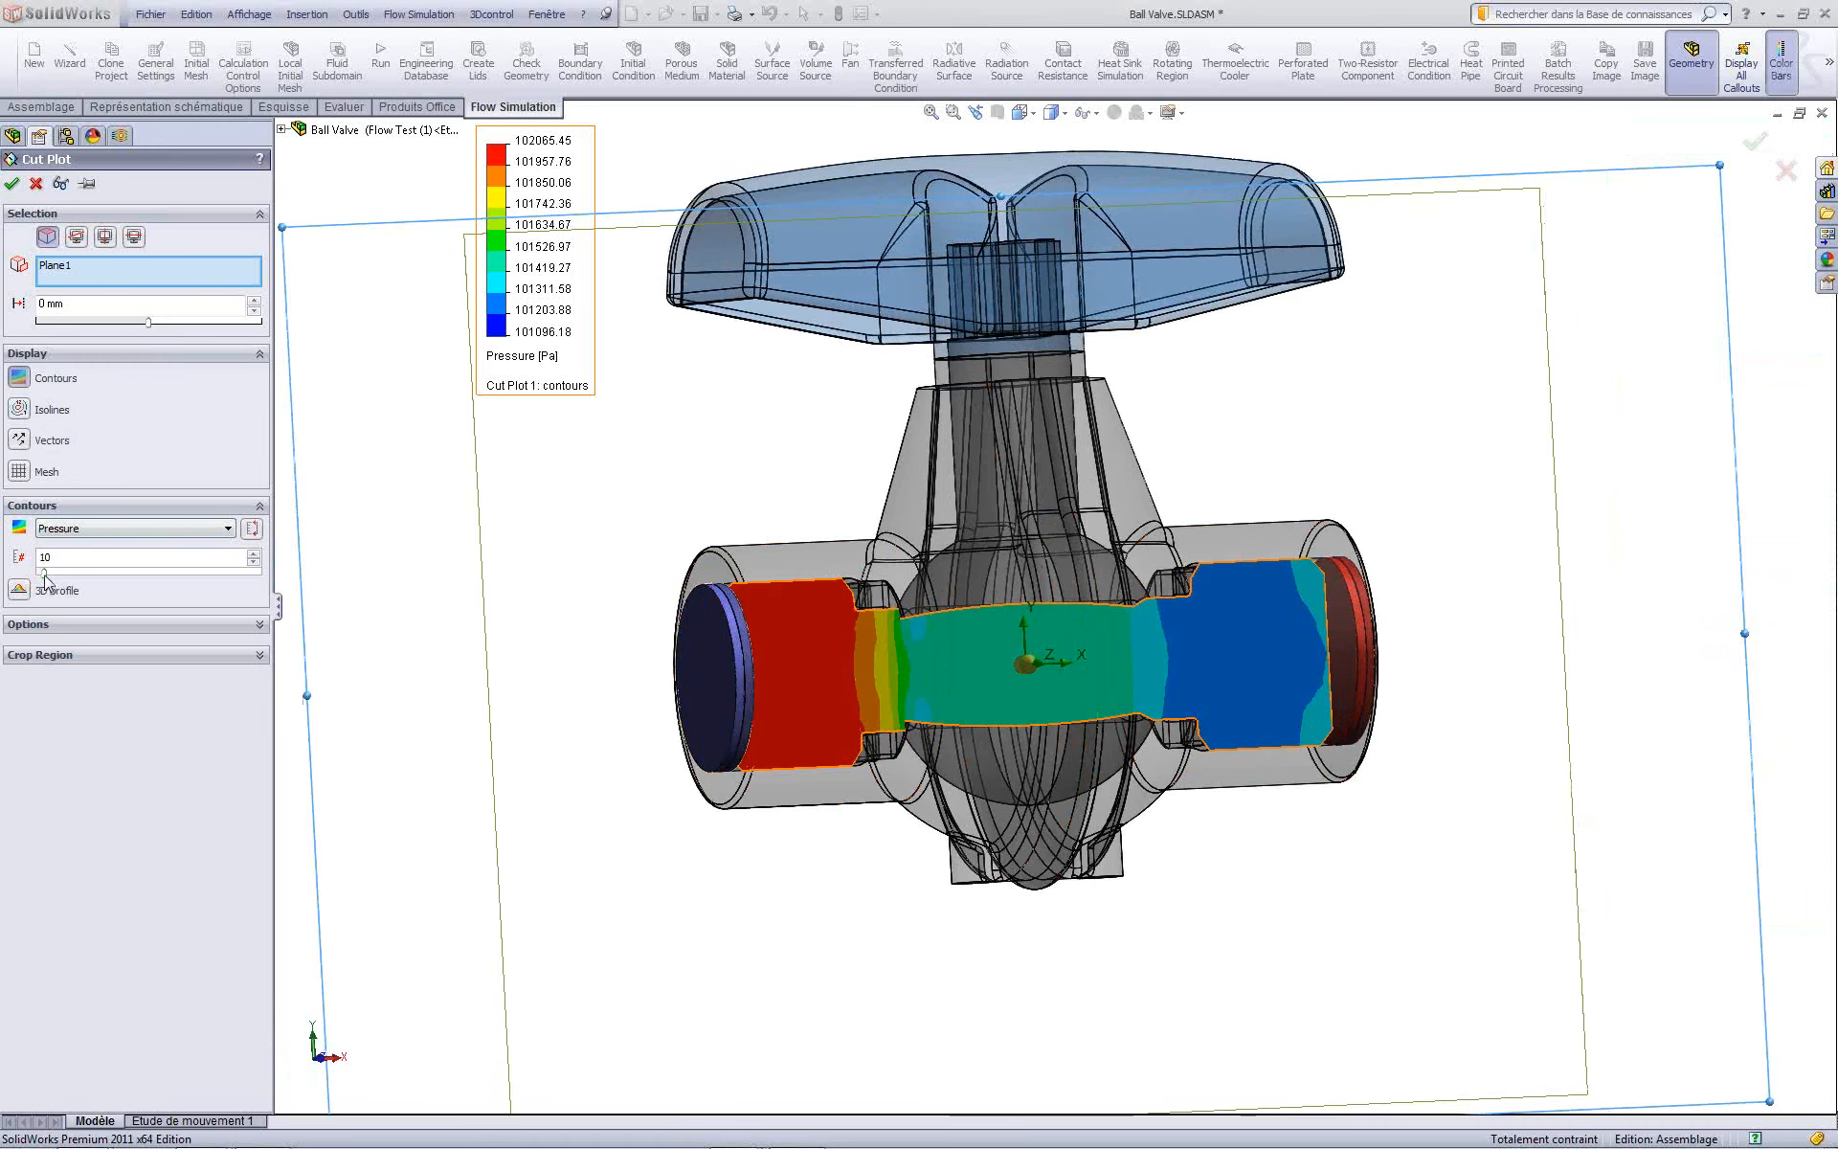
{"action": "left_click_drag", "start_coordinate": [44, 574], "coordinate": [68, 576]}
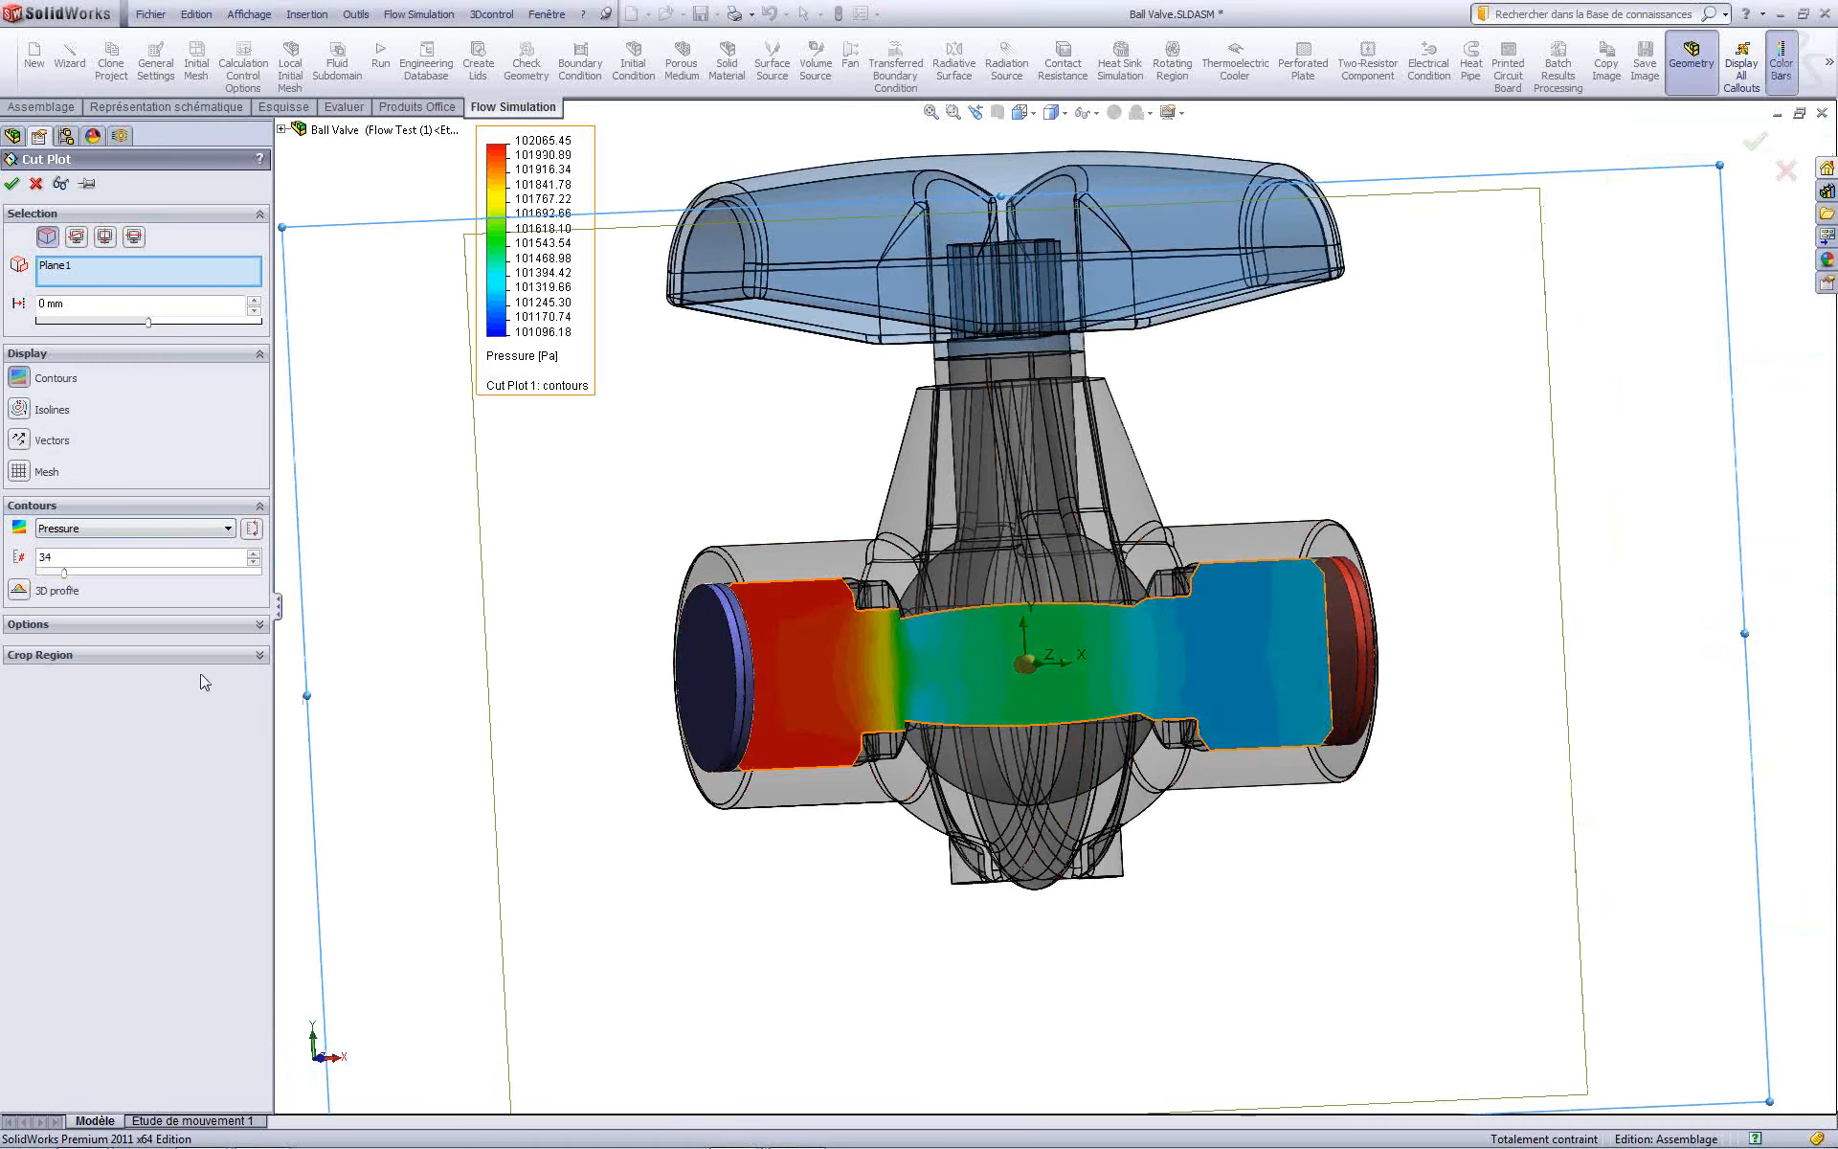
Step: Change the cut plot's section plane to Plane2 and view the valve from above
{"action": "left_click", "coordinate": [77, 268]}
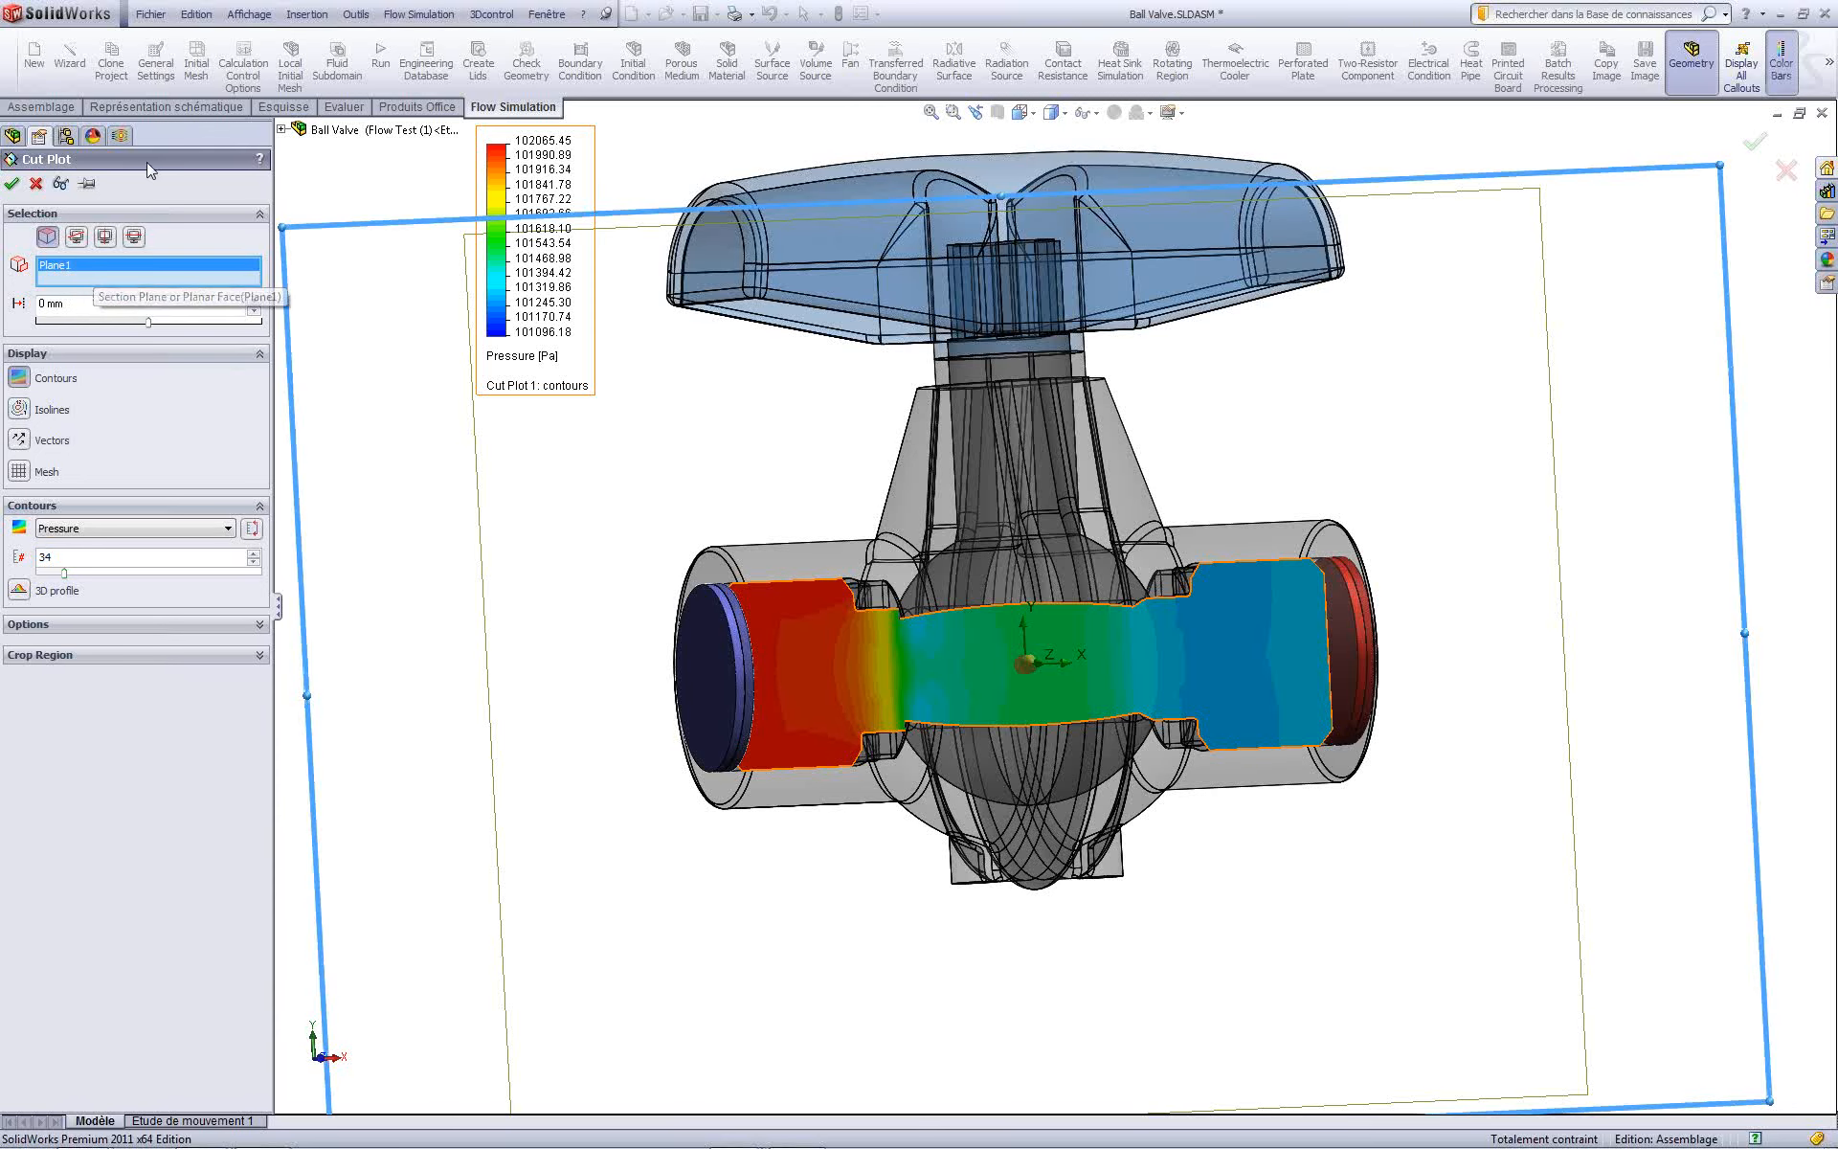
{"action": "left_click", "coordinate": [194, 161]}
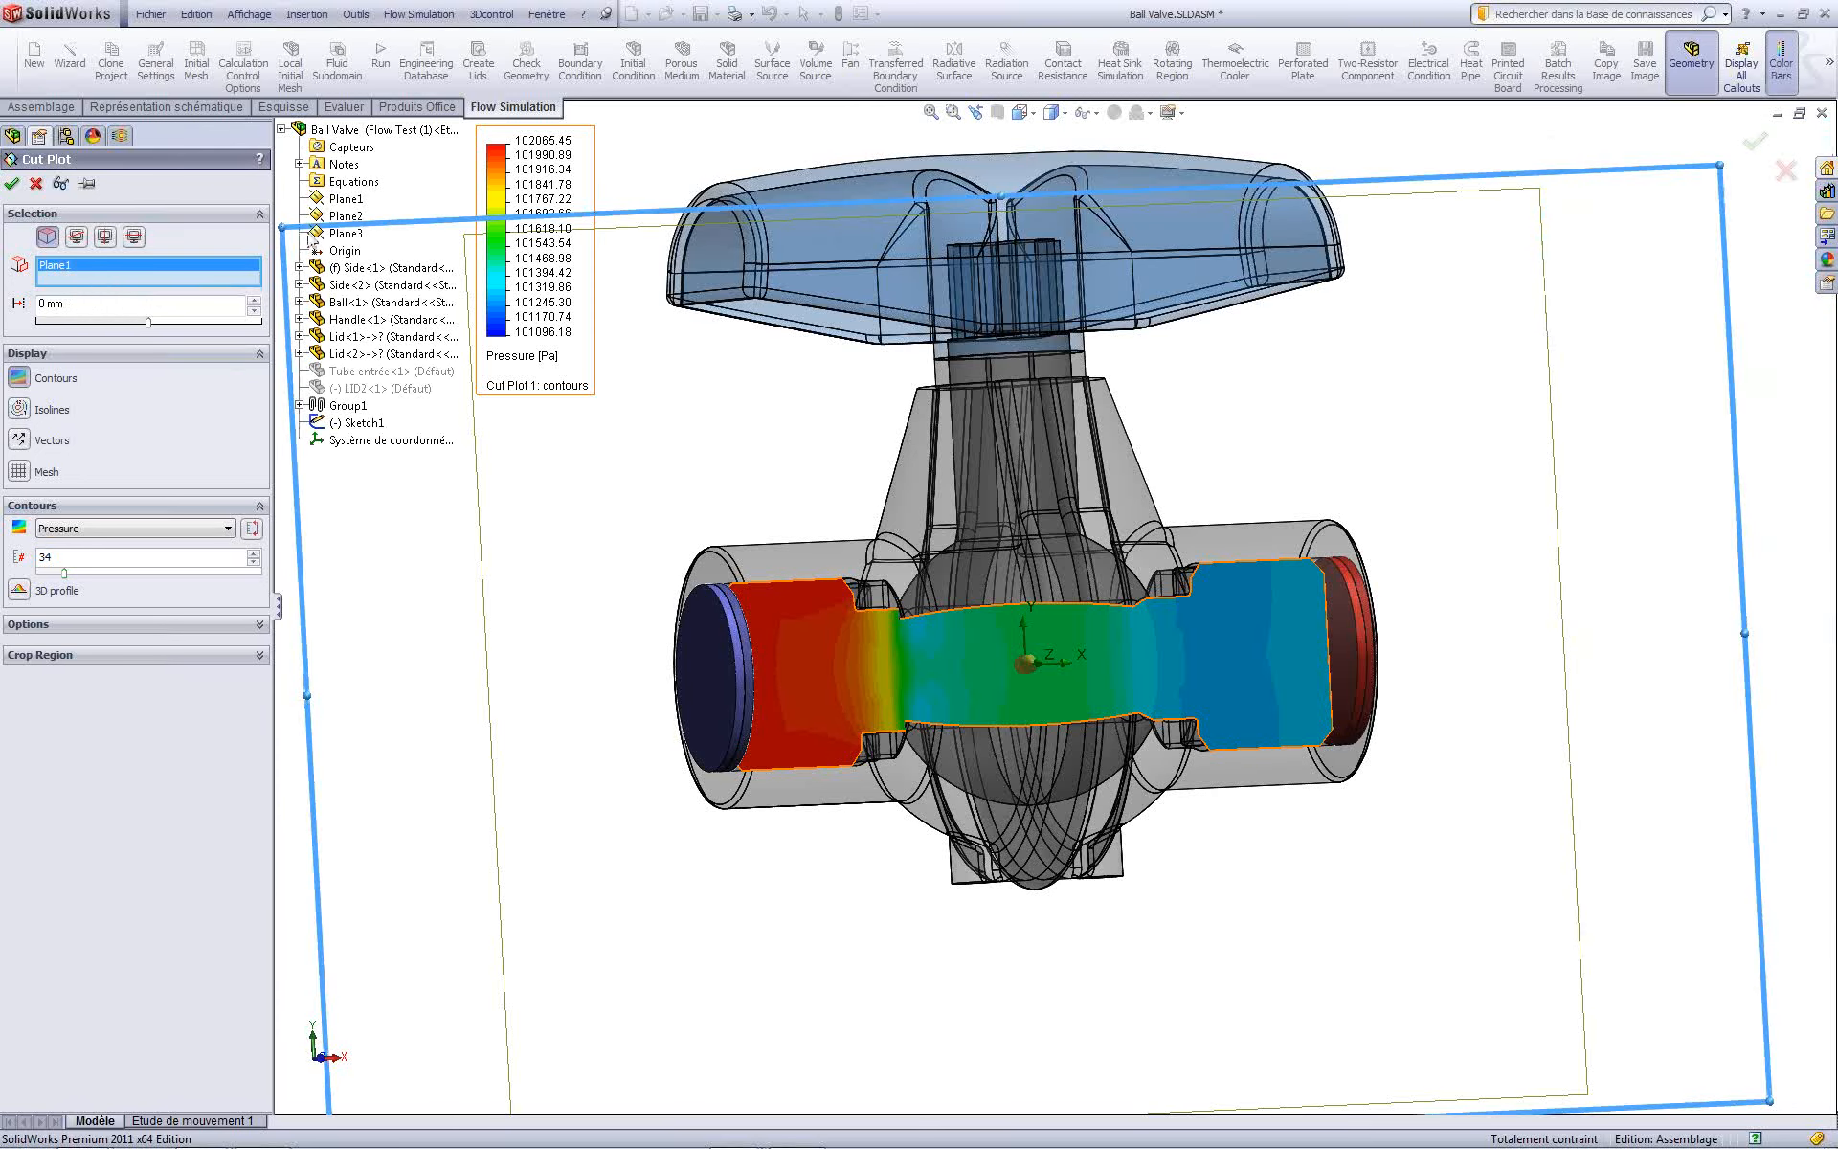
{"action": "left_click", "coordinate": [340, 219]}
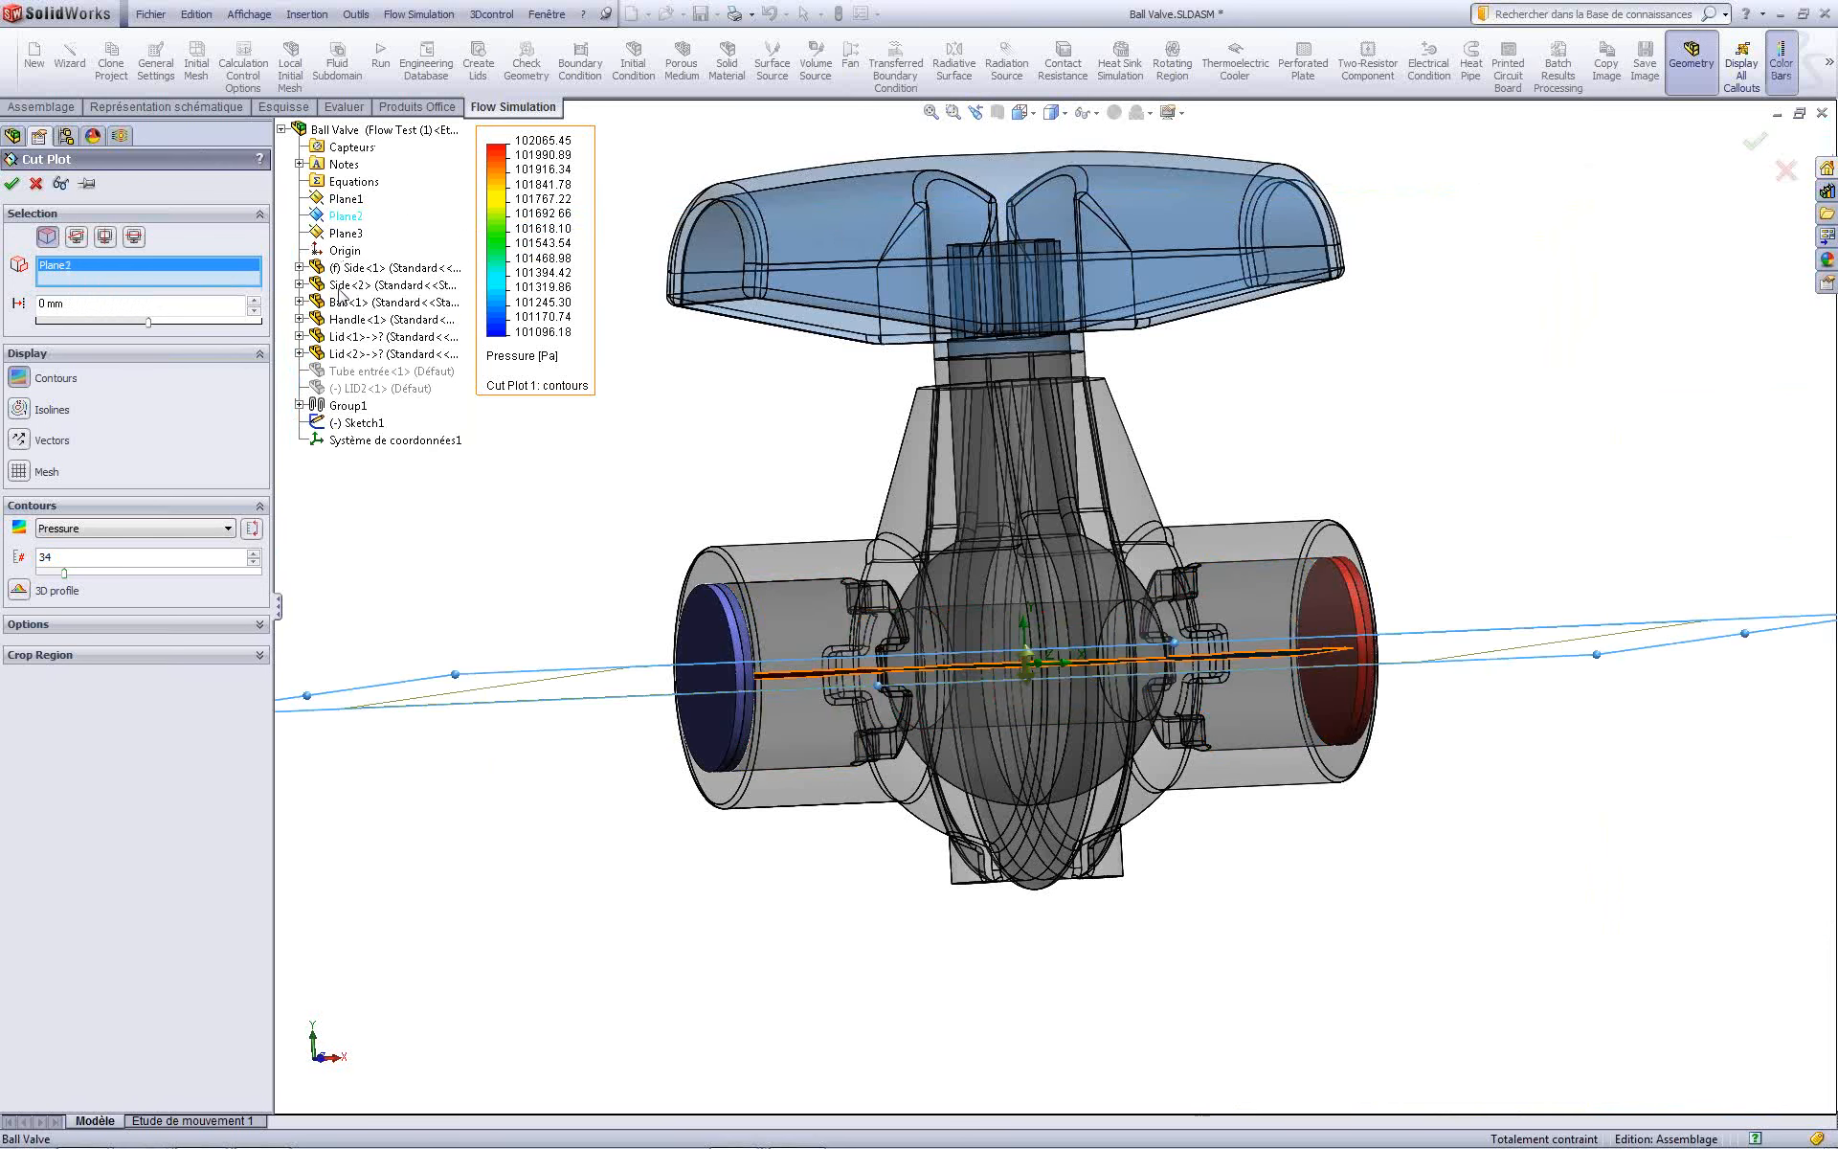
{"action": "middle_click_drag", "start_coordinate": [559, 472], "coordinate": [562, 507]}
{"action": "key", "text": "ctrl+5"}
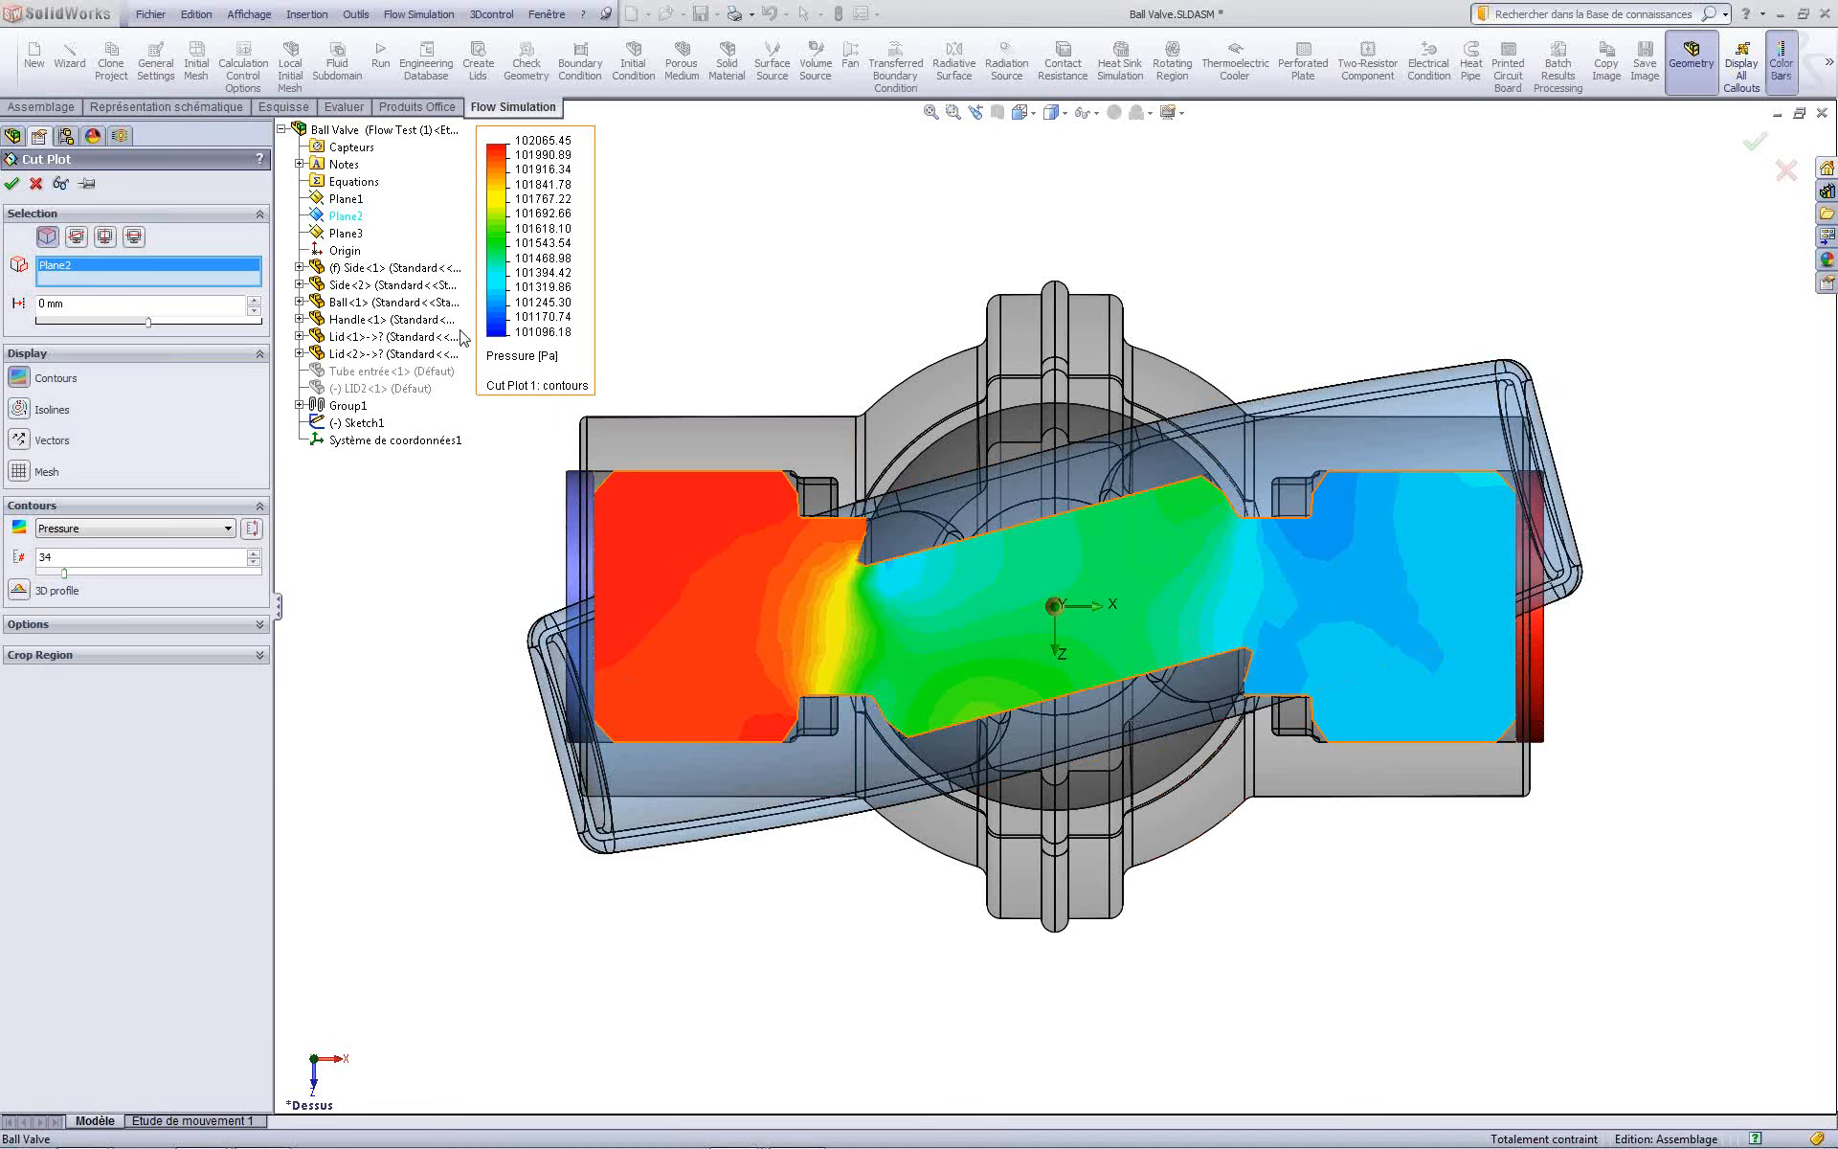
Step: Switch the cut plot's contour parameter to Velocity and accept the plot
{"action": "left_click", "coordinate": [213, 528]}
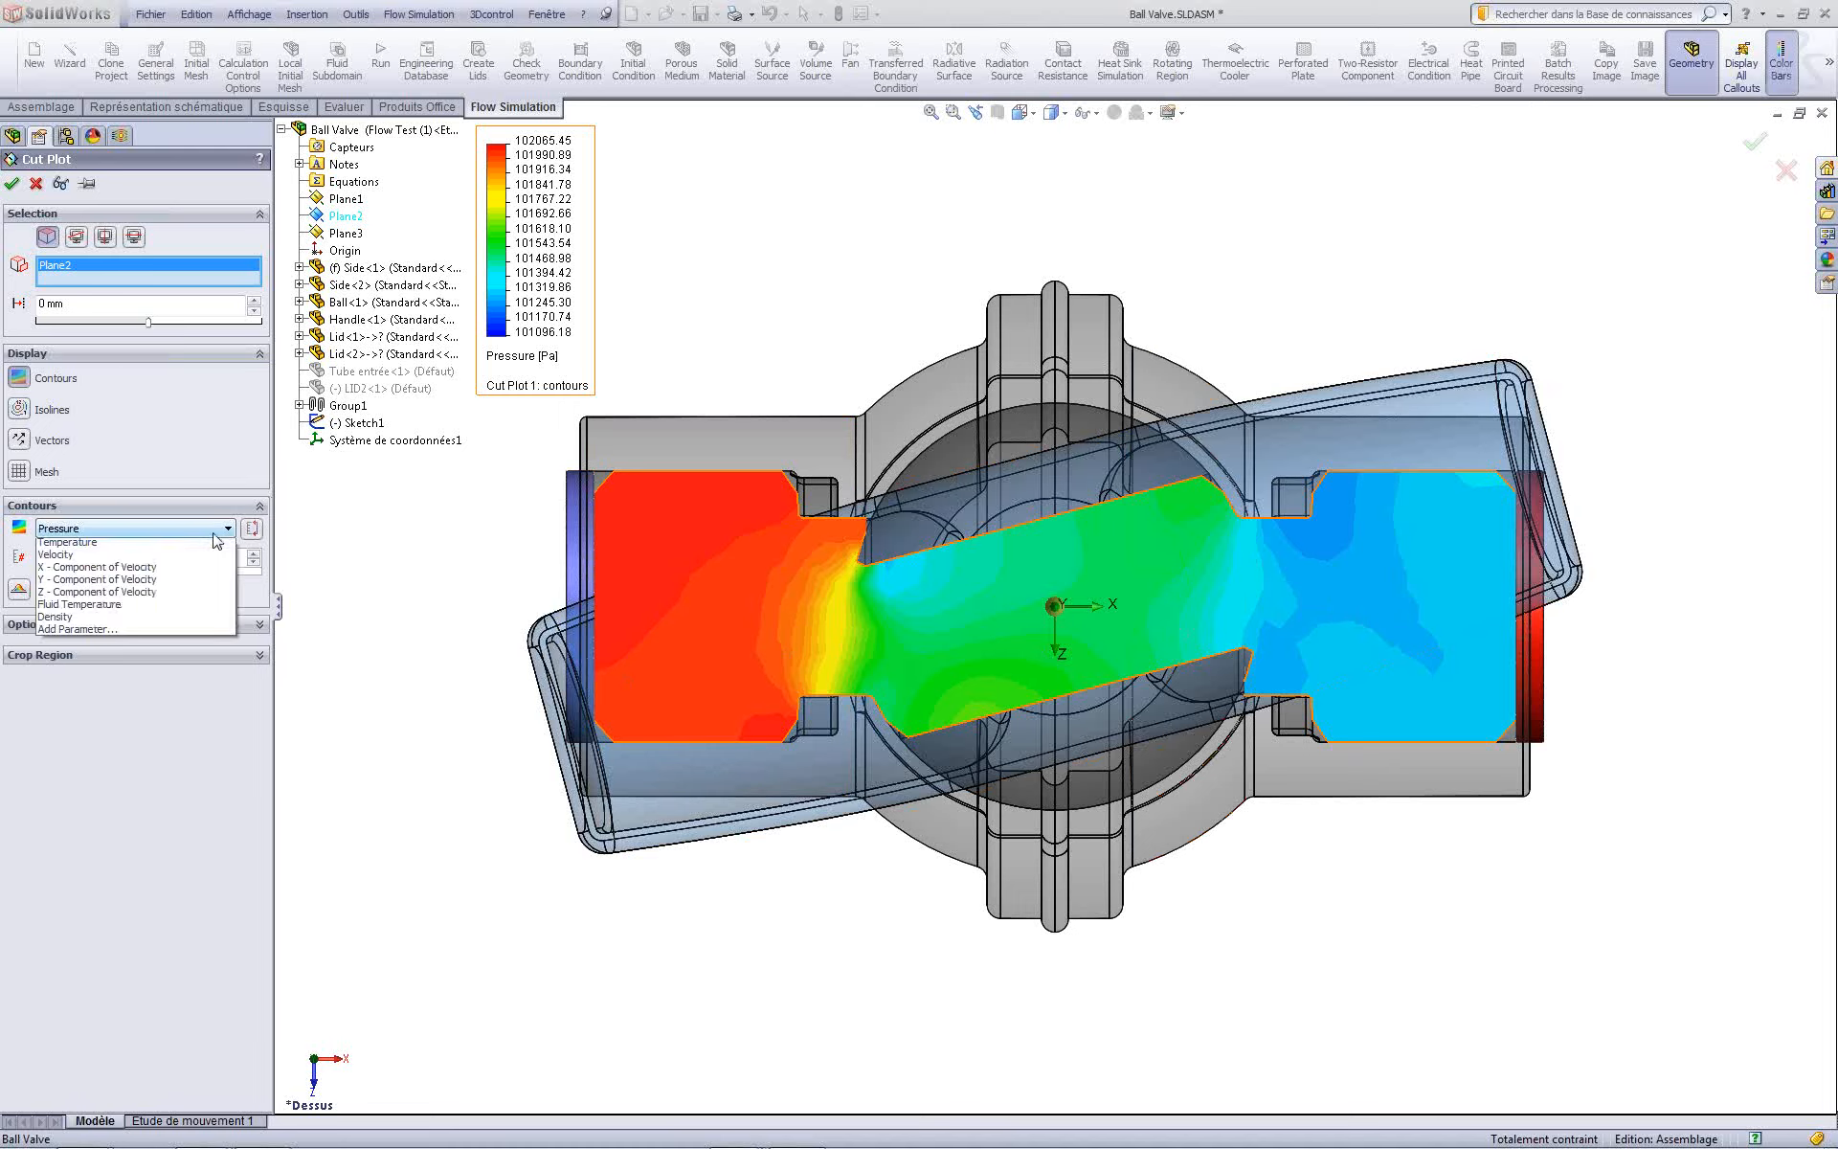
{"action": "left_click", "coordinate": [77, 572]}
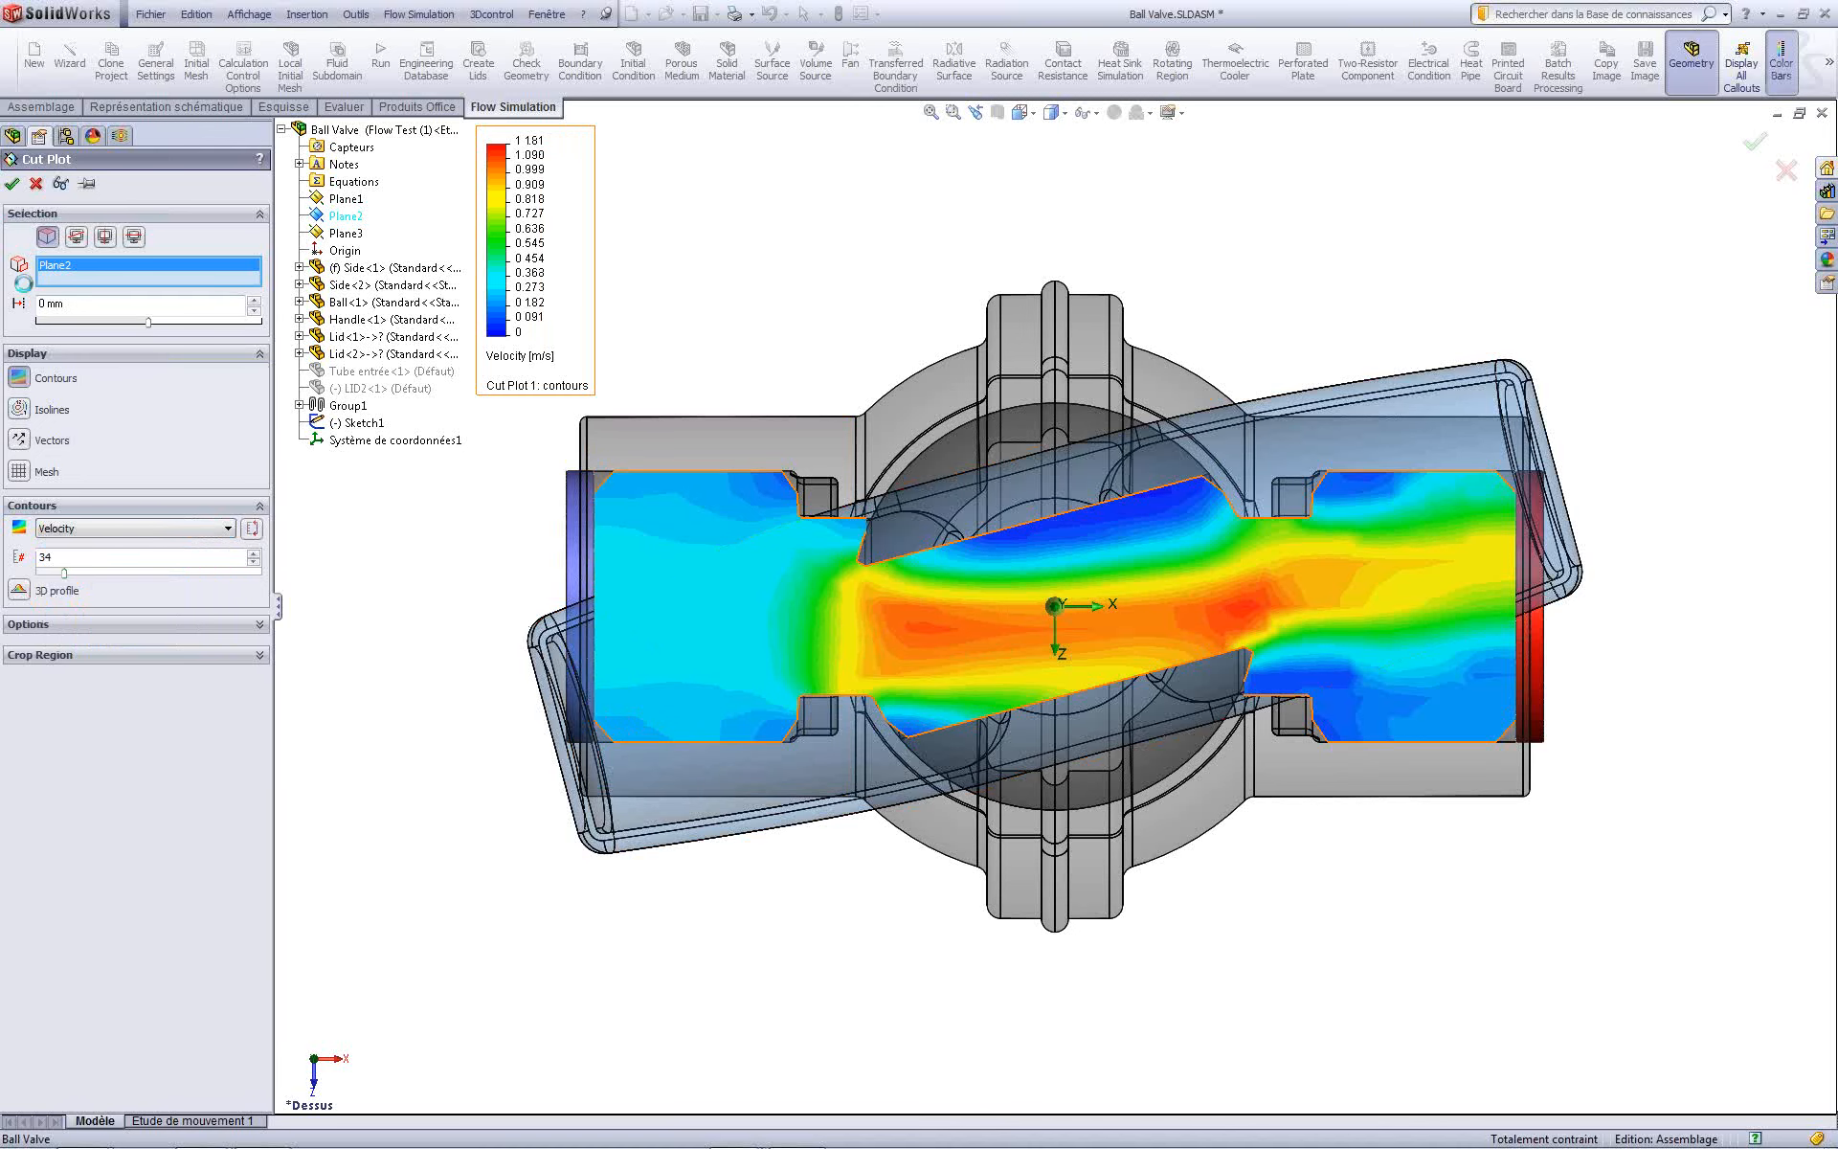
{"action": "key", "text": "Return"}
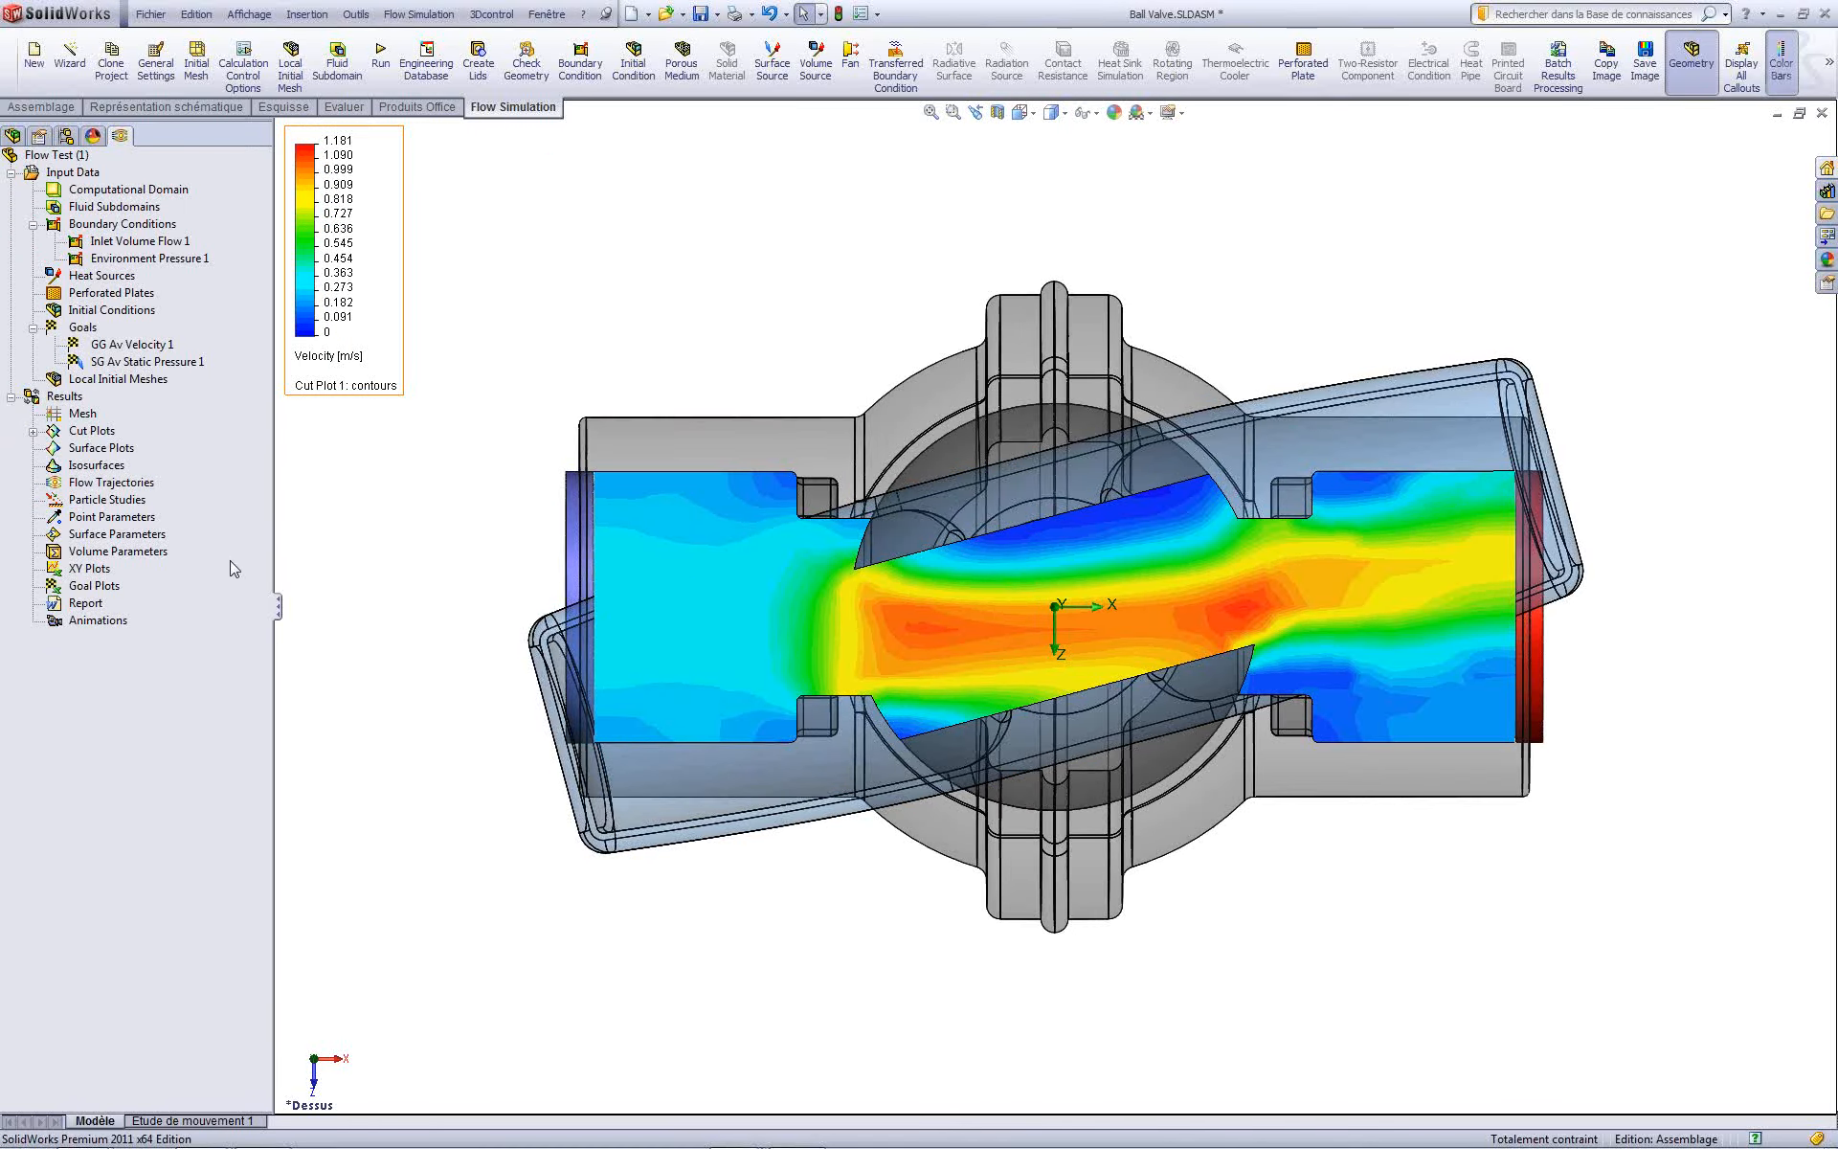
Step: Hide the velocity cut plot from the valve model
{"action": "left_click", "coordinate": [33, 432]}
{"action": "right_click", "coordinate": [104, 448]}
{"action": "left_click", "coordinate": [144, 500]}
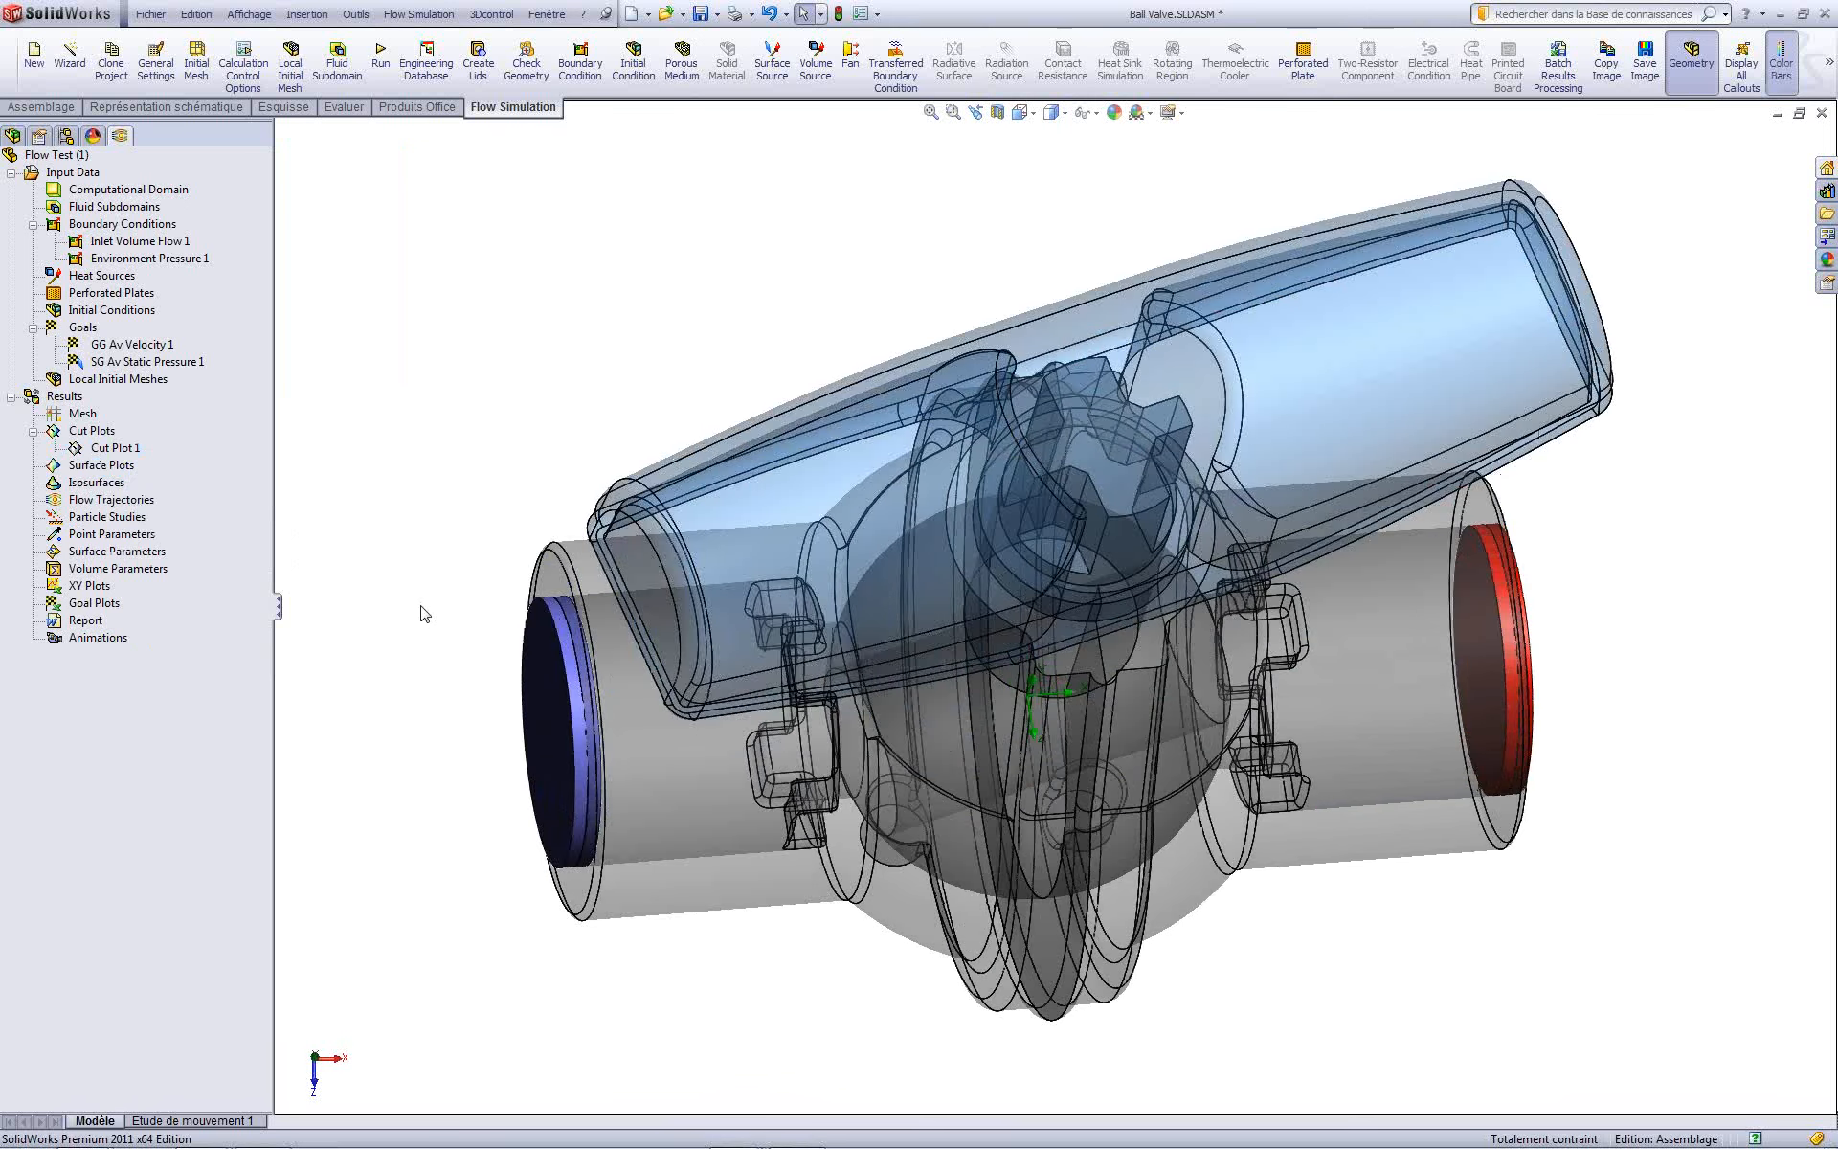
Step: Insert 20 velocity-coloured flow trajectories starting from the blue inlet lid's inner face, drawn as Arrows
{"action": "right_click", "coordinate": [97, 498]}
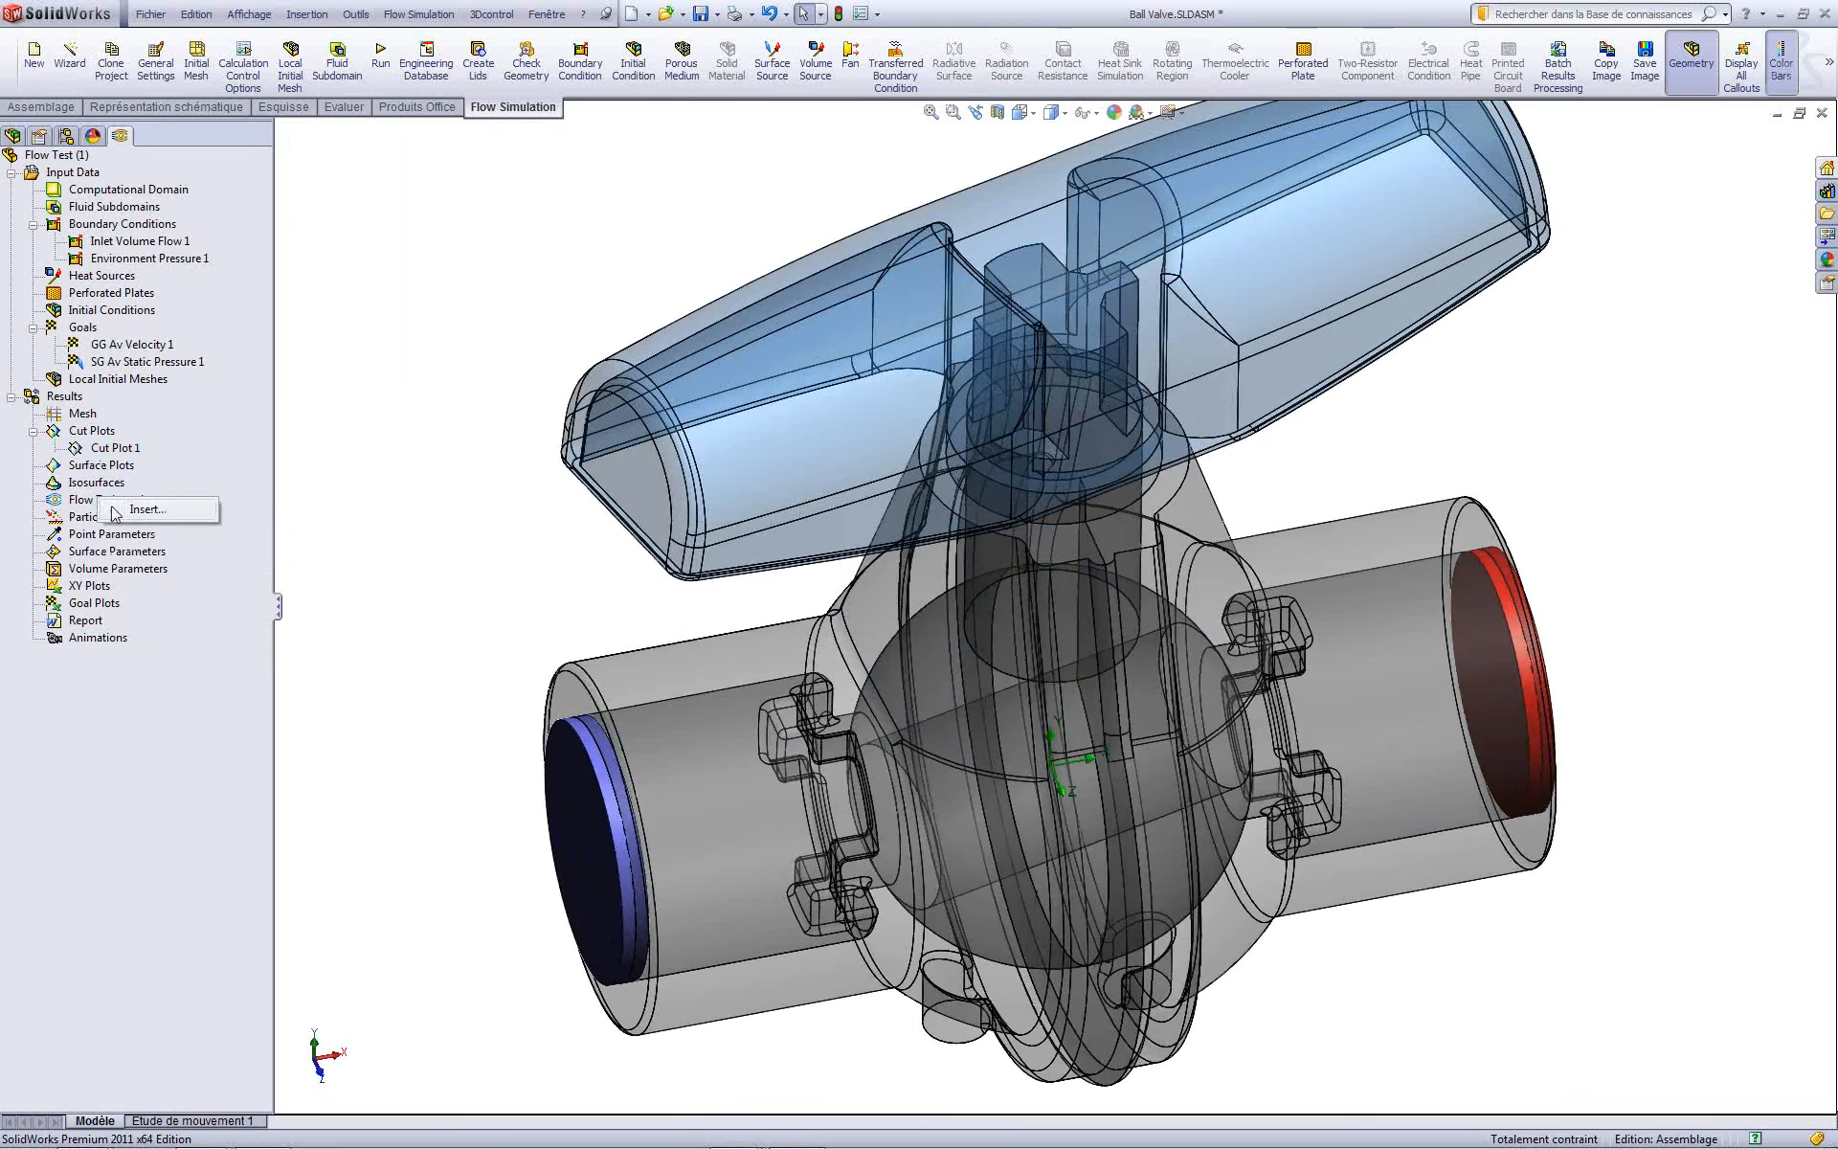
{"action": "left_click", "coordinate": [144, 513]}
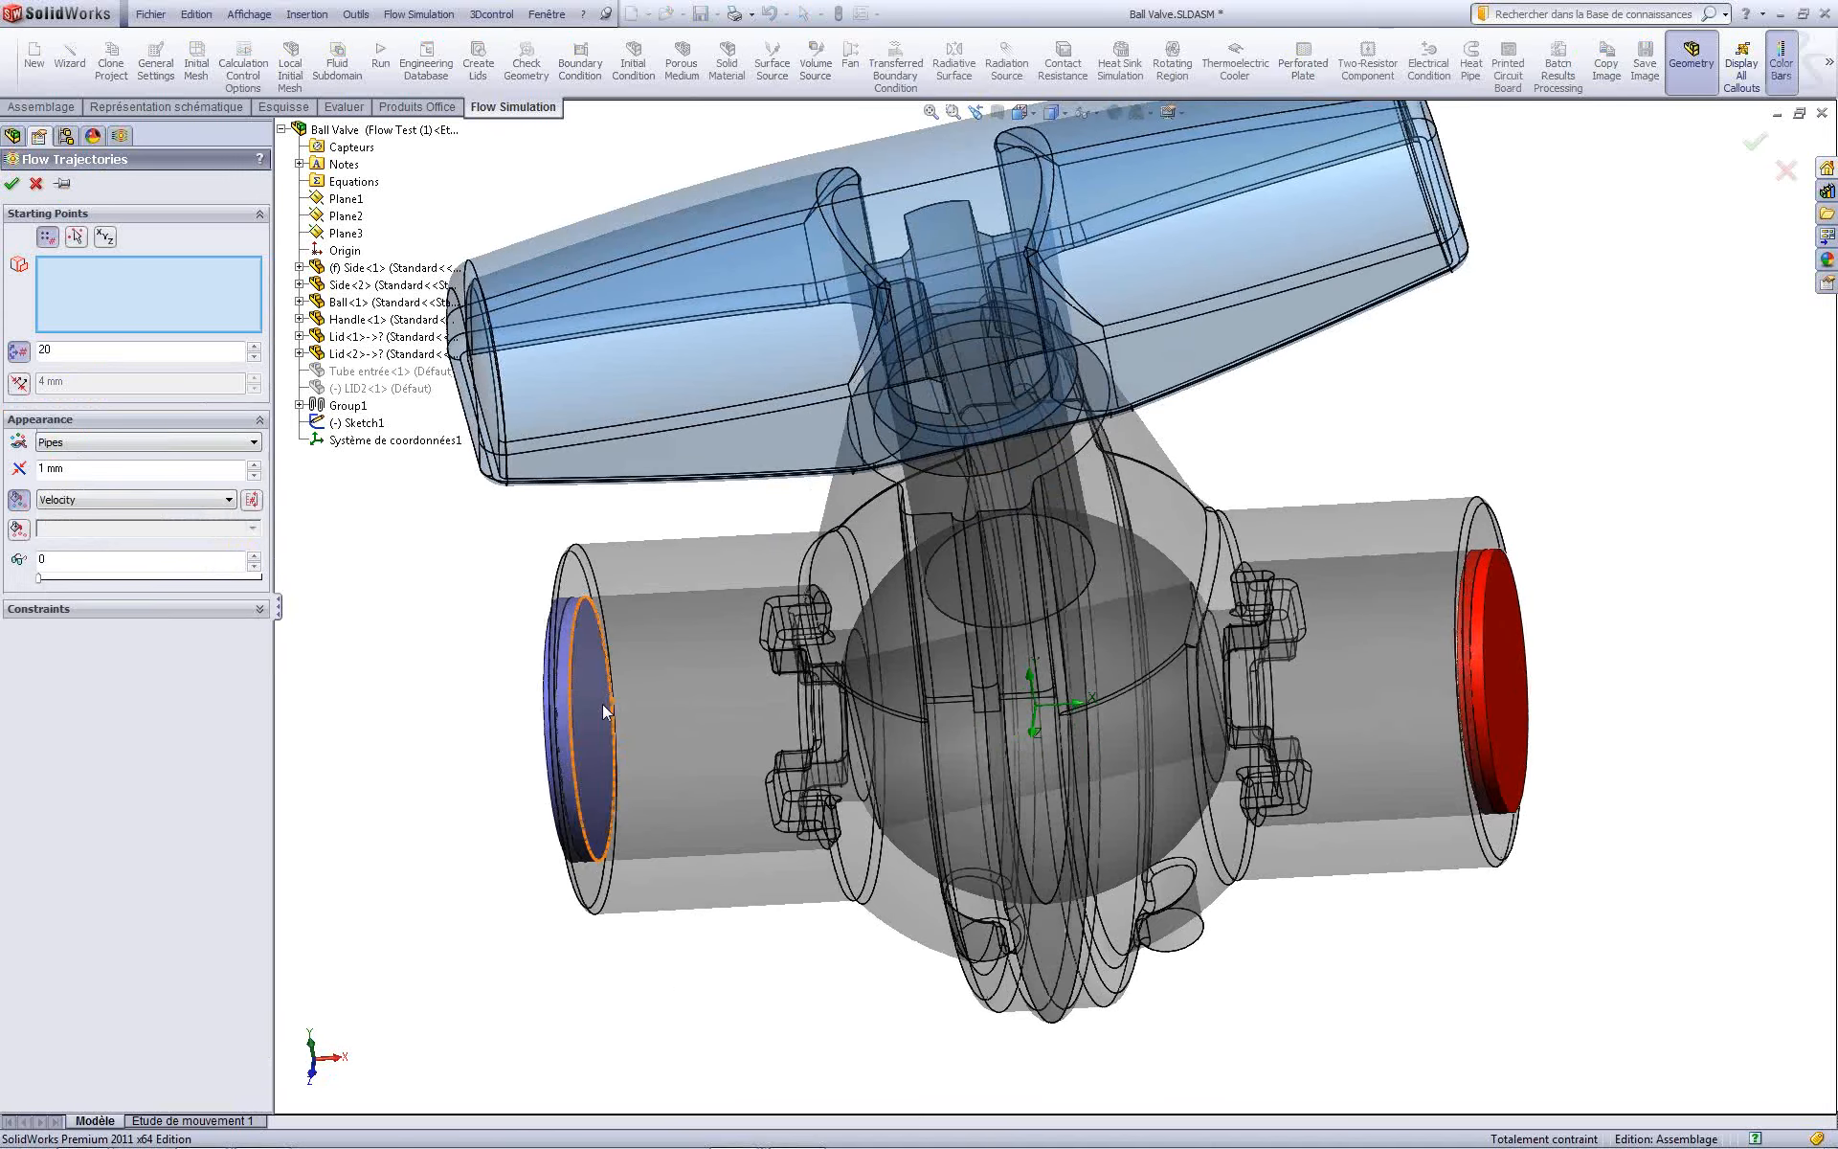
{"action": "left_click", "coordinate": [624, 702]}
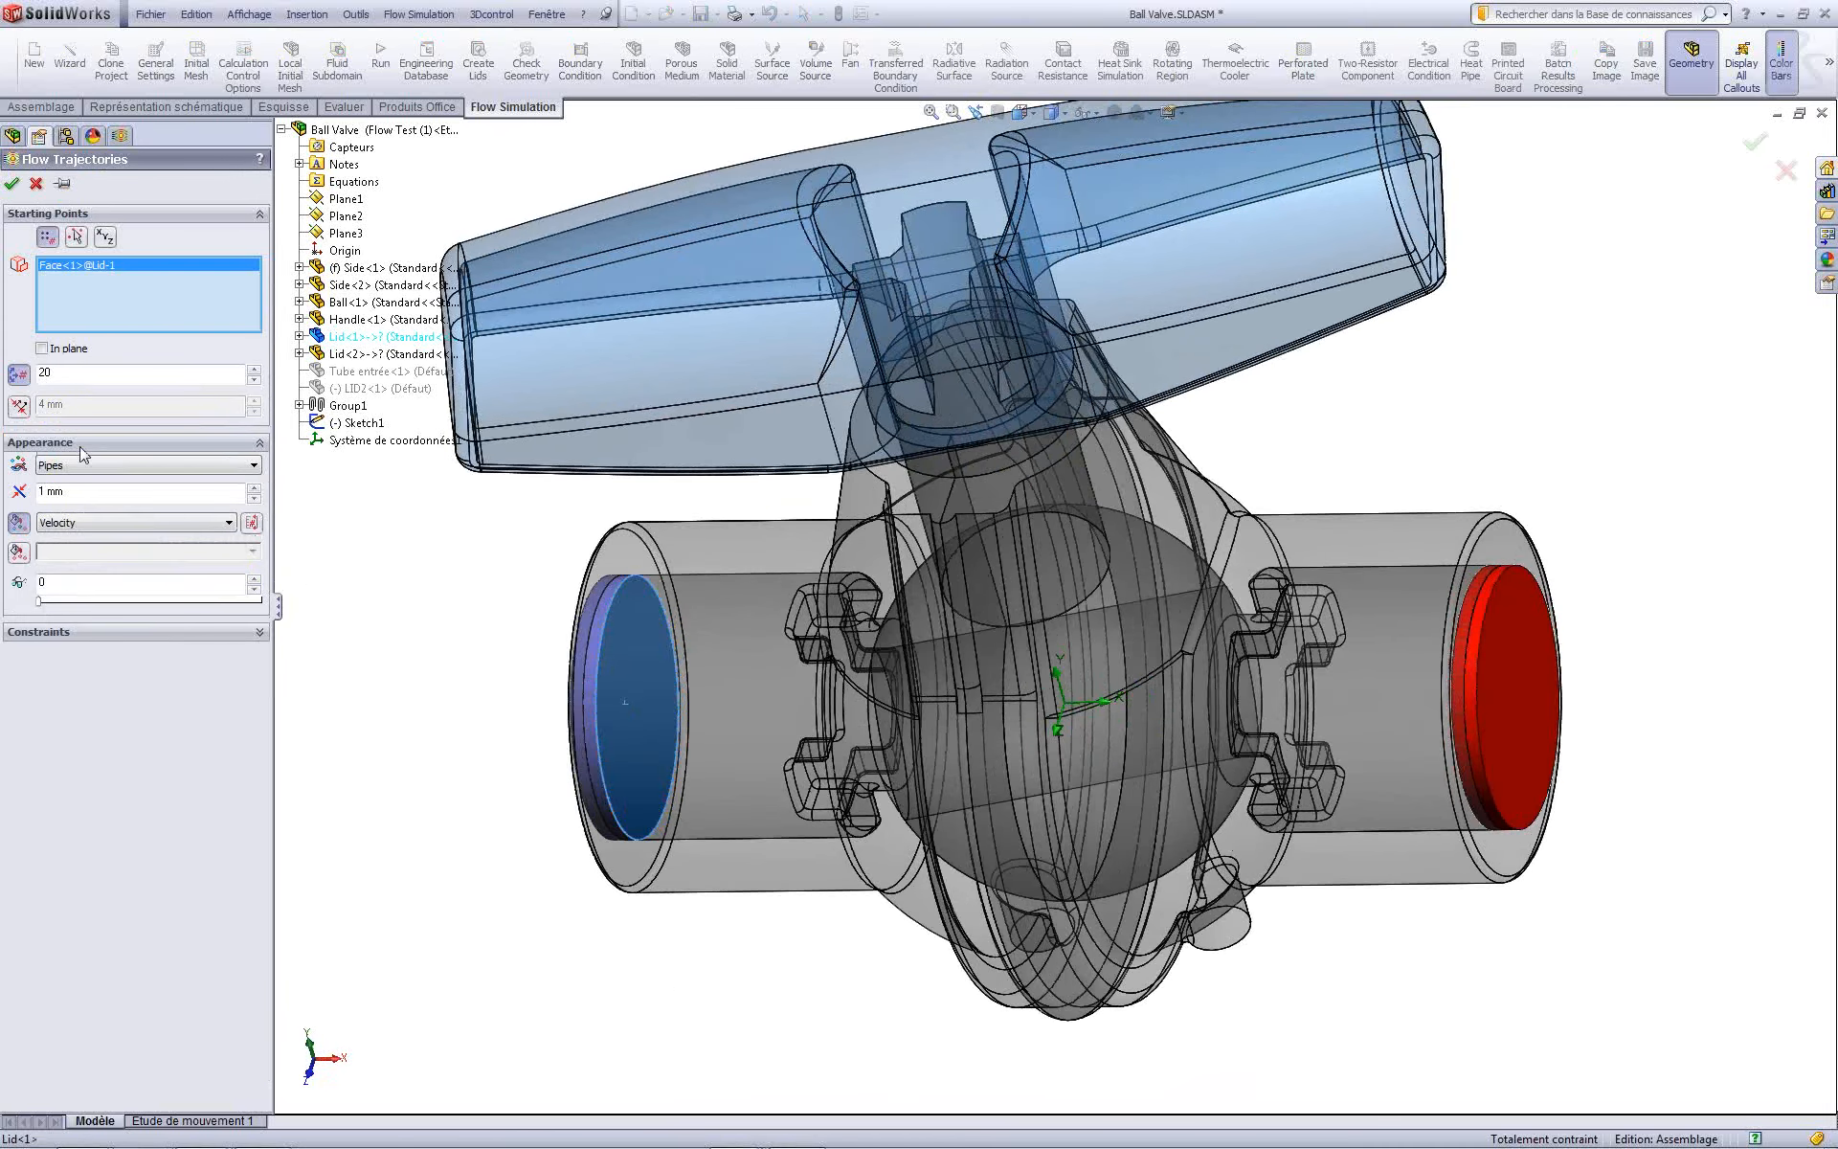
{"action": "left_click", "coordinate": [100, 465]}
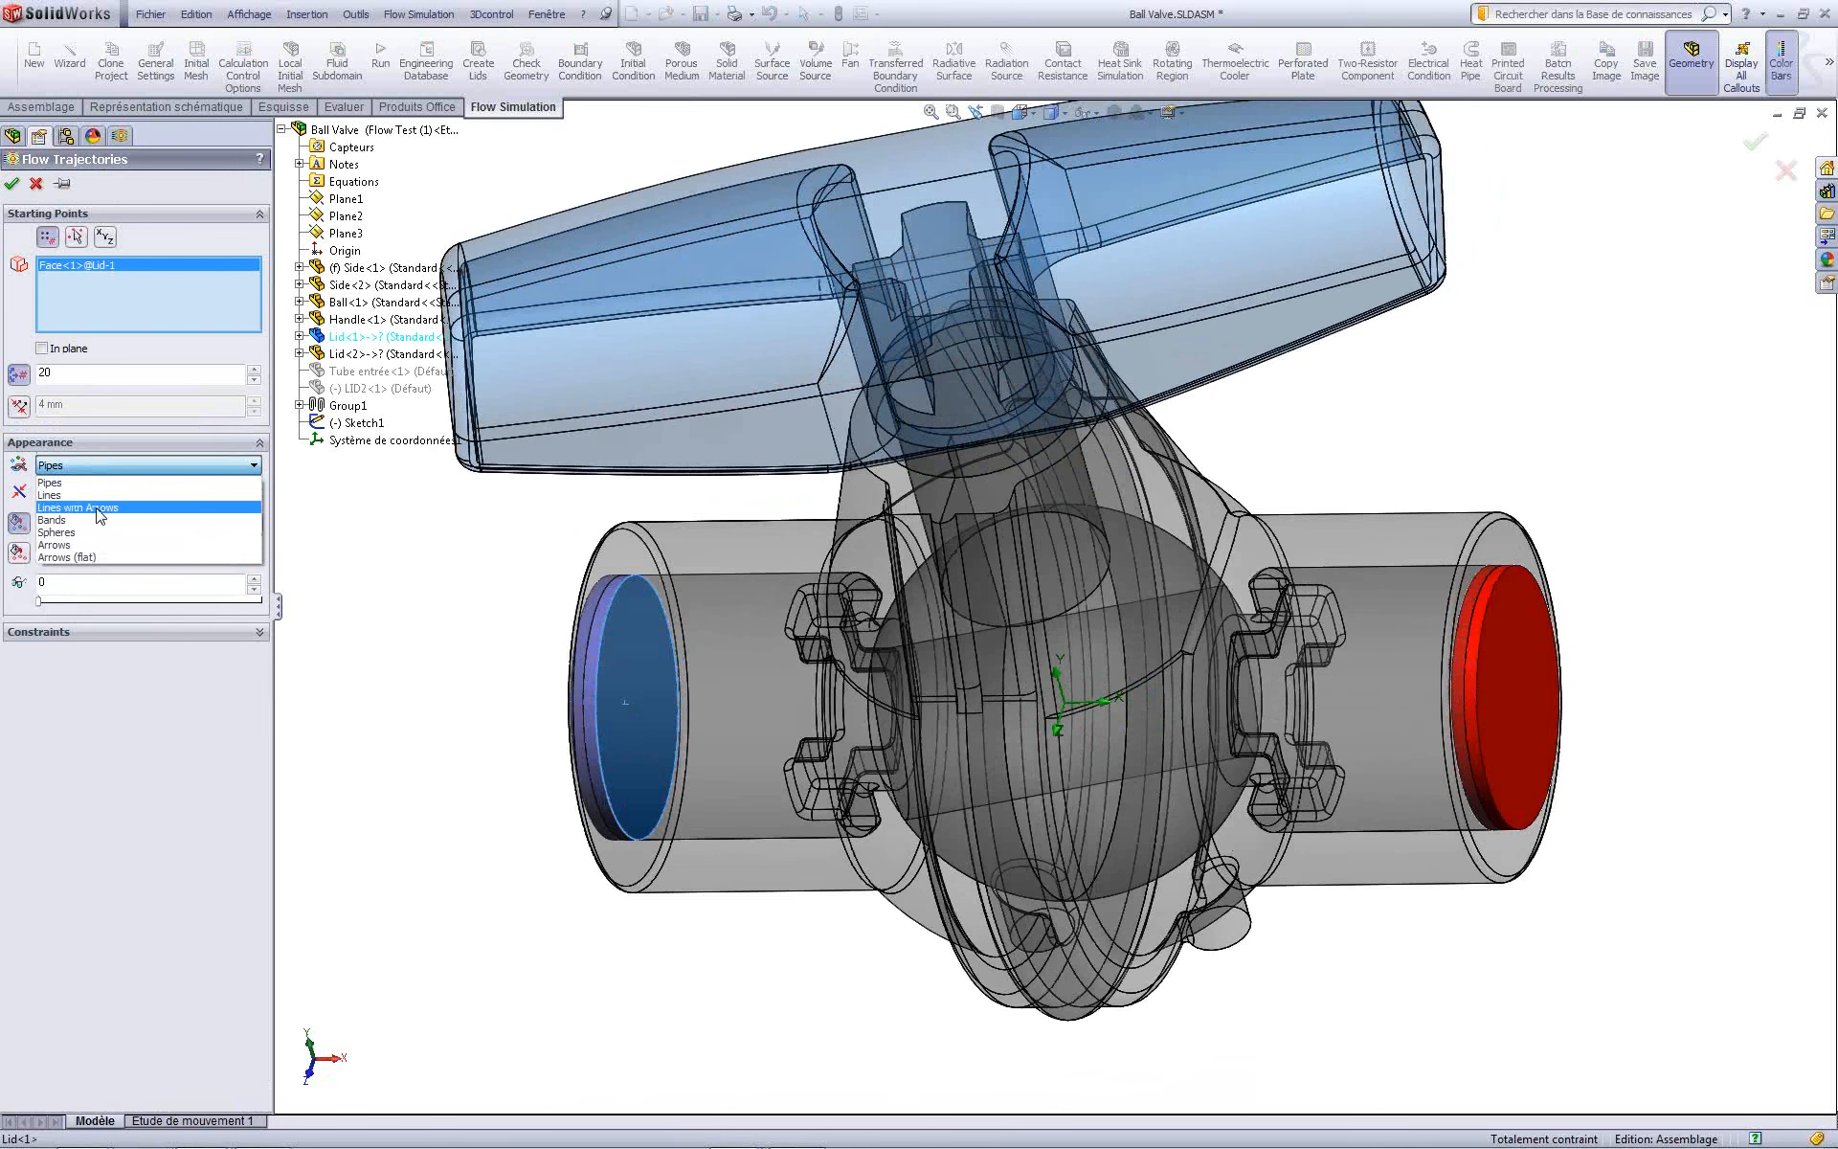
{"action": "left_click", "coordinate": [95, 545]}
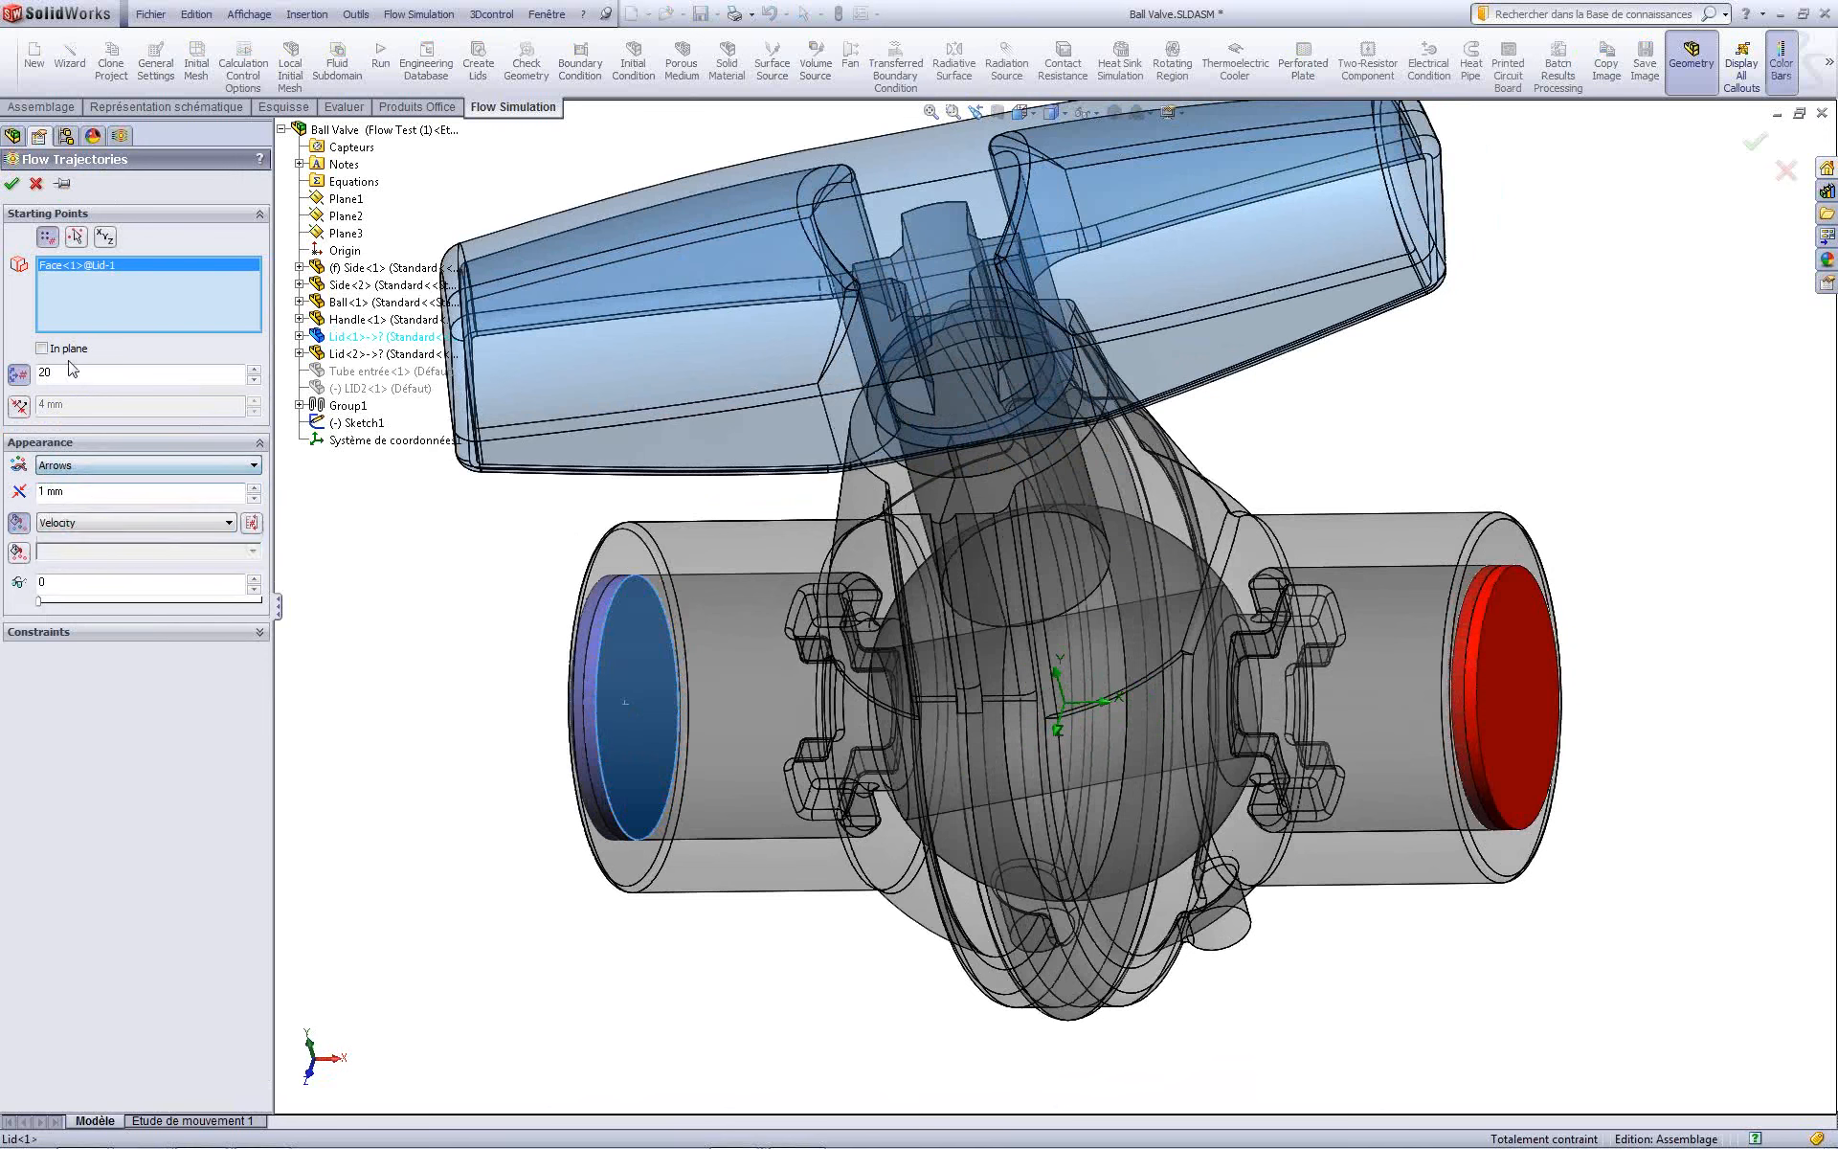
{"action": "left_click", "coordinate": [11, 185]}
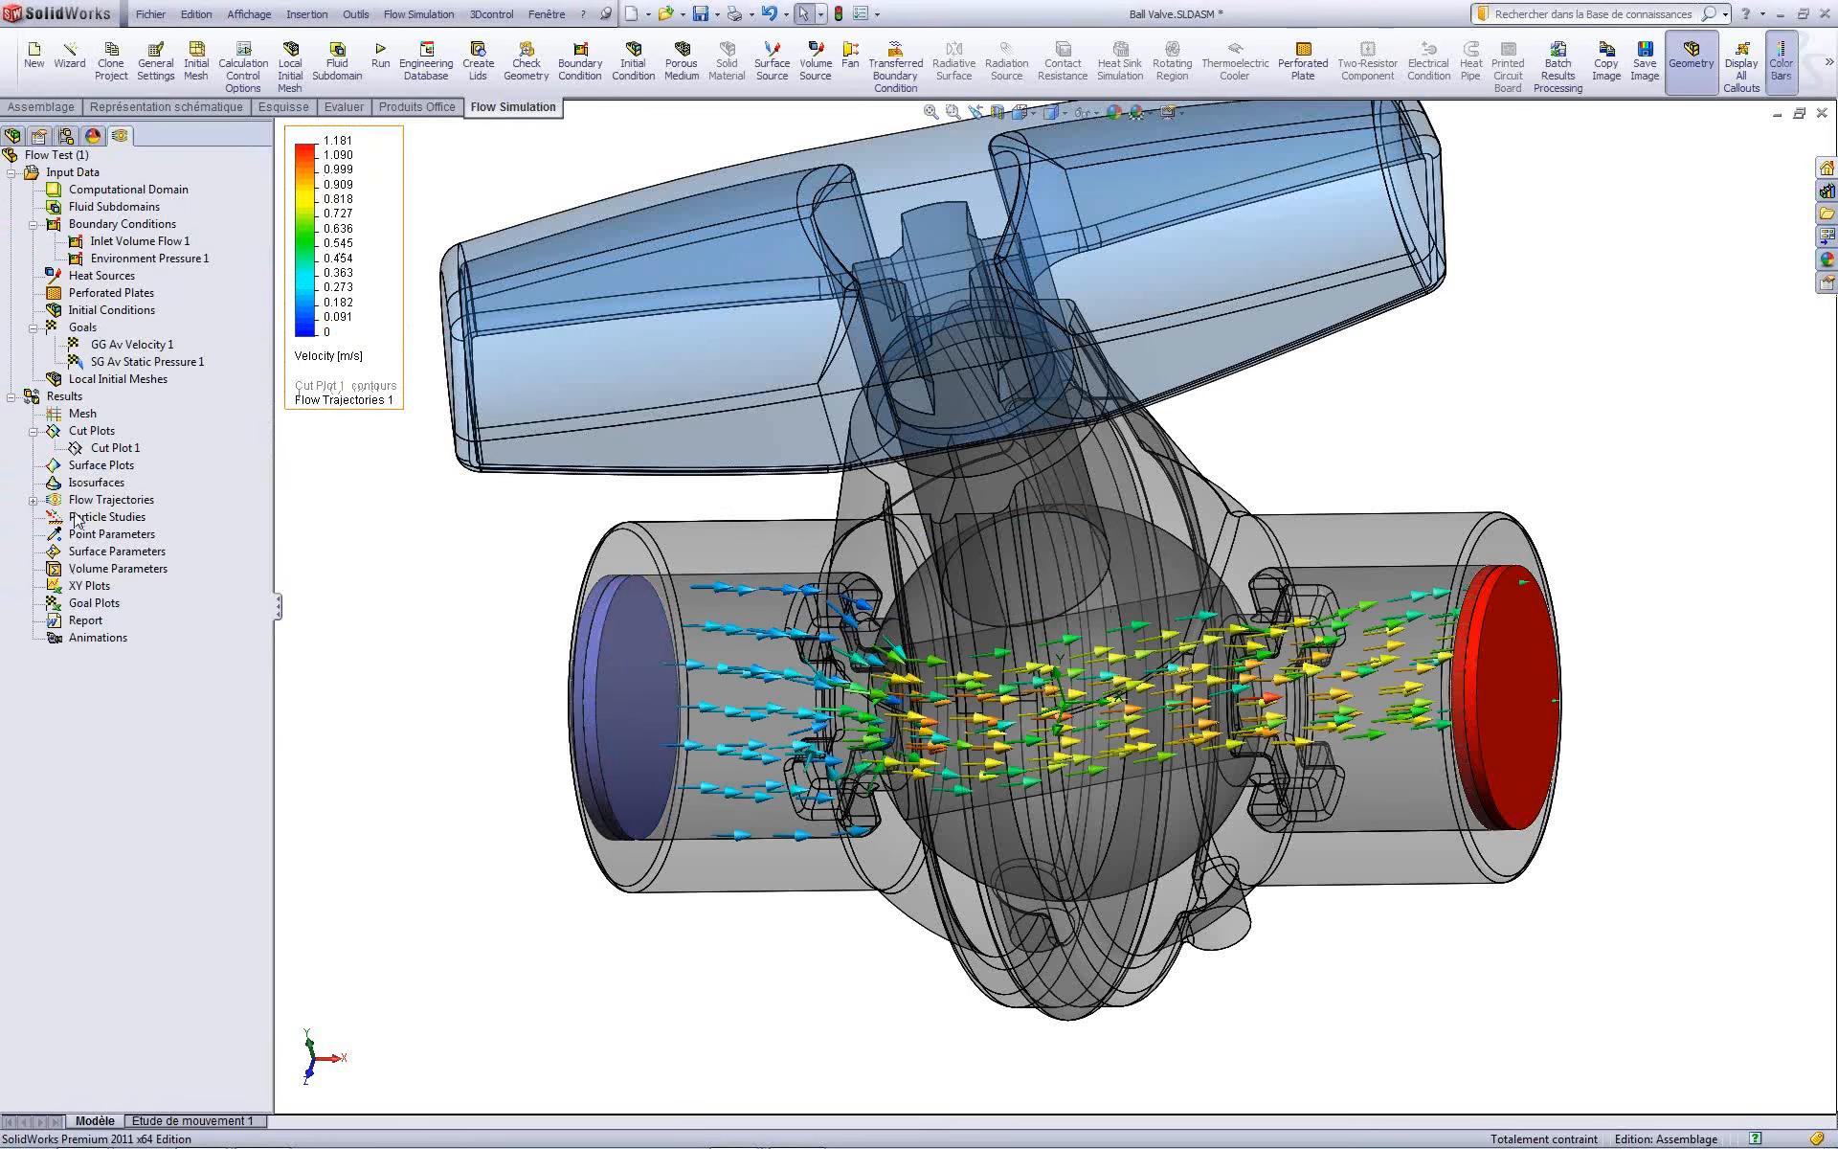
Step: Play the flow trajectories' animation, view the moving arrows from the opposite side of the valve, and stop playback
{"action": "left_click", "coordinate": [32, 500]}
{"action": "right_click", "coordinate": [88, 519]}
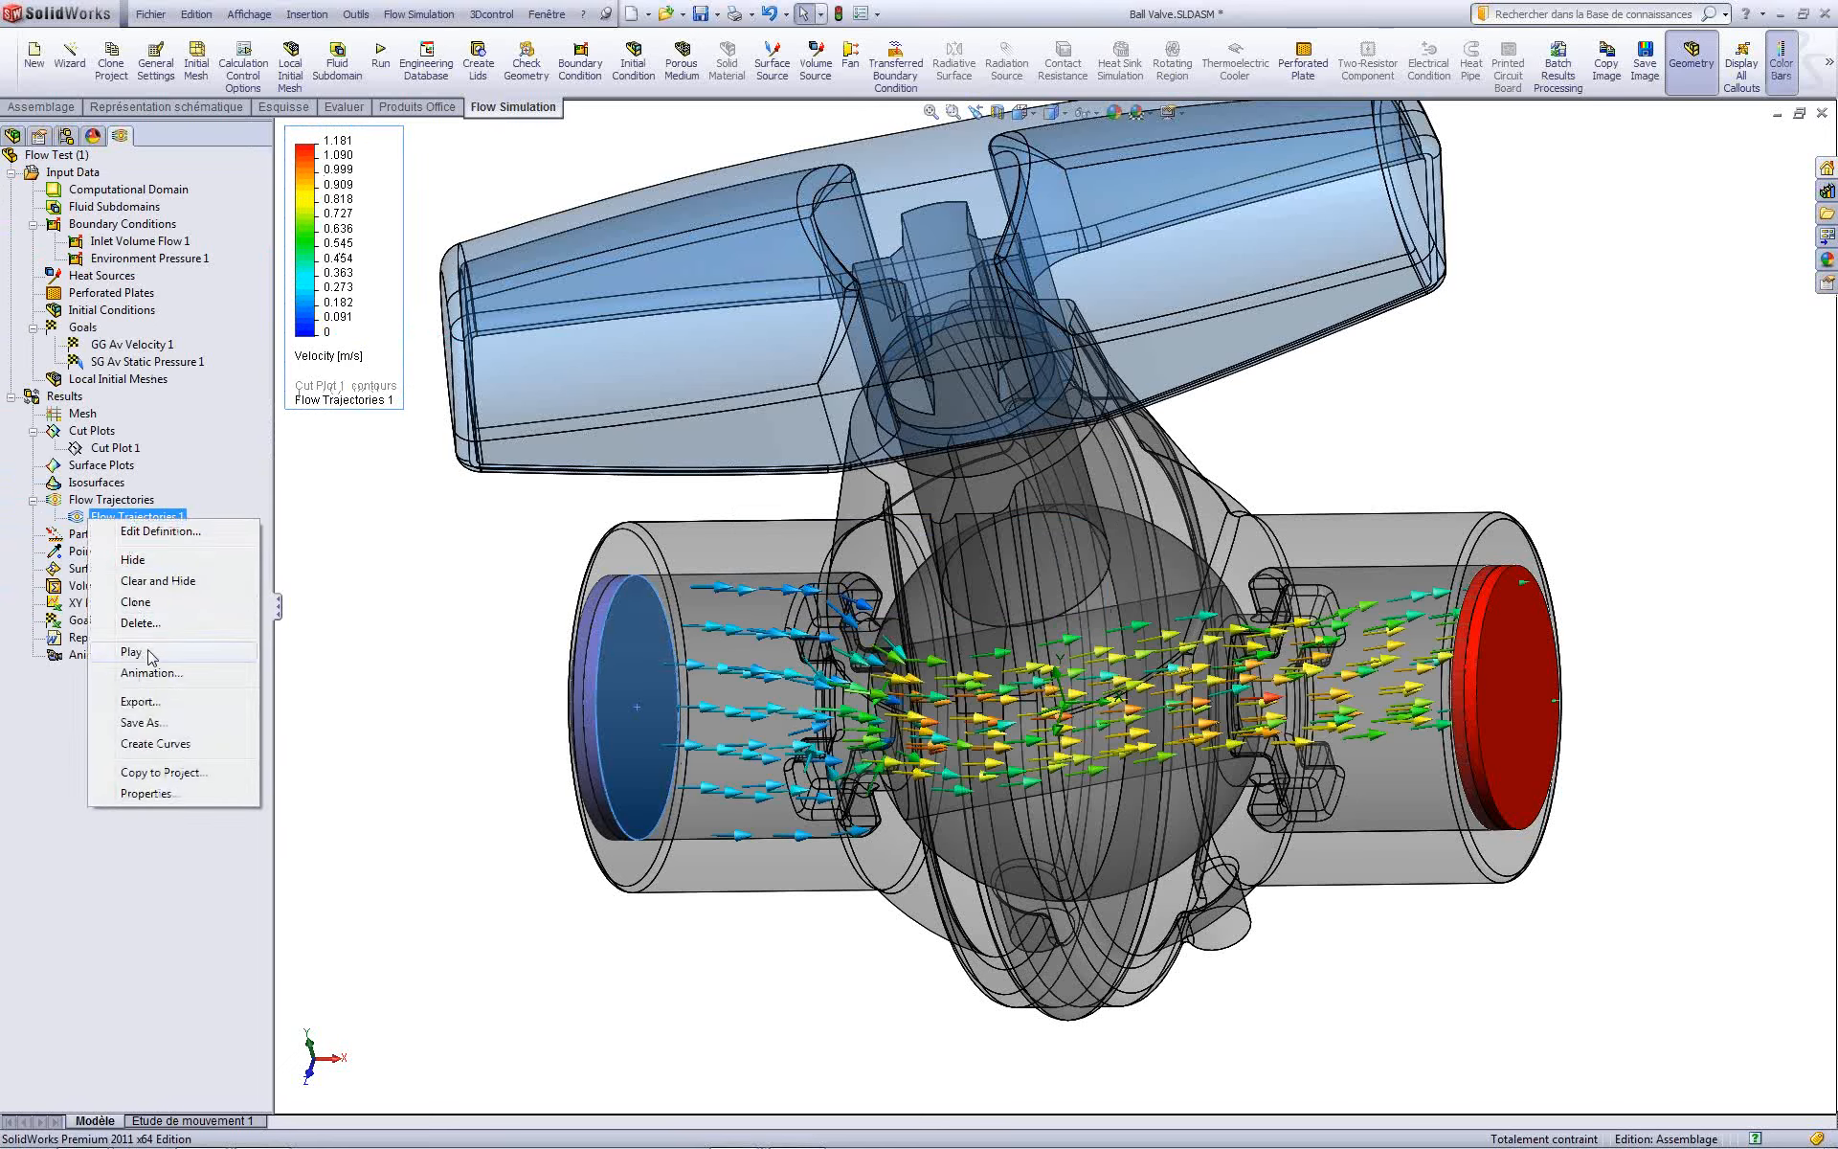
{"action": "left_click", "coordinate": [176, 658]}
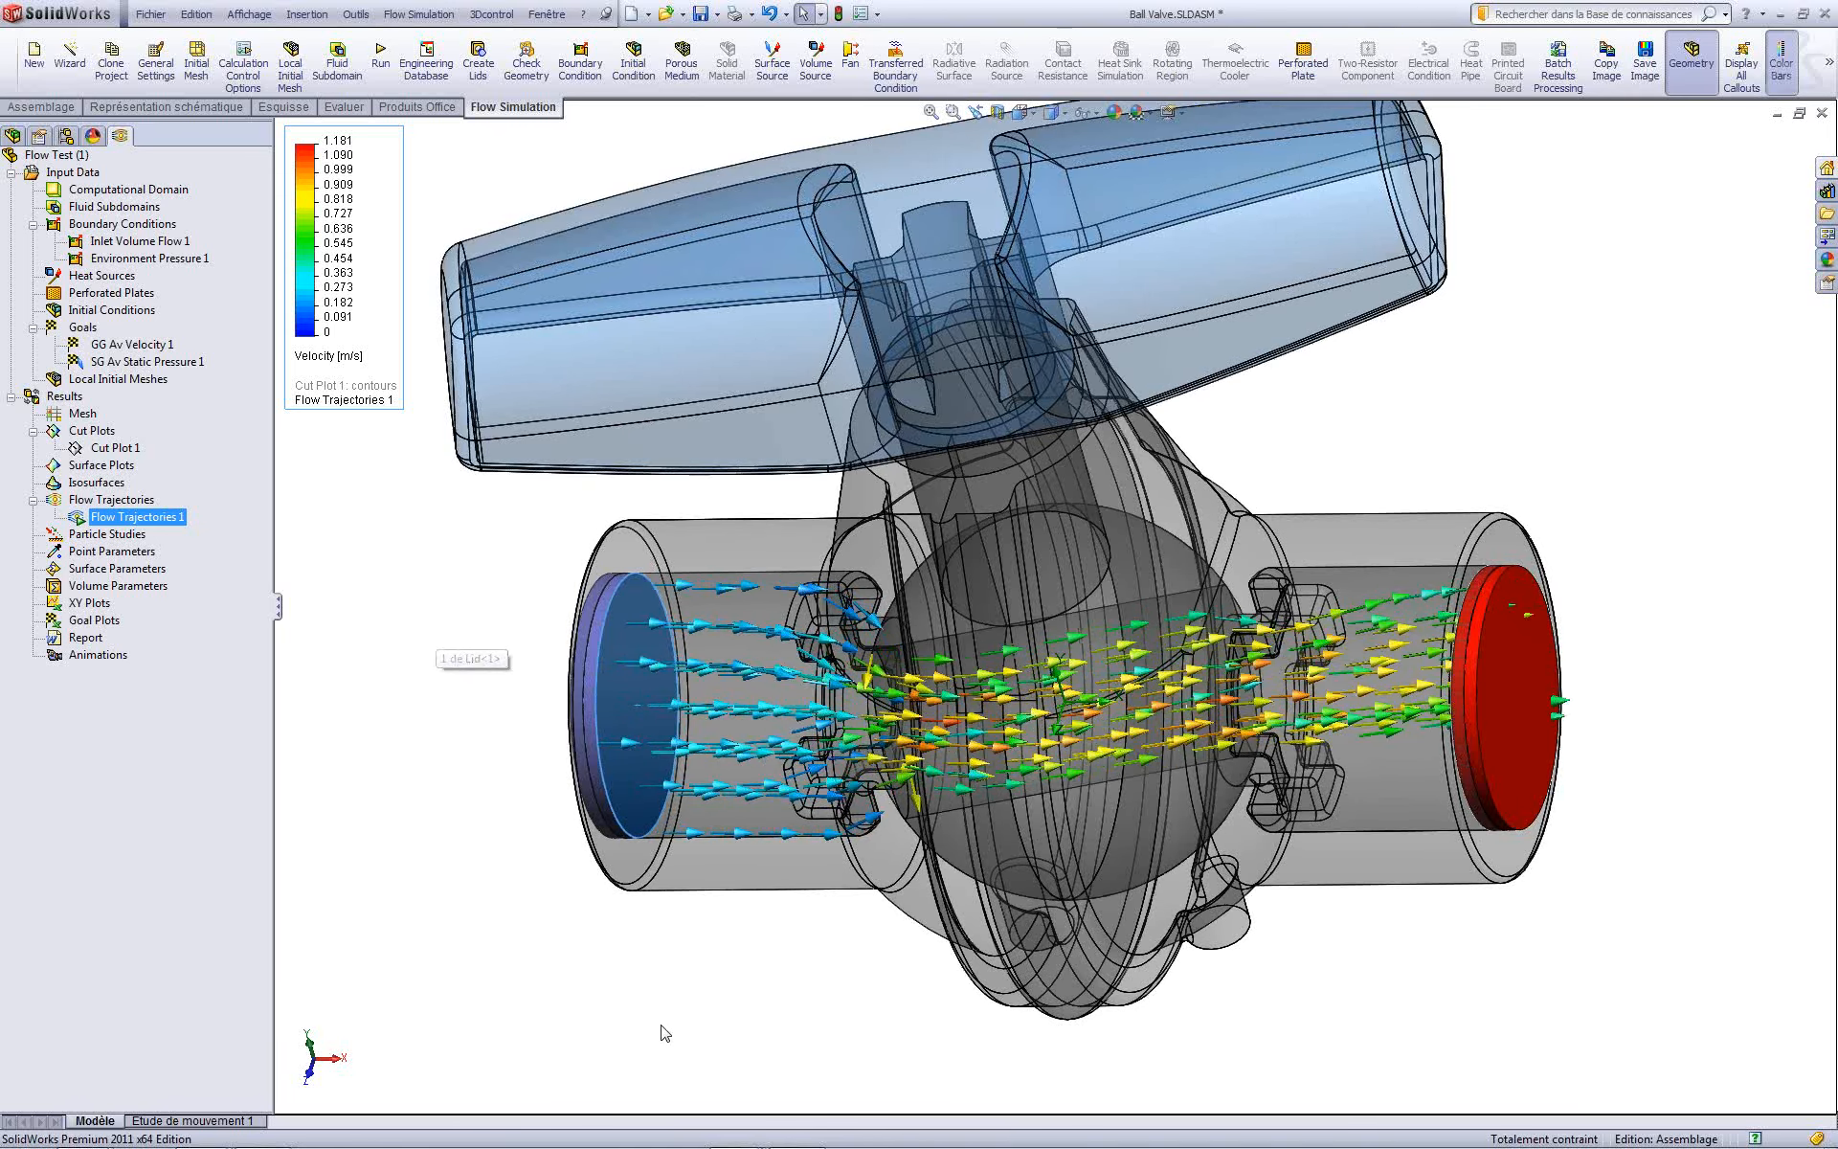
{"action": "middle_click_drag", "start_coordinate": [661, 1030], "coordinate": [709, 1013]}
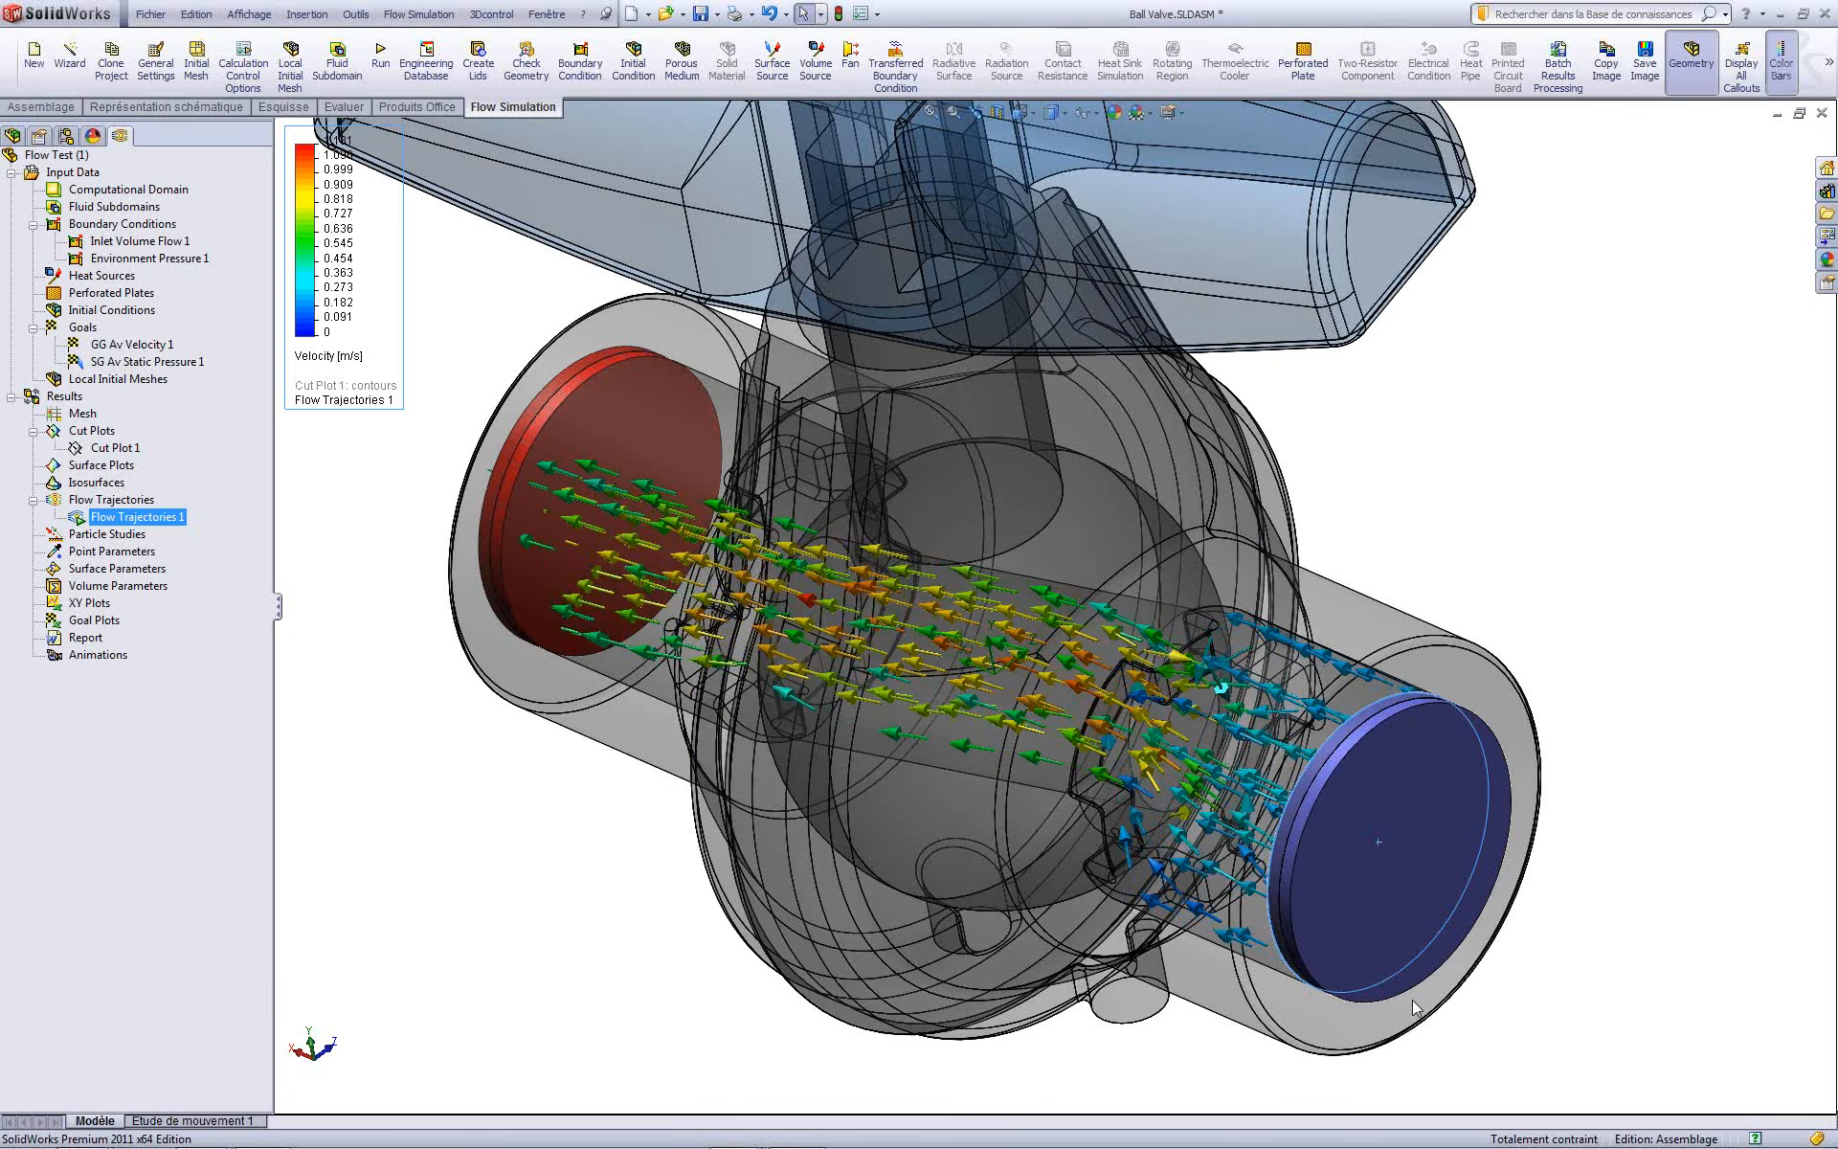
{"action": "right_click", "coordinate": [129, 518]}
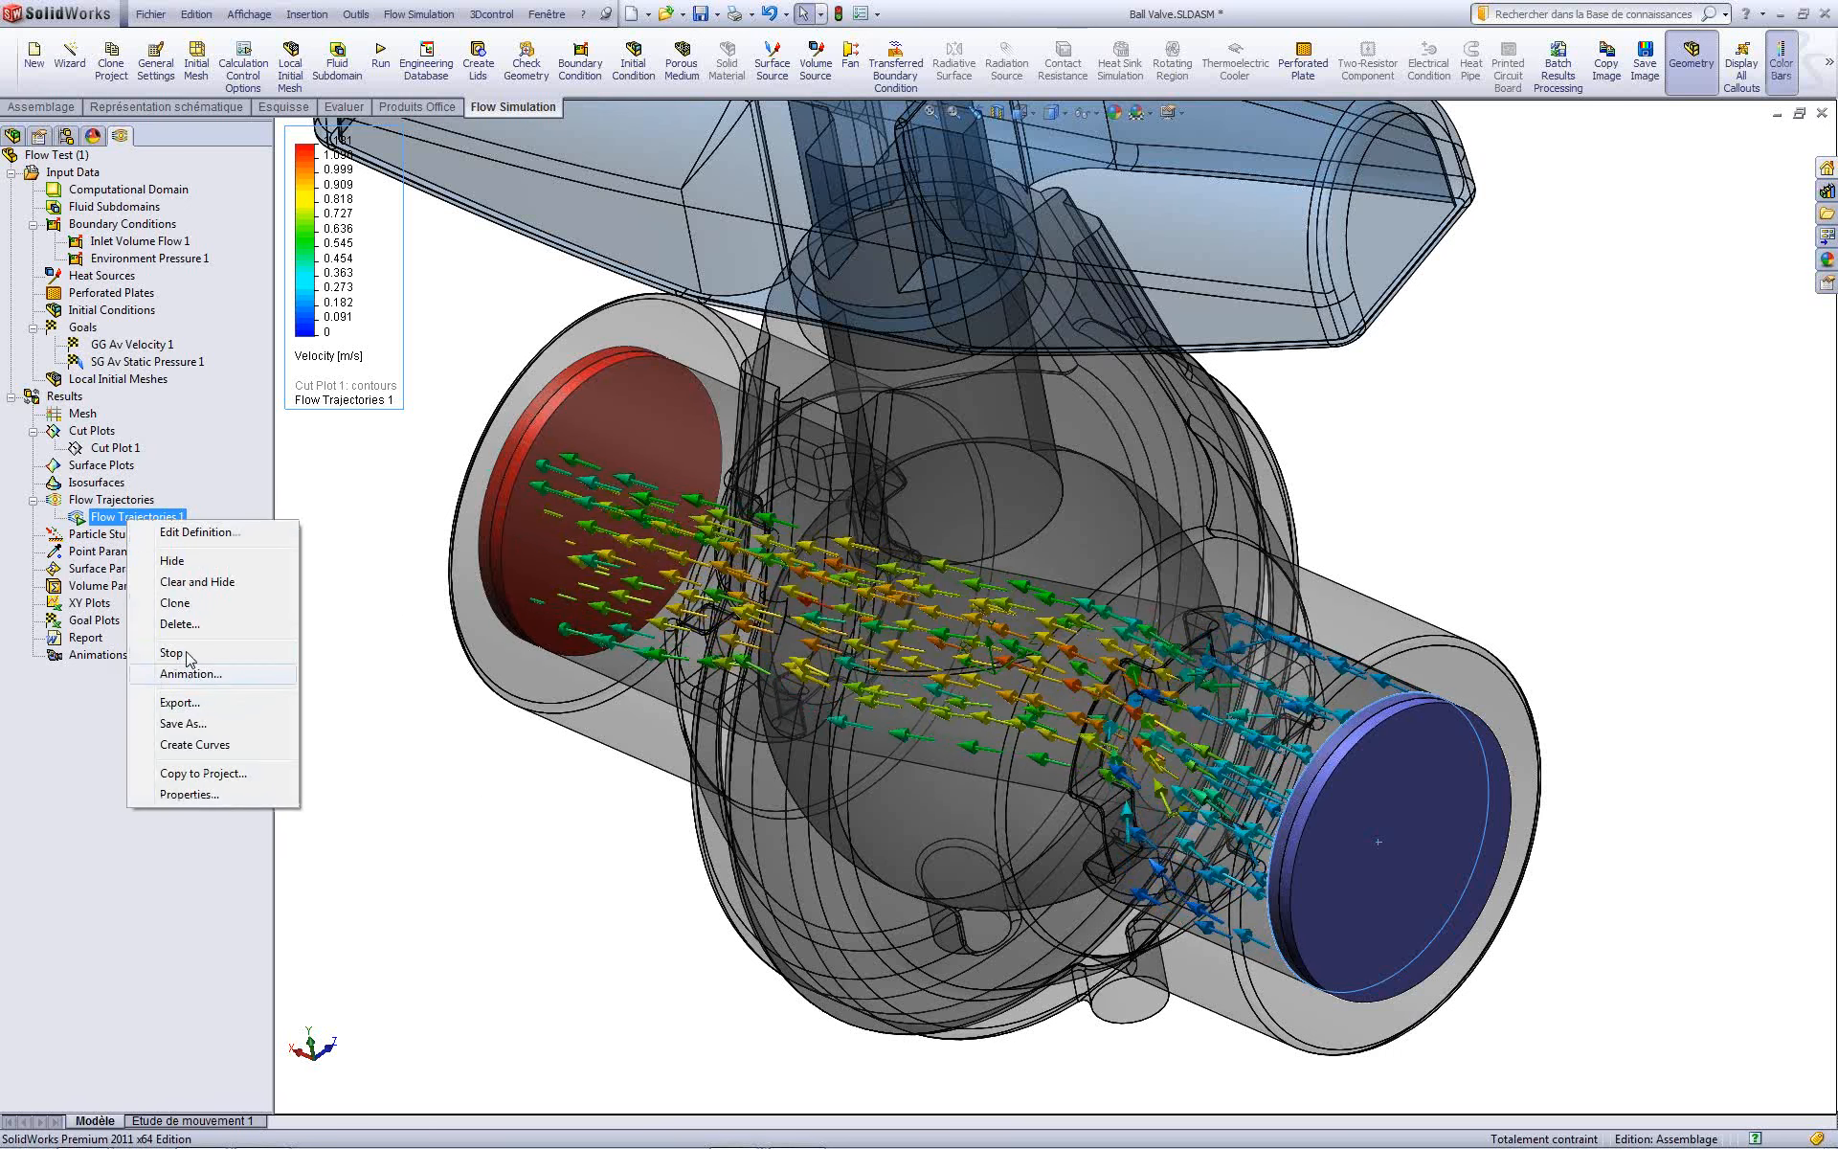
{"action": "left_click", "coordinate": [191, 655]}
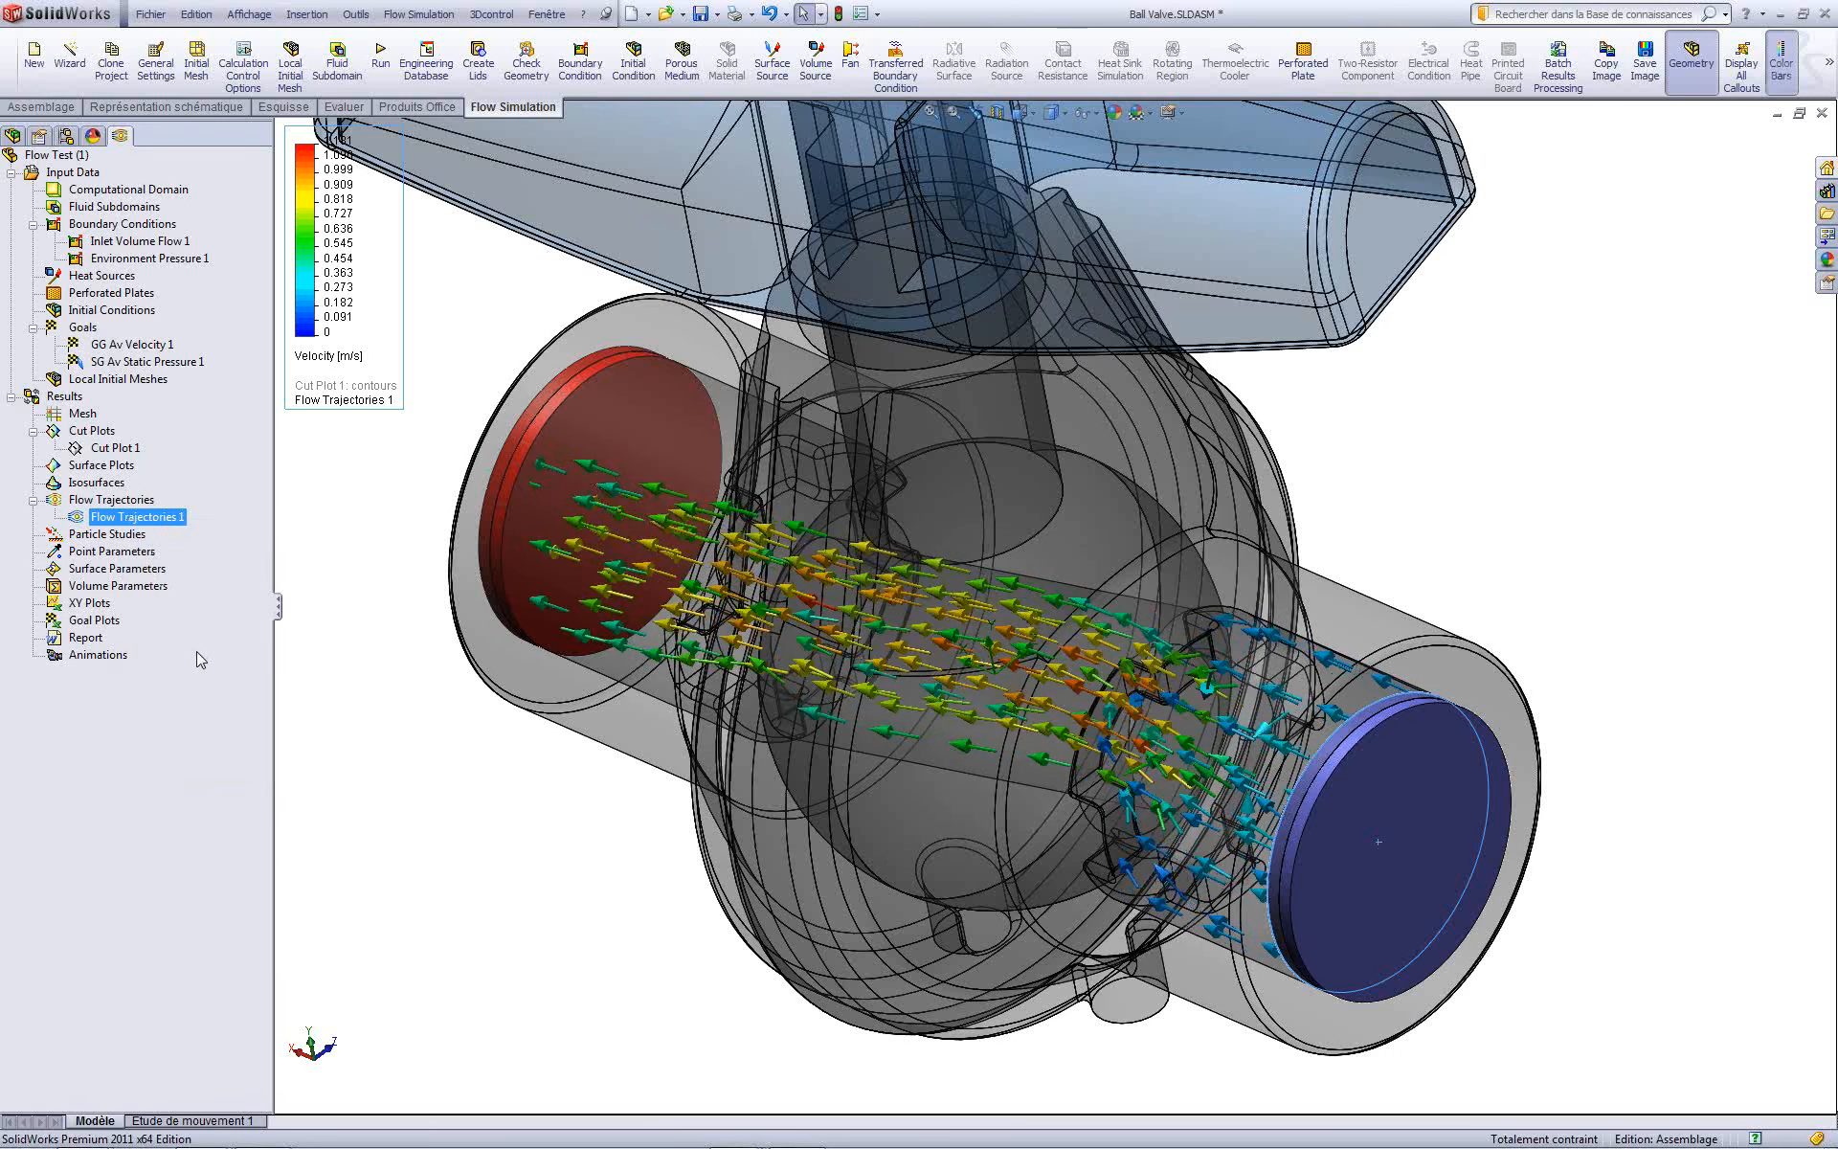
Step: Hide the arrow flow trajectories in the valve
{"action": "left_click", "coordinate": [402, 729]}
{"action": "right_click", "coordinate": [121, 505]}
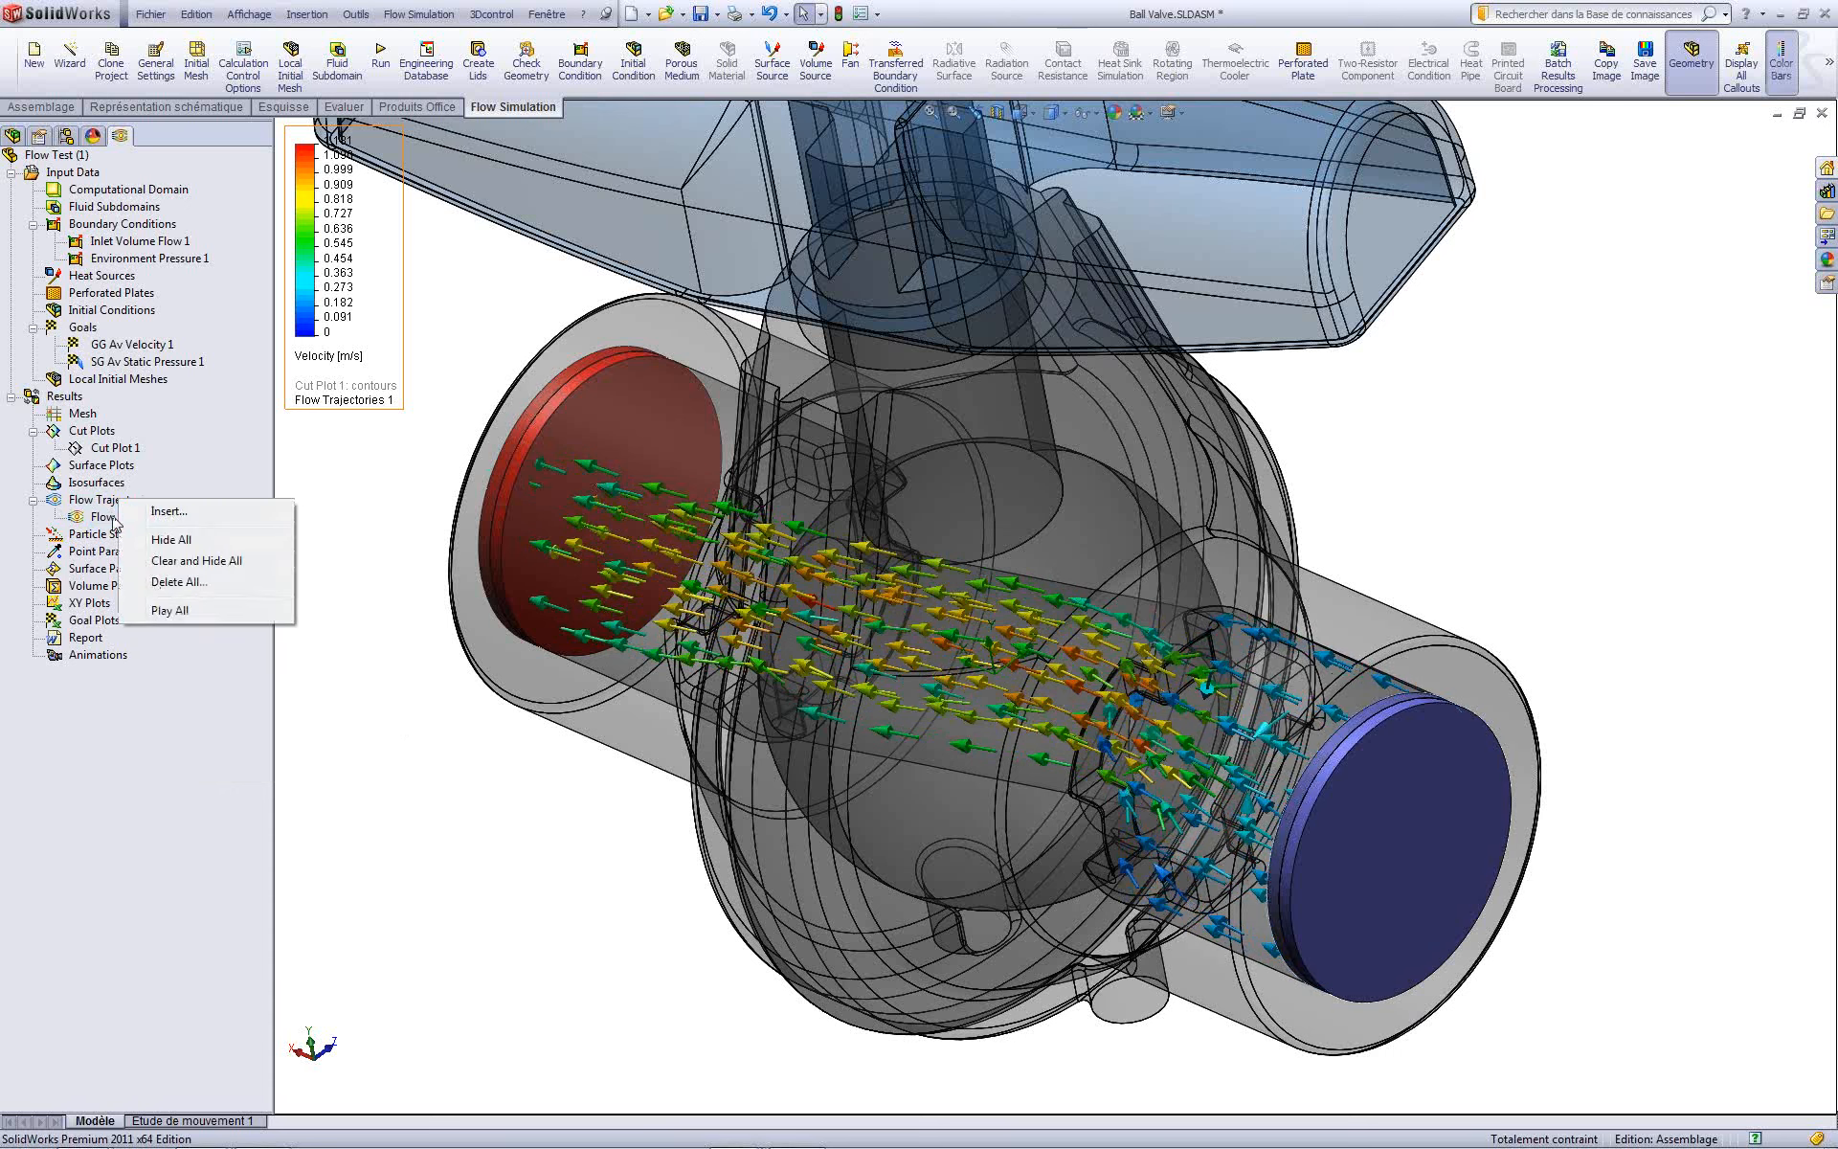
{"action": "right_click", "coordinate": [123, 517]}
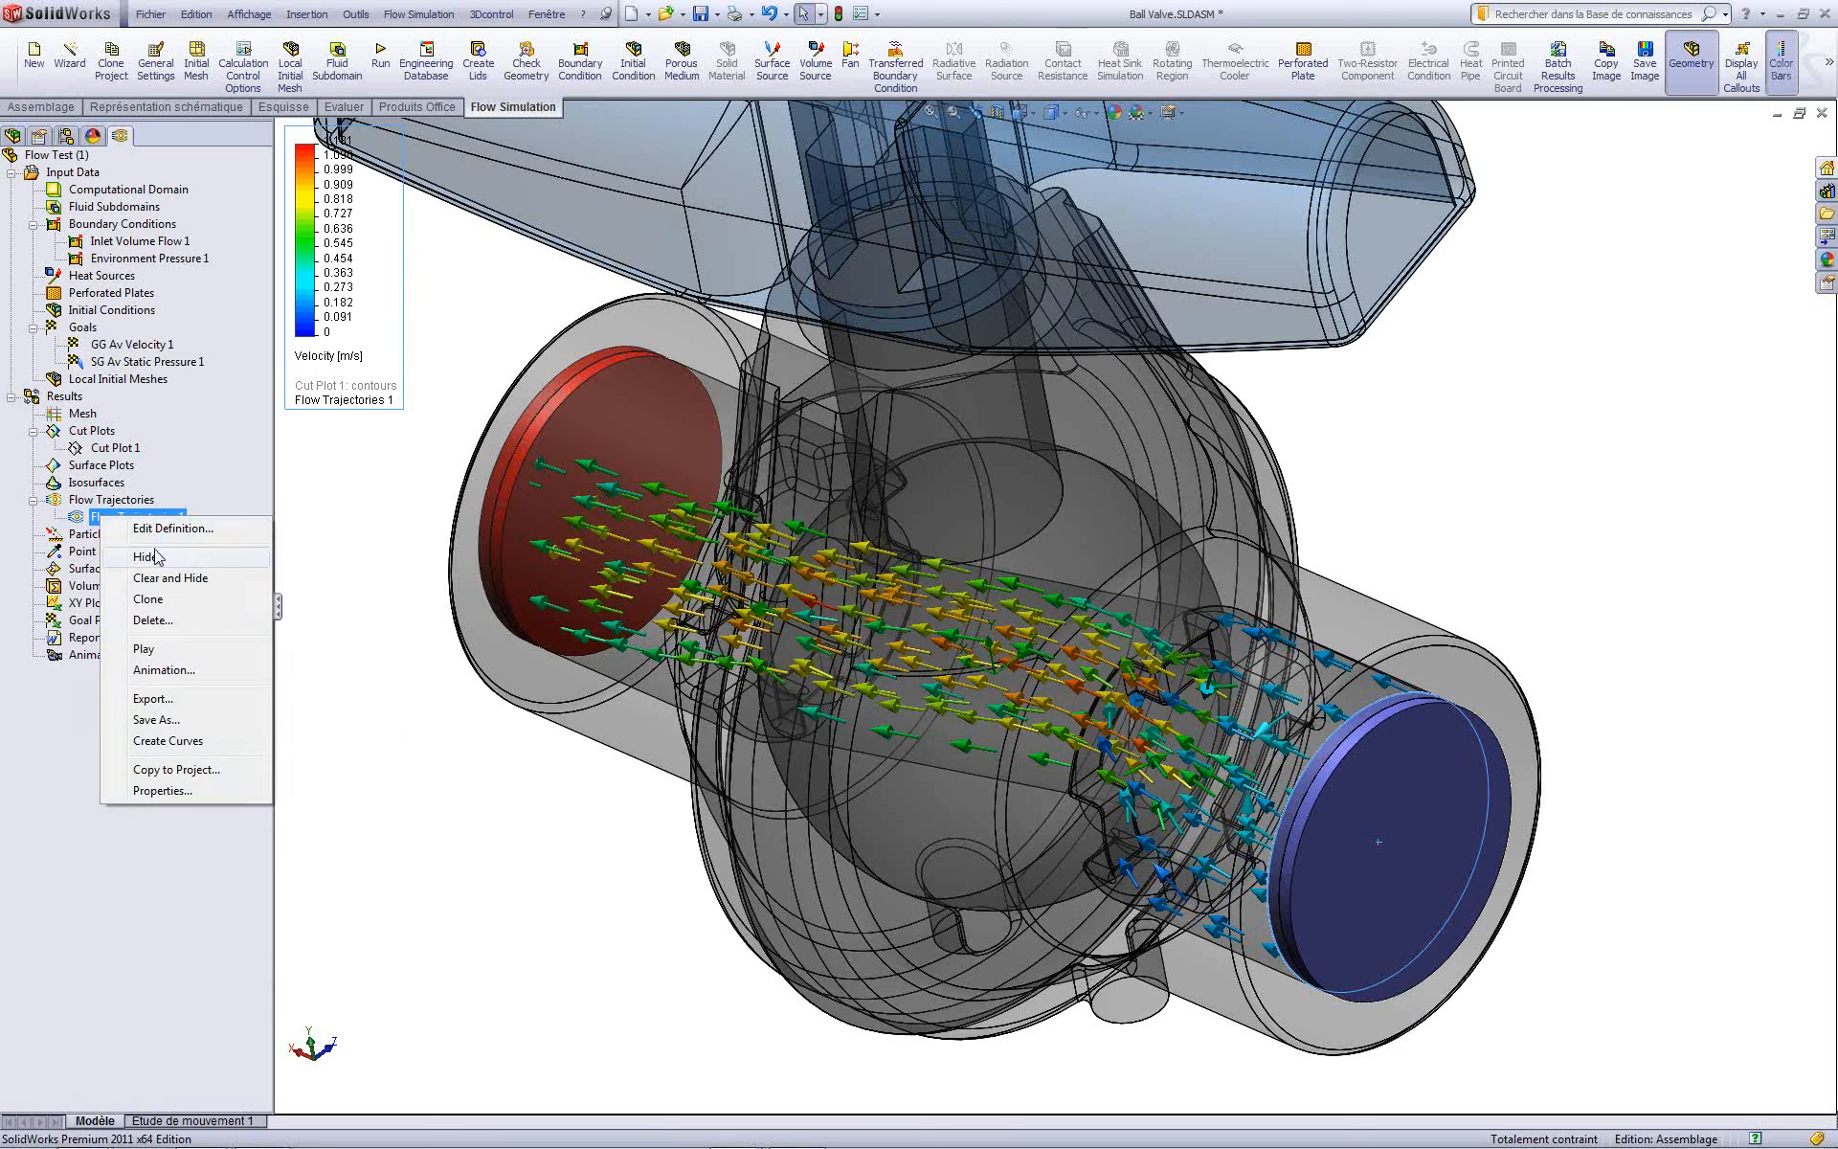
{"action": "left_click", "coordinate": [379, 420]}
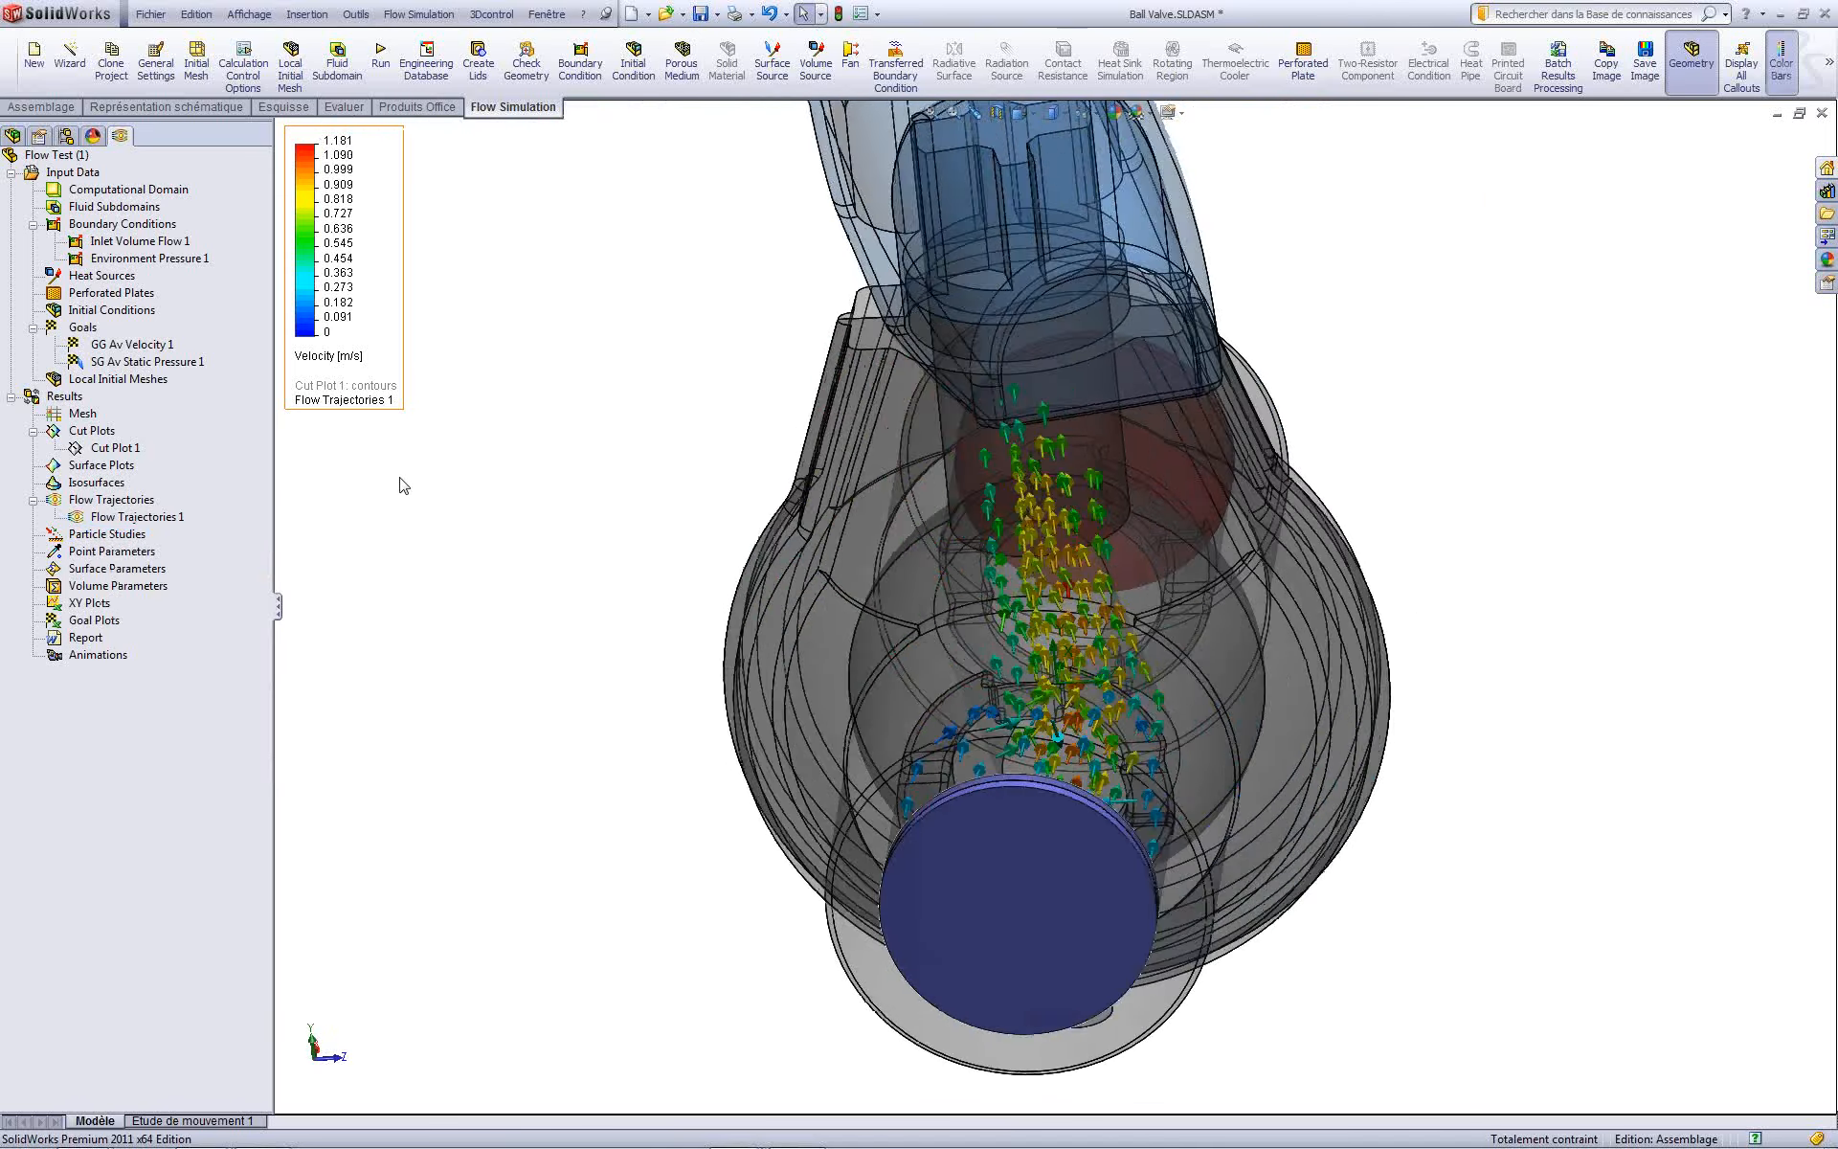
{"action": "right_click", "coordinate": [128, 522]}
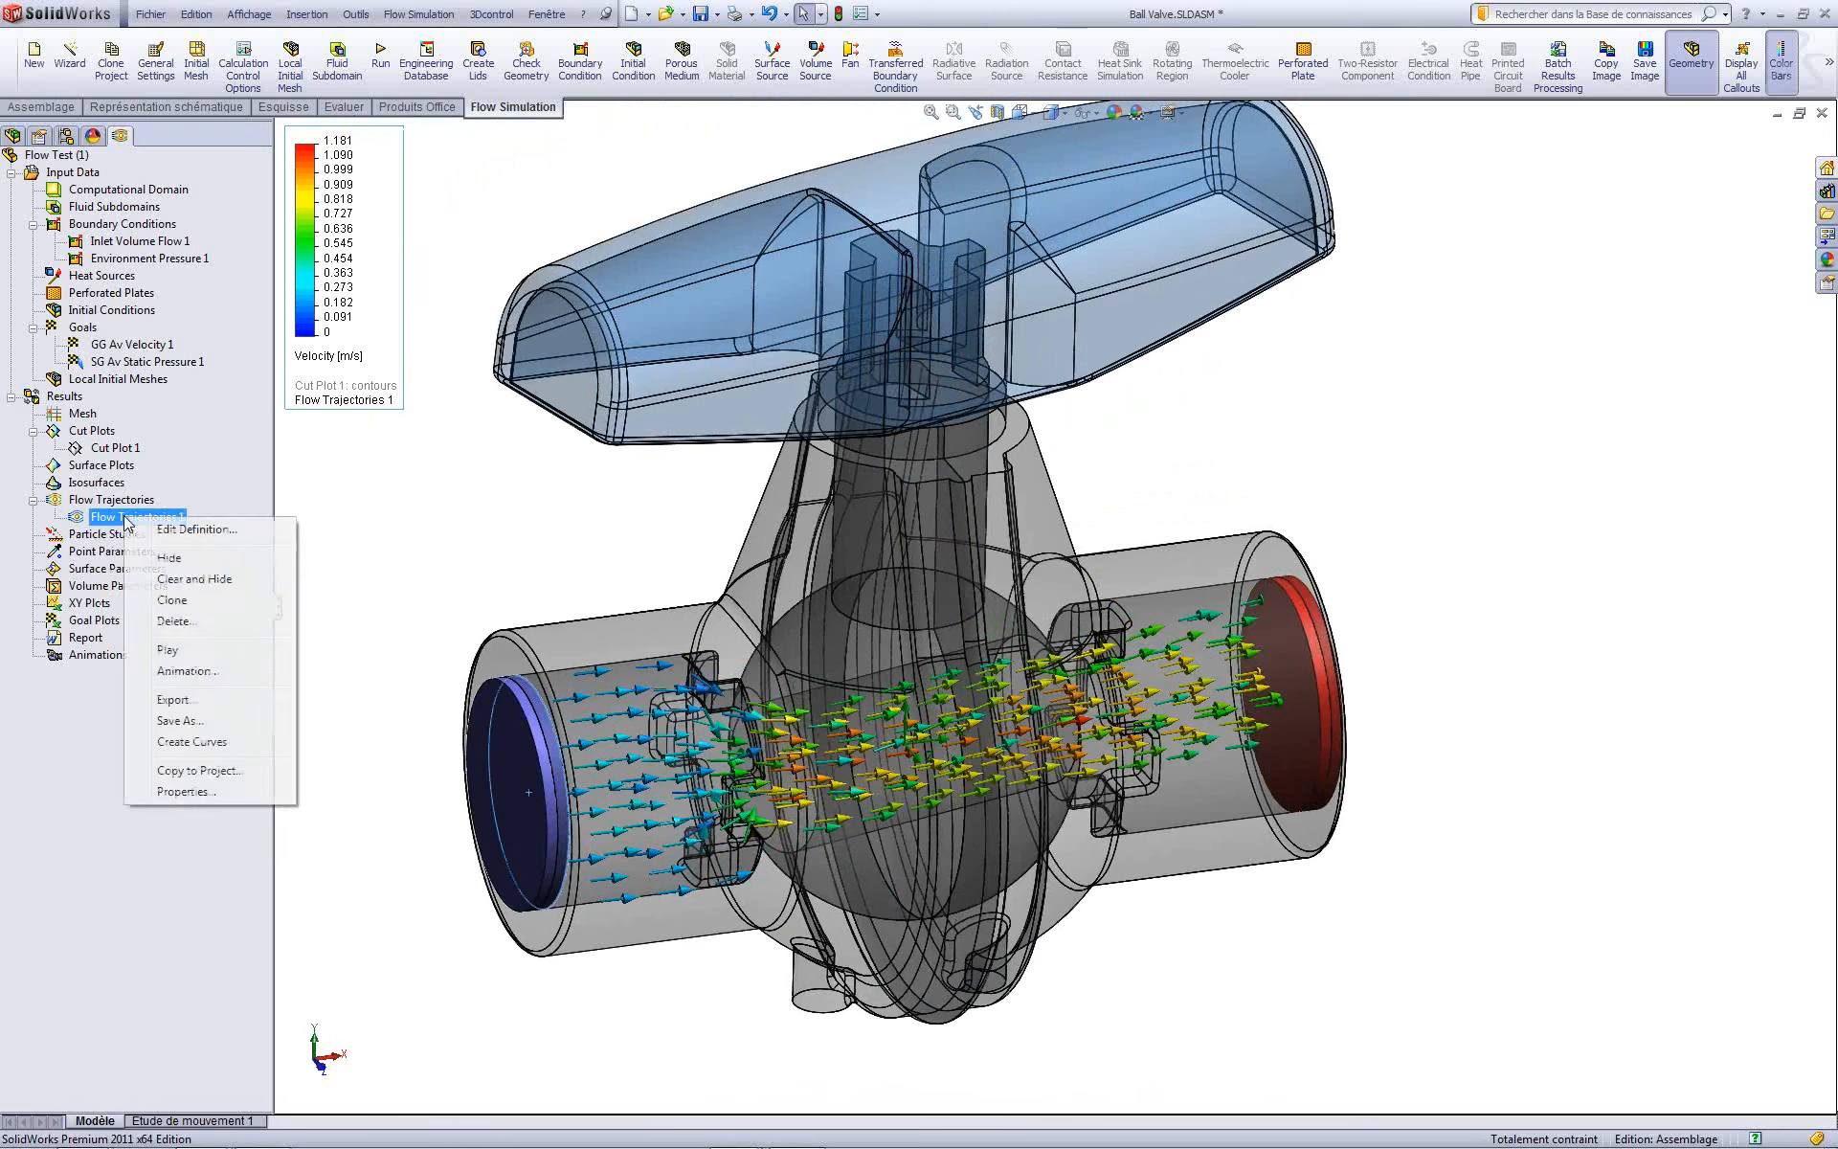
{"action": "left_click", "coordinate": [161, 558]}
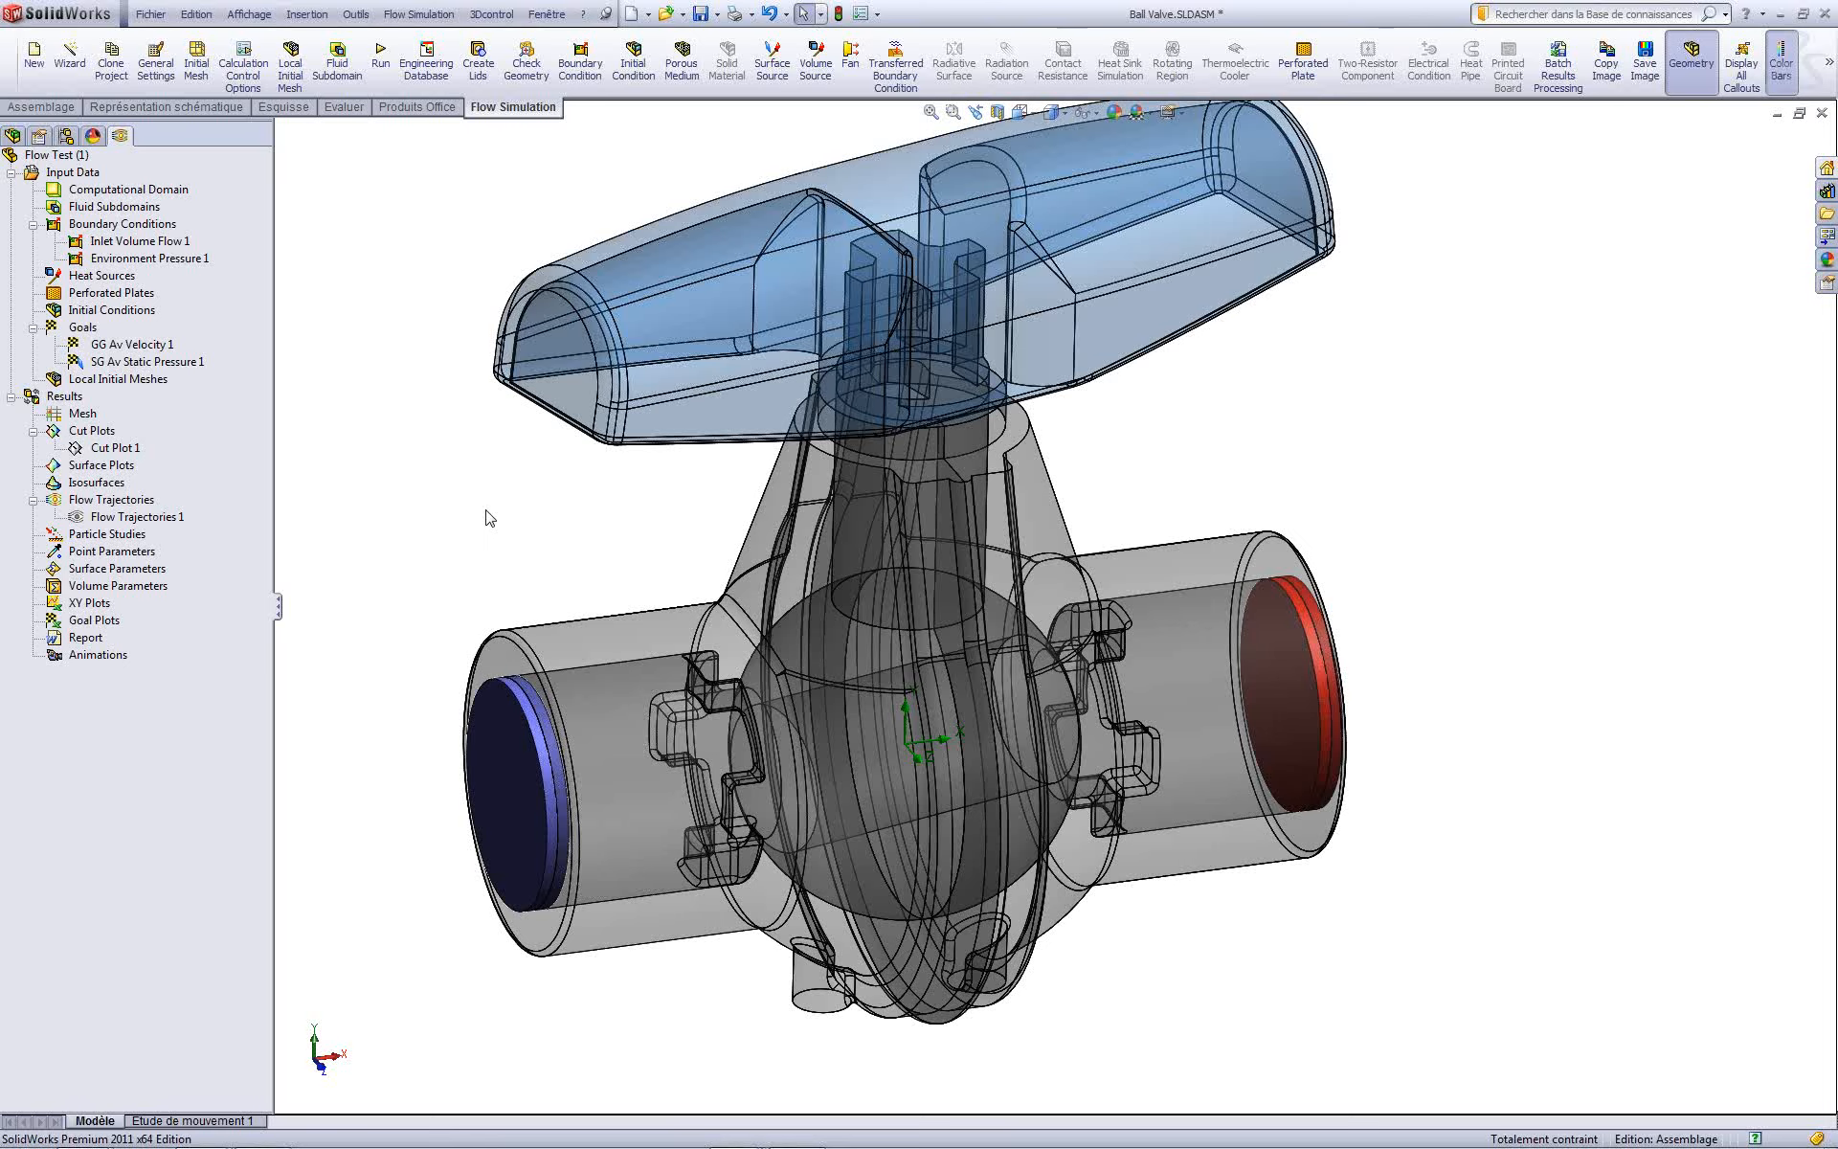
Step: Close the Ball Valve assembly without saving its changes
{"action": "key", "text": "ctrl+w"}
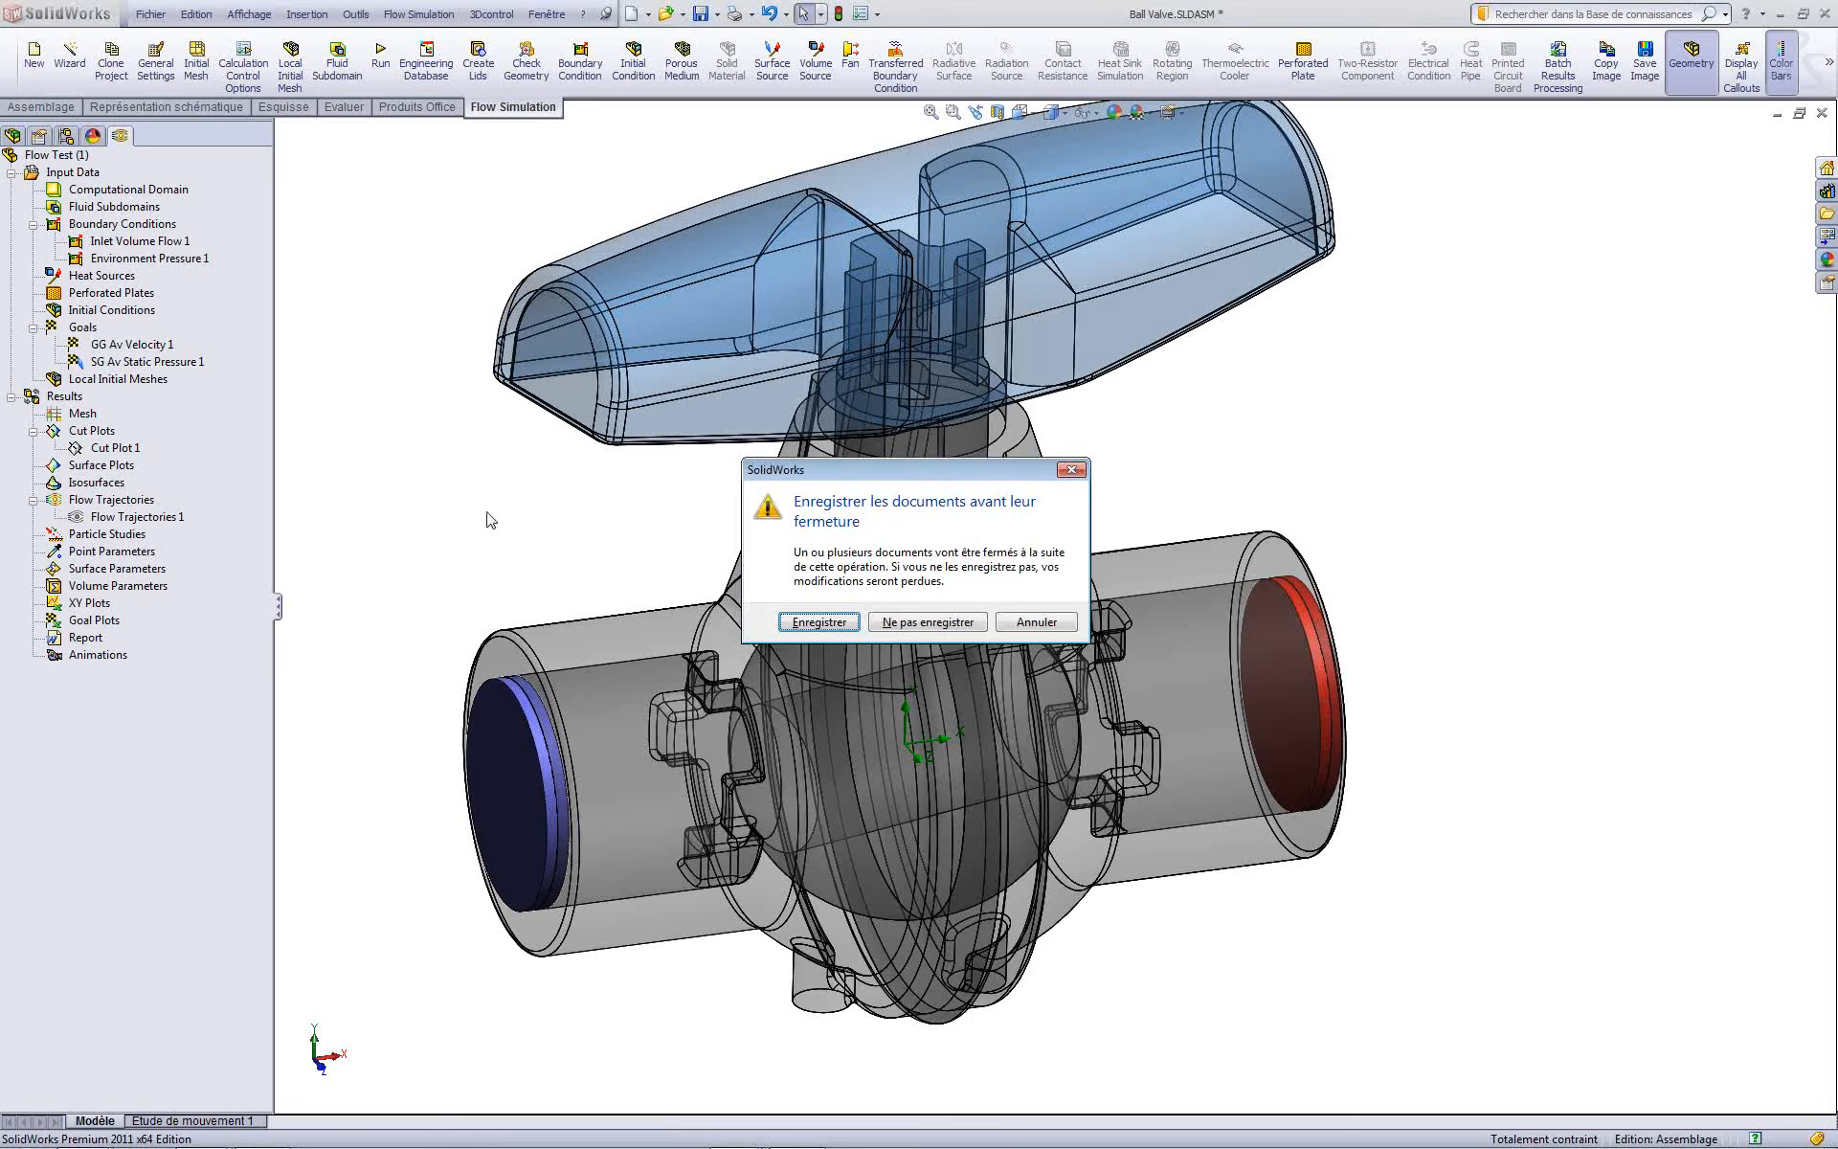
{"action": "left_click", "coordinate": [926, 622]}
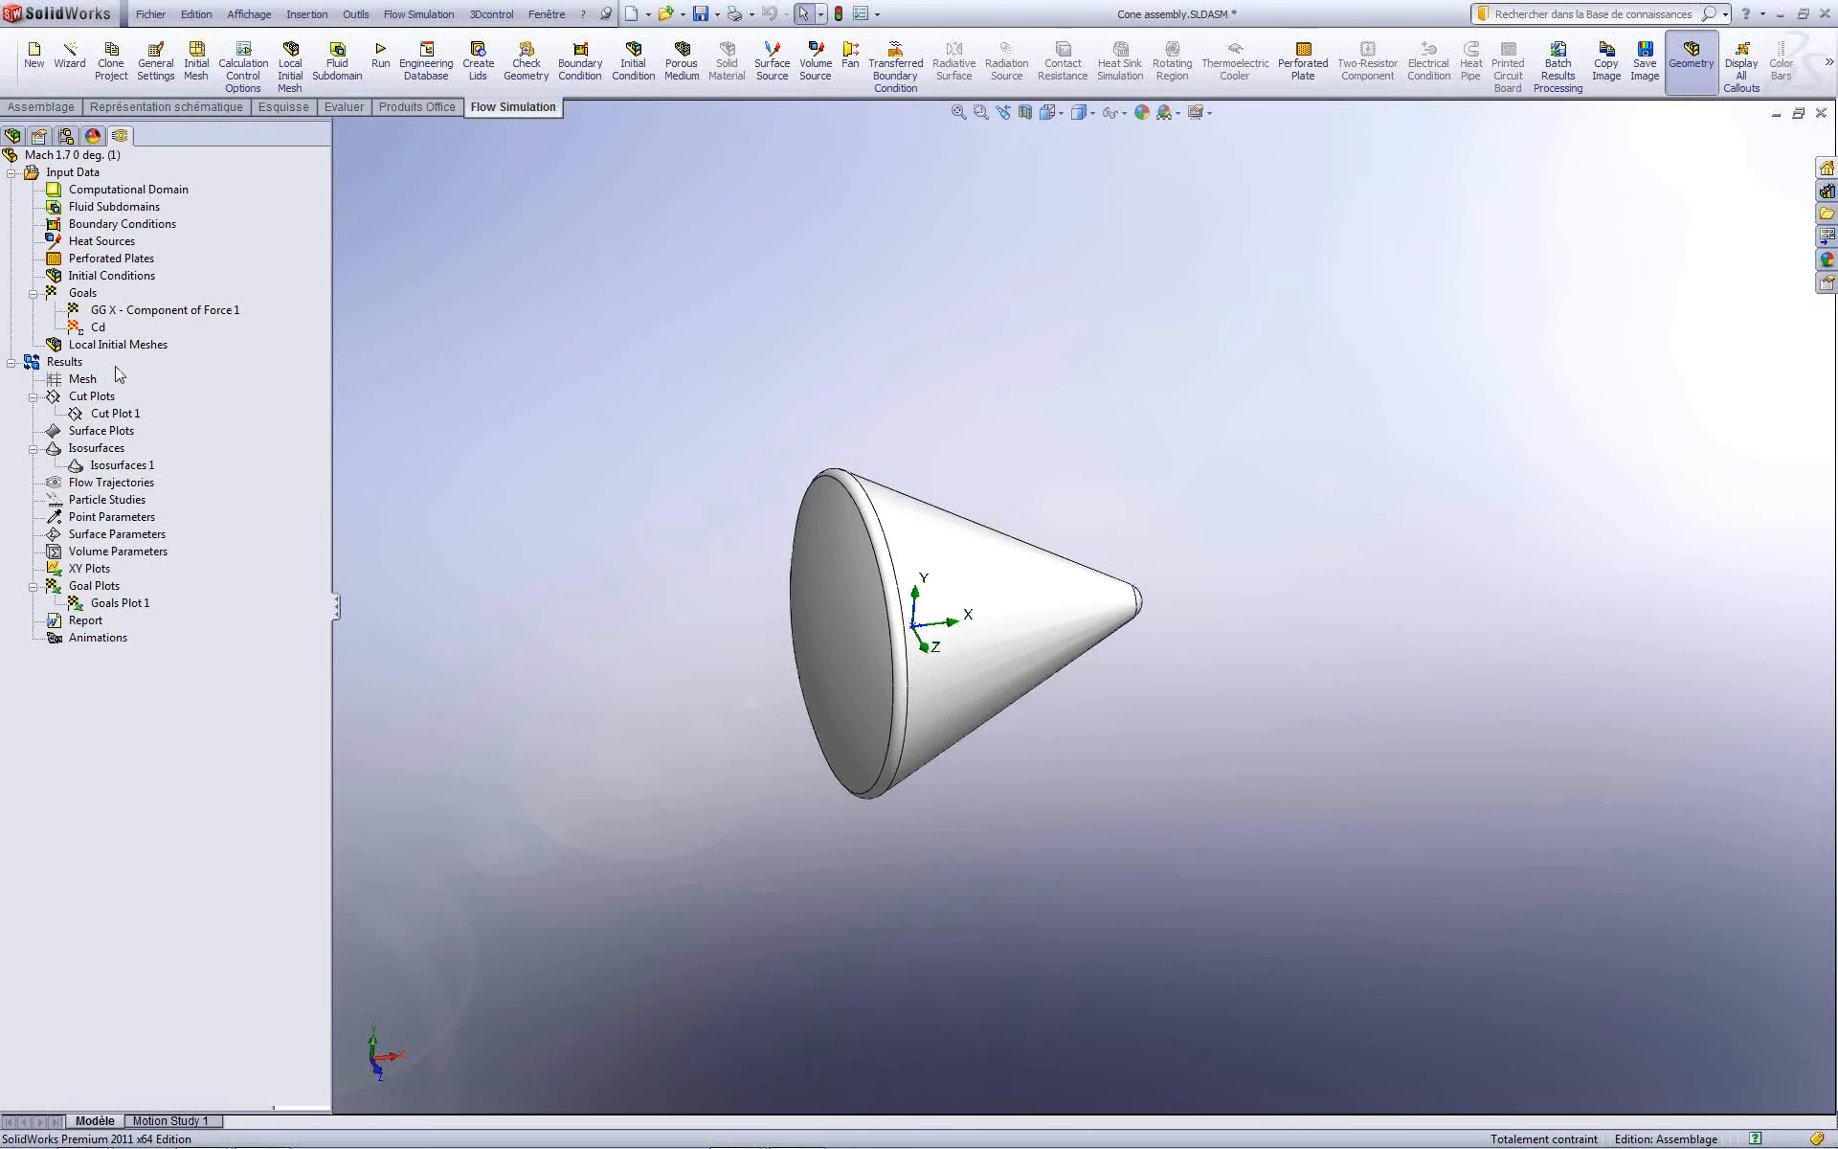
Step: Load the results file 1.fld into the cone assembly's Mach 1.7 0 deg. flow project
{"action": "right_click", "coordinate": [69, 367]}
{"action": "left_click", "coordinate": [125, 391]}
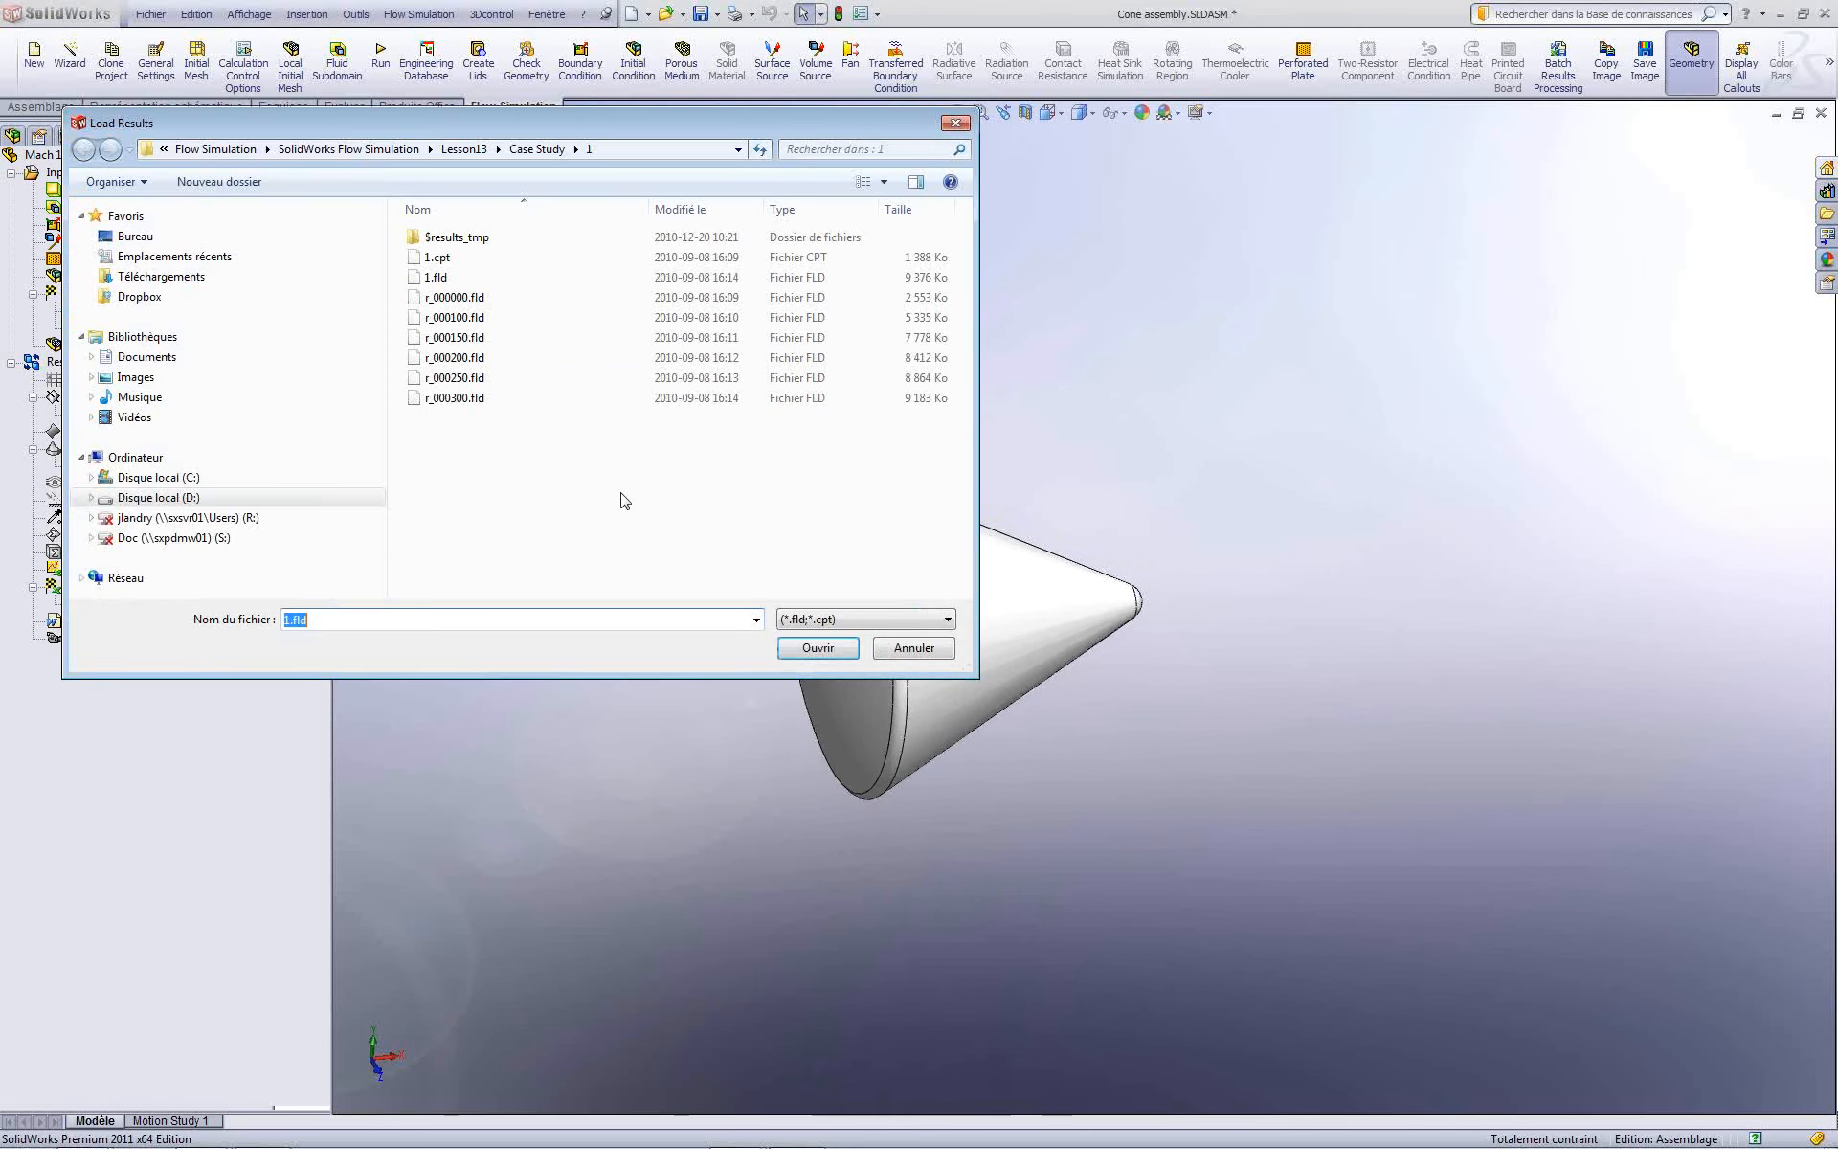
{"action": "left_click", "coordinate": [435, 277]}
{"action": "left_click", "coordinate": [831, 651]}
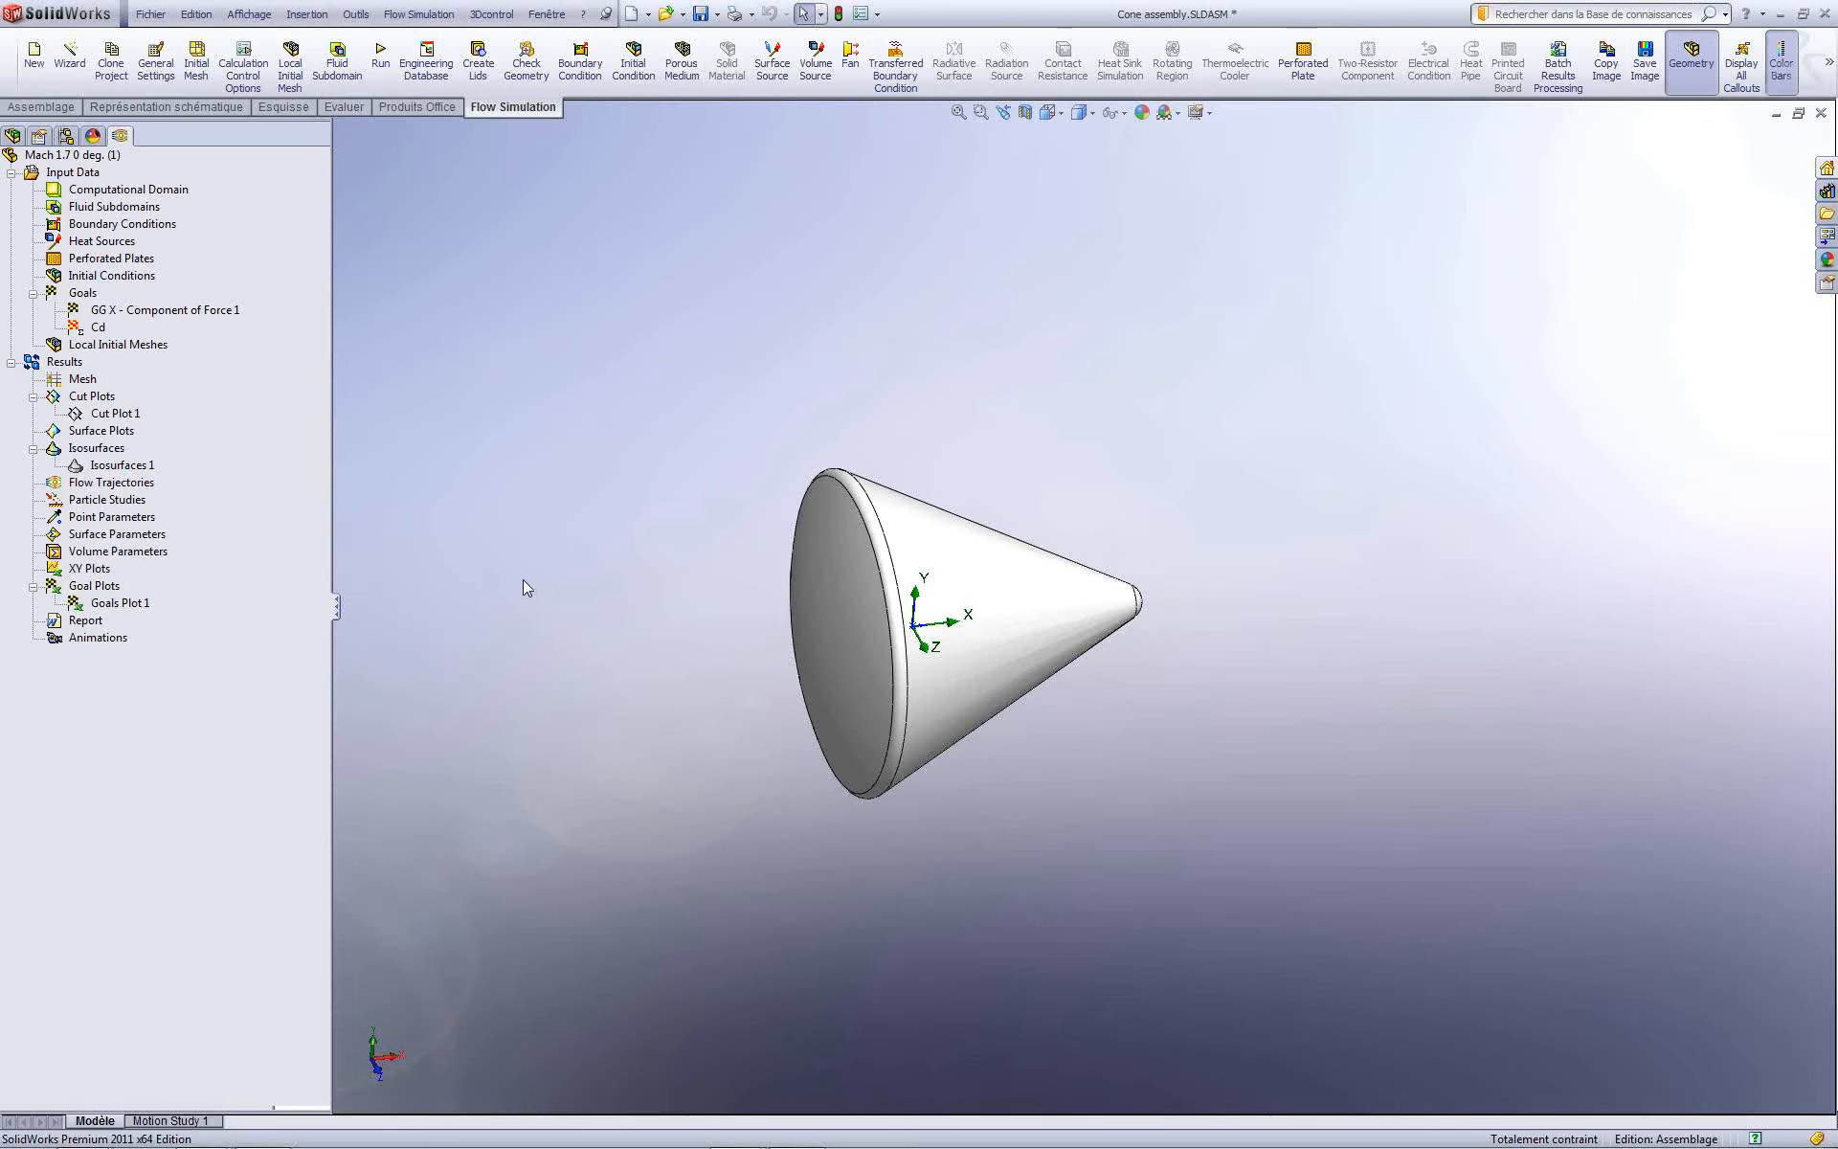
Step: Show Cut Plot 1 on the cone assembly and examine its Mach number contours from several angles
{"action": "right_click", "coordinate": [87, 413]}
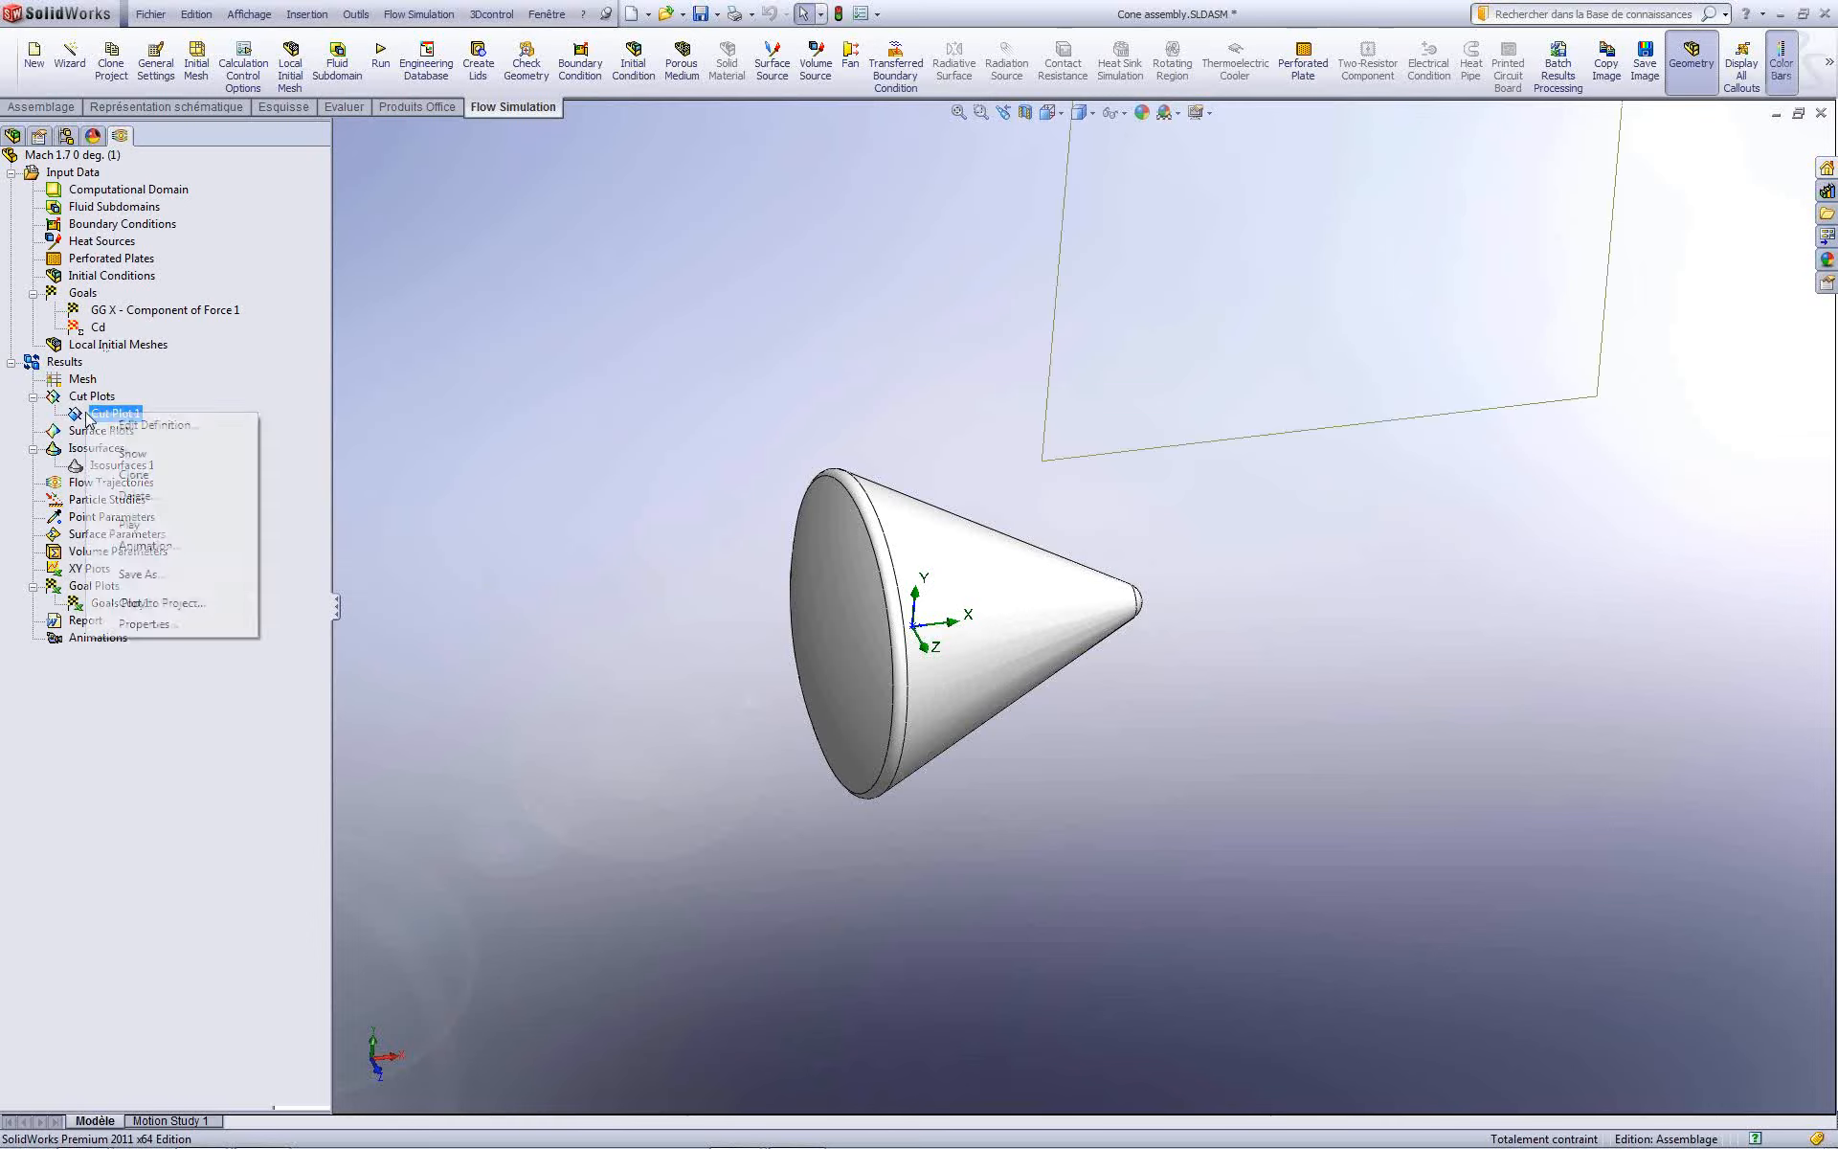
{"action": "left_click", "coordinate": [153, 455]}
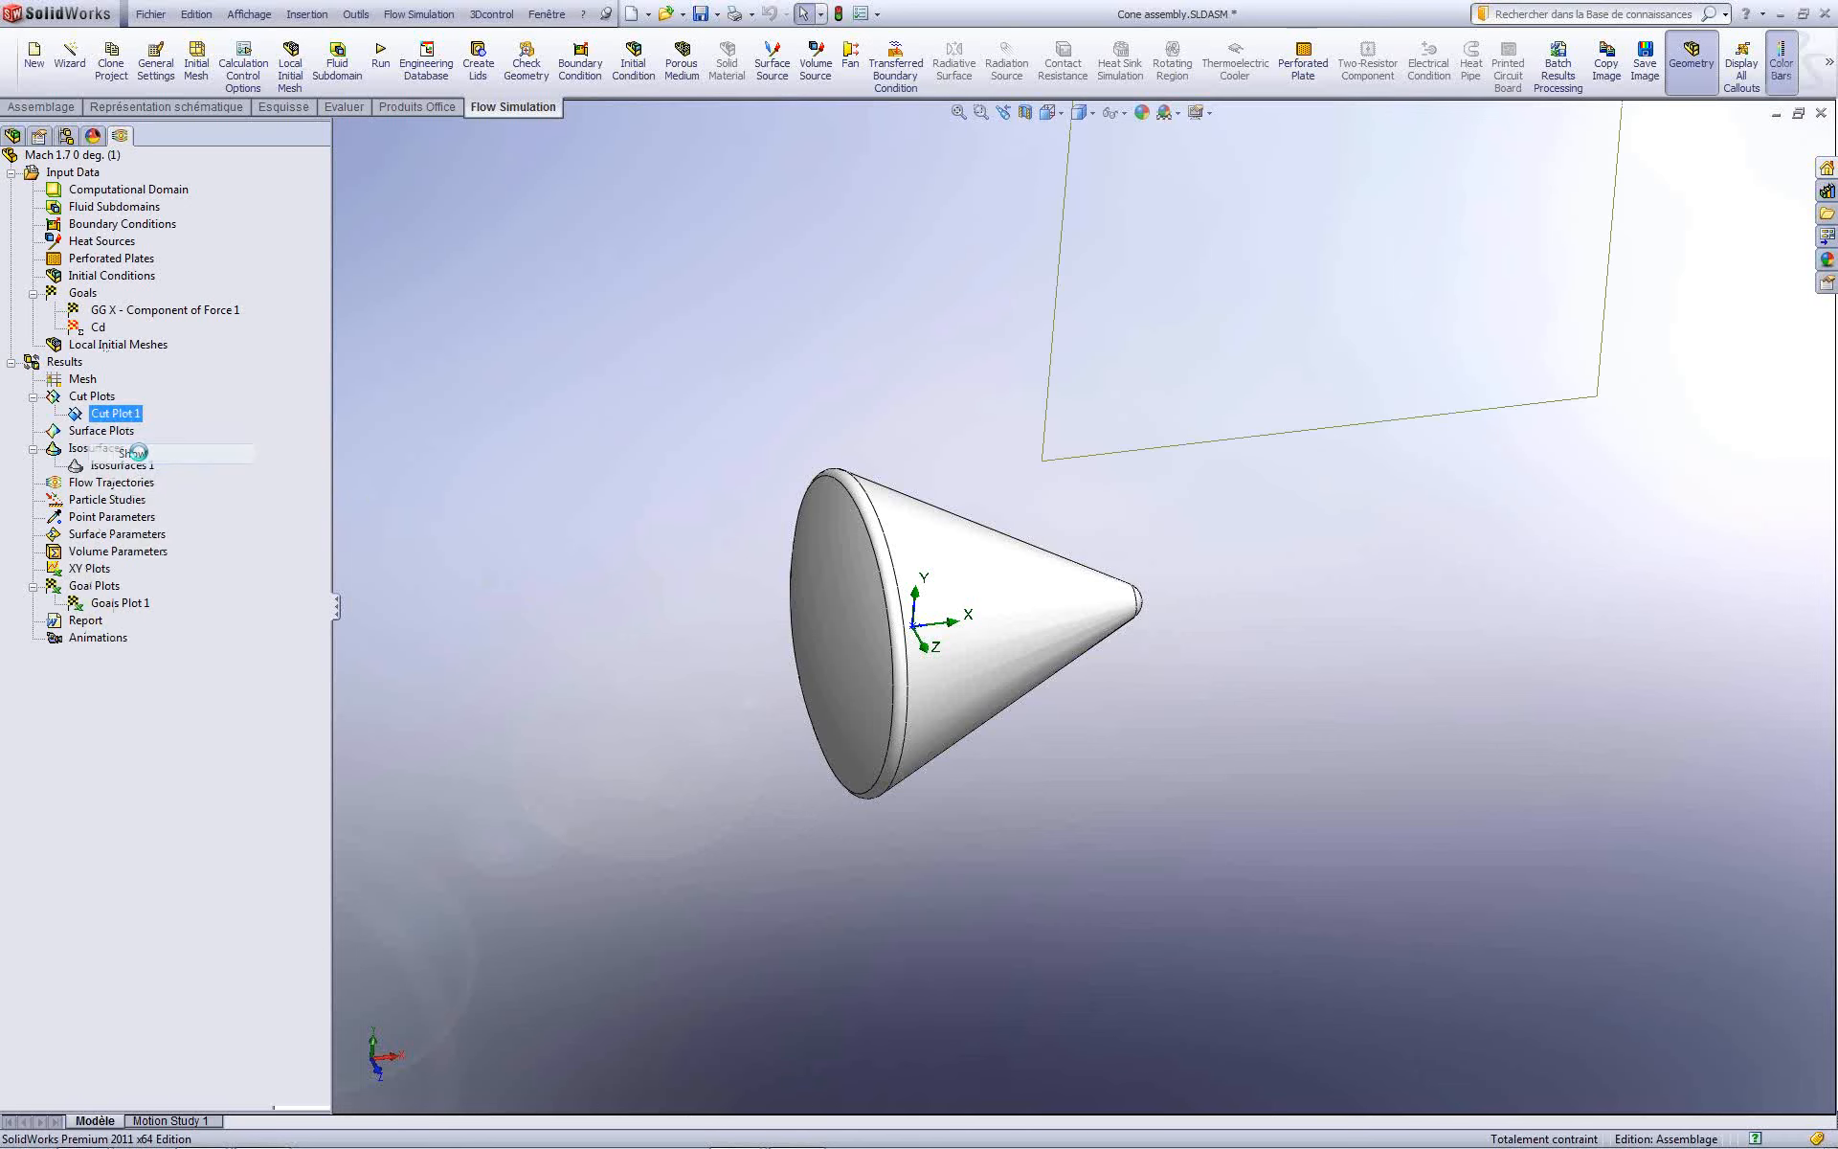
{"action": "middle_click_drag", "start_coordinate": [712, 755], "coordinate": [852, 759]}
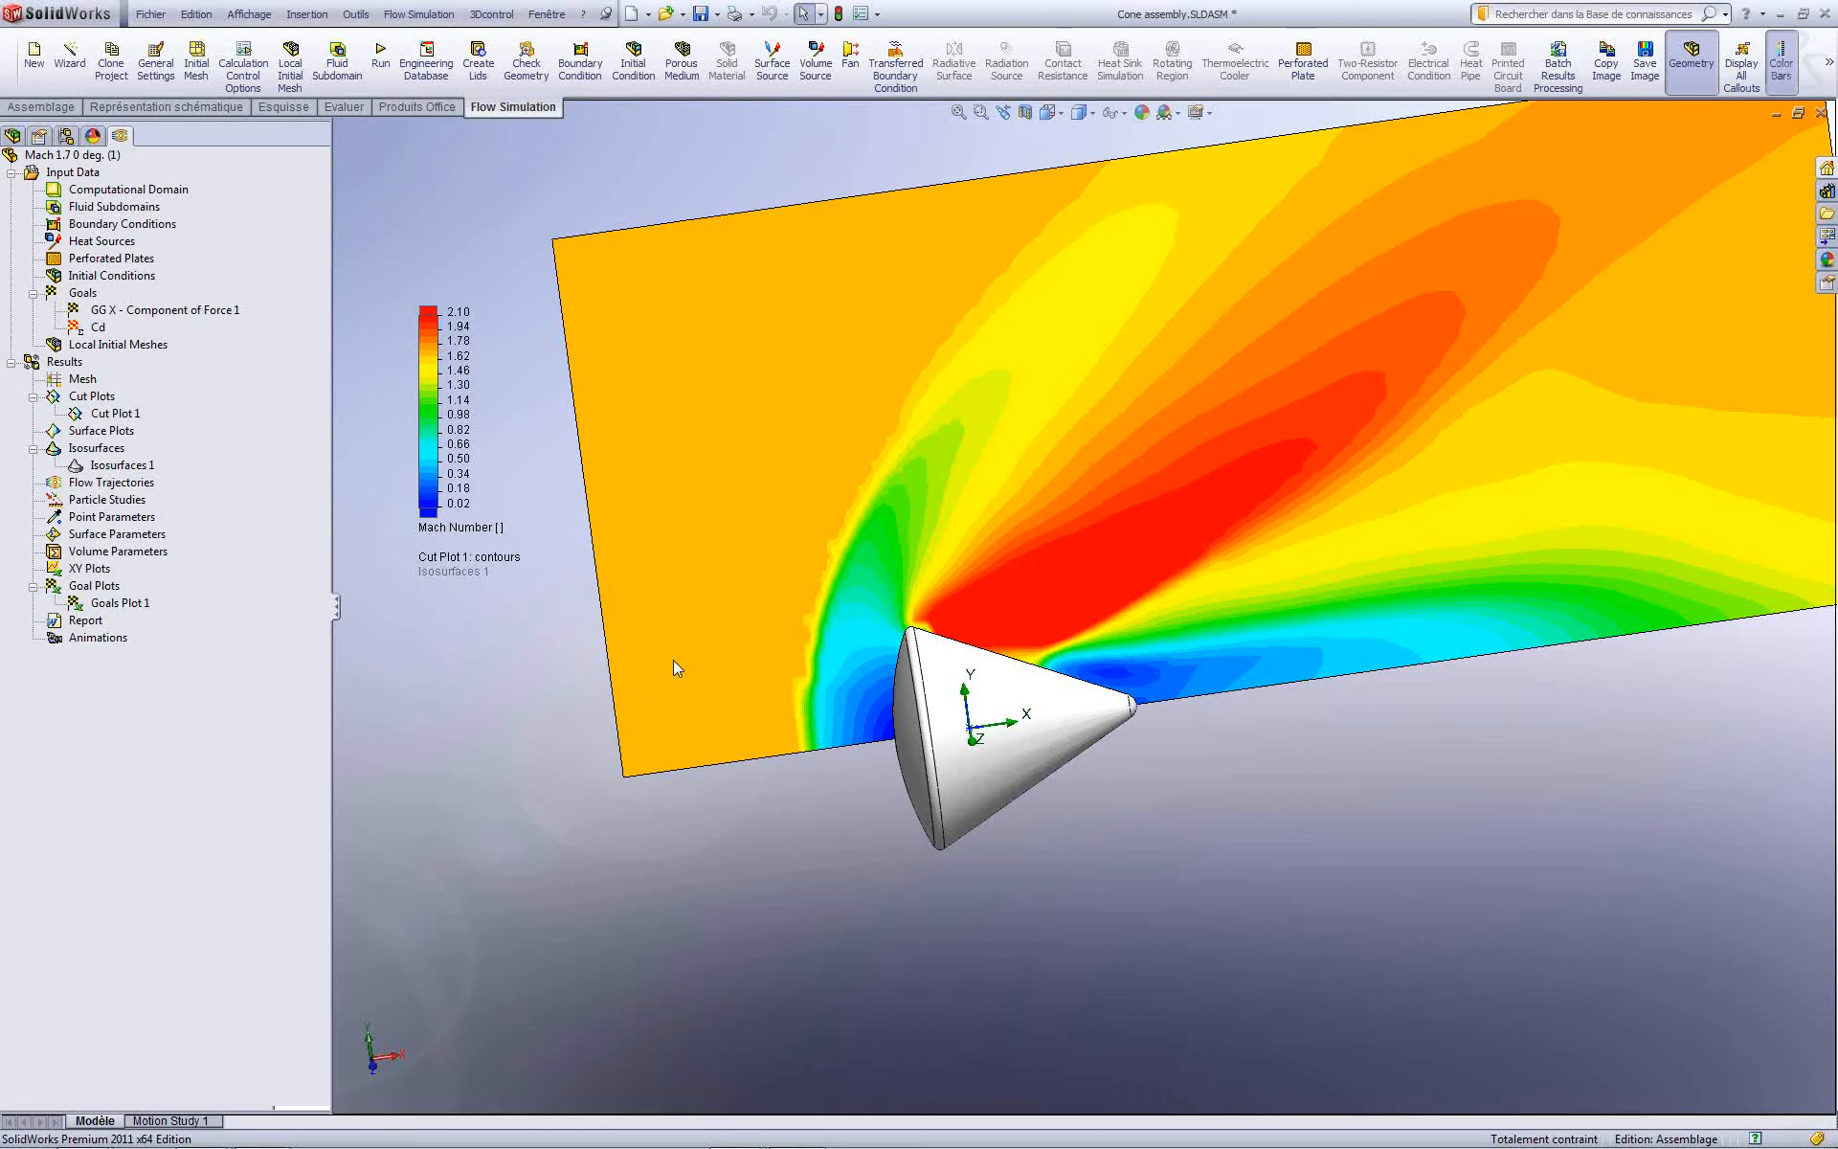
{"action": "middle_click_drag", "start_coordinate": [674, 659], "coordinate": [886, 639]}
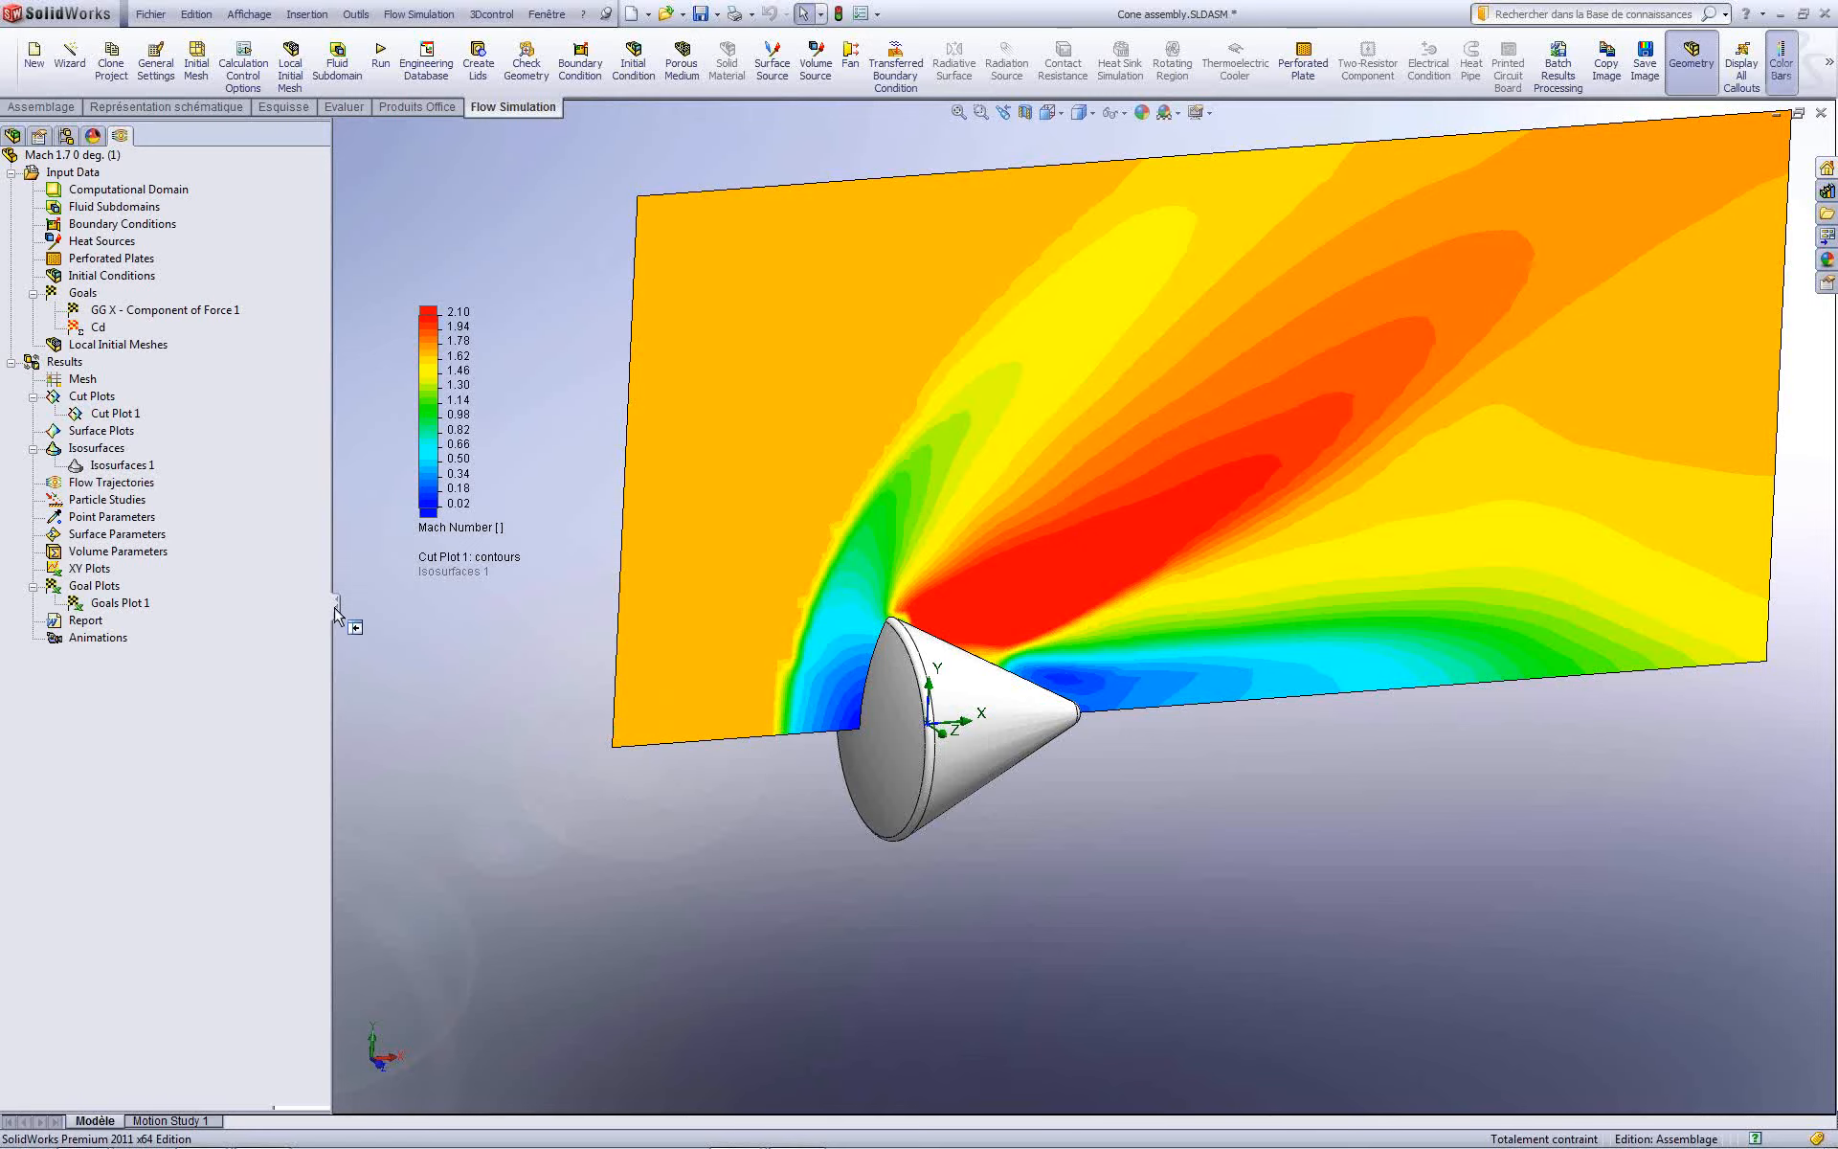
{"action": "middle_click_drag", "start_coordinate": [537, 627], "coordinate": [892, 531]}
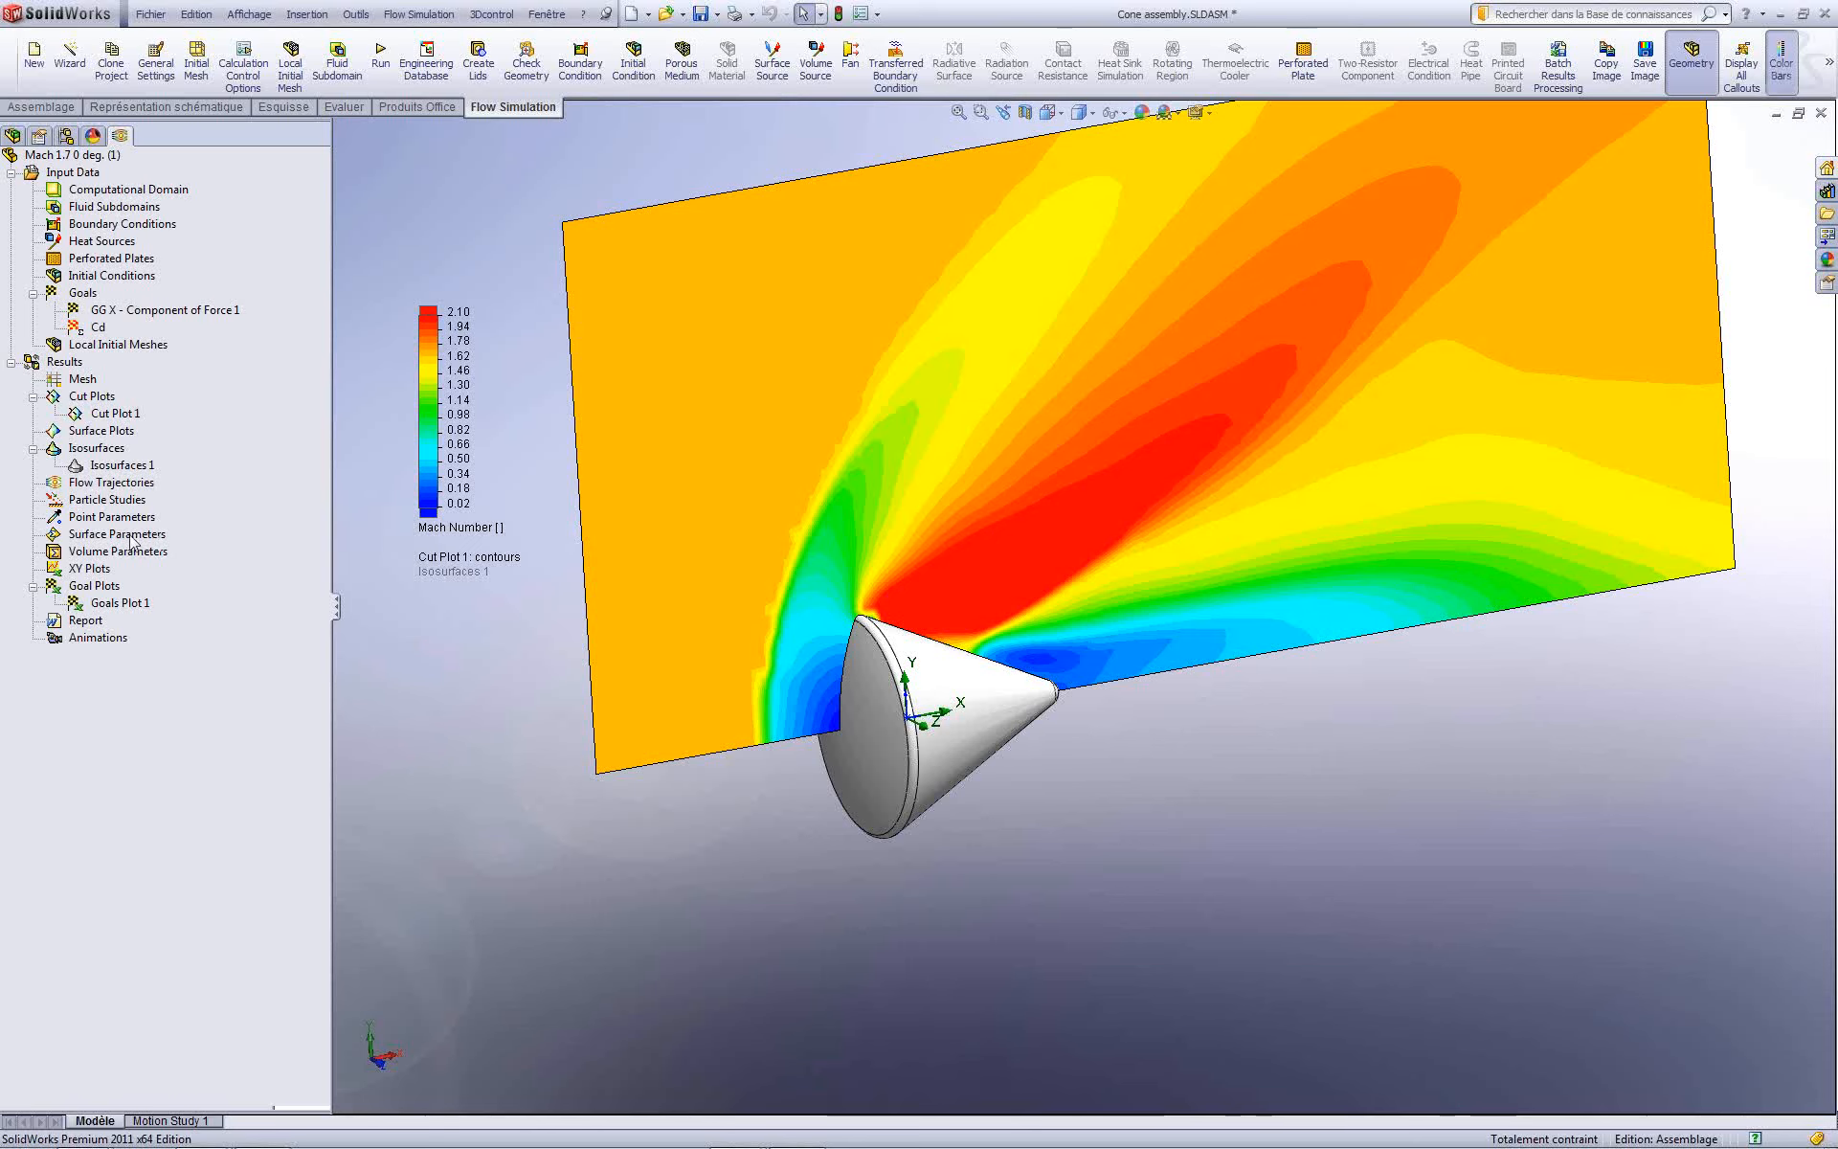
Step: Review the expression of the Cd equation goal and close its definition without changing anything
{"action": "right_click", "coordinate": [93, 329]}
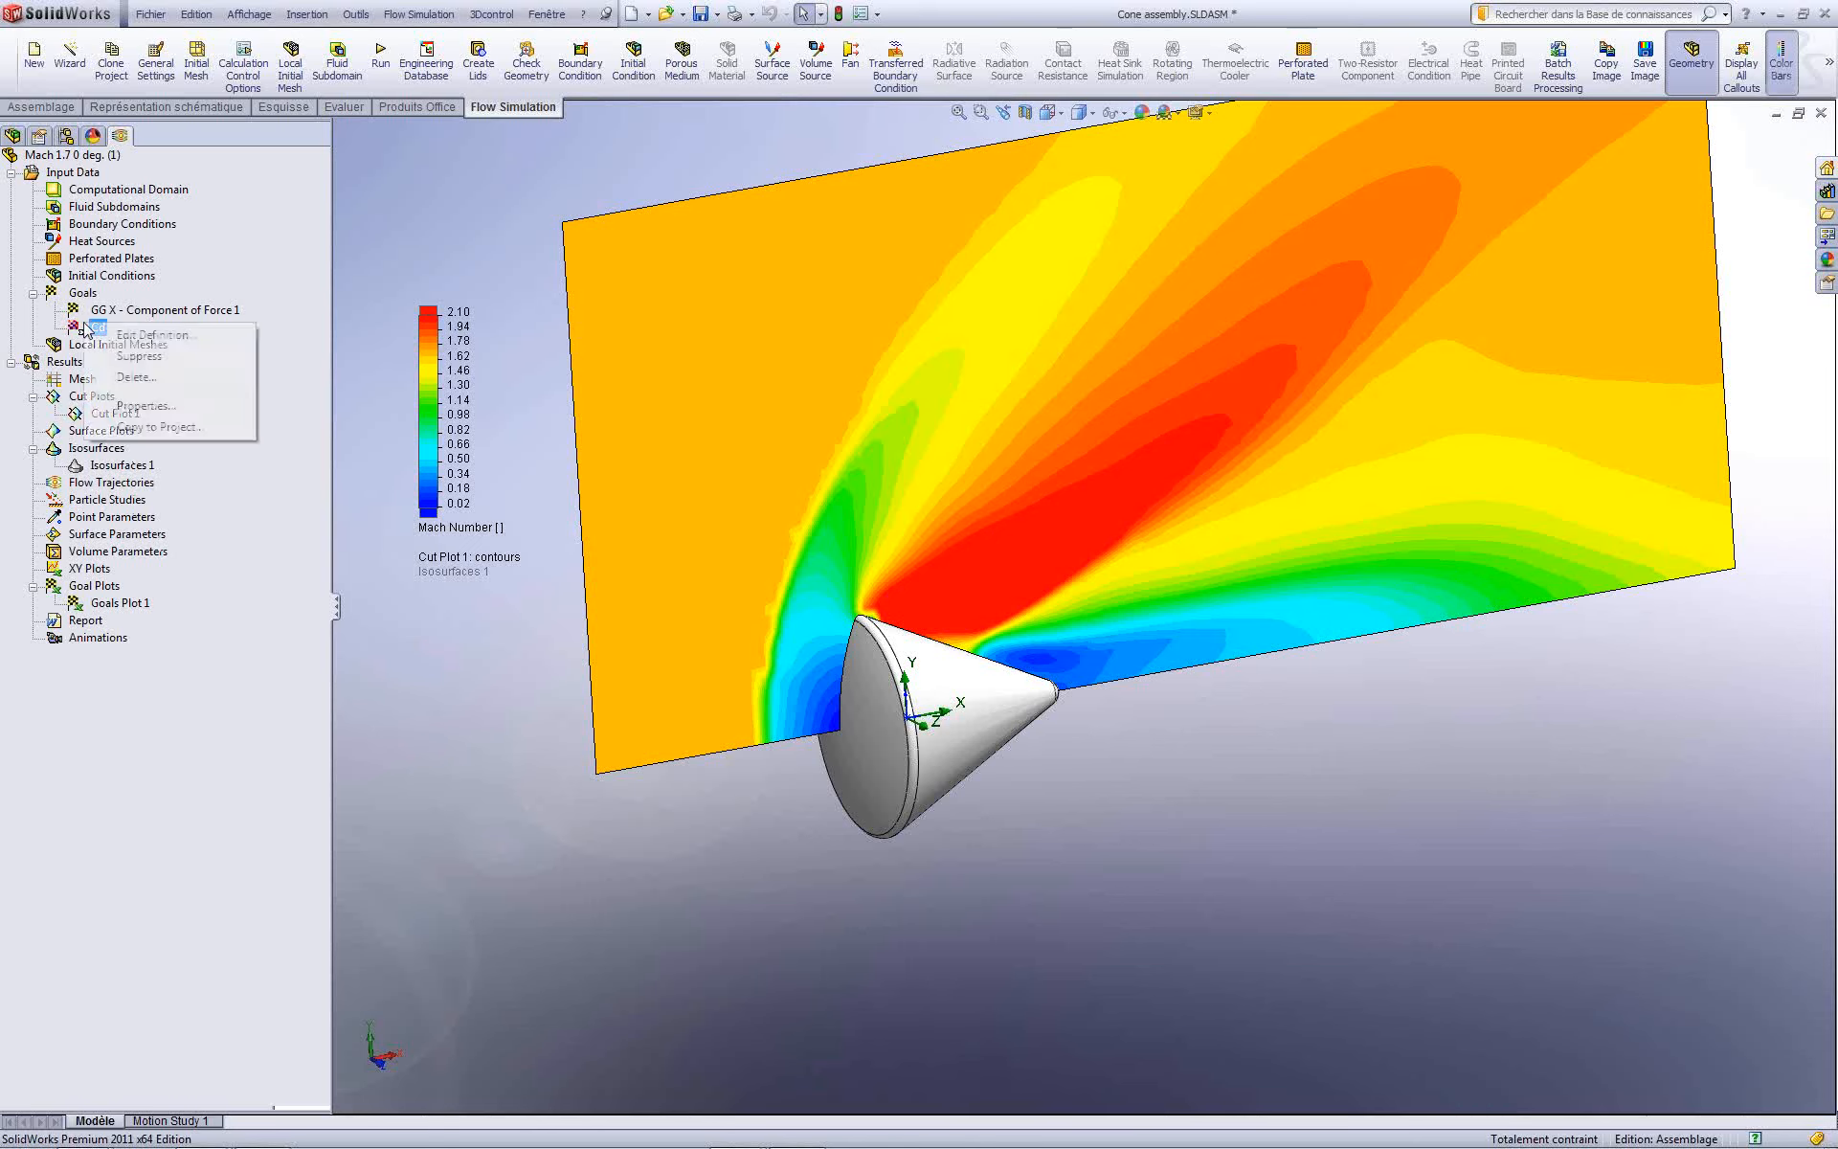
{"action": "left_click", "coordinate": [153, 335]}
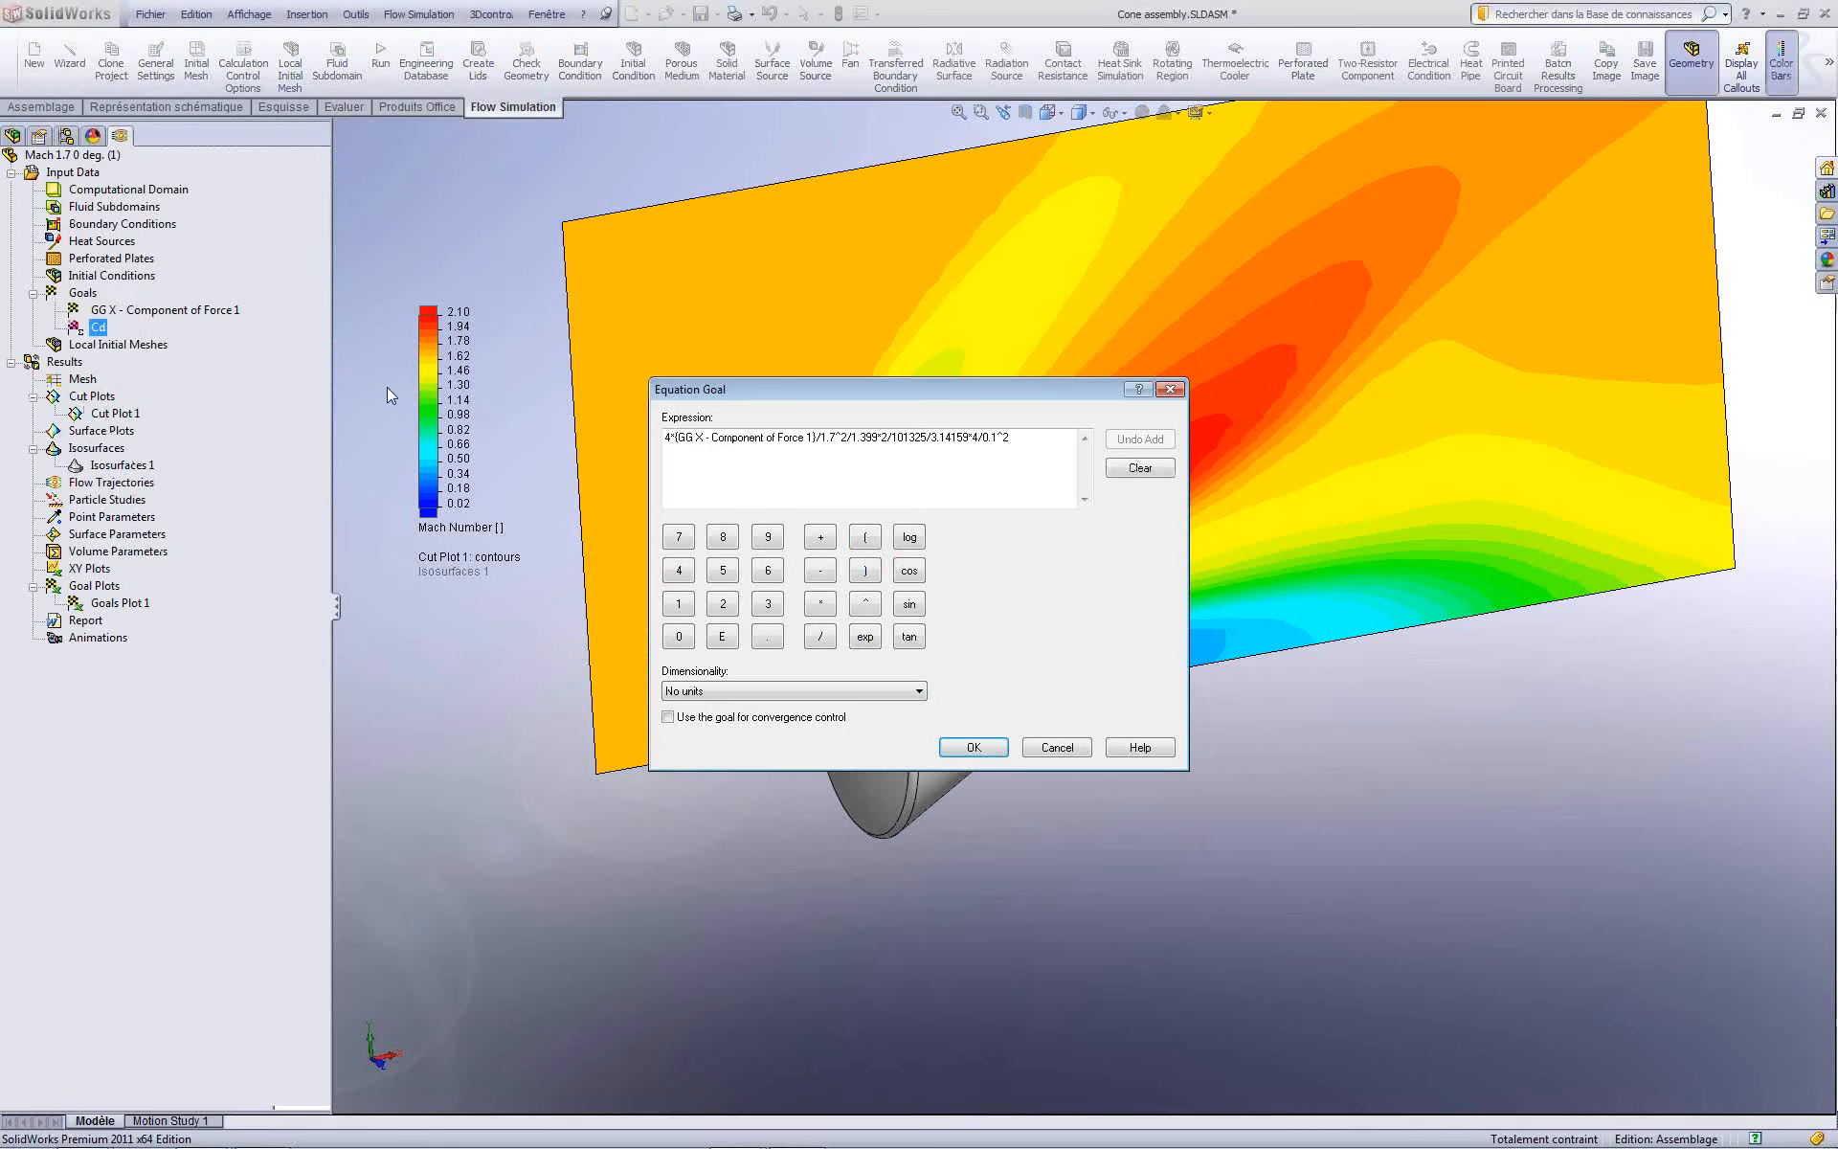
{"action": "left_click_drag", "start_coordinate": [858, 437], "coordinate": [648, 428]}
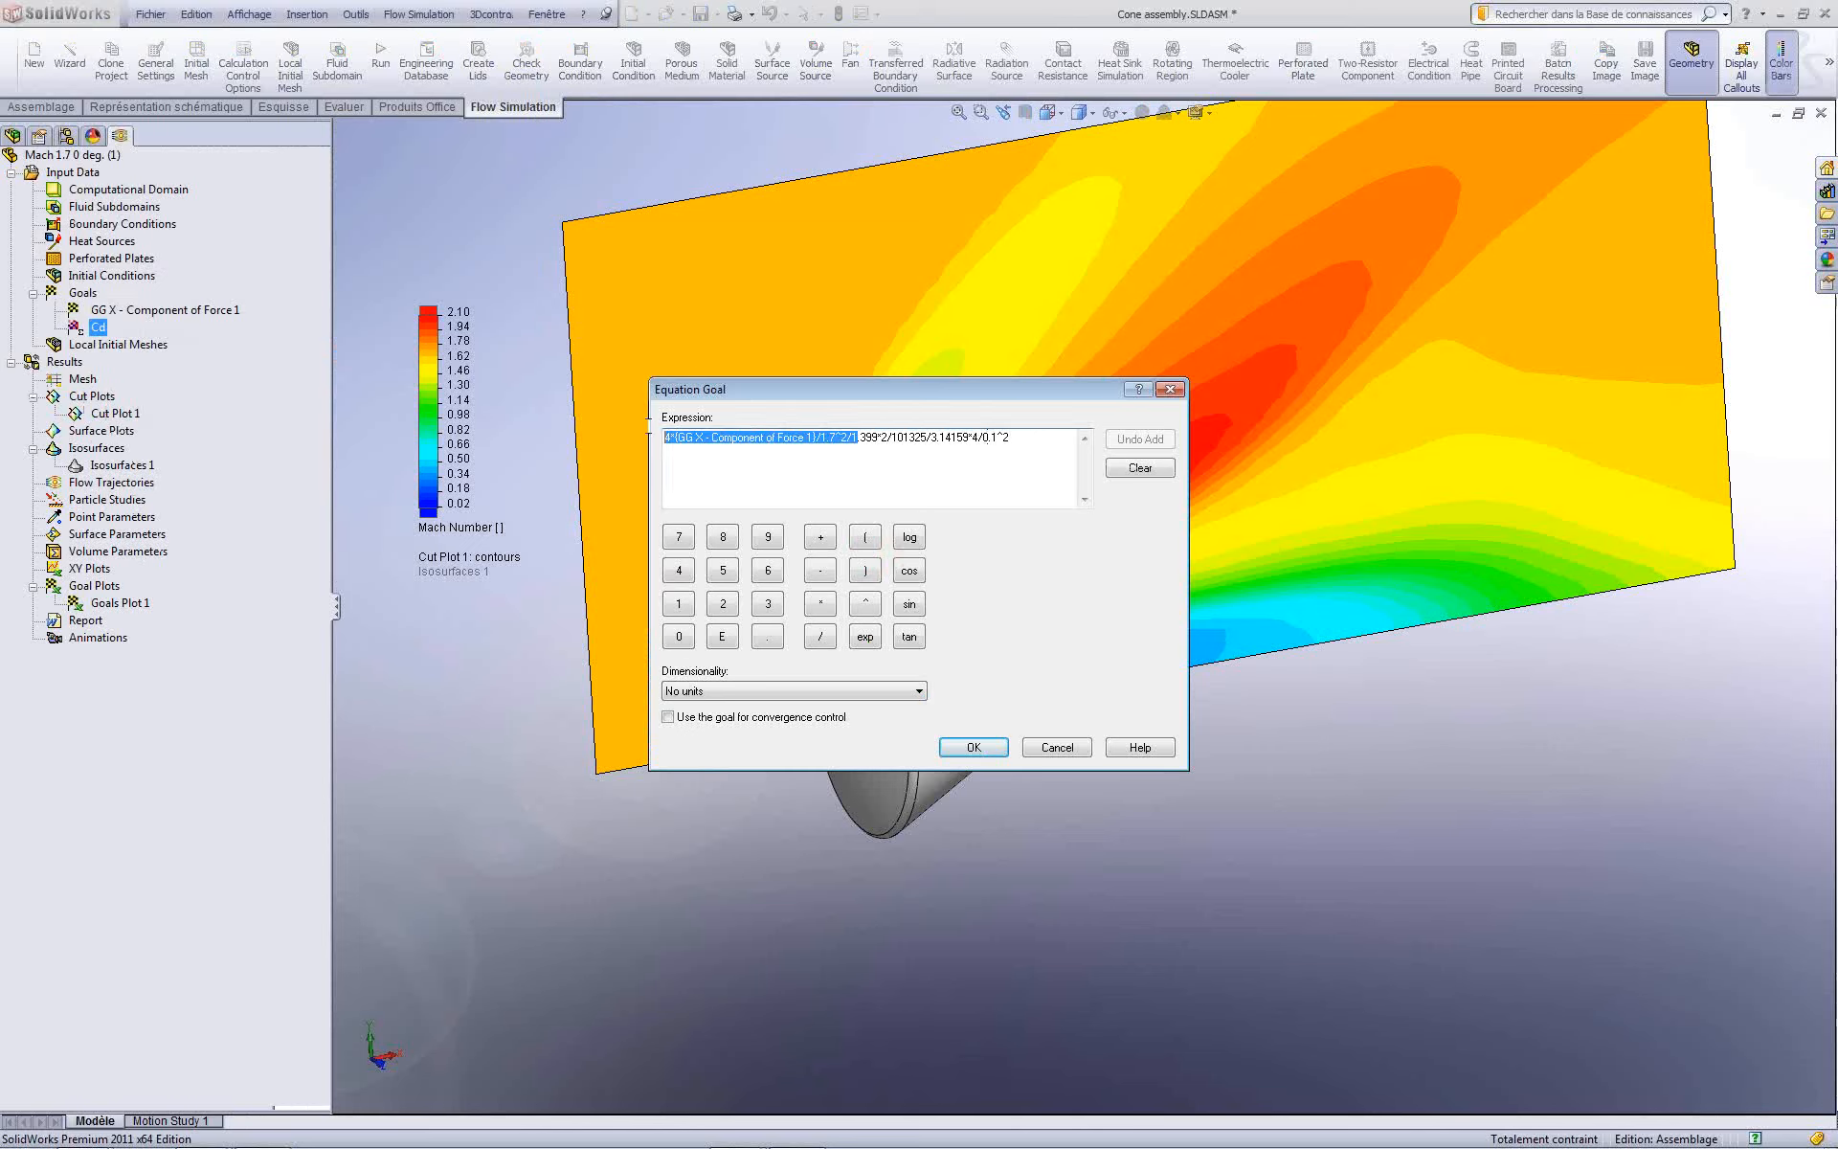
{"action": "left_click", "coordinate": [1027, 449]}
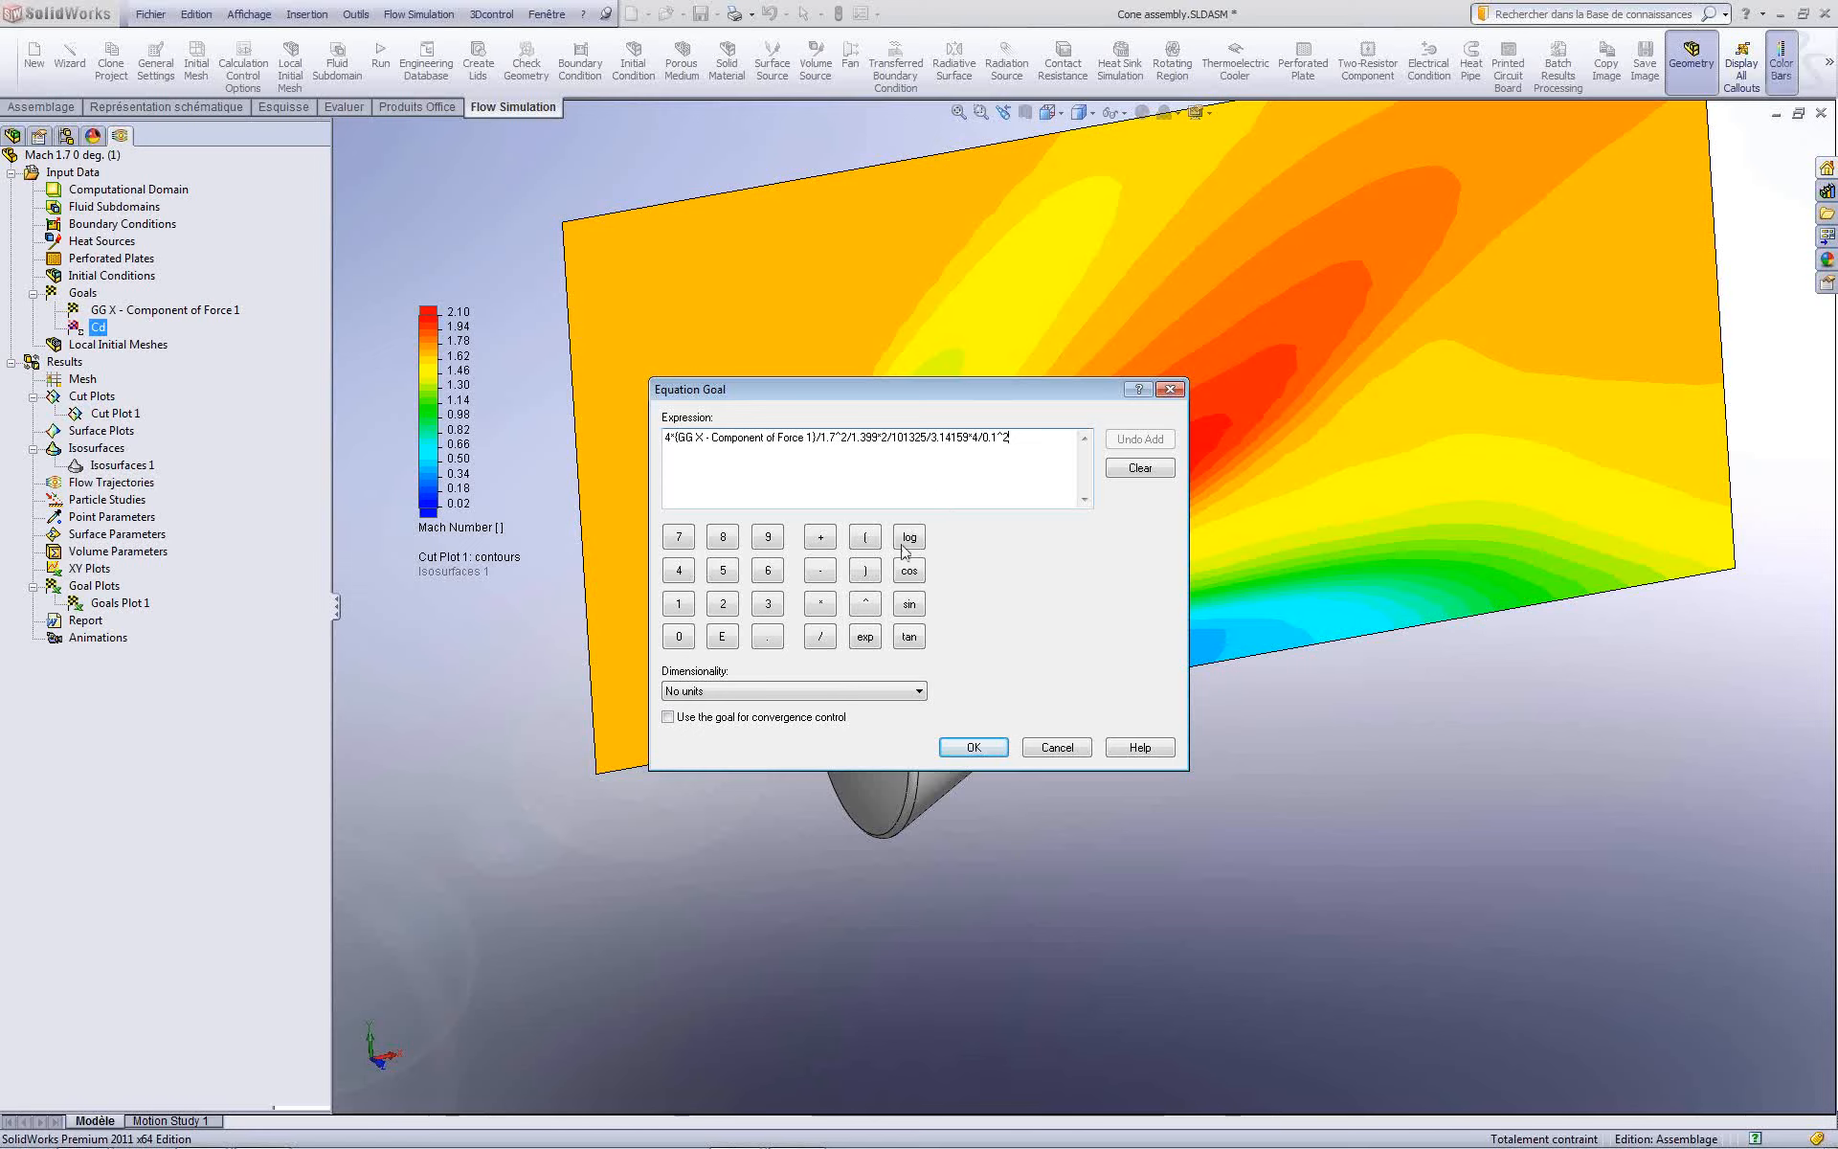
{"action": "left_click", "coordinate": [1058, 749]}
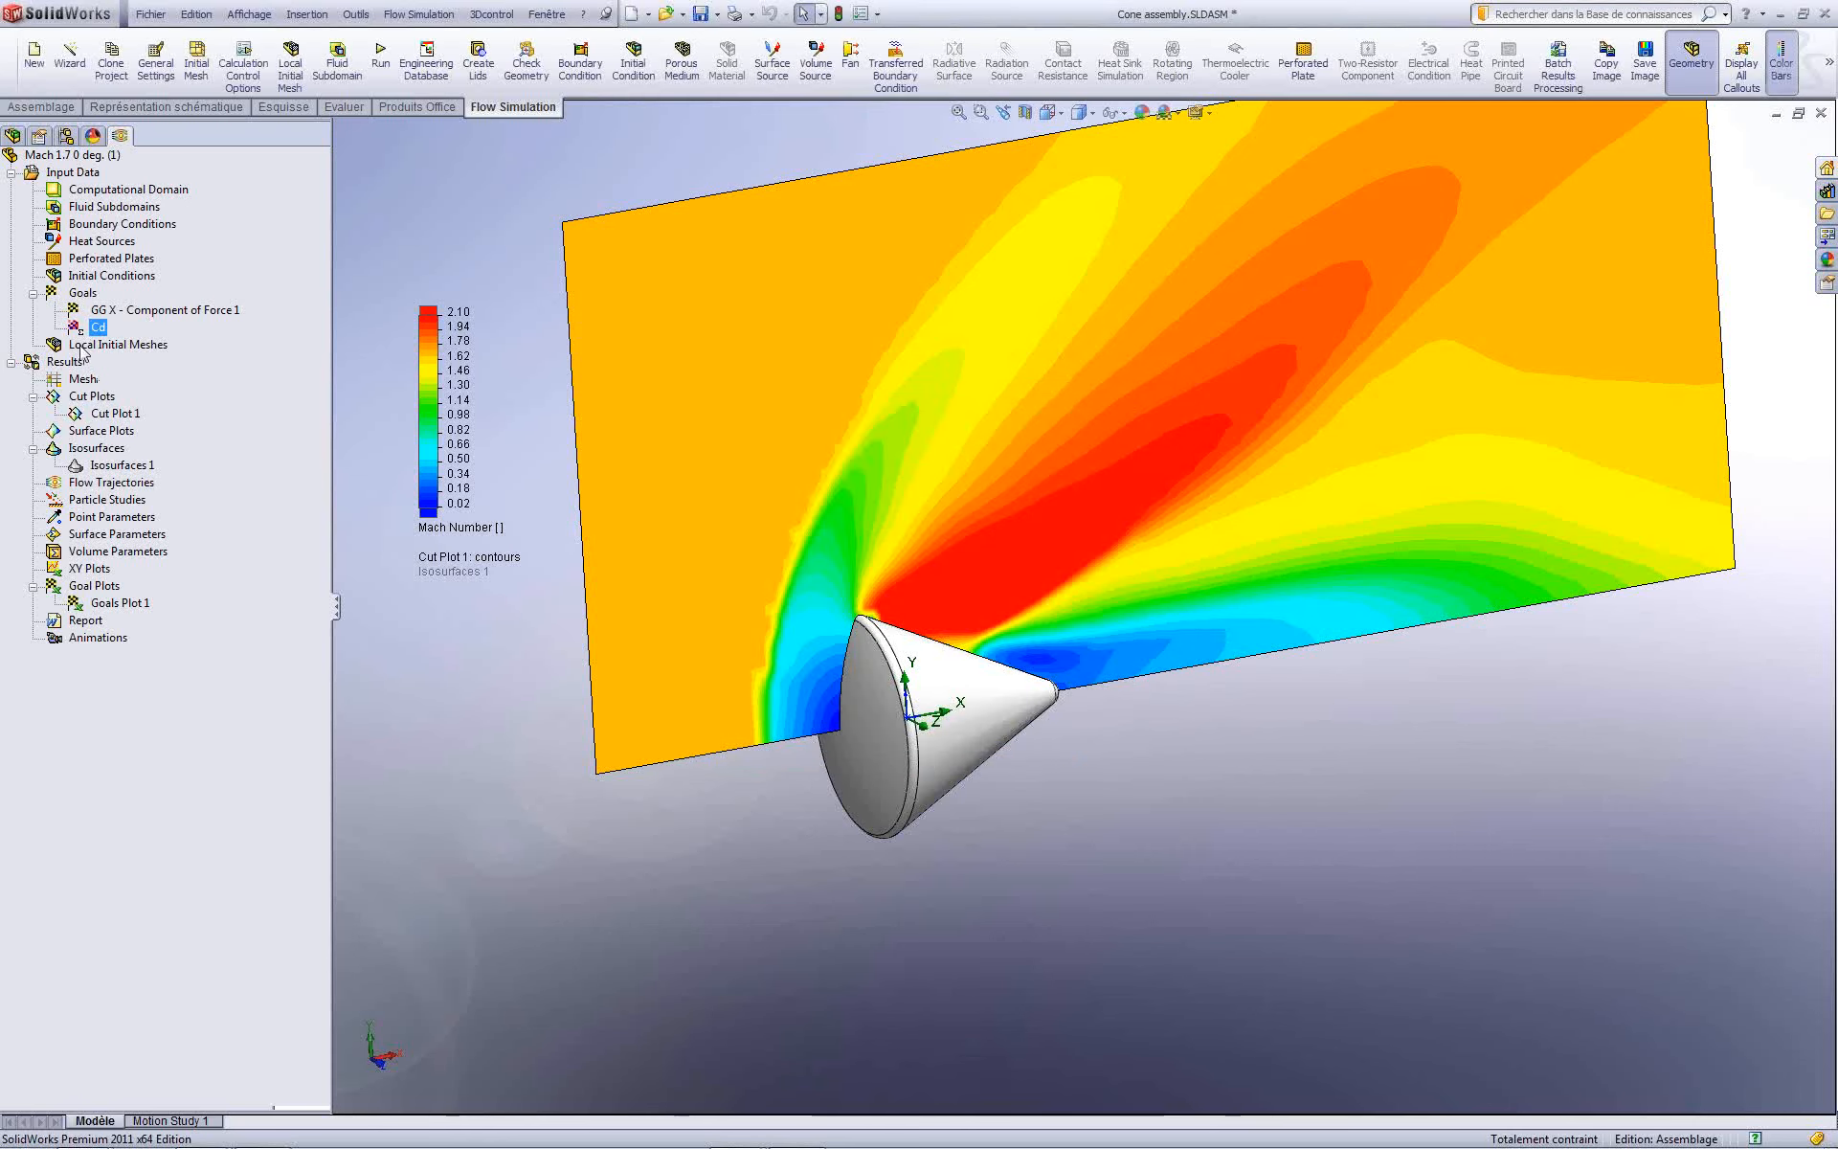
{"action": "right_click", "coordinate": [83, 335]}
{"action": "left_click", "coordinate": [113, 413]}
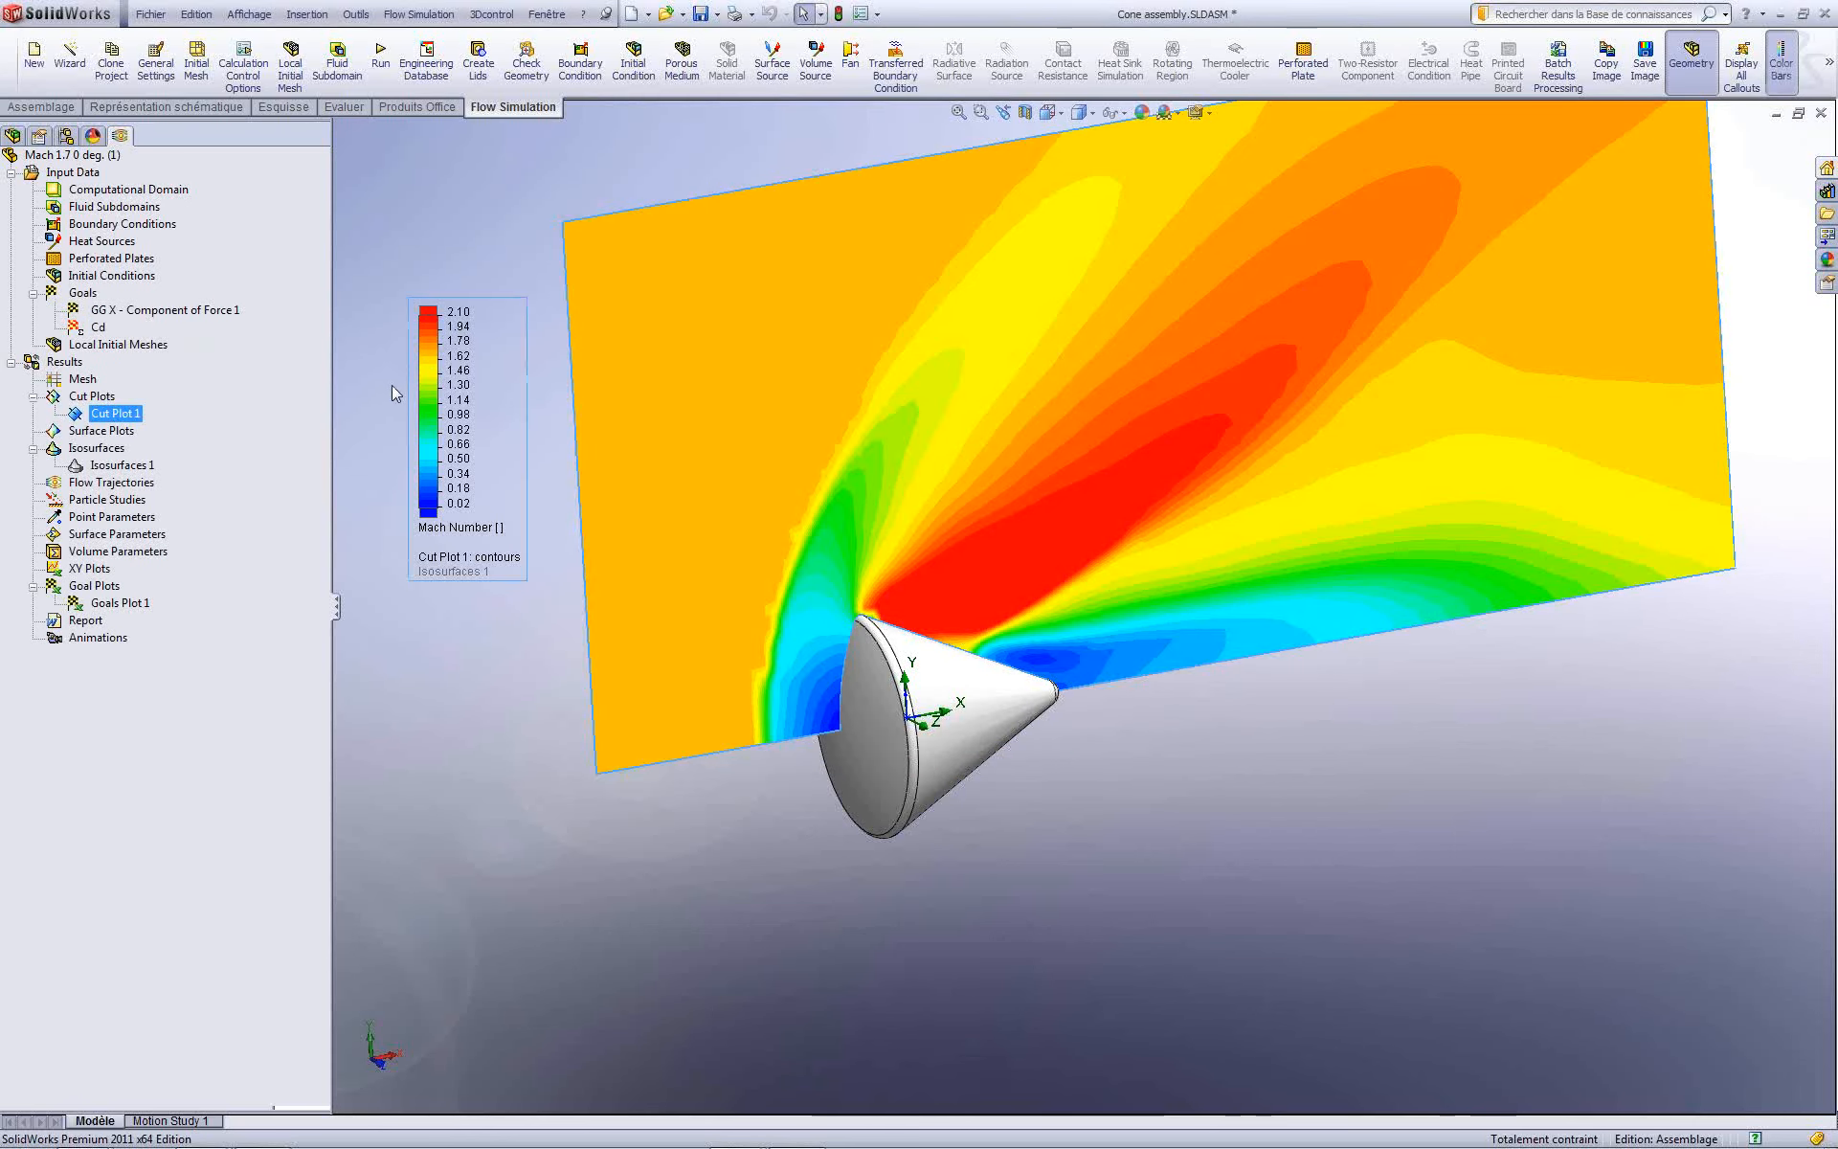
{"action": "left_click", "coordinate": [440, 743]}
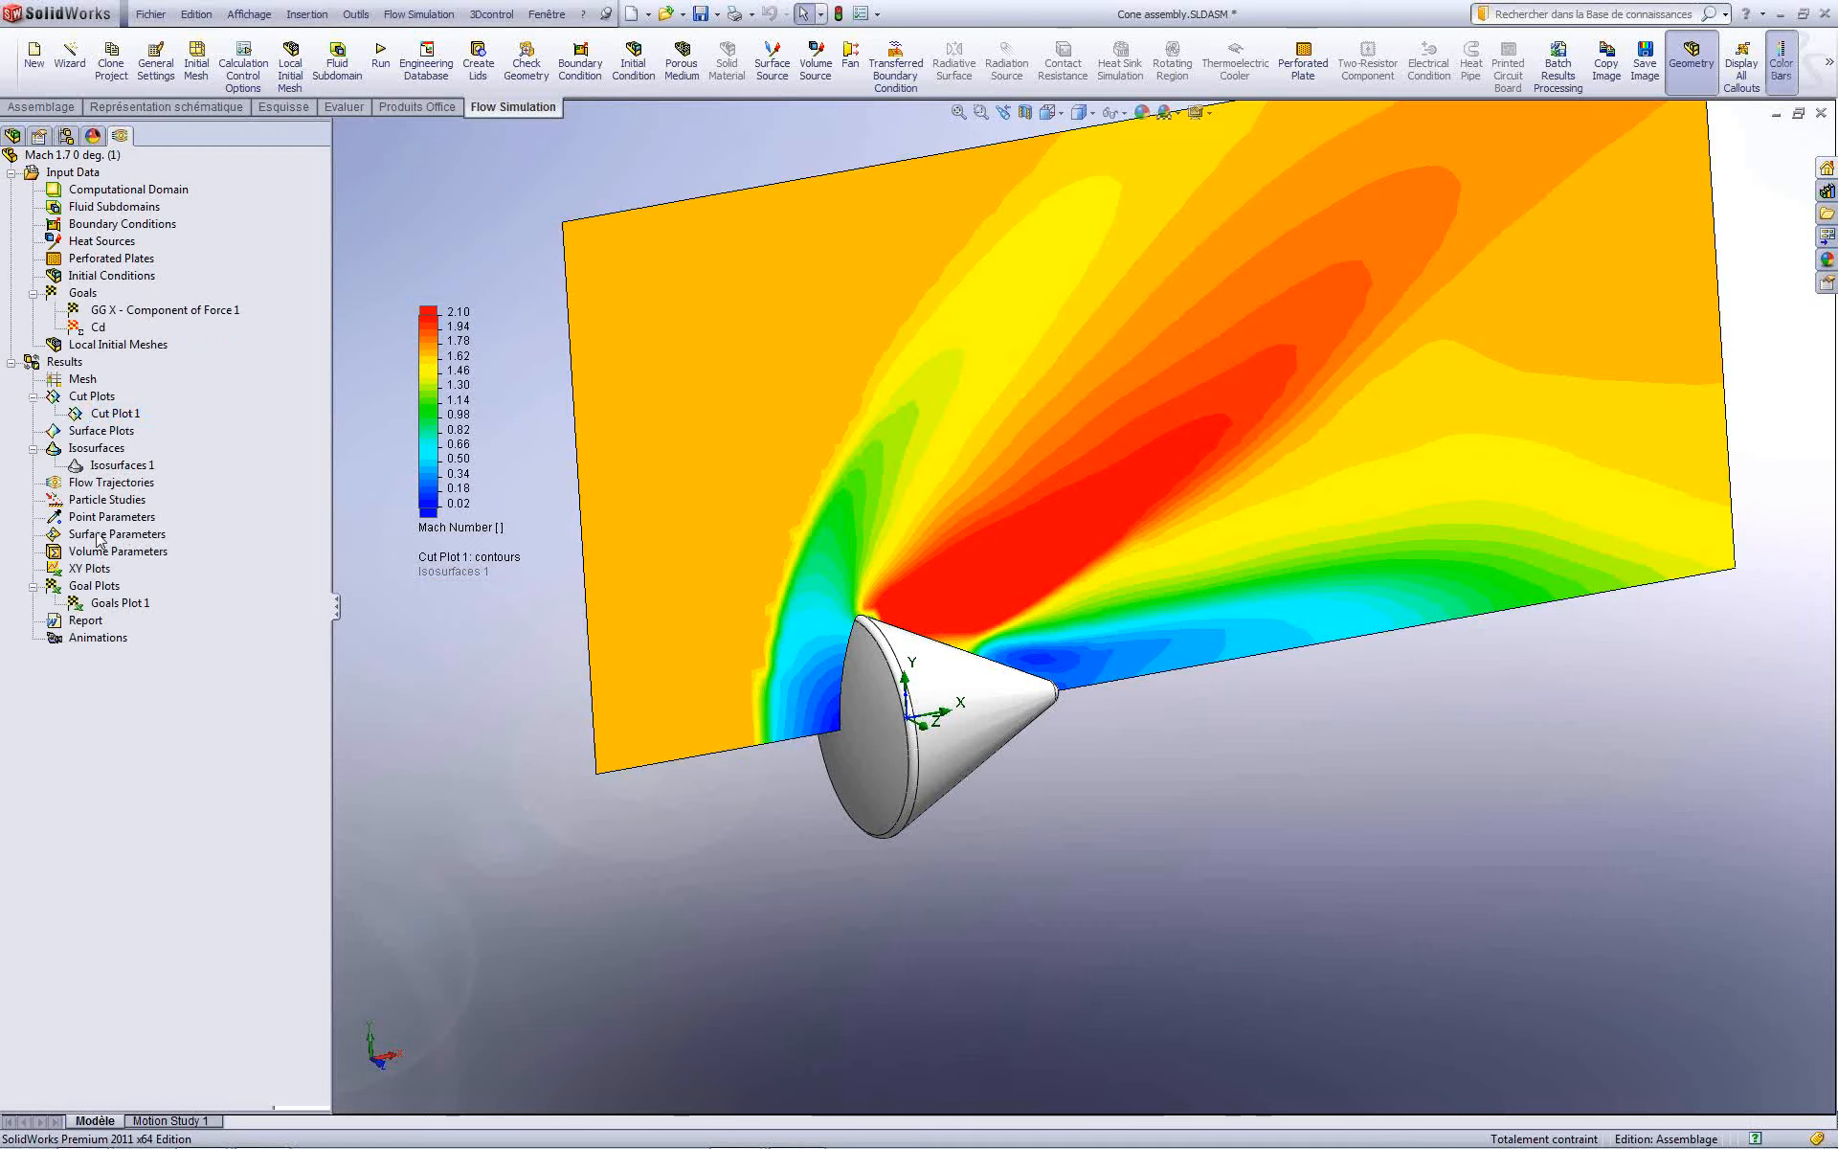
Step: Edit Goals Plot 1 to include only the Cd goal, excluding the X component of force, and export it to Excel
{"action": "right_click", "coordinate": [99, 606]}
{"action": "left_click", "coordinate": [134, 618]}
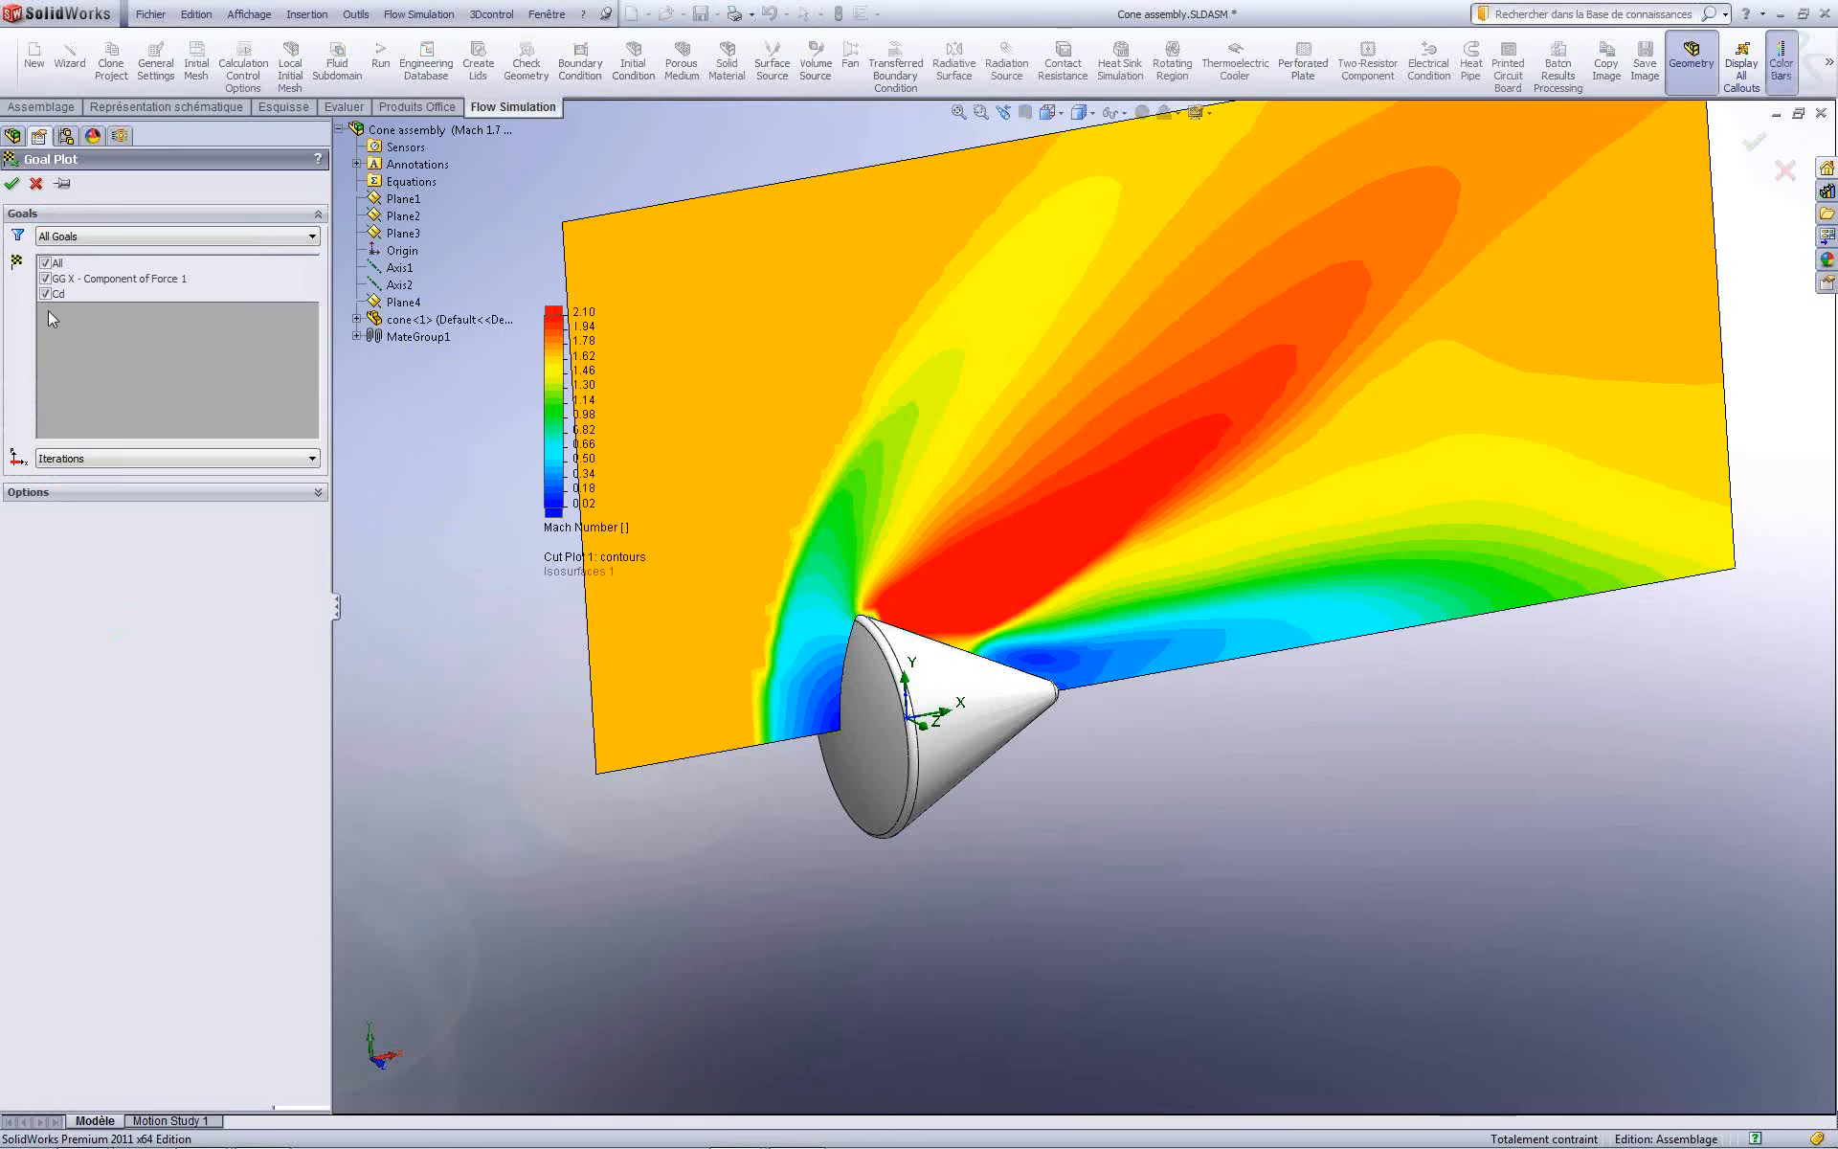
{"action": "left_click", "coordinate": [45, 278]}
{"action": "left_click", "coordinate": [12, 183]}
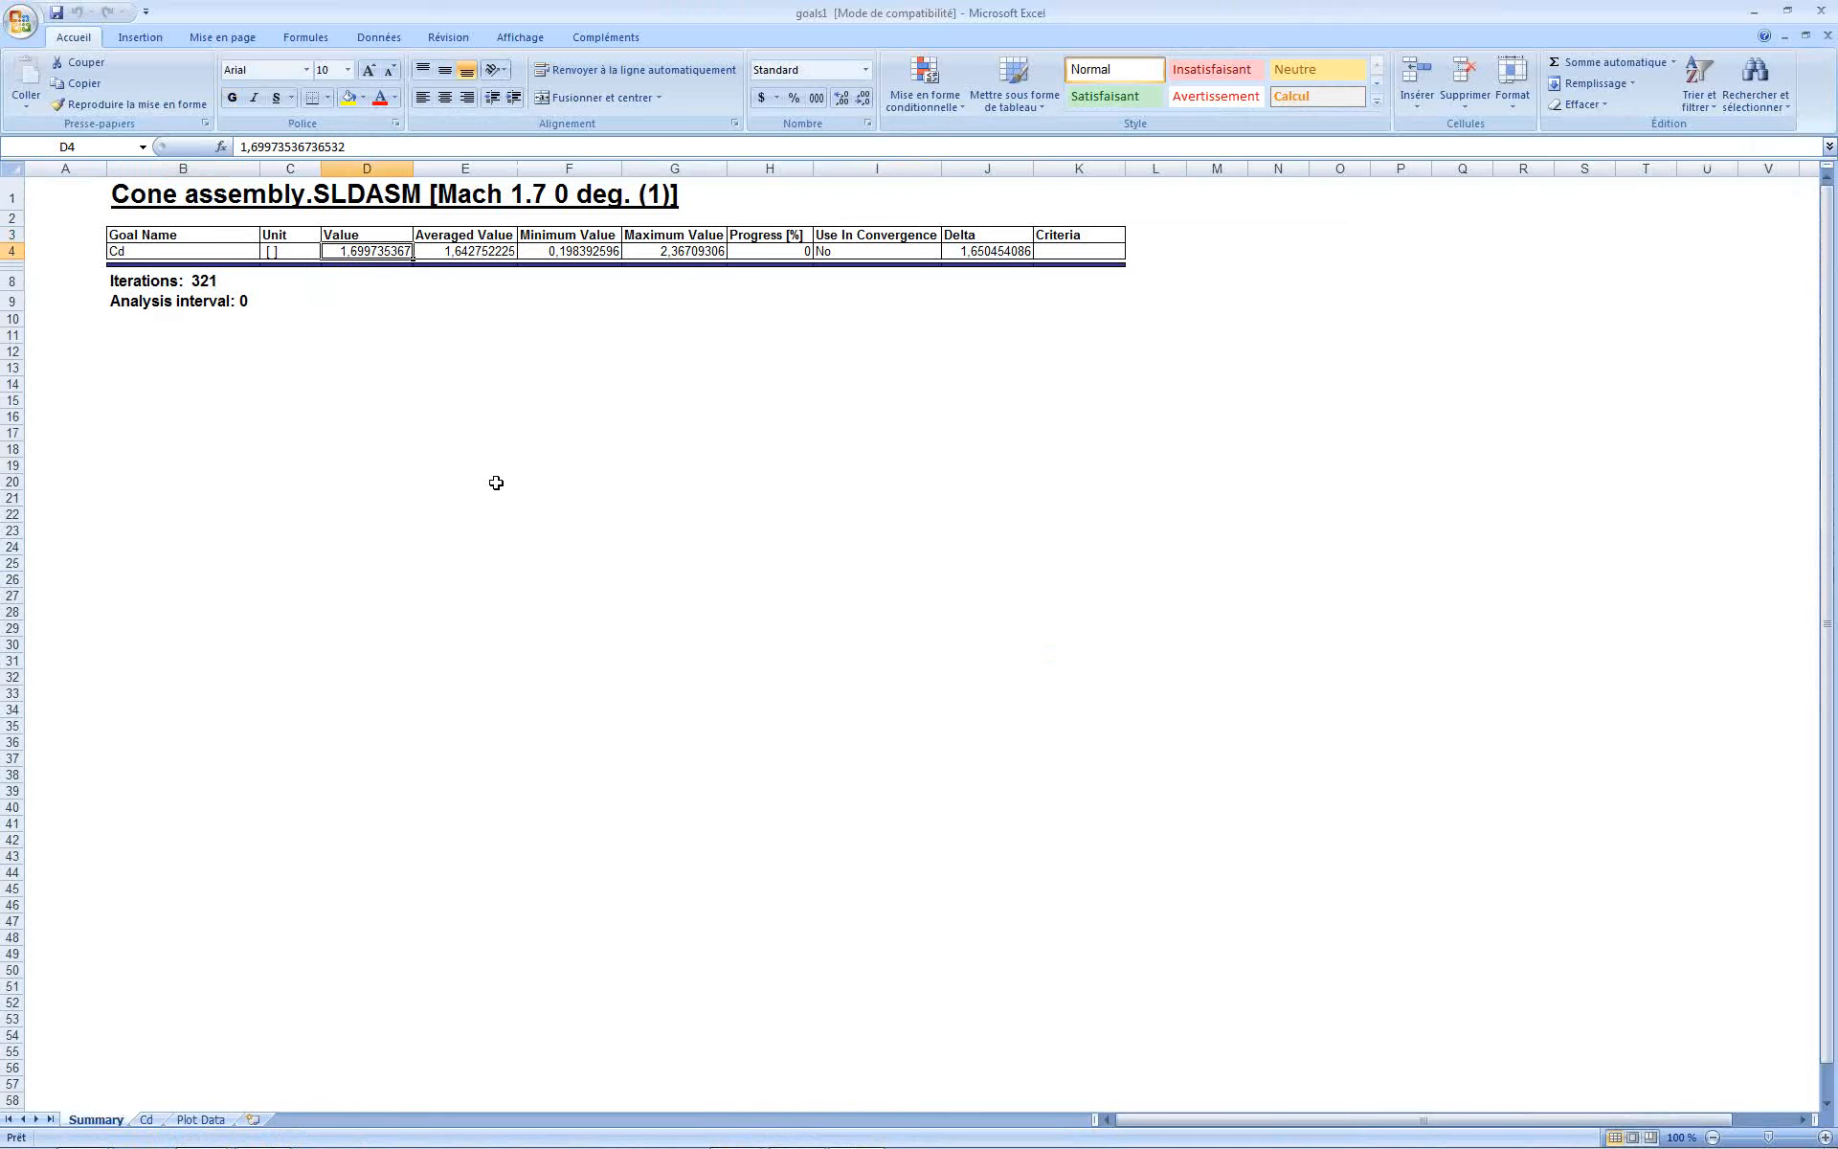
Step: Examine the Cd convergence chart in the exported workbook, and close Excel without saving
{"action": "left_click", "coordinate": [145, 1119]}
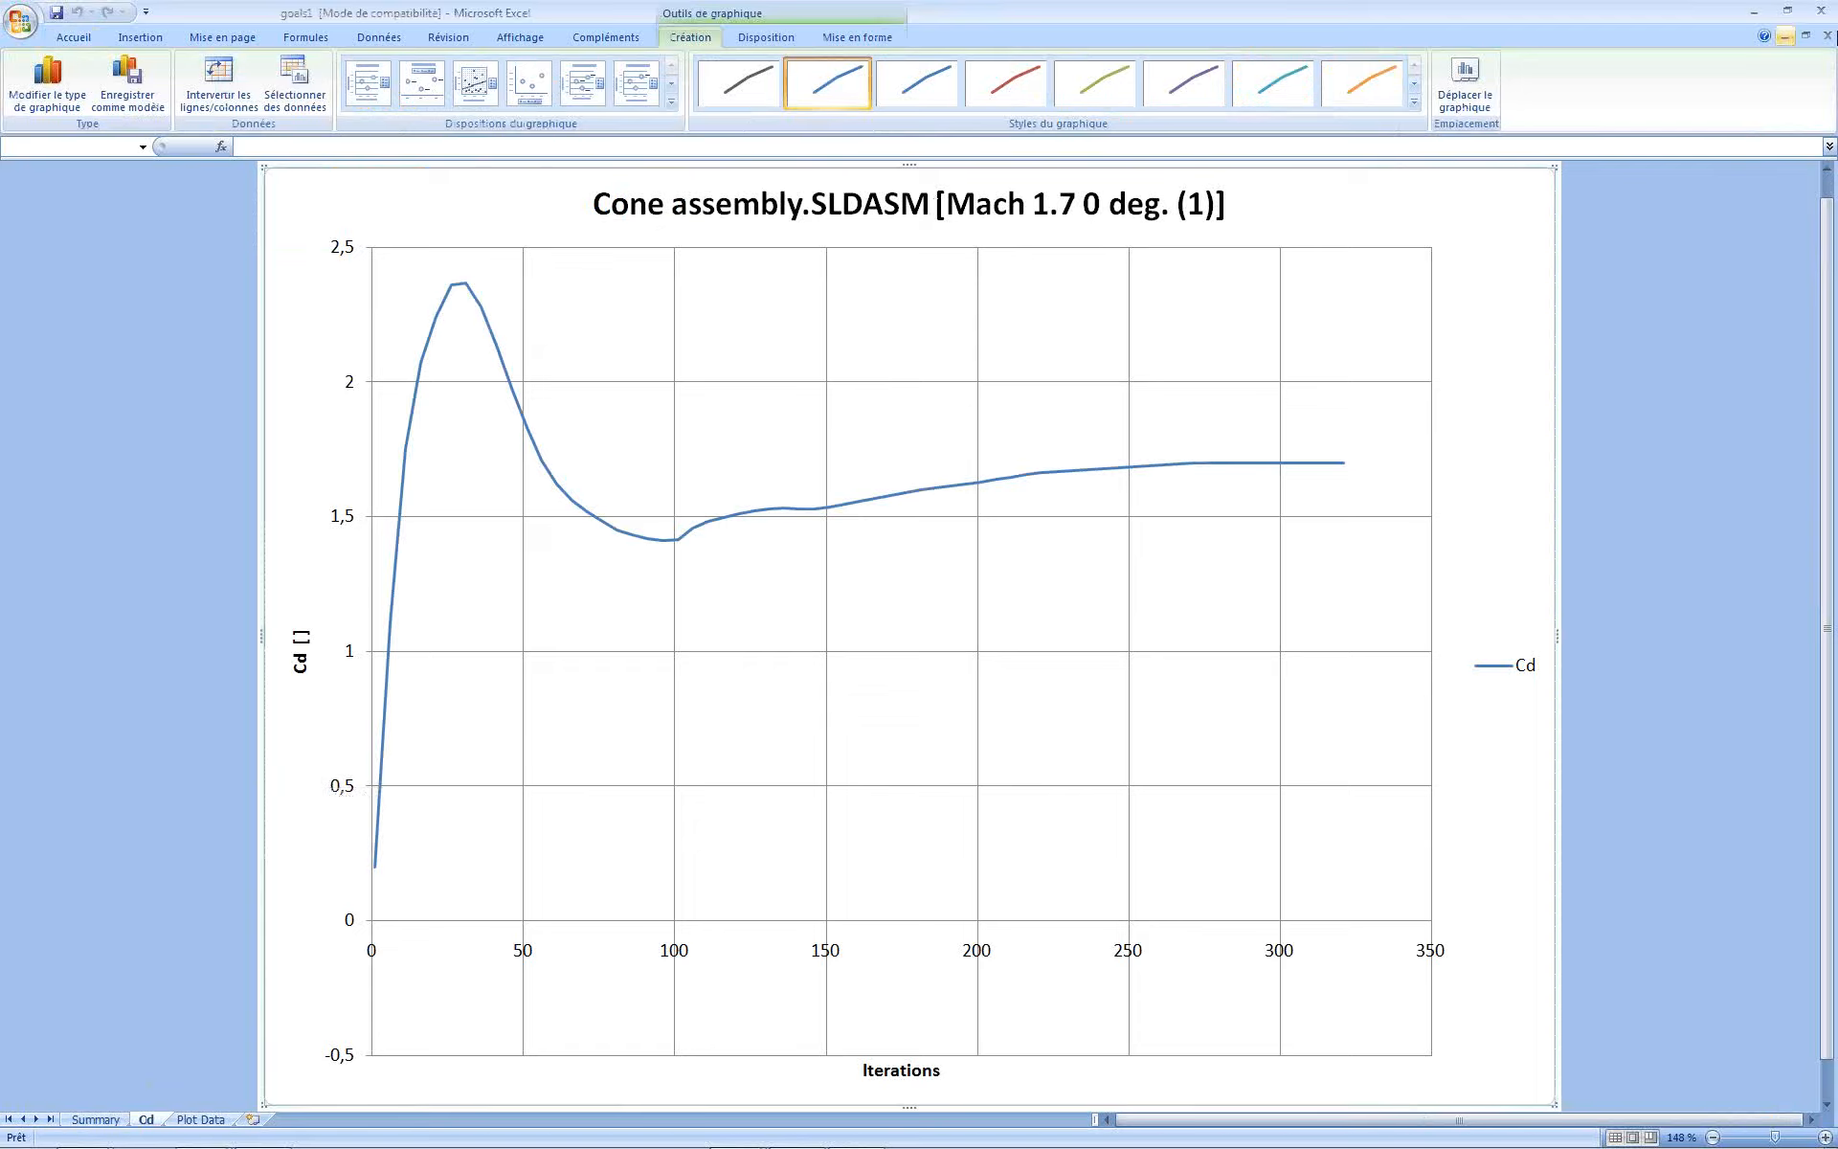
{"action": "left_click", "coordinate": [1822, 13]}
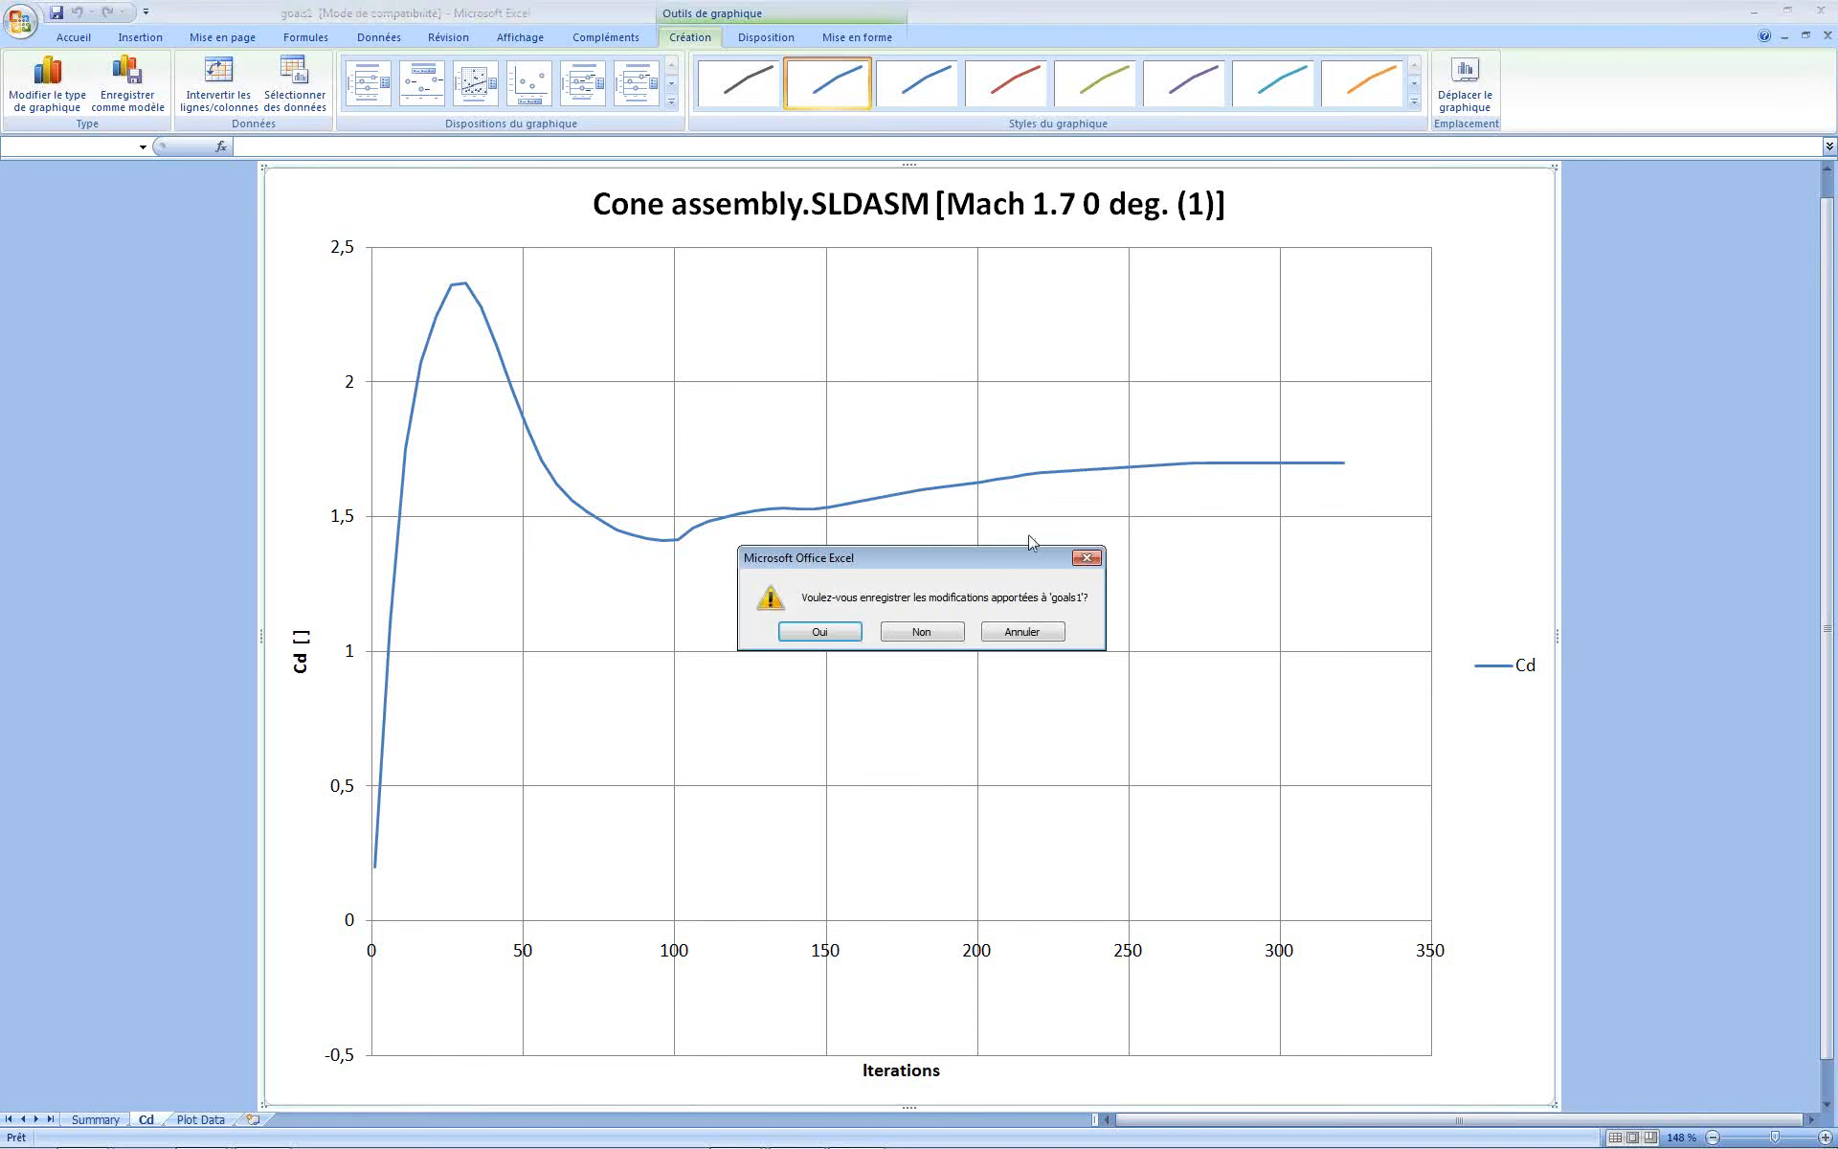
{"action": "left_click", "coordinate": [933, 629]}
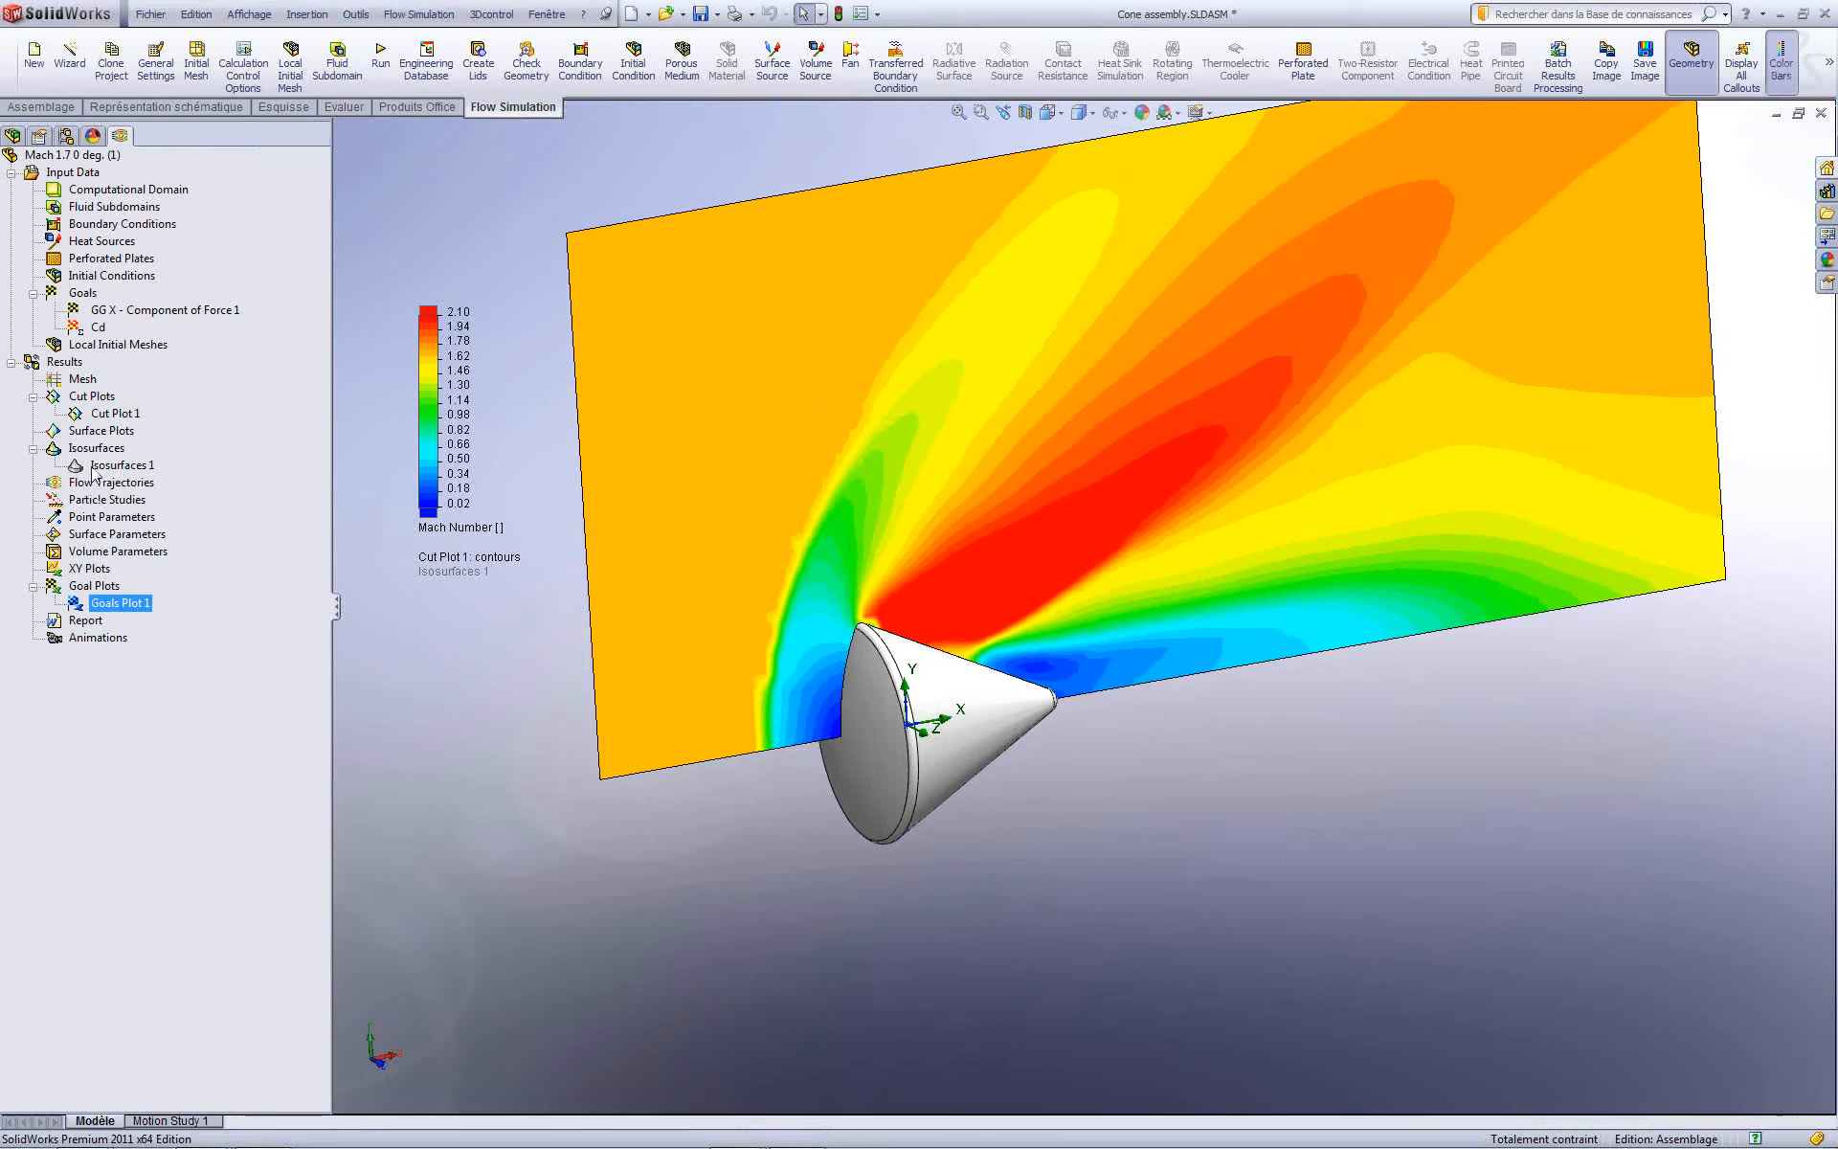
Step: Hide Cut Plot 1 and close the cone assembly without saving its changes
{"action": "right_click", "coordinate": [104, 414]}
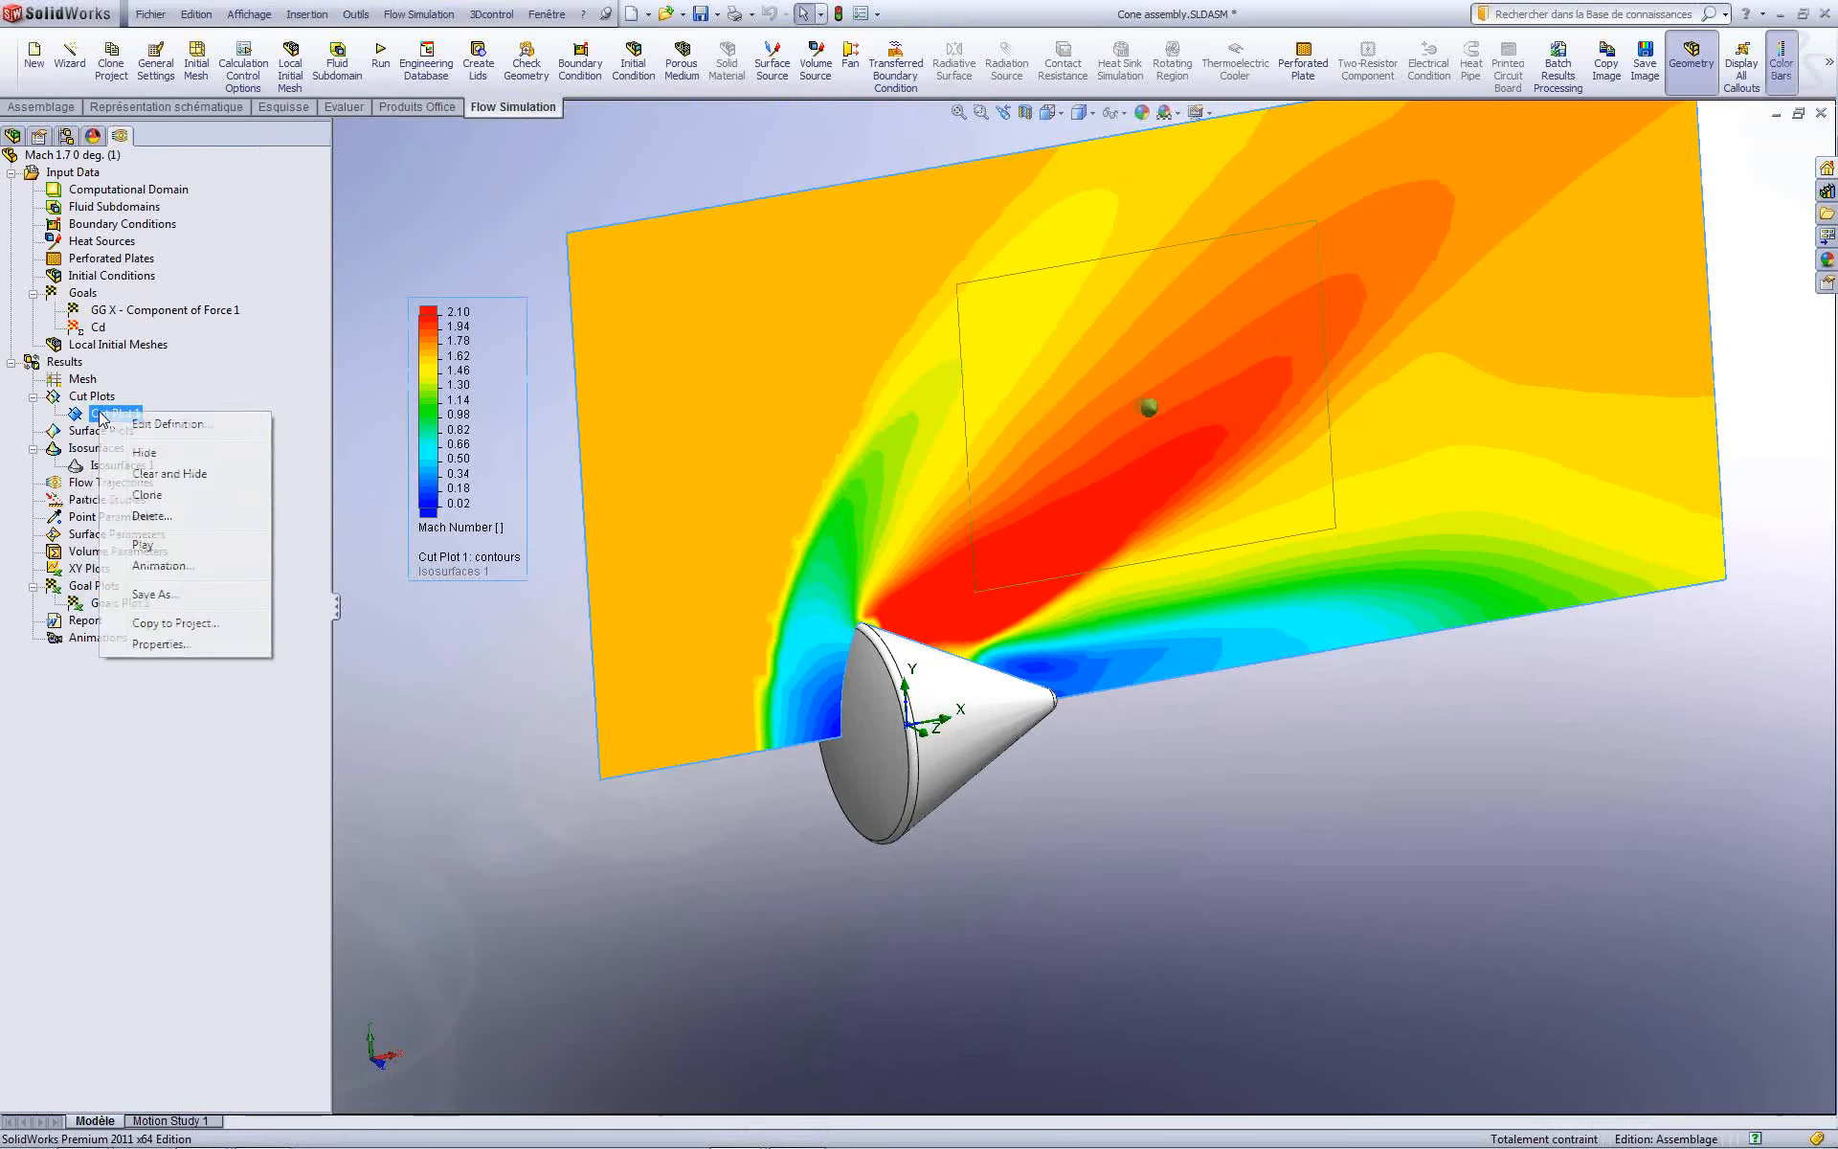
{"action": "left_click", "coordinate": [143, 453]}
{"action": "scroll", "coordinate": [784, 747], "scroll_direction": "down", "scroll_amount": 4}
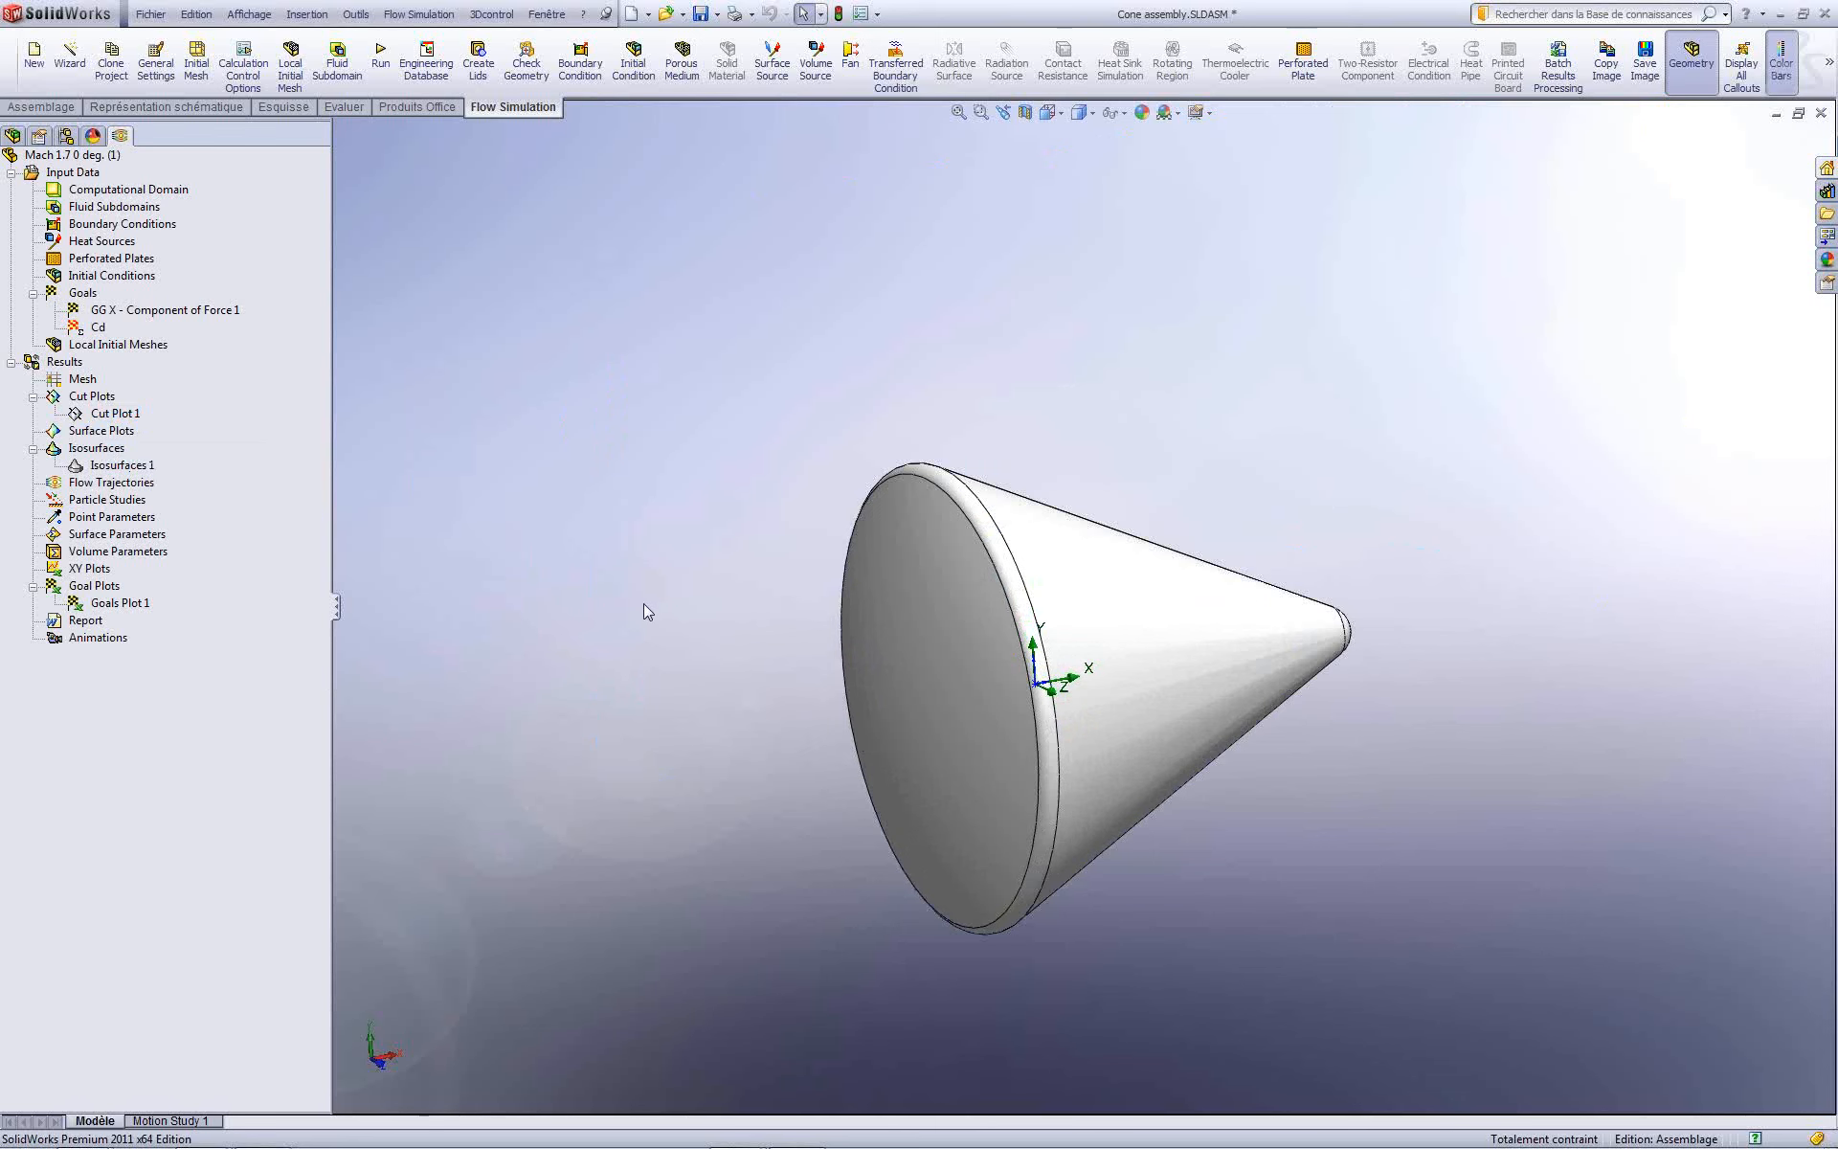
{"action": "key", "text": "ctrl+w"}
{"action": "left_click", "coordinate": [908, 628]}
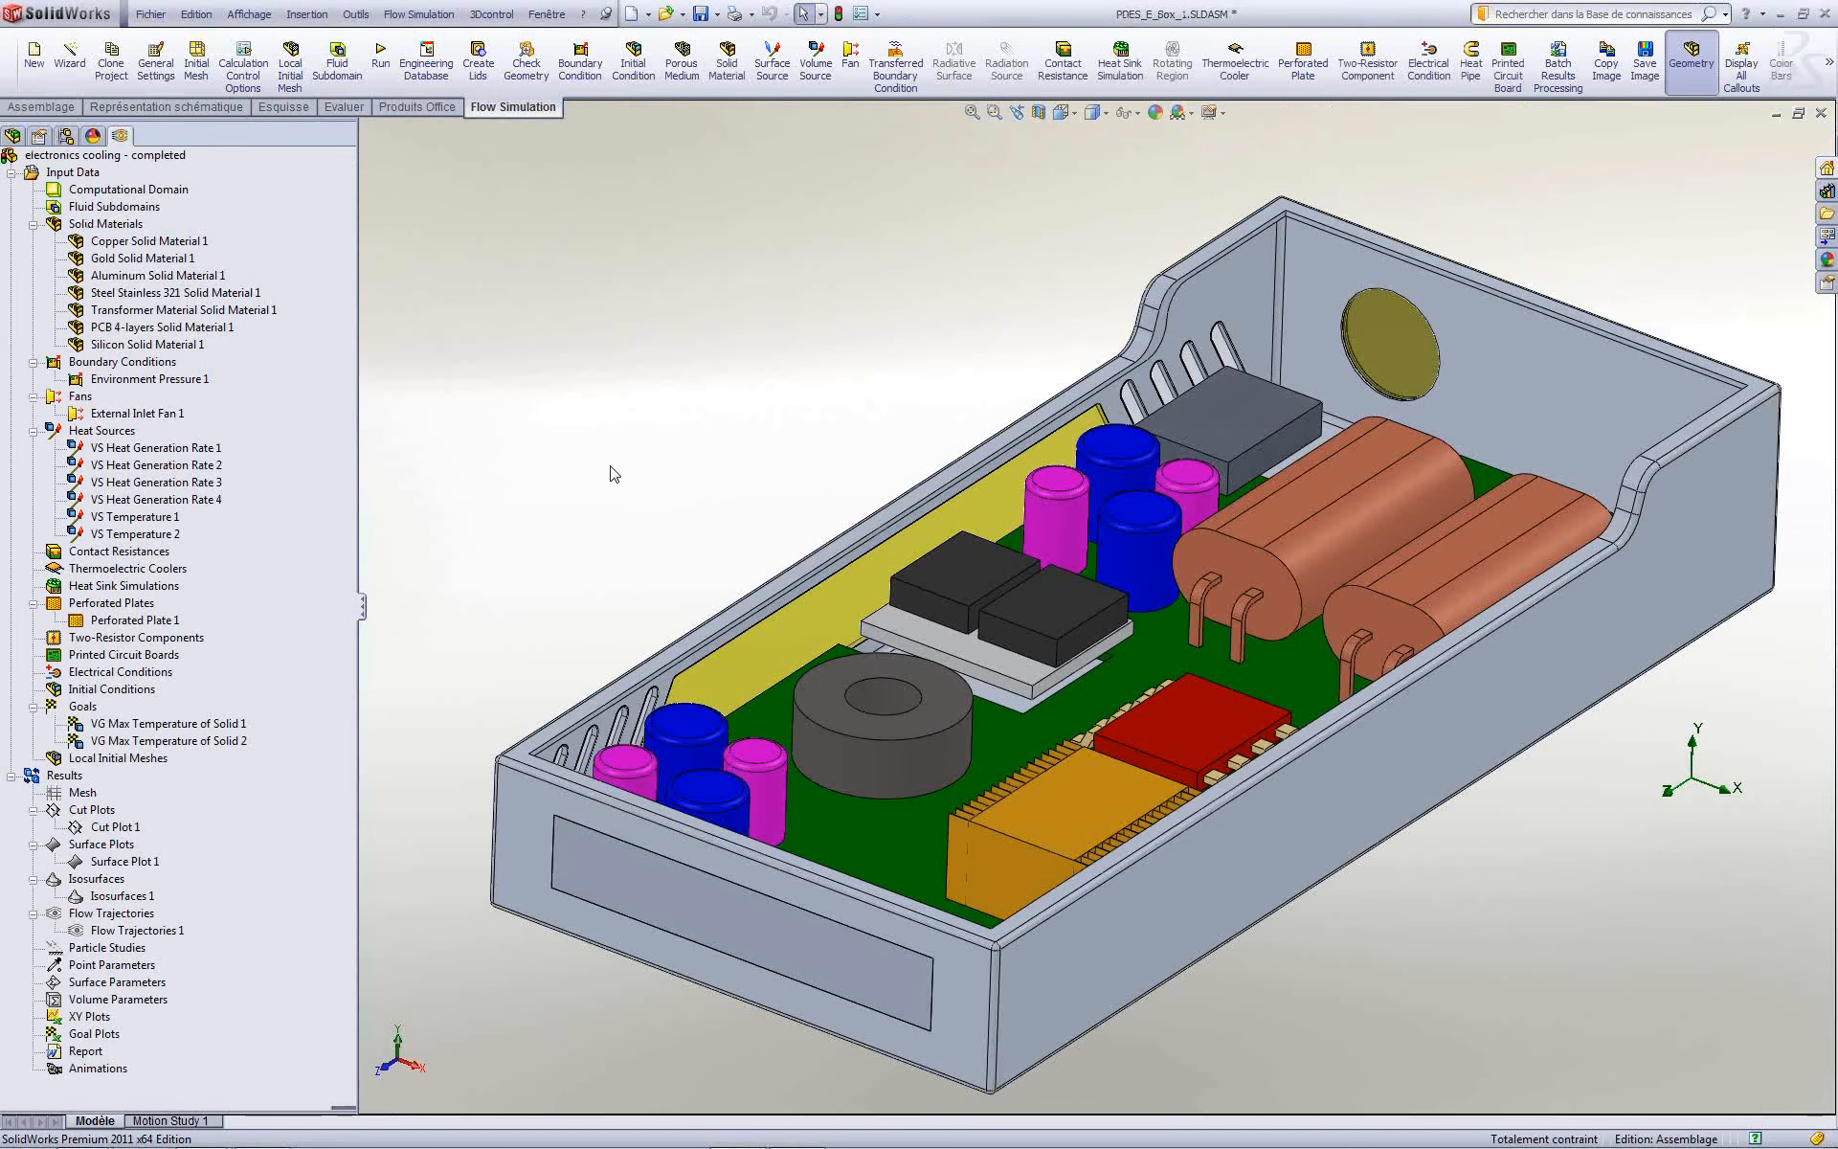
Step: Highlight the components assigned to the copper, gold and aluminum solid materials in the electronics box, and clear the selection
{"action": "scroll", "coordinate": [612, 473], "scroll_direction": "up", "scroll_amount": 5}
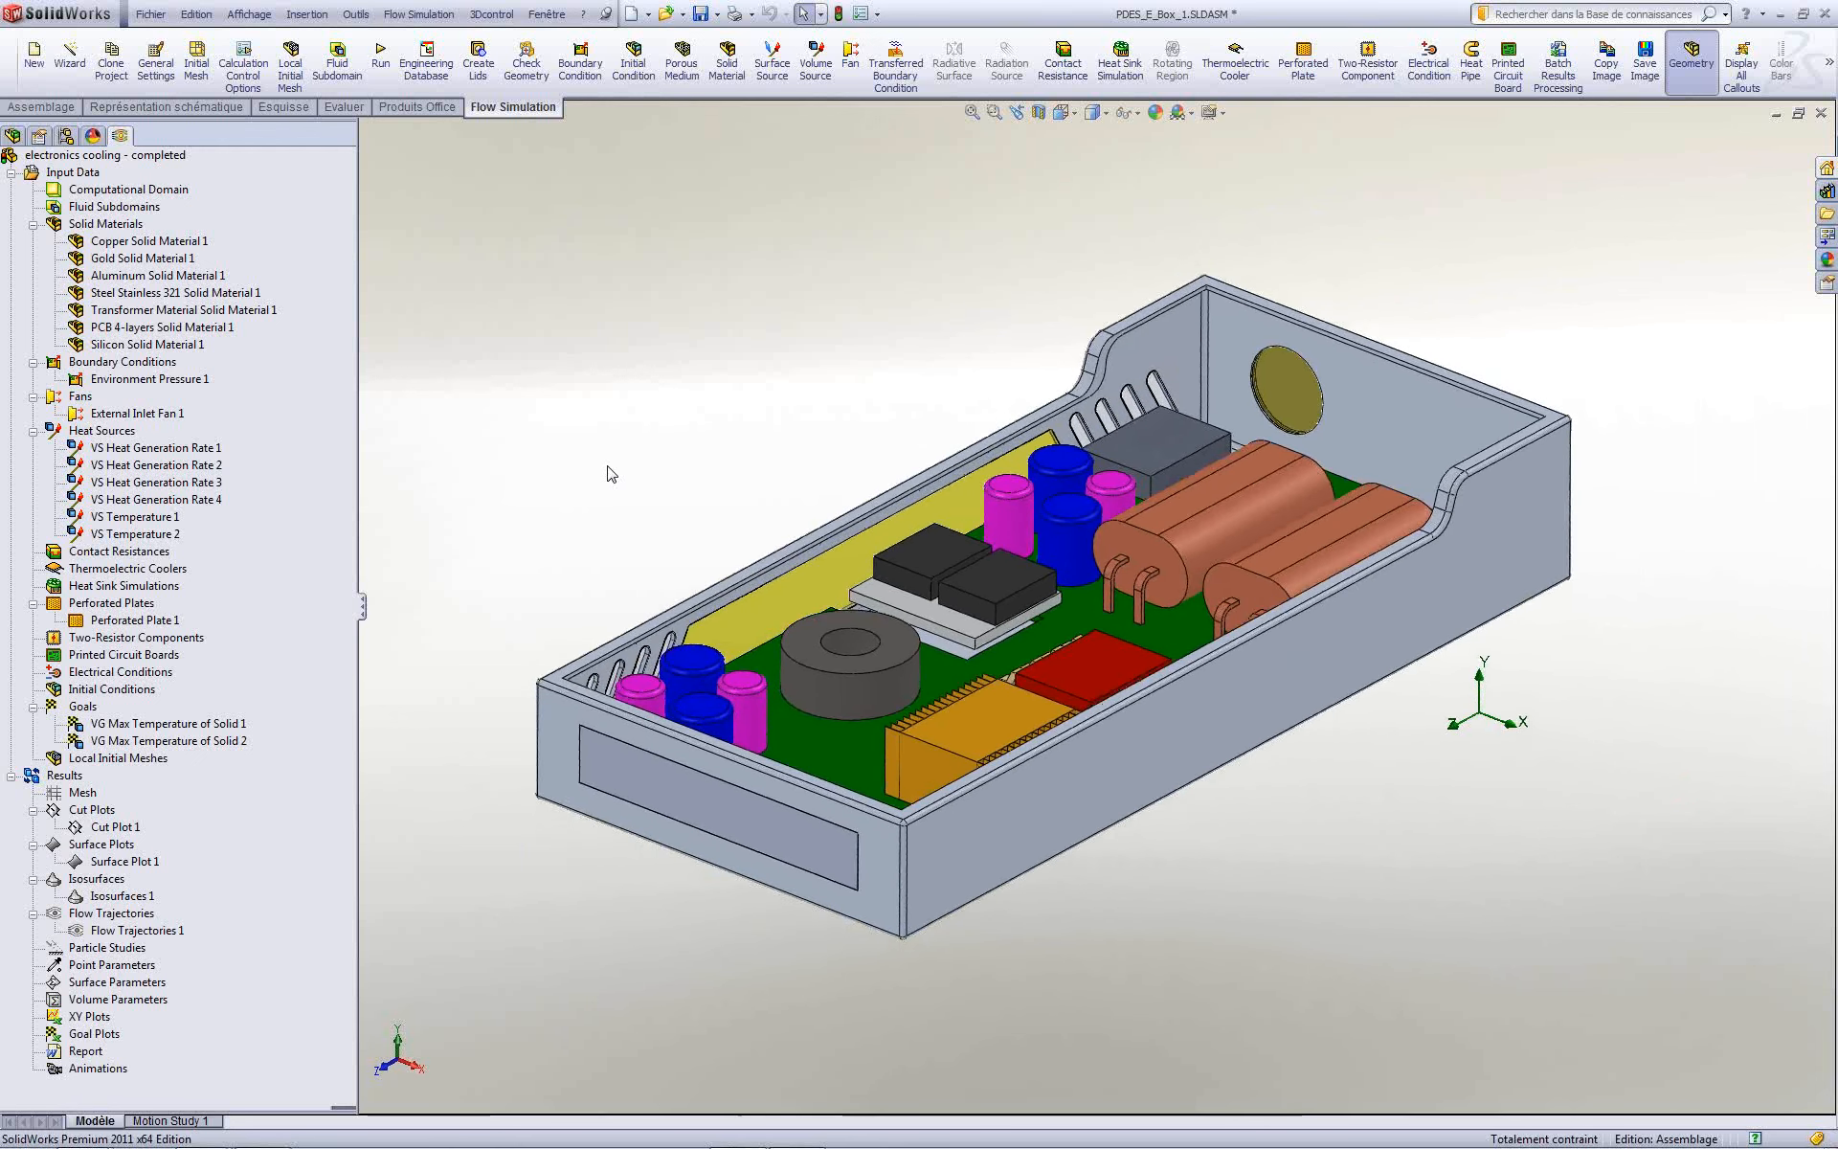
{"action": "scroll", "coordinate": [613, 473], "scroll_direction": "up", "scroll_amount": 1}
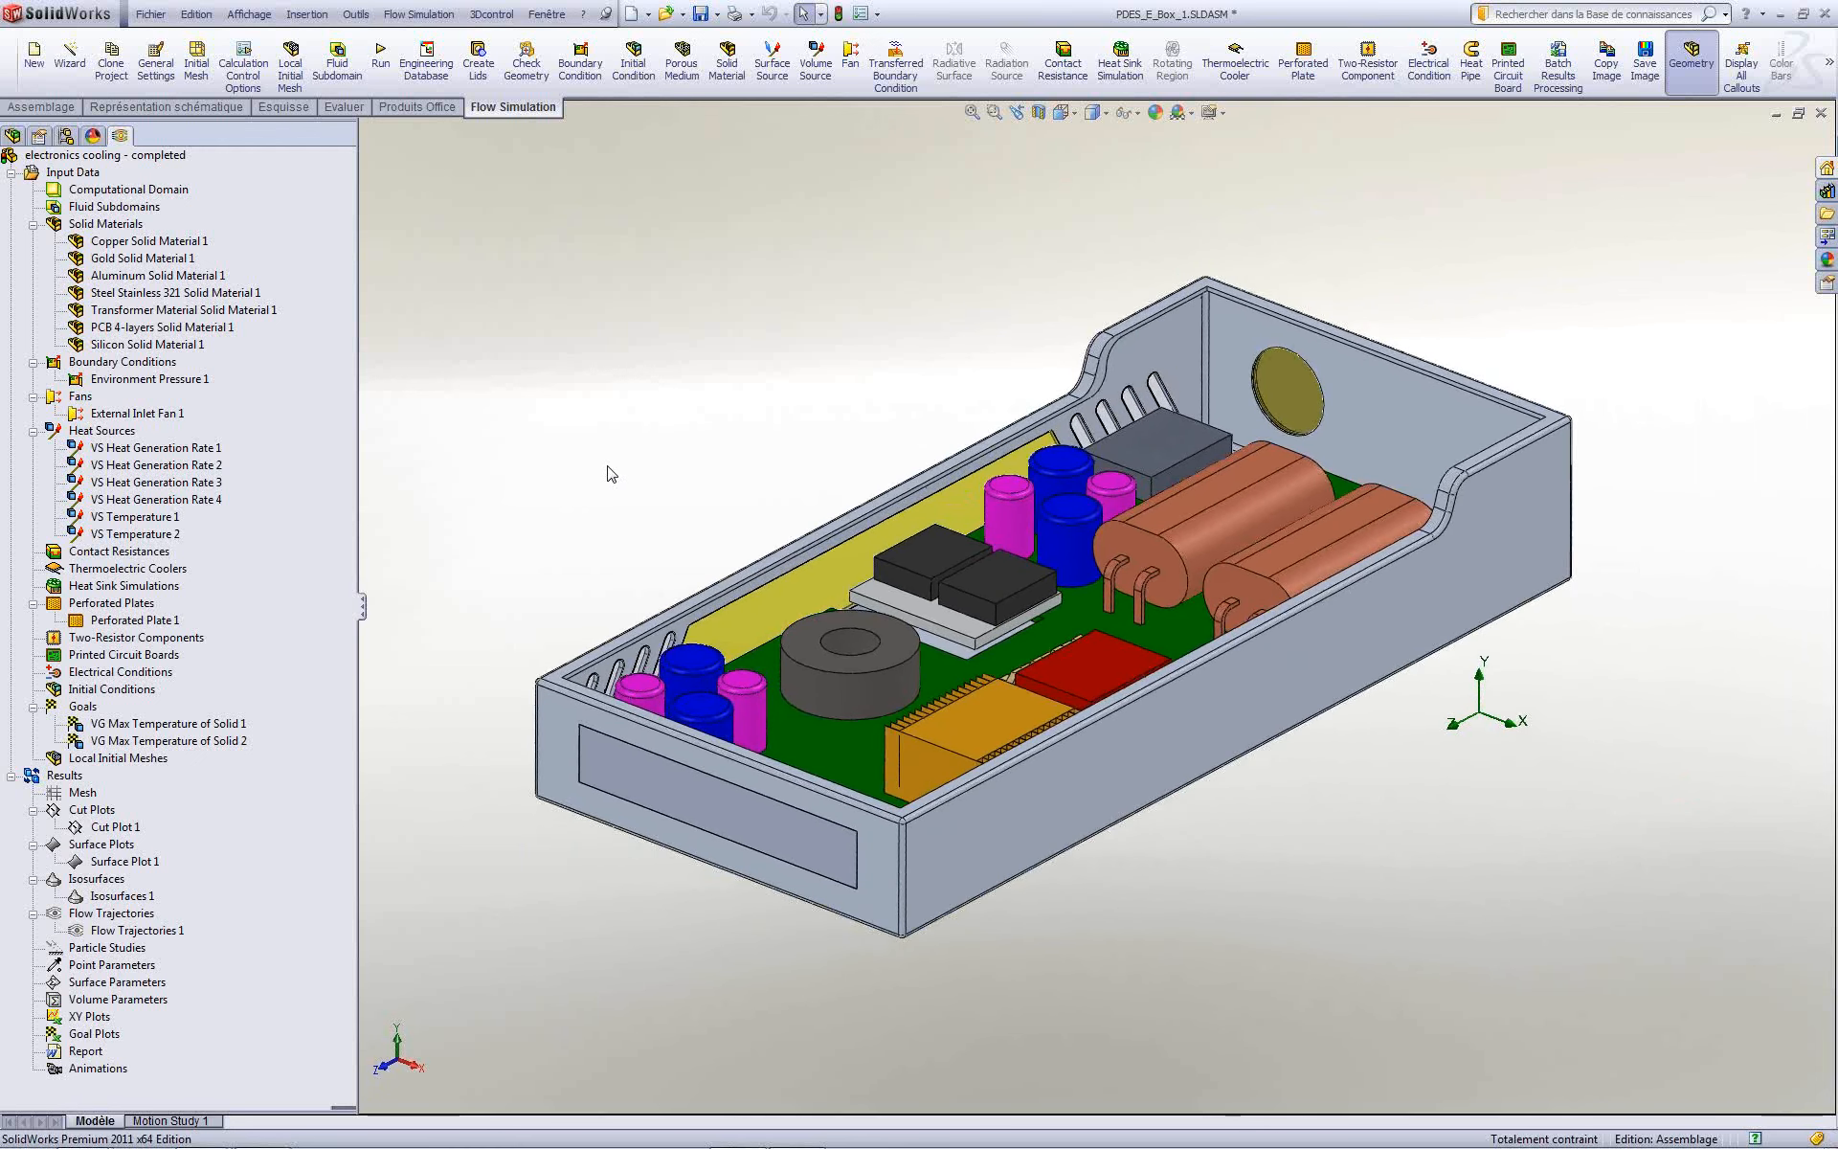
{"action": "left_click", "coordinate": [134, 244]}
{"action": "left_click", "coordinate": [134, 264]}
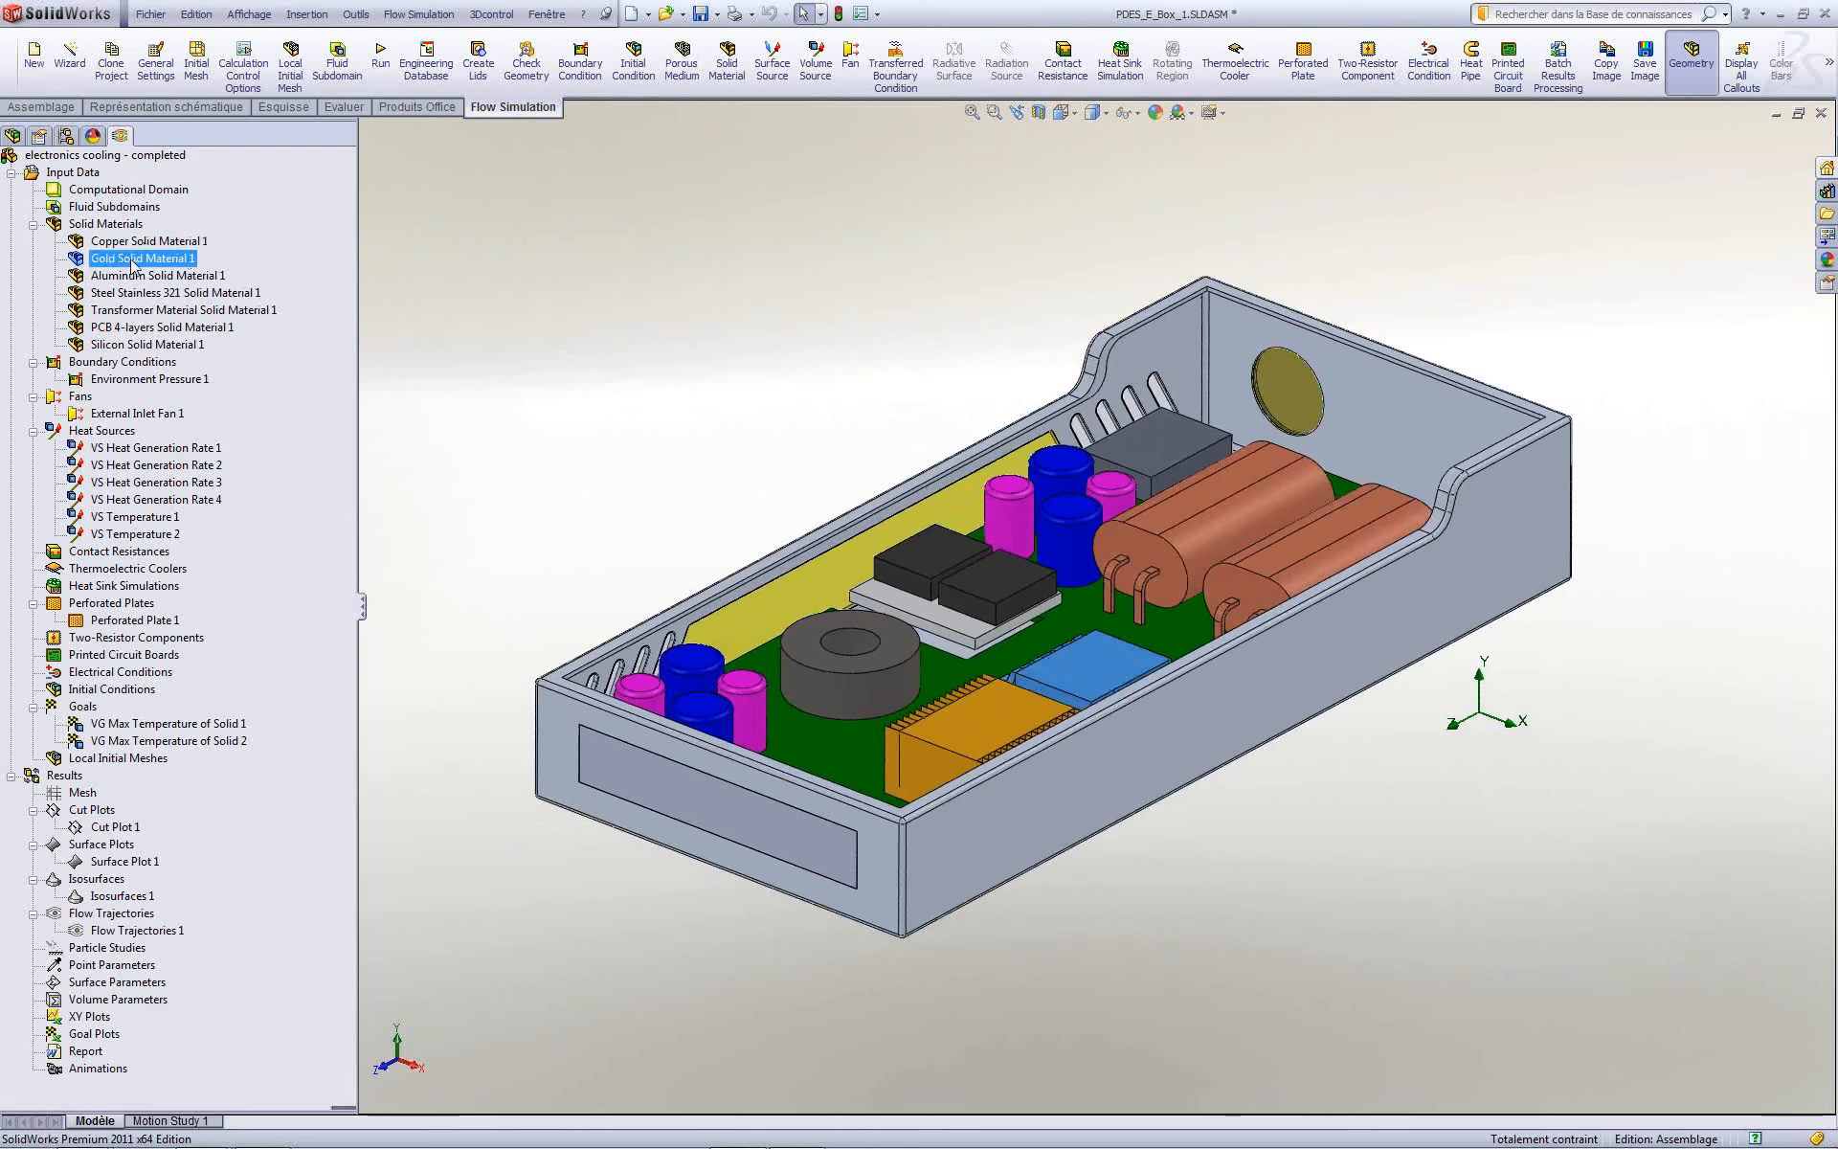
{"action": "left_click", "coordinate": [139, 277]}
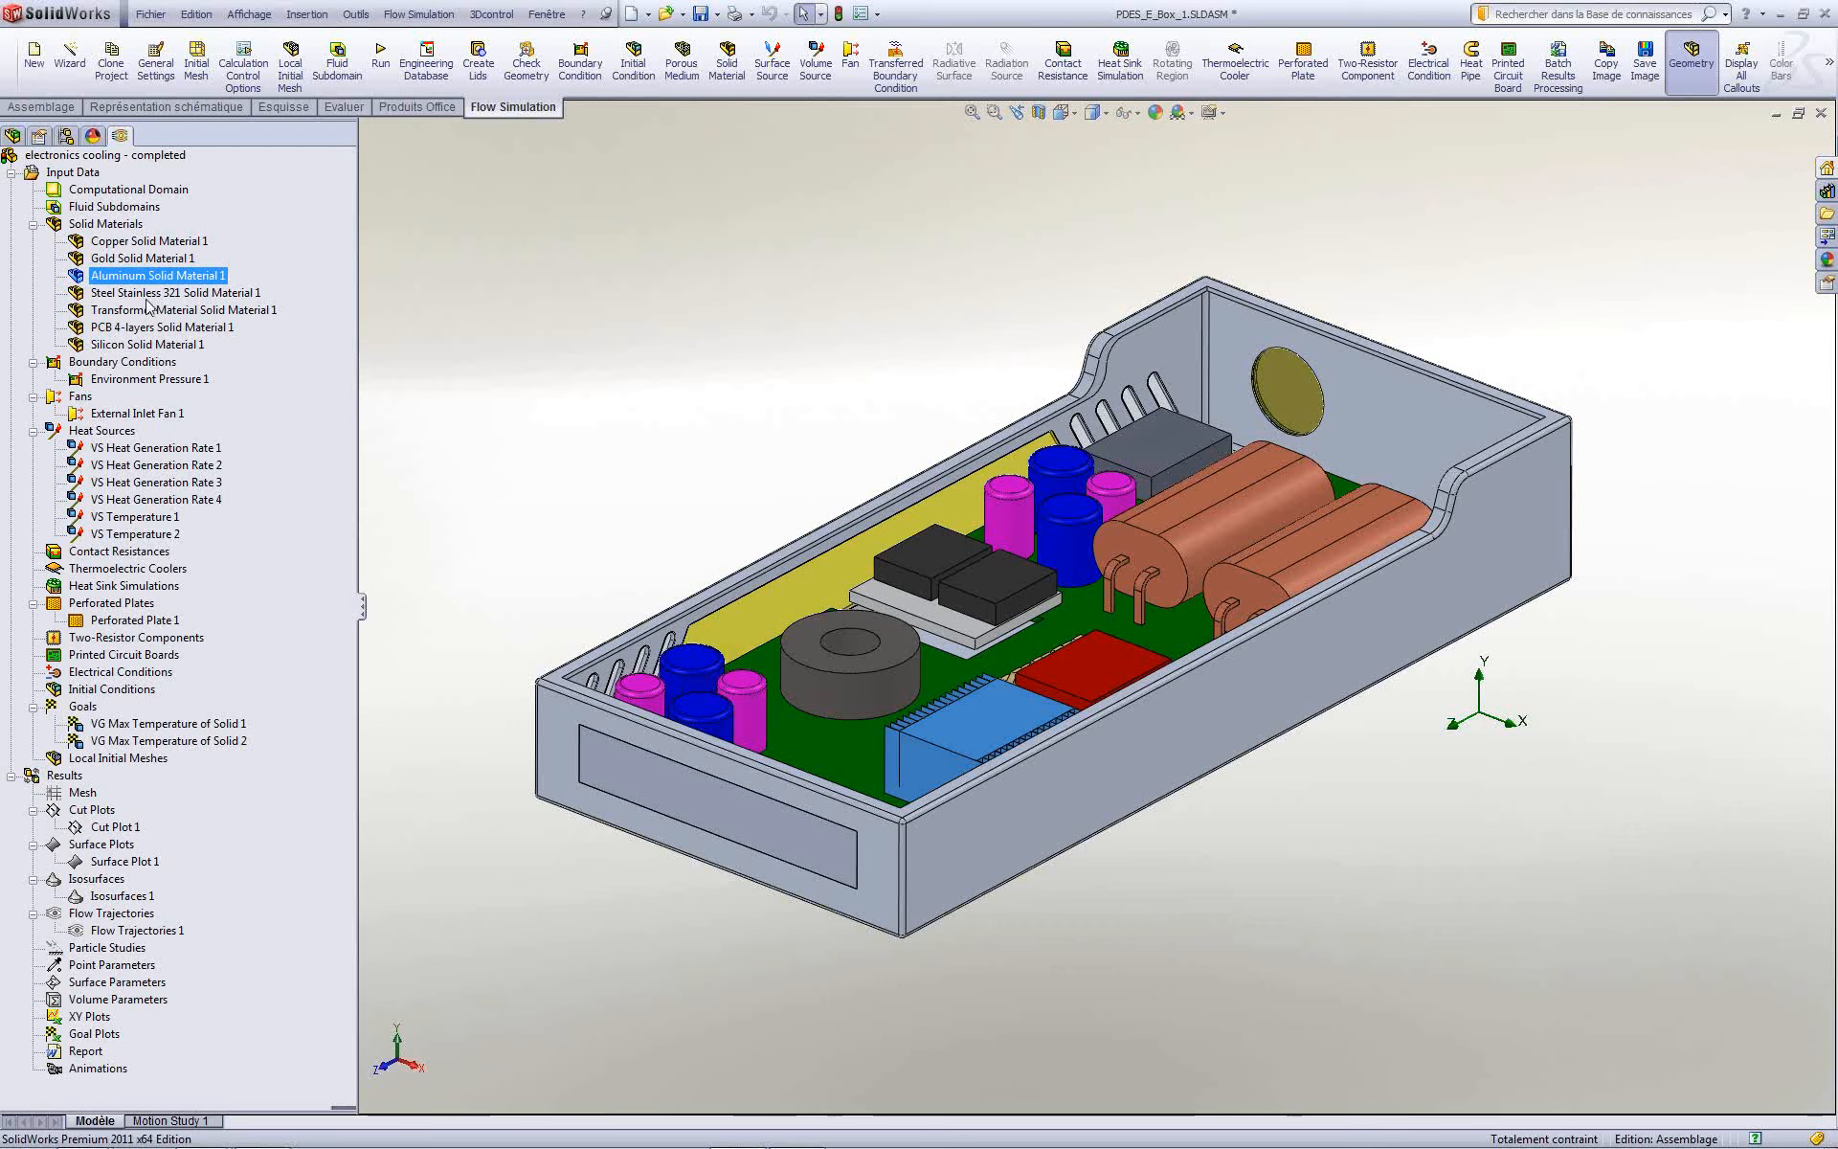
{"action": "left_click", "coordinate": [453, 392]}
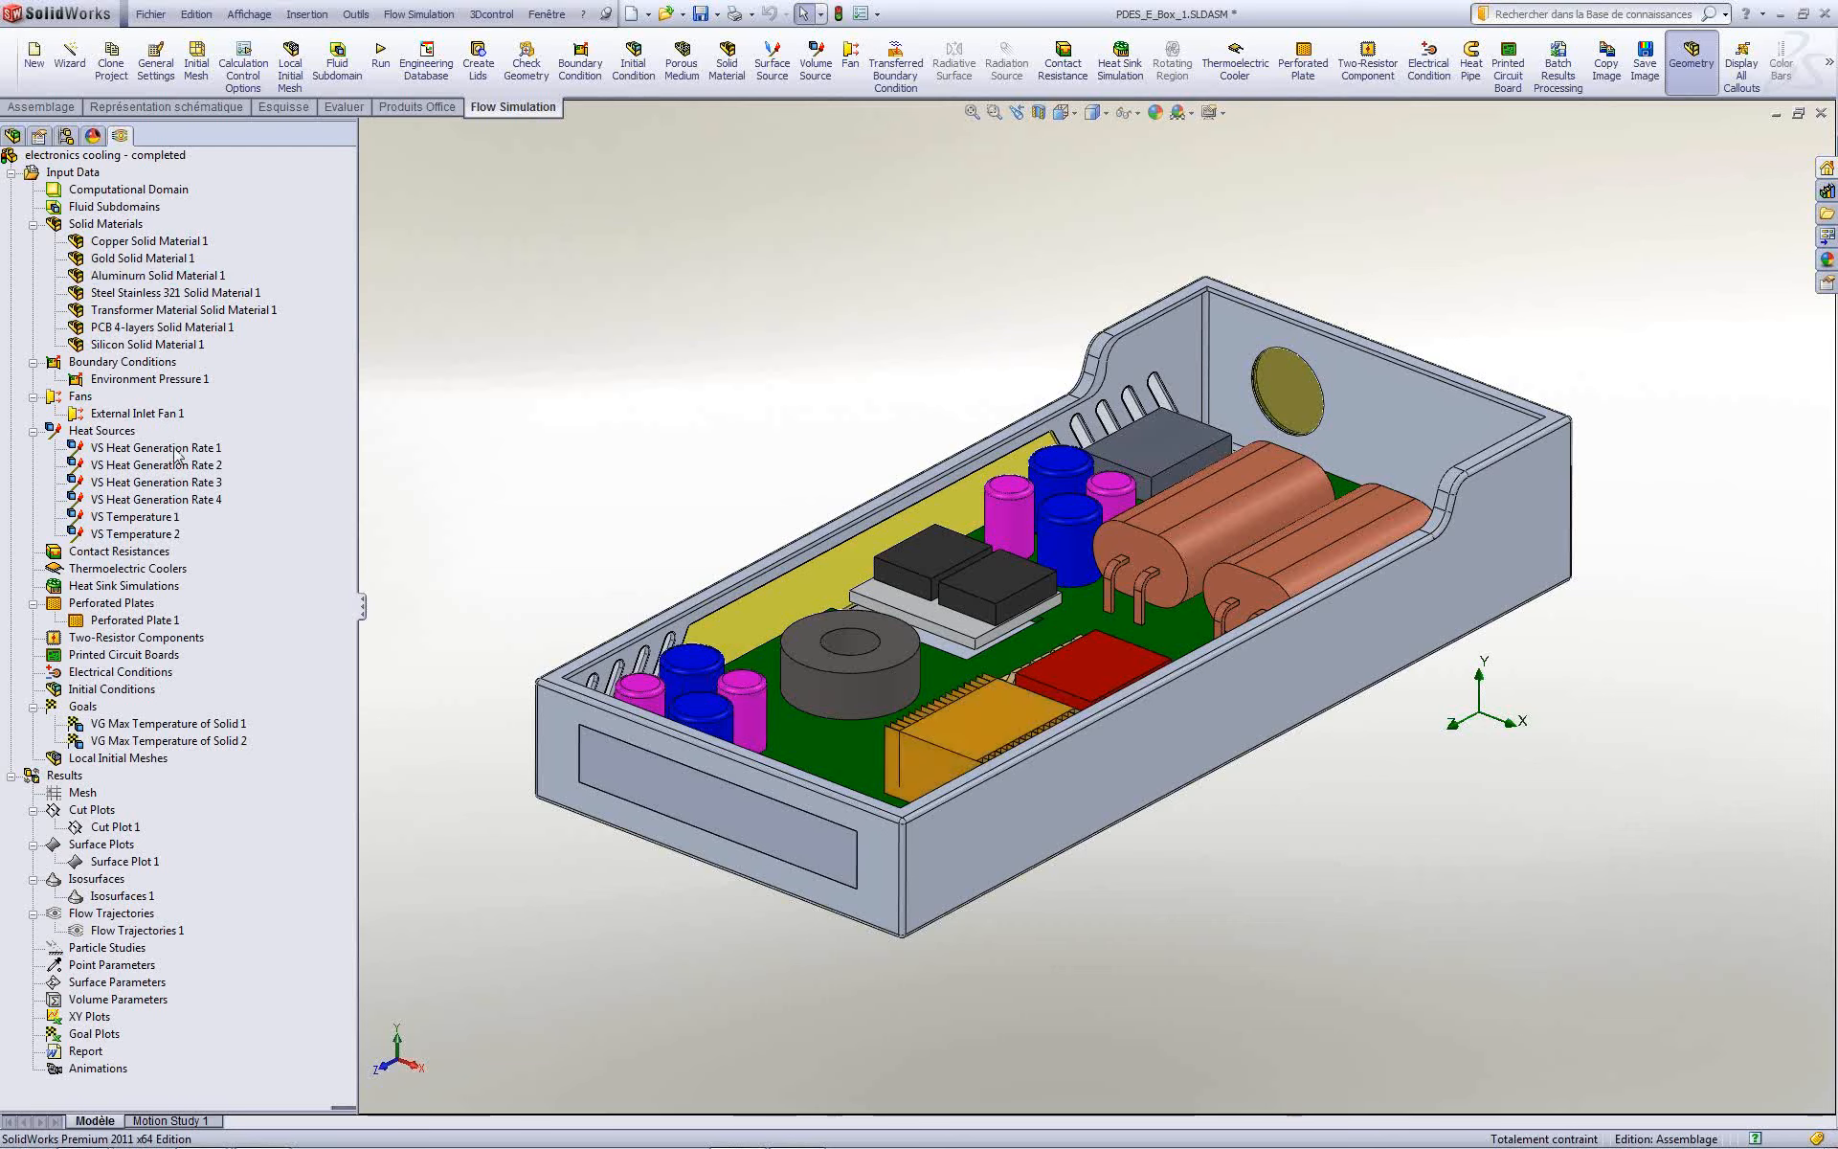
Step: Look at the option for inserting solid materials from the model and leave it without inserting any
{"action": "right_click", "coordinate": [139, 230]}
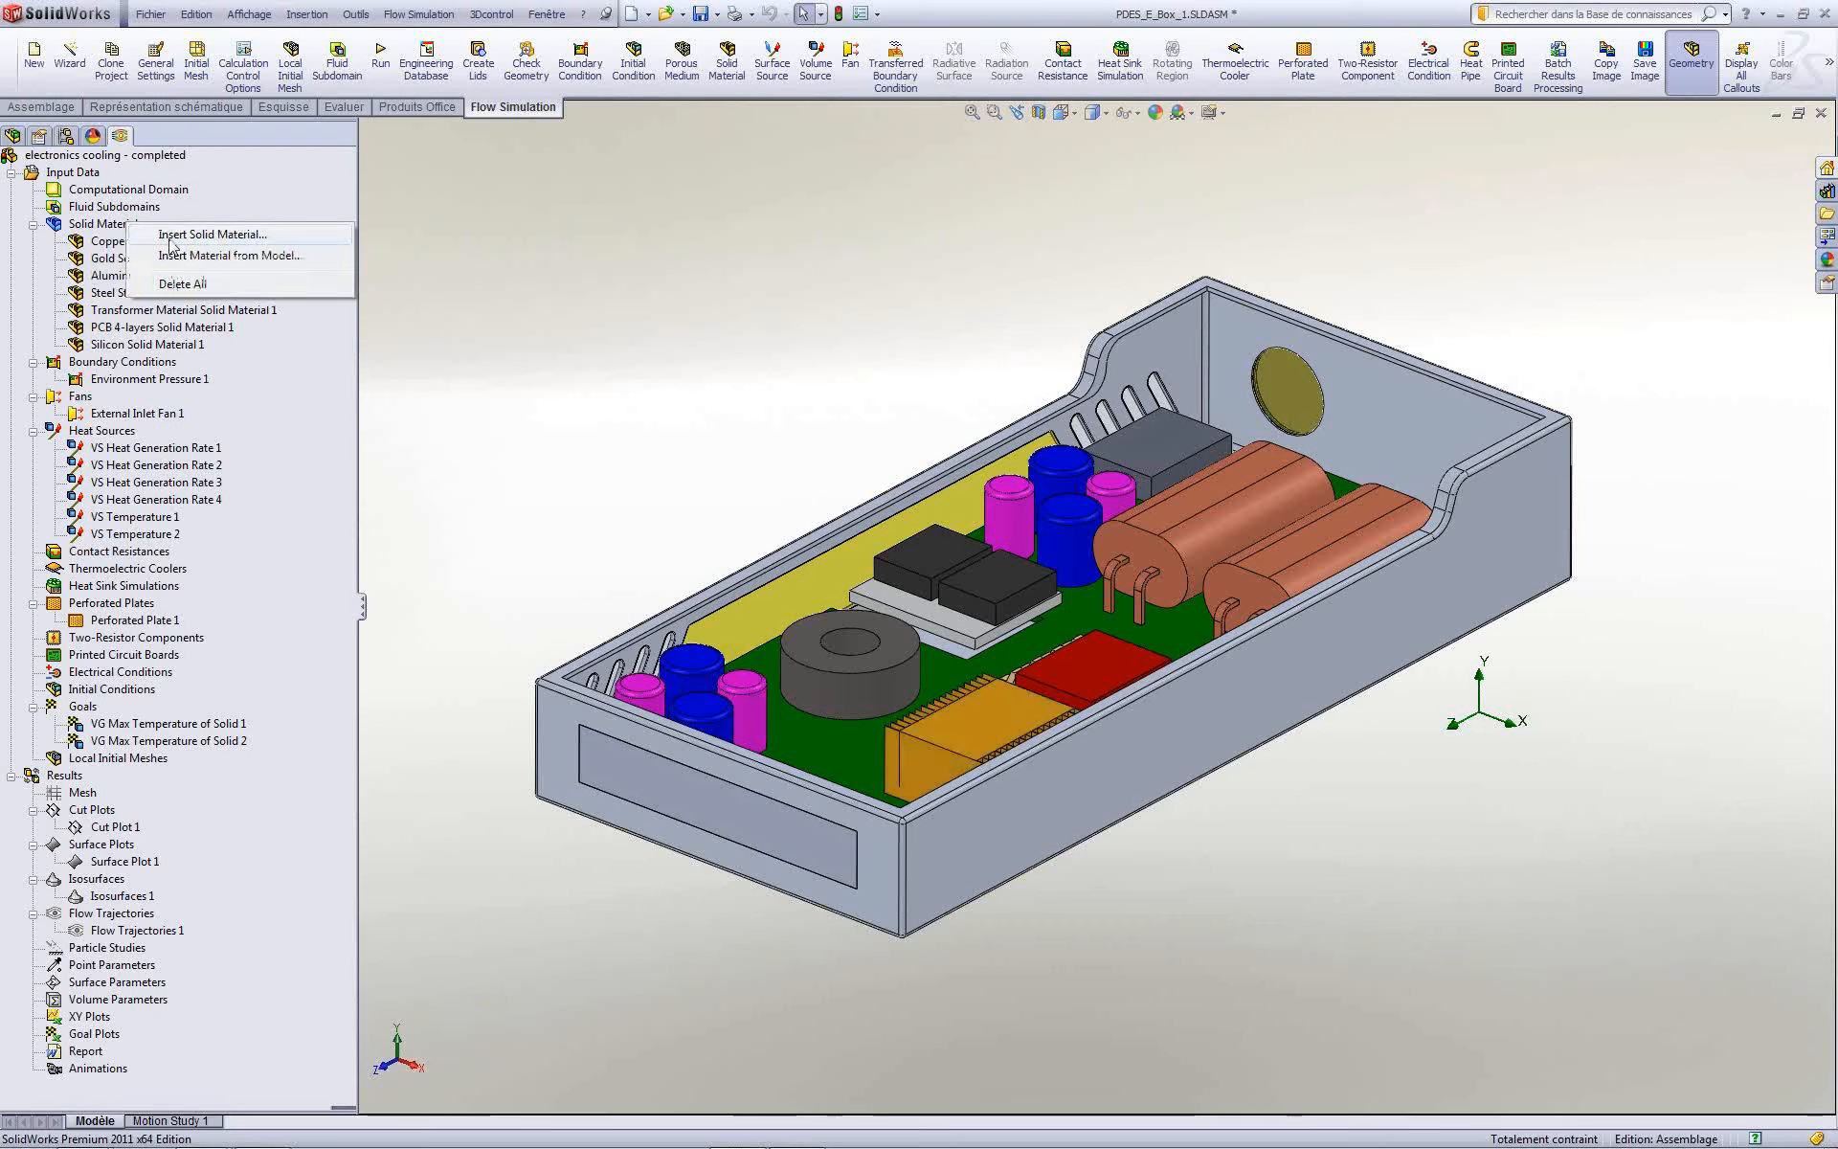
{"action": "left_click", "coordinate": [196, 257]}
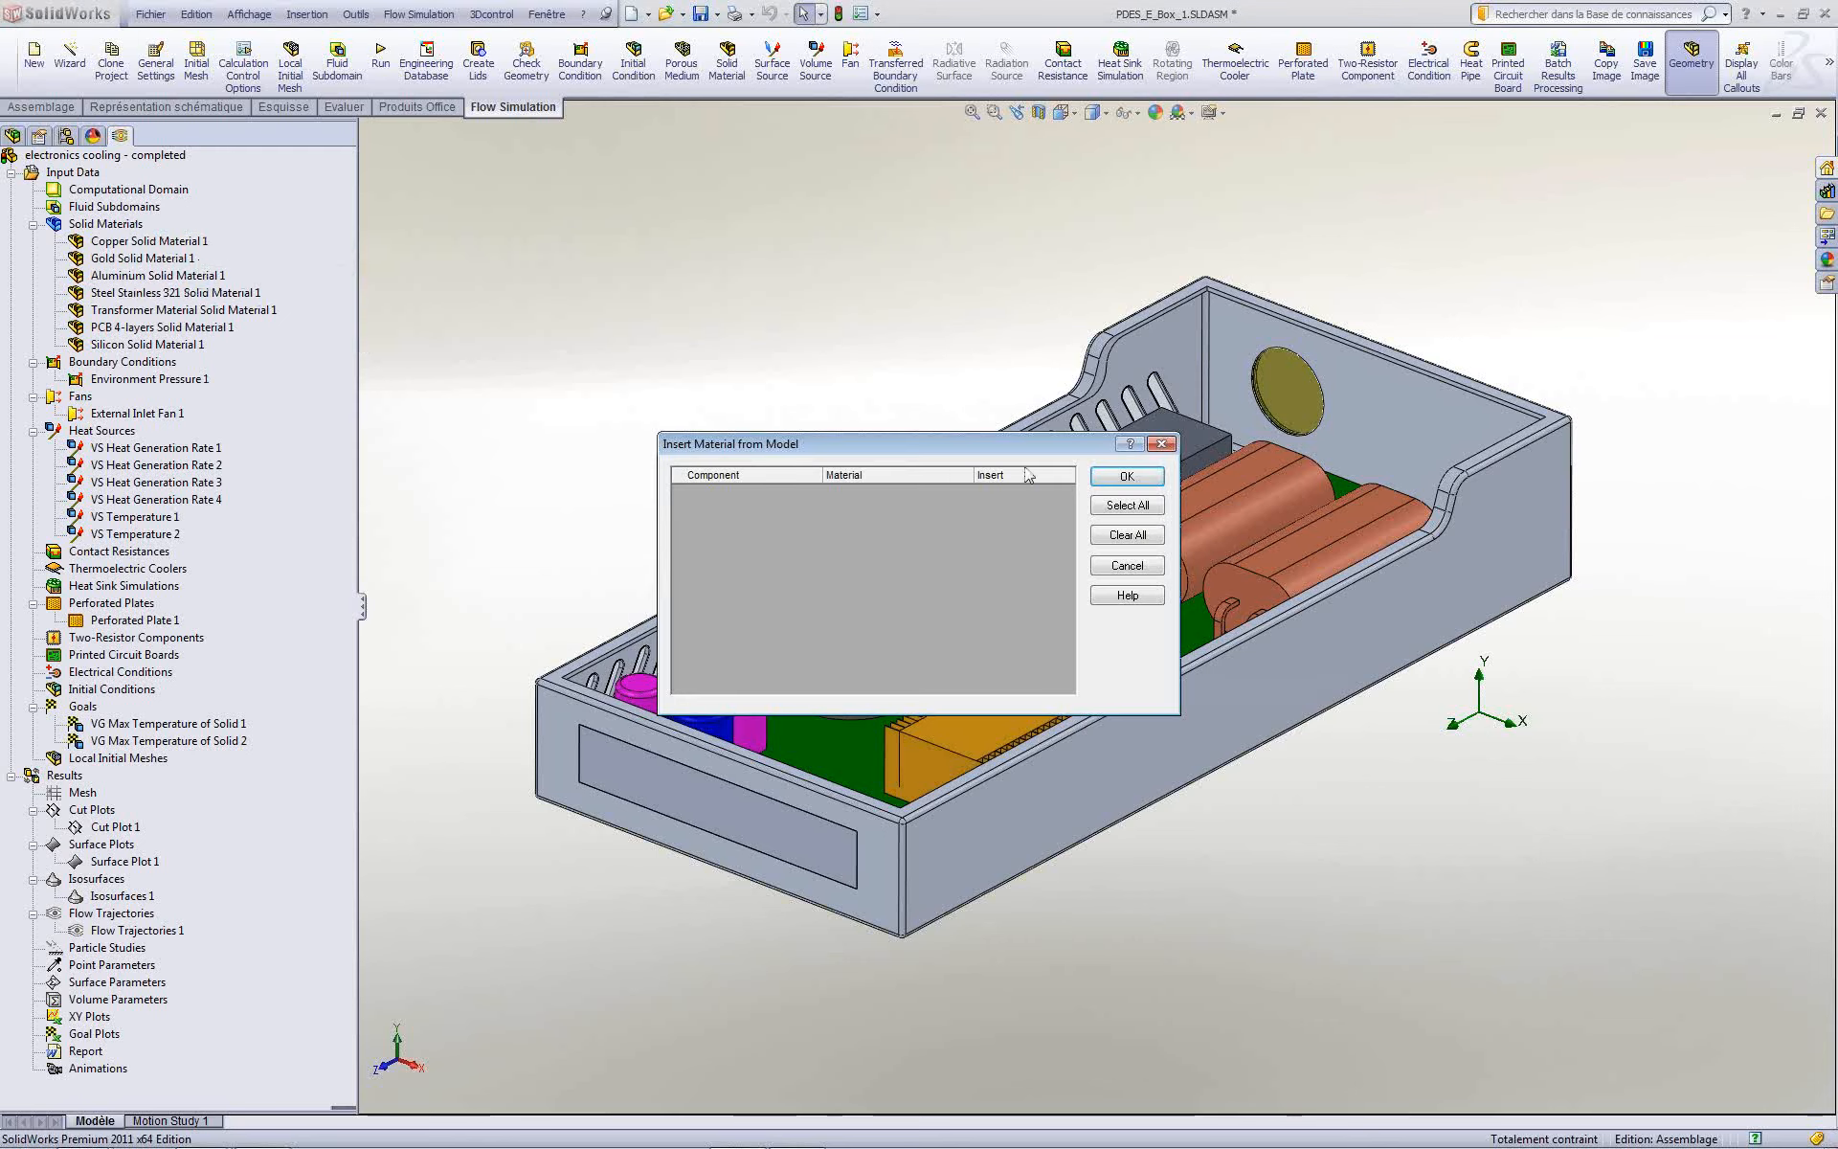
{"action": "left_click", "coordinate": [1118, 566]}
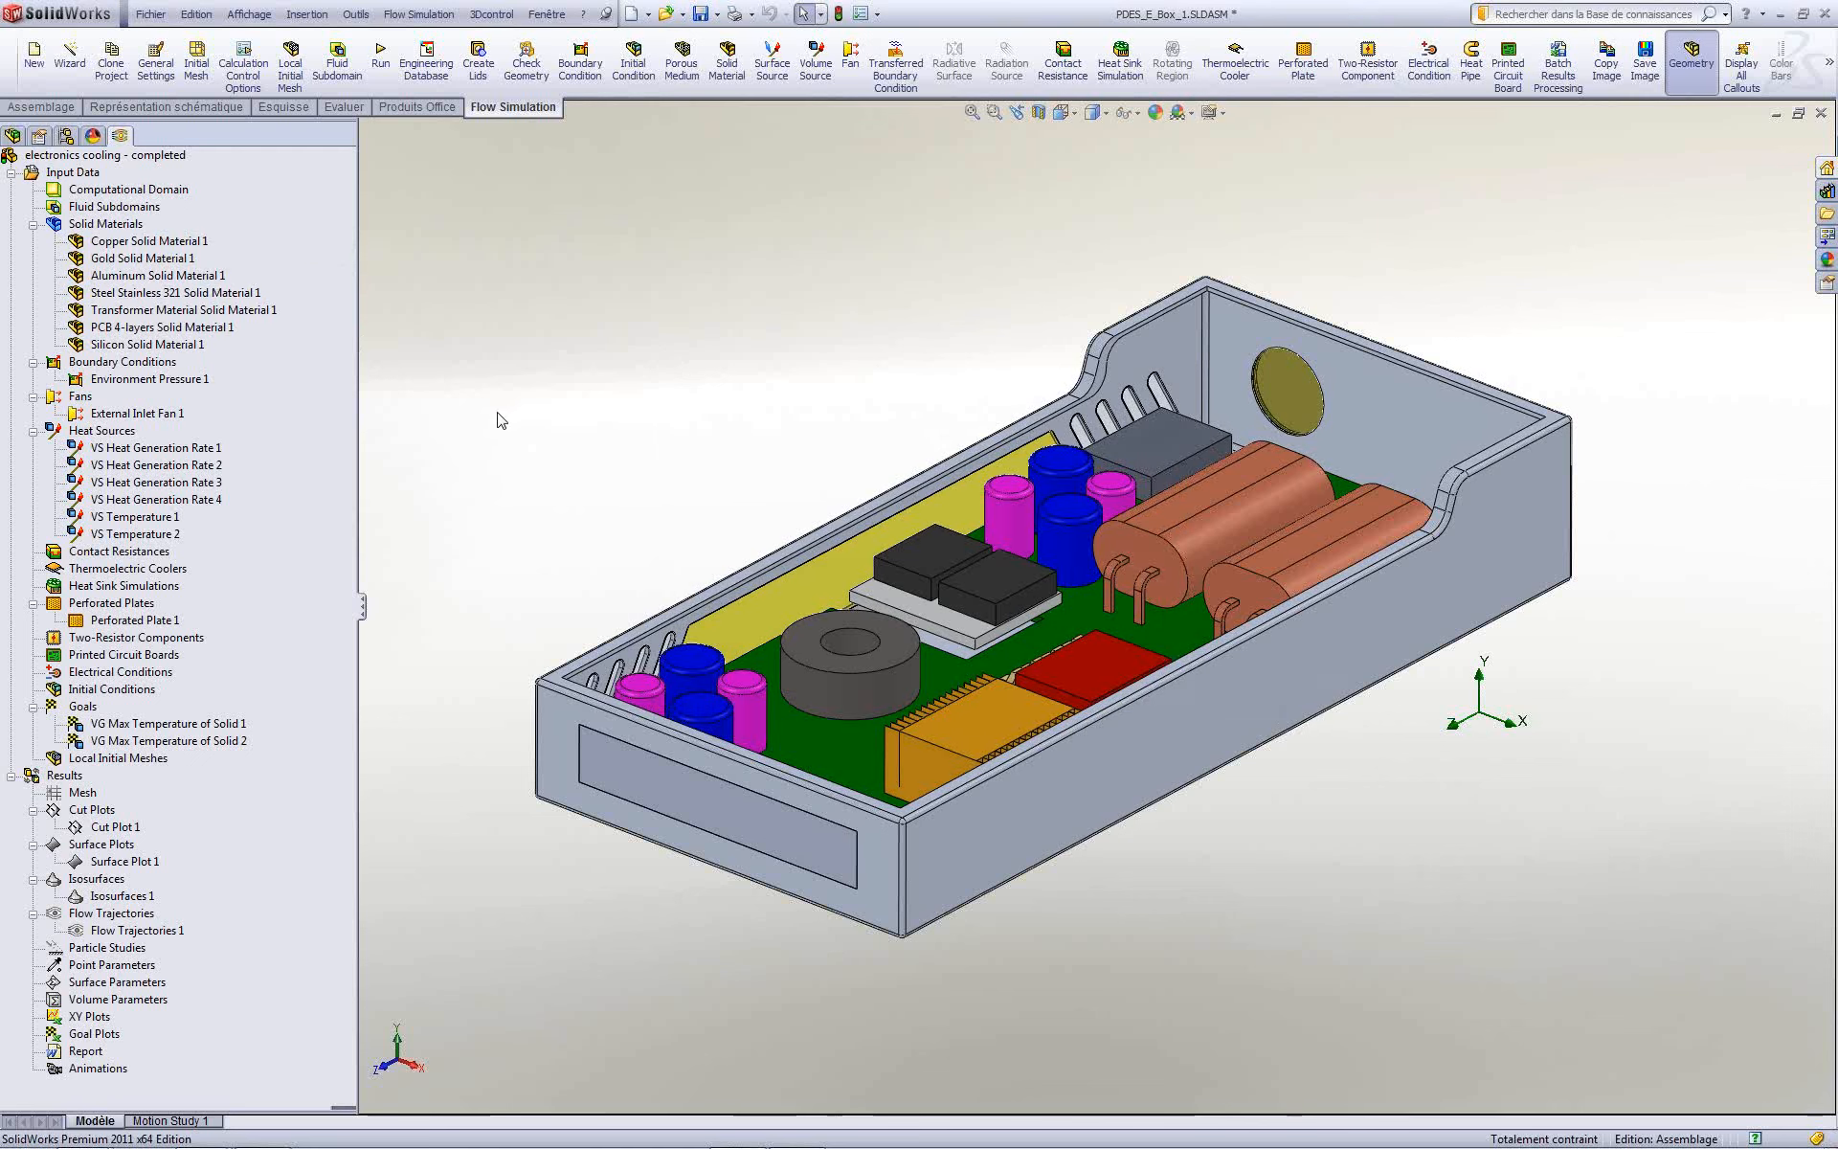
Step: Inspect the environment pressure openings and the external inlet fan, moving the fan's callout closer to the enclosure
{"action": "left_click", "coordinate": [127, 381]}
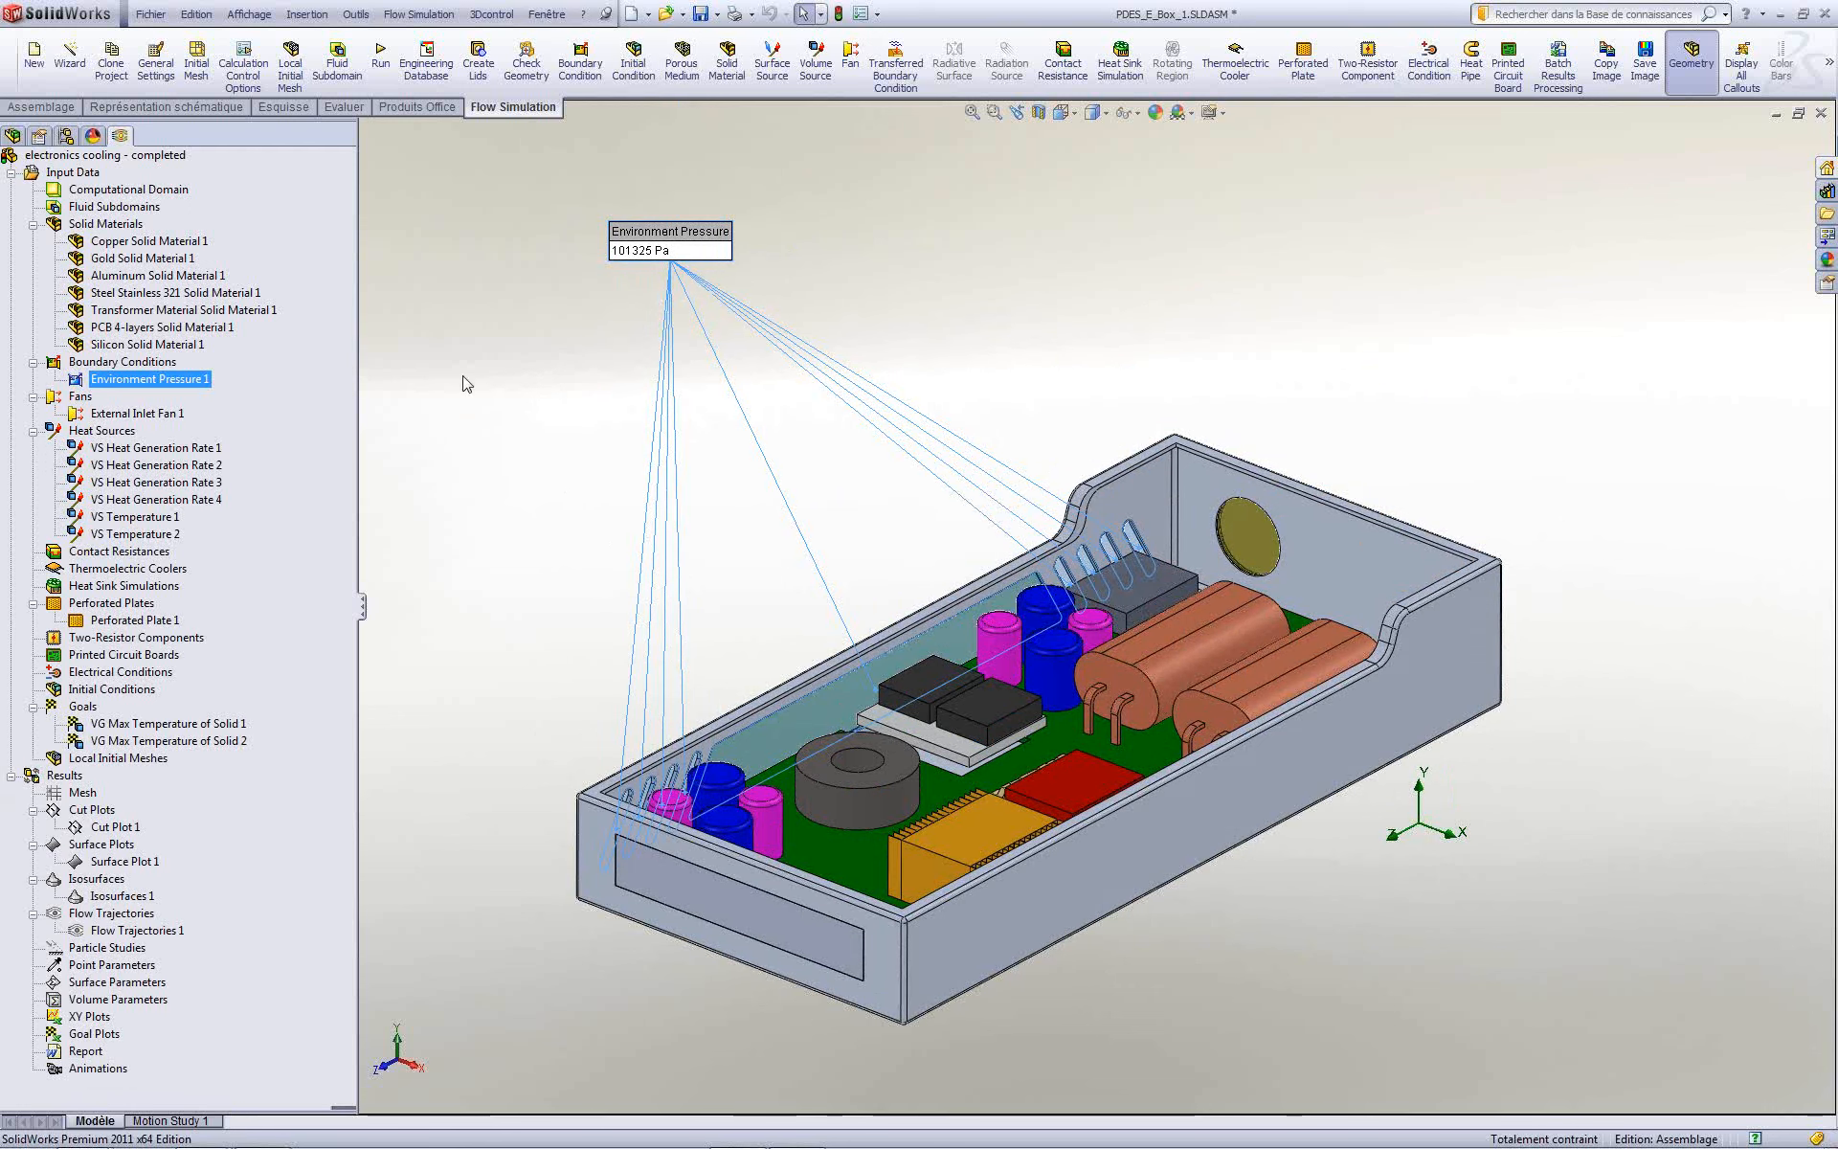
{"action": "left_click", "coordinate": [113, 413]}
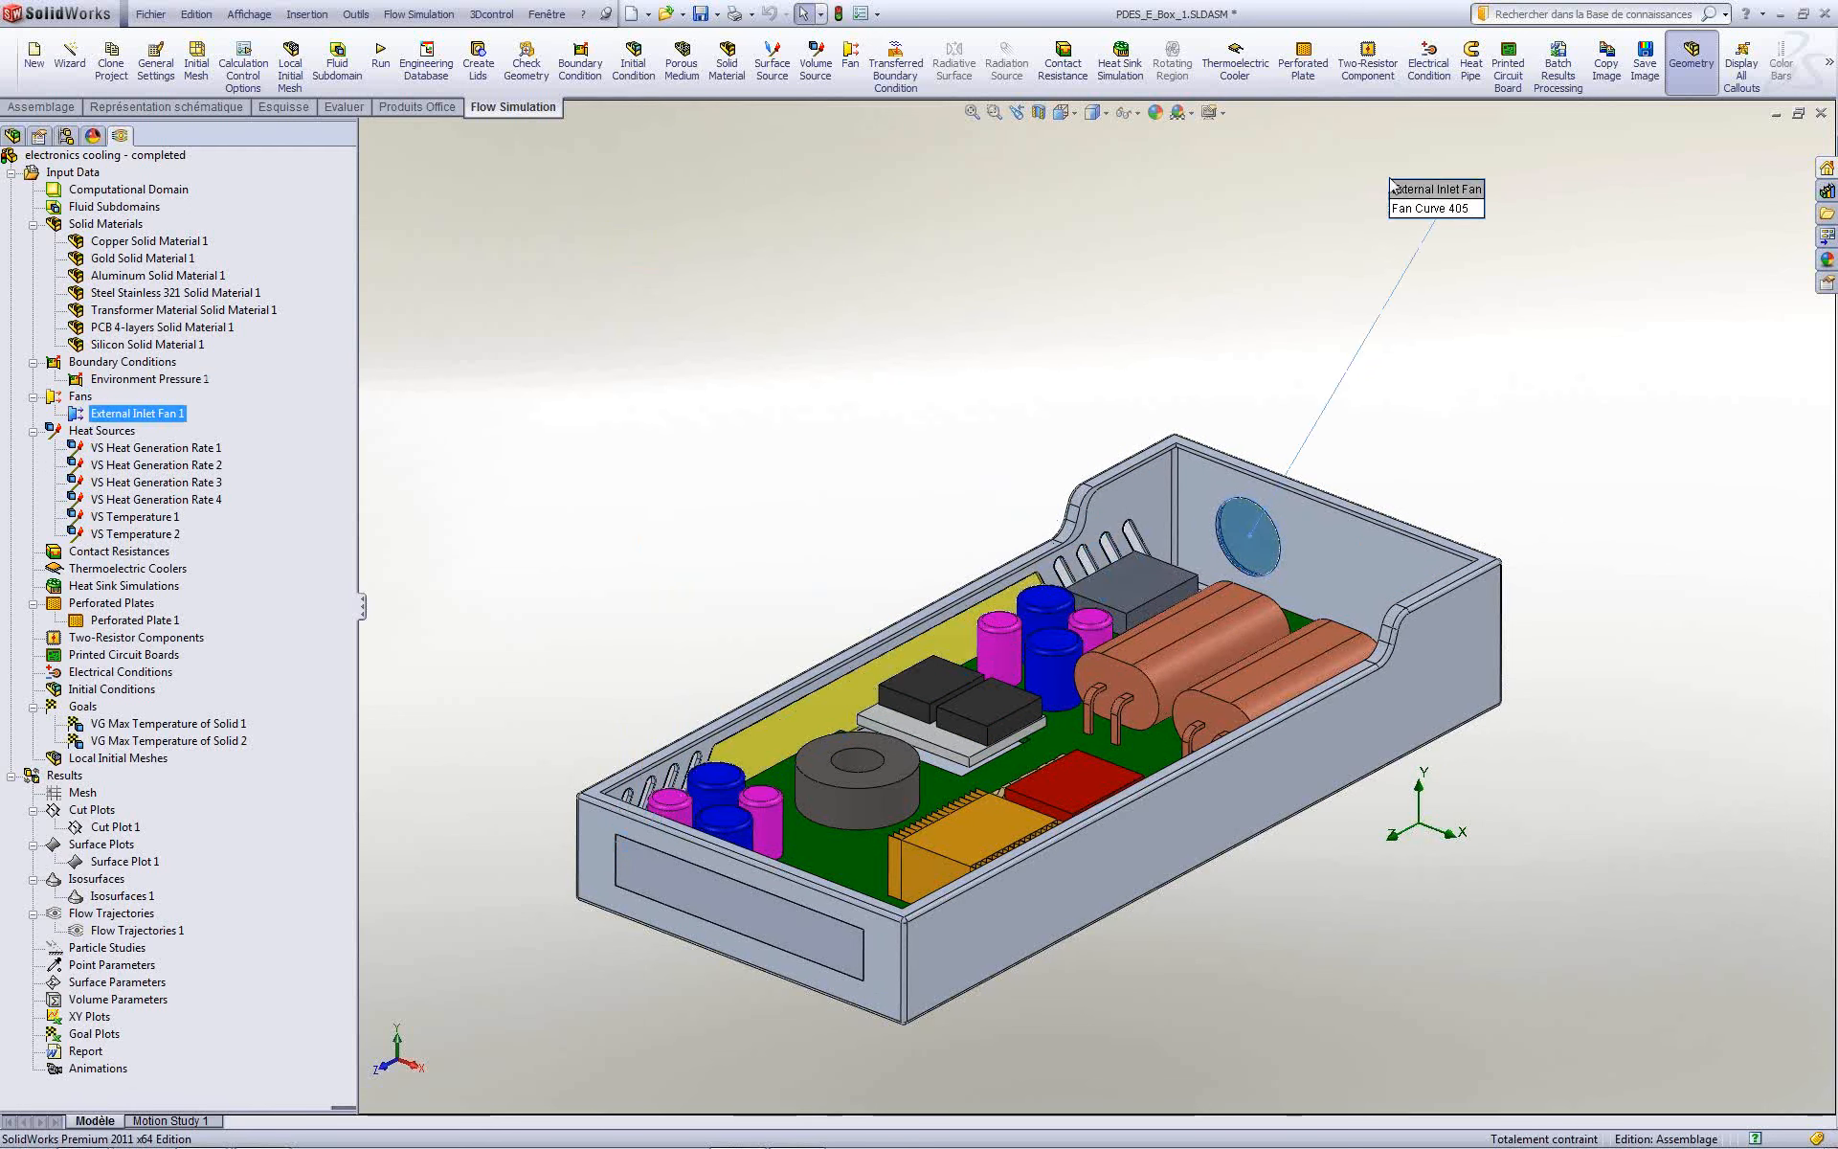
{"action": "left_click_drag", "start_coordinate": [1393, 186], "coordinate": [1289, 331]}
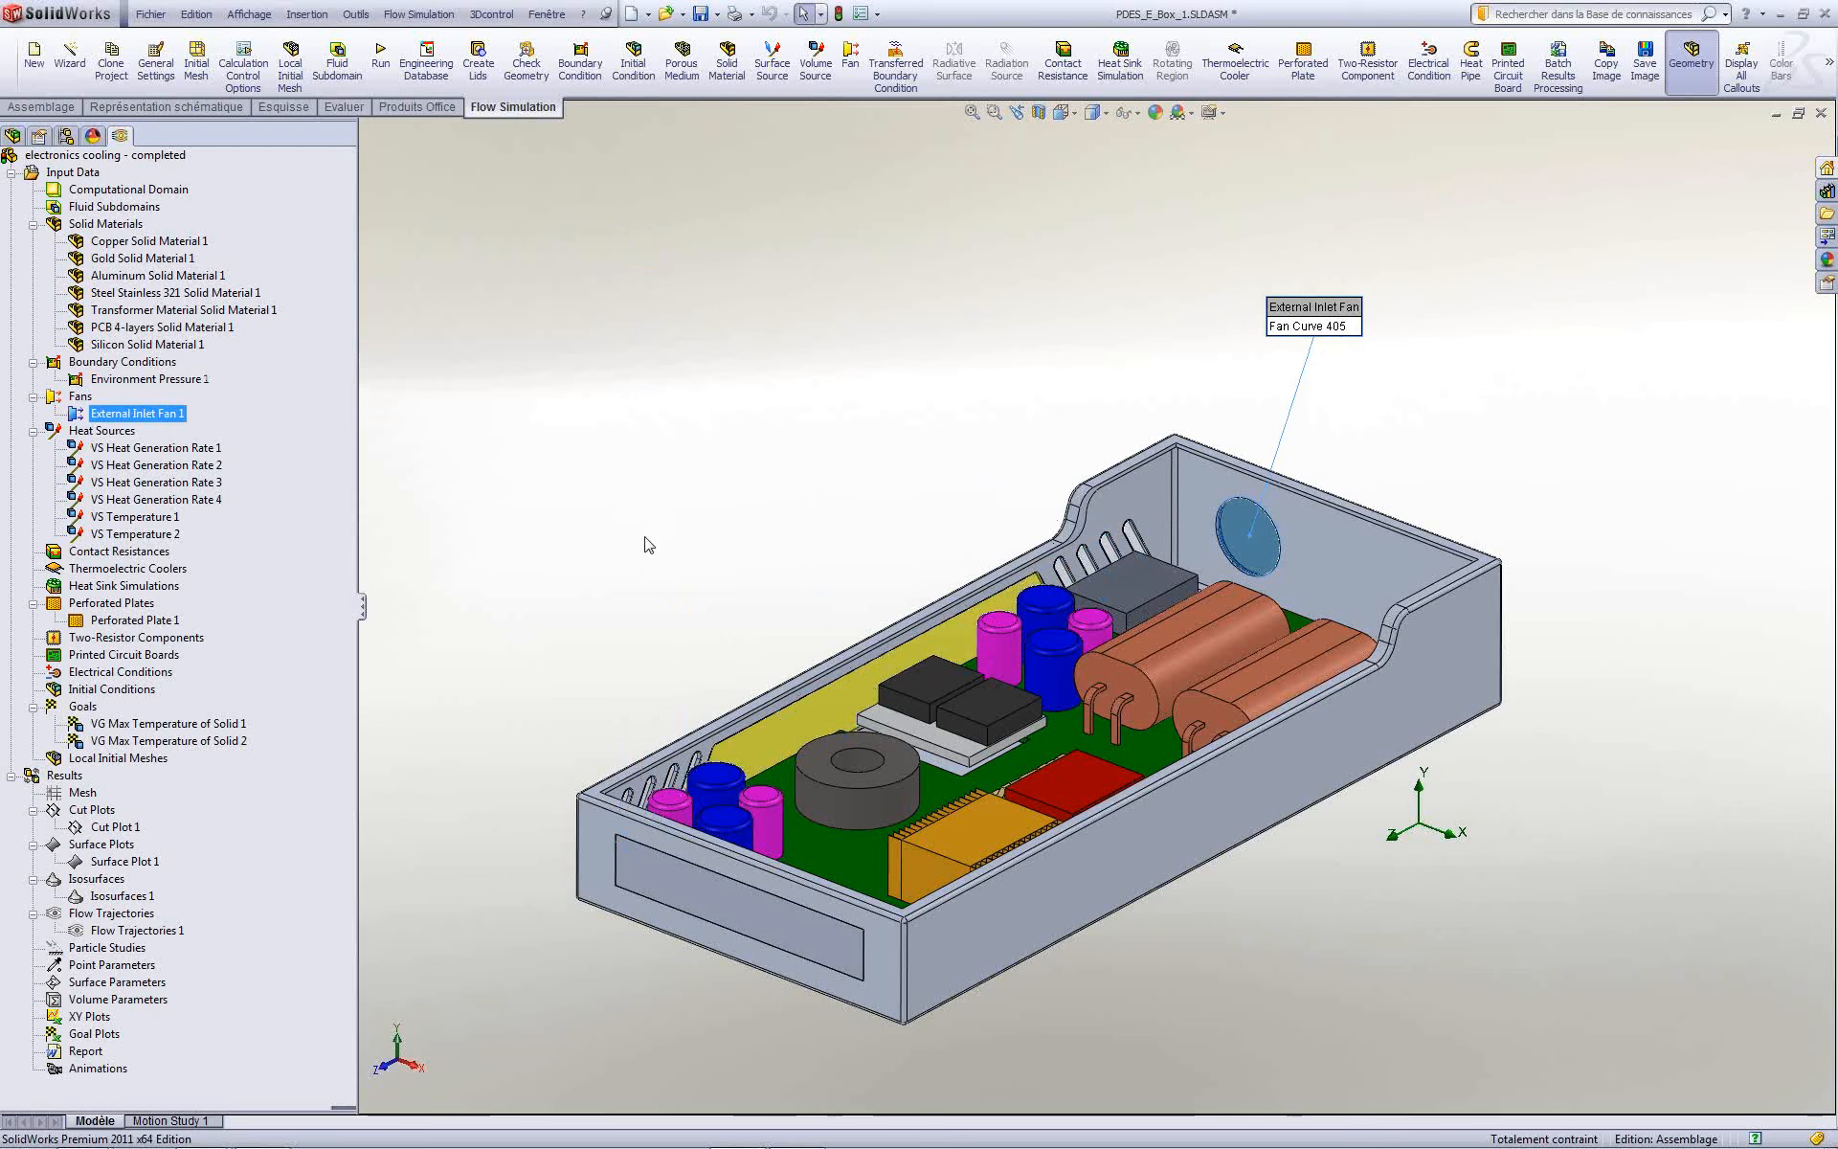
Step: Review the external inlet fan's definition and the predefined fan curves, and cancel without changes
{"action": "right_click", "coordinate": [110, 414]}
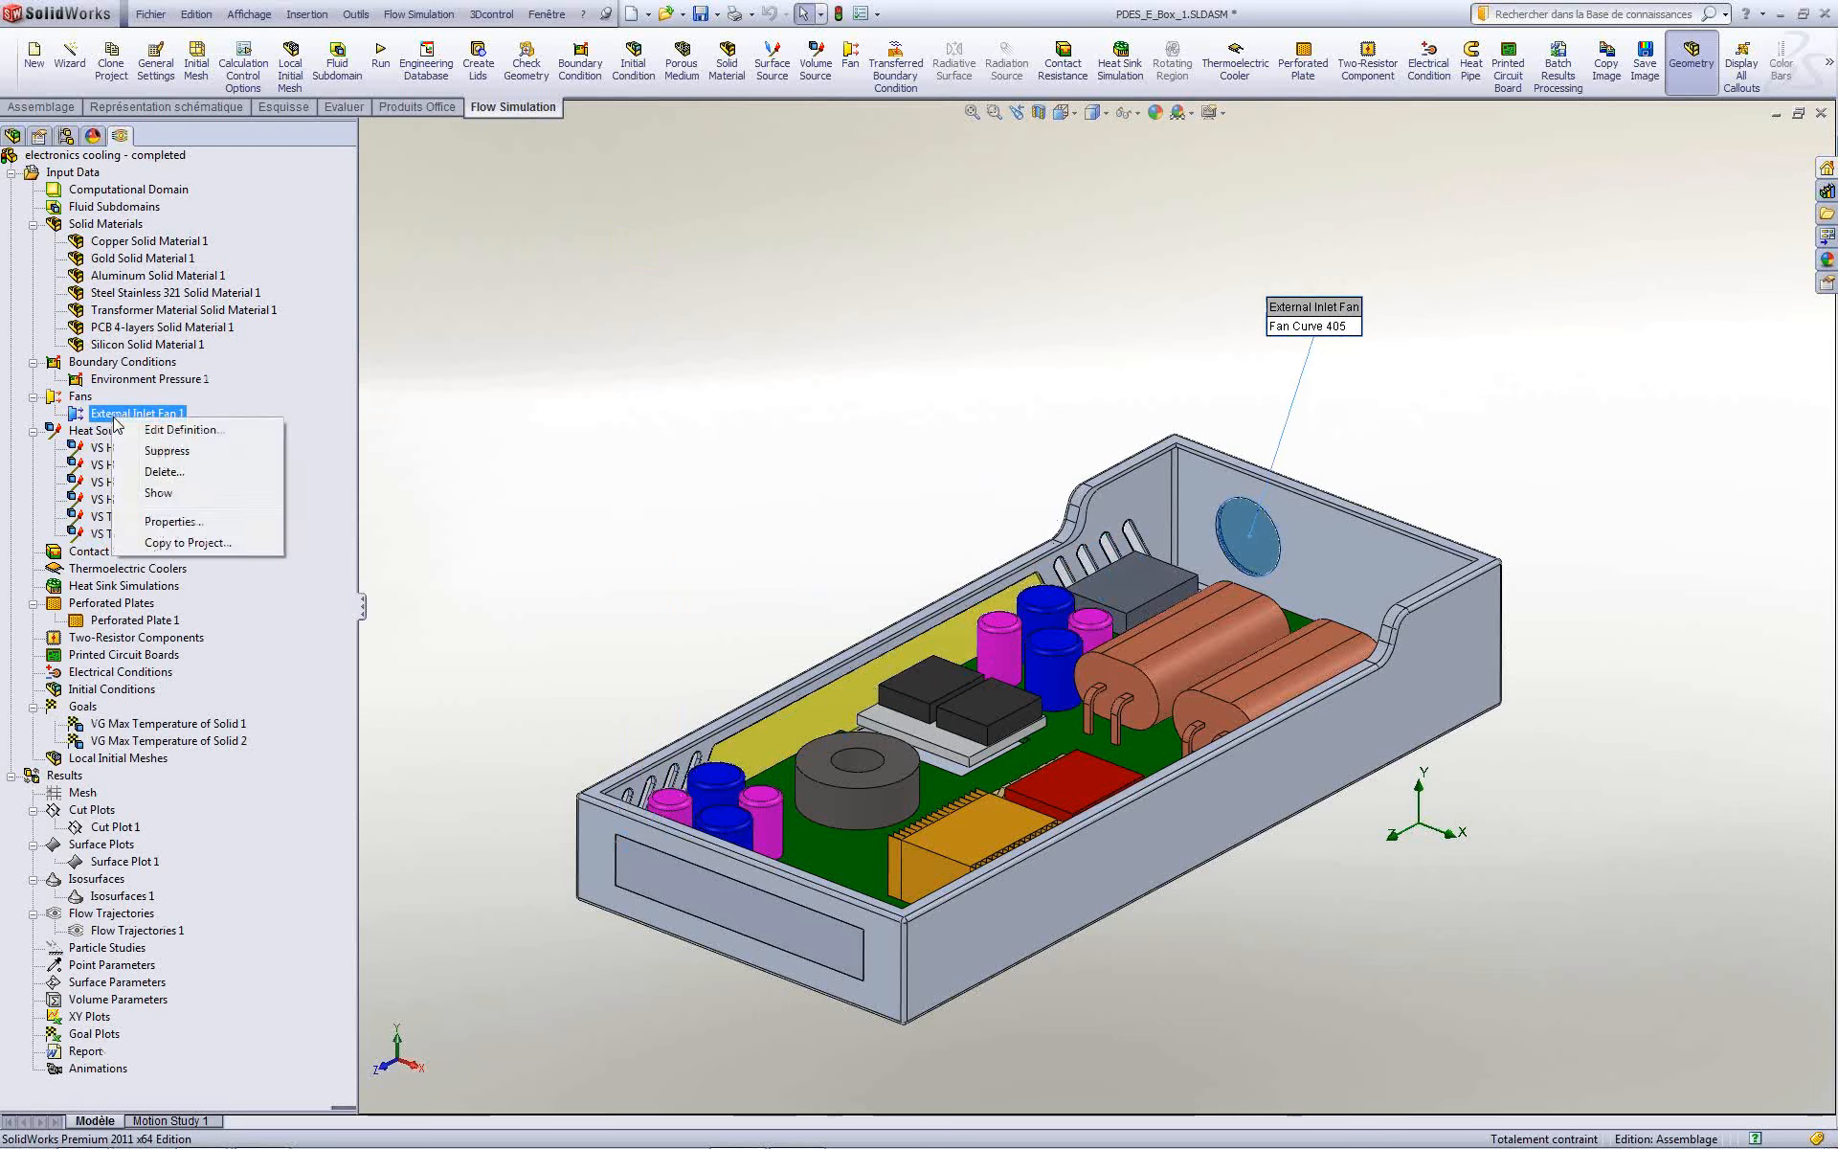
{"action": "left_click", "coordinate": [144, 436]}
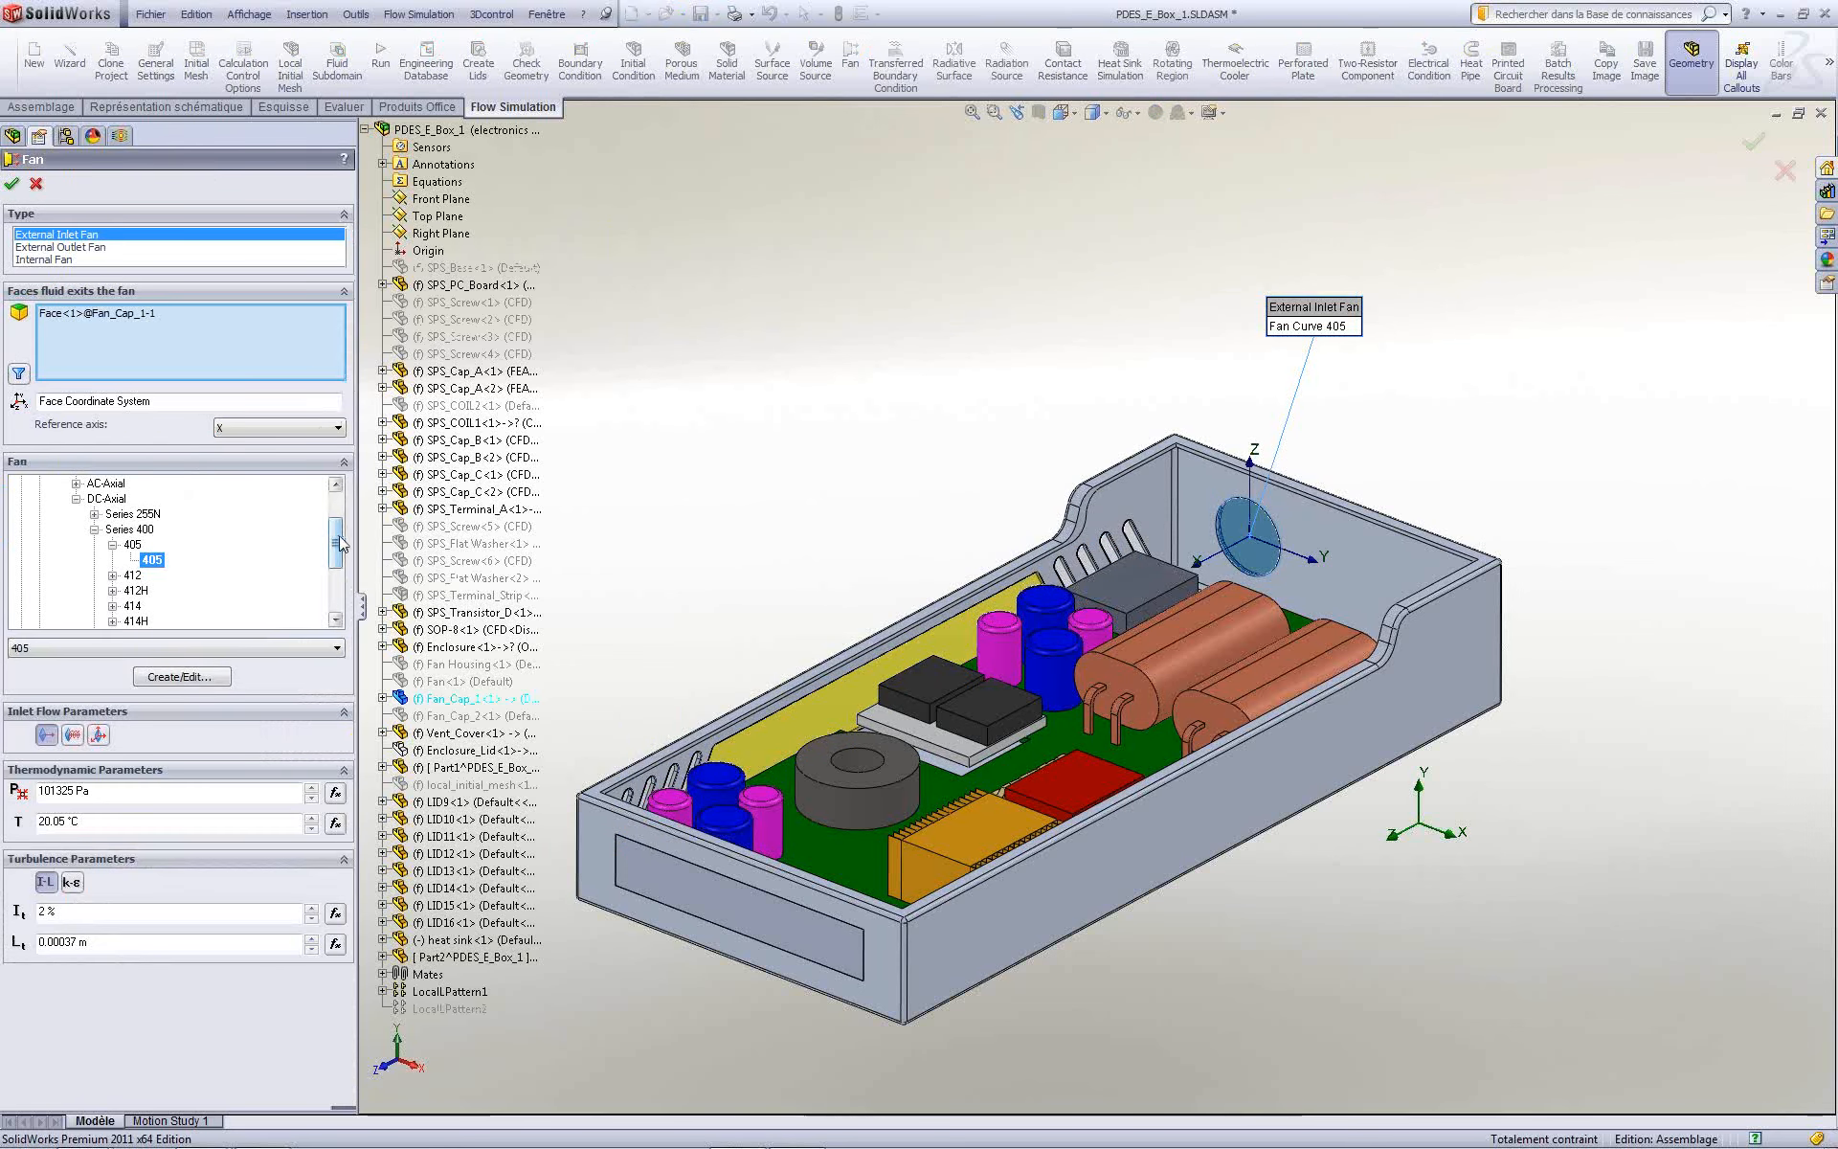
{"action": "mouse_move", "coordinate": [340, 544]}
{"action": "left_mouse_down"}
{"action": "mouse_move", "coordinate": [340, 565]}
{"action": "mouse_move", "coordinate": [339, 521]}
{"action": "left_mouse_up"}
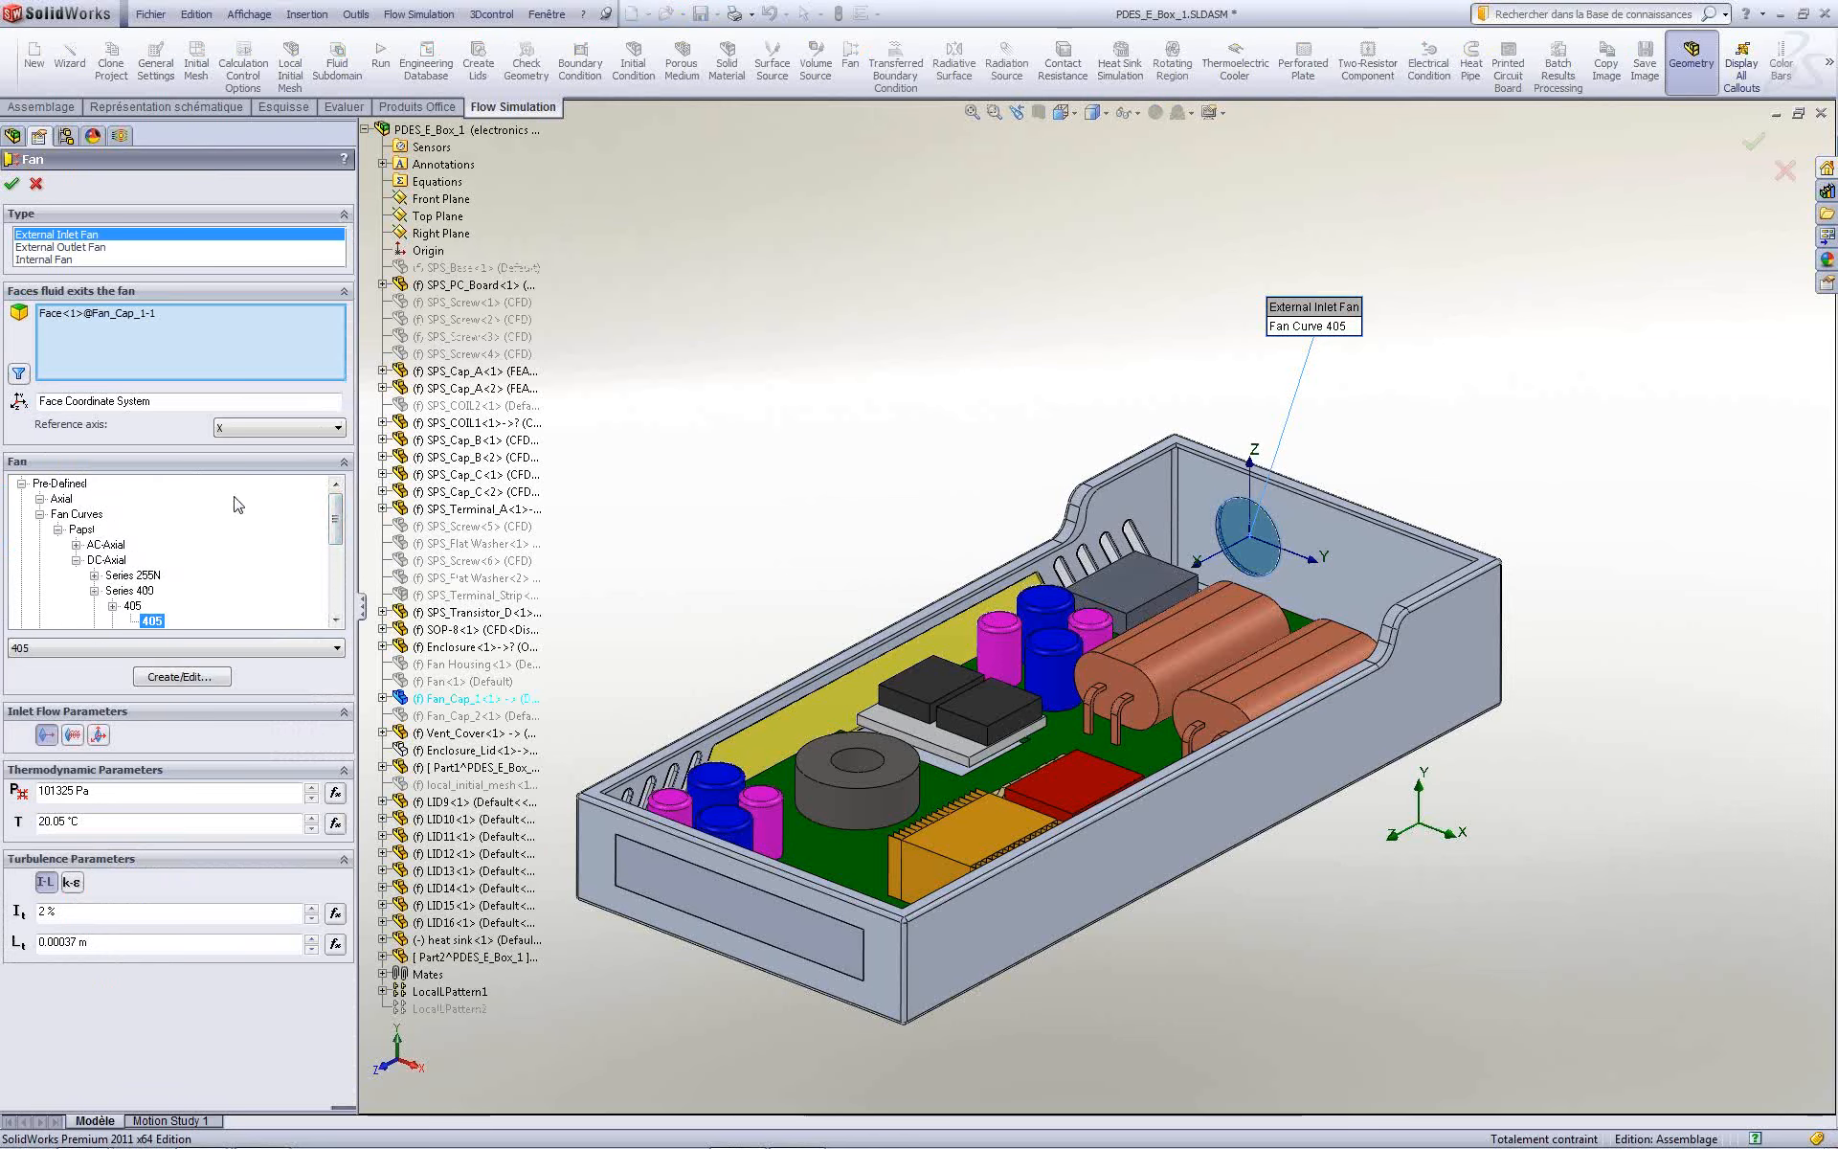
{"action": "left_click", "coordinate": [36, 186]}
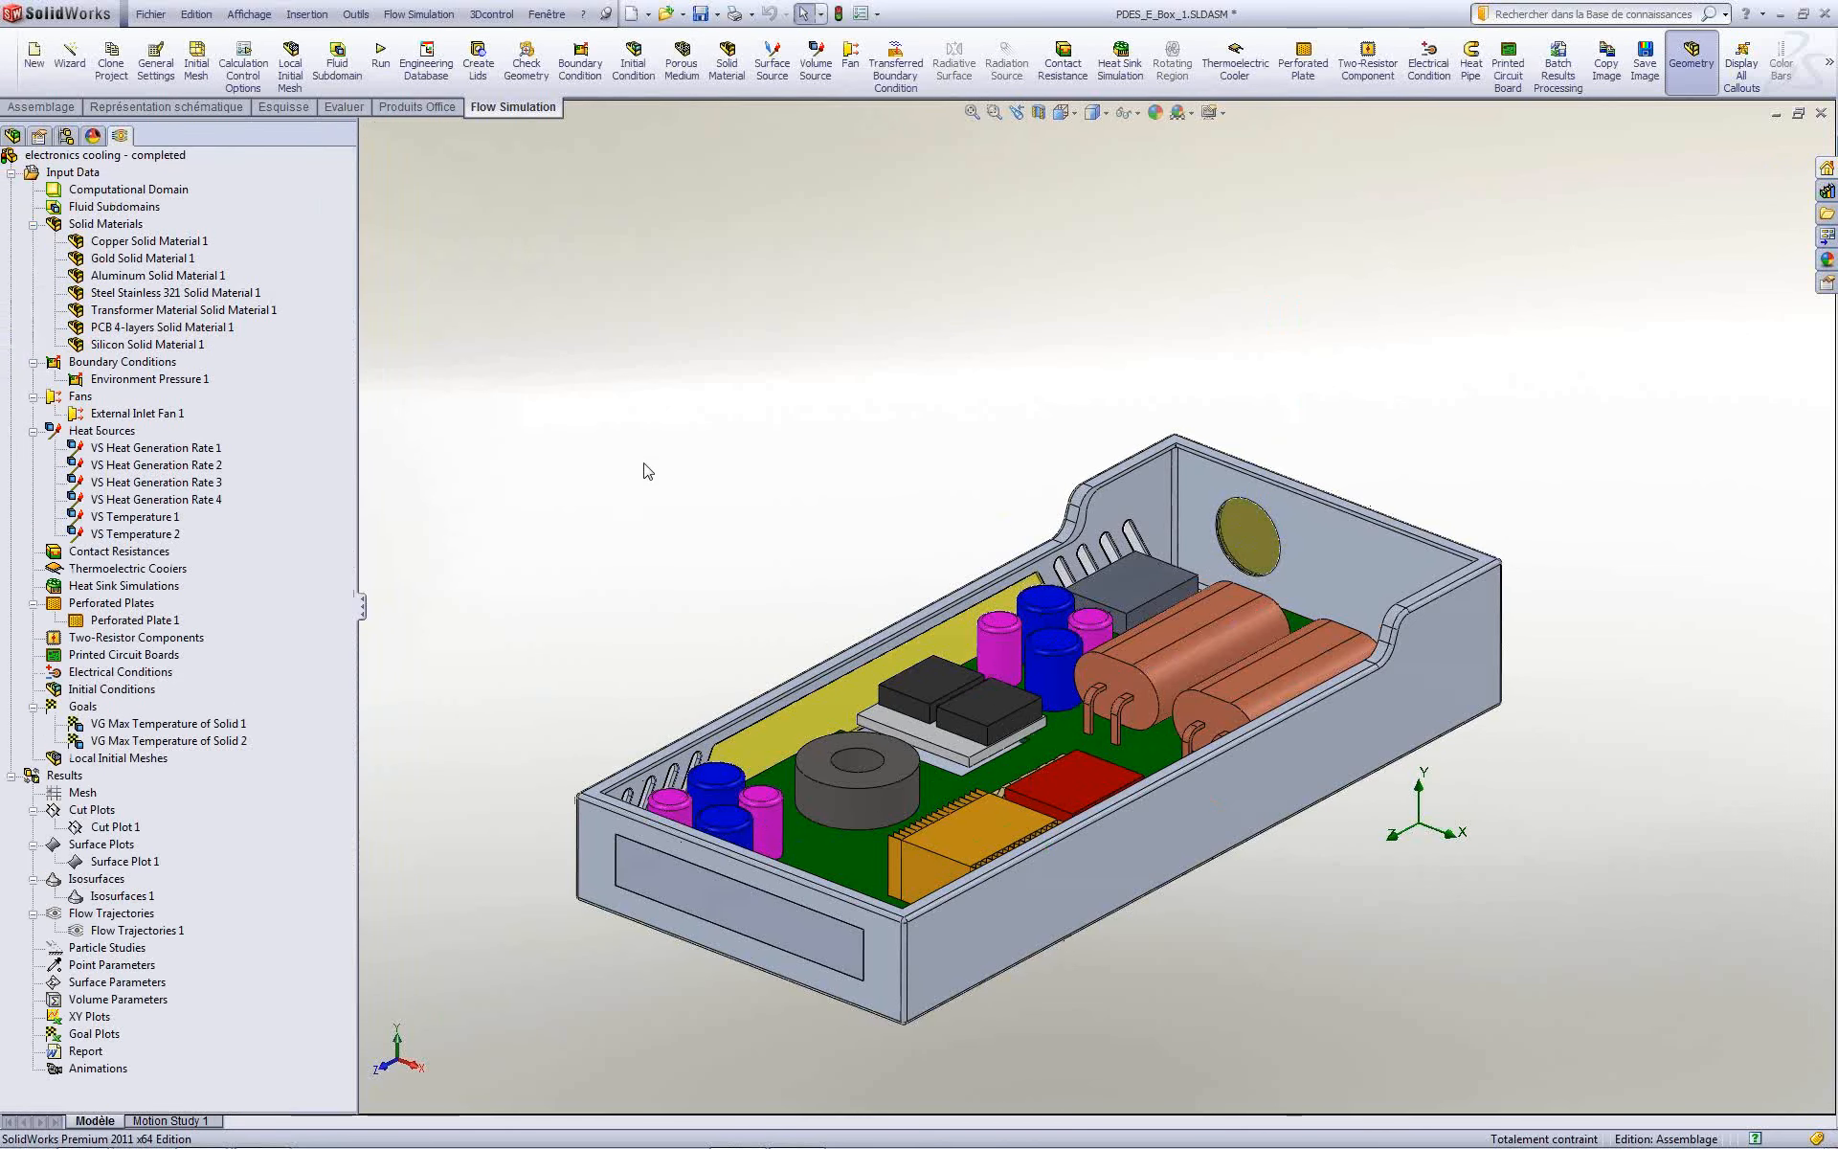
Step: Inspect which components the four heat generation rate sources and the first temperature source are assigned to, and clear the selection
{"action": "scroll", "coordinate": [1053, 823], "scroll_direction": "down", "scroll_amount": 2}
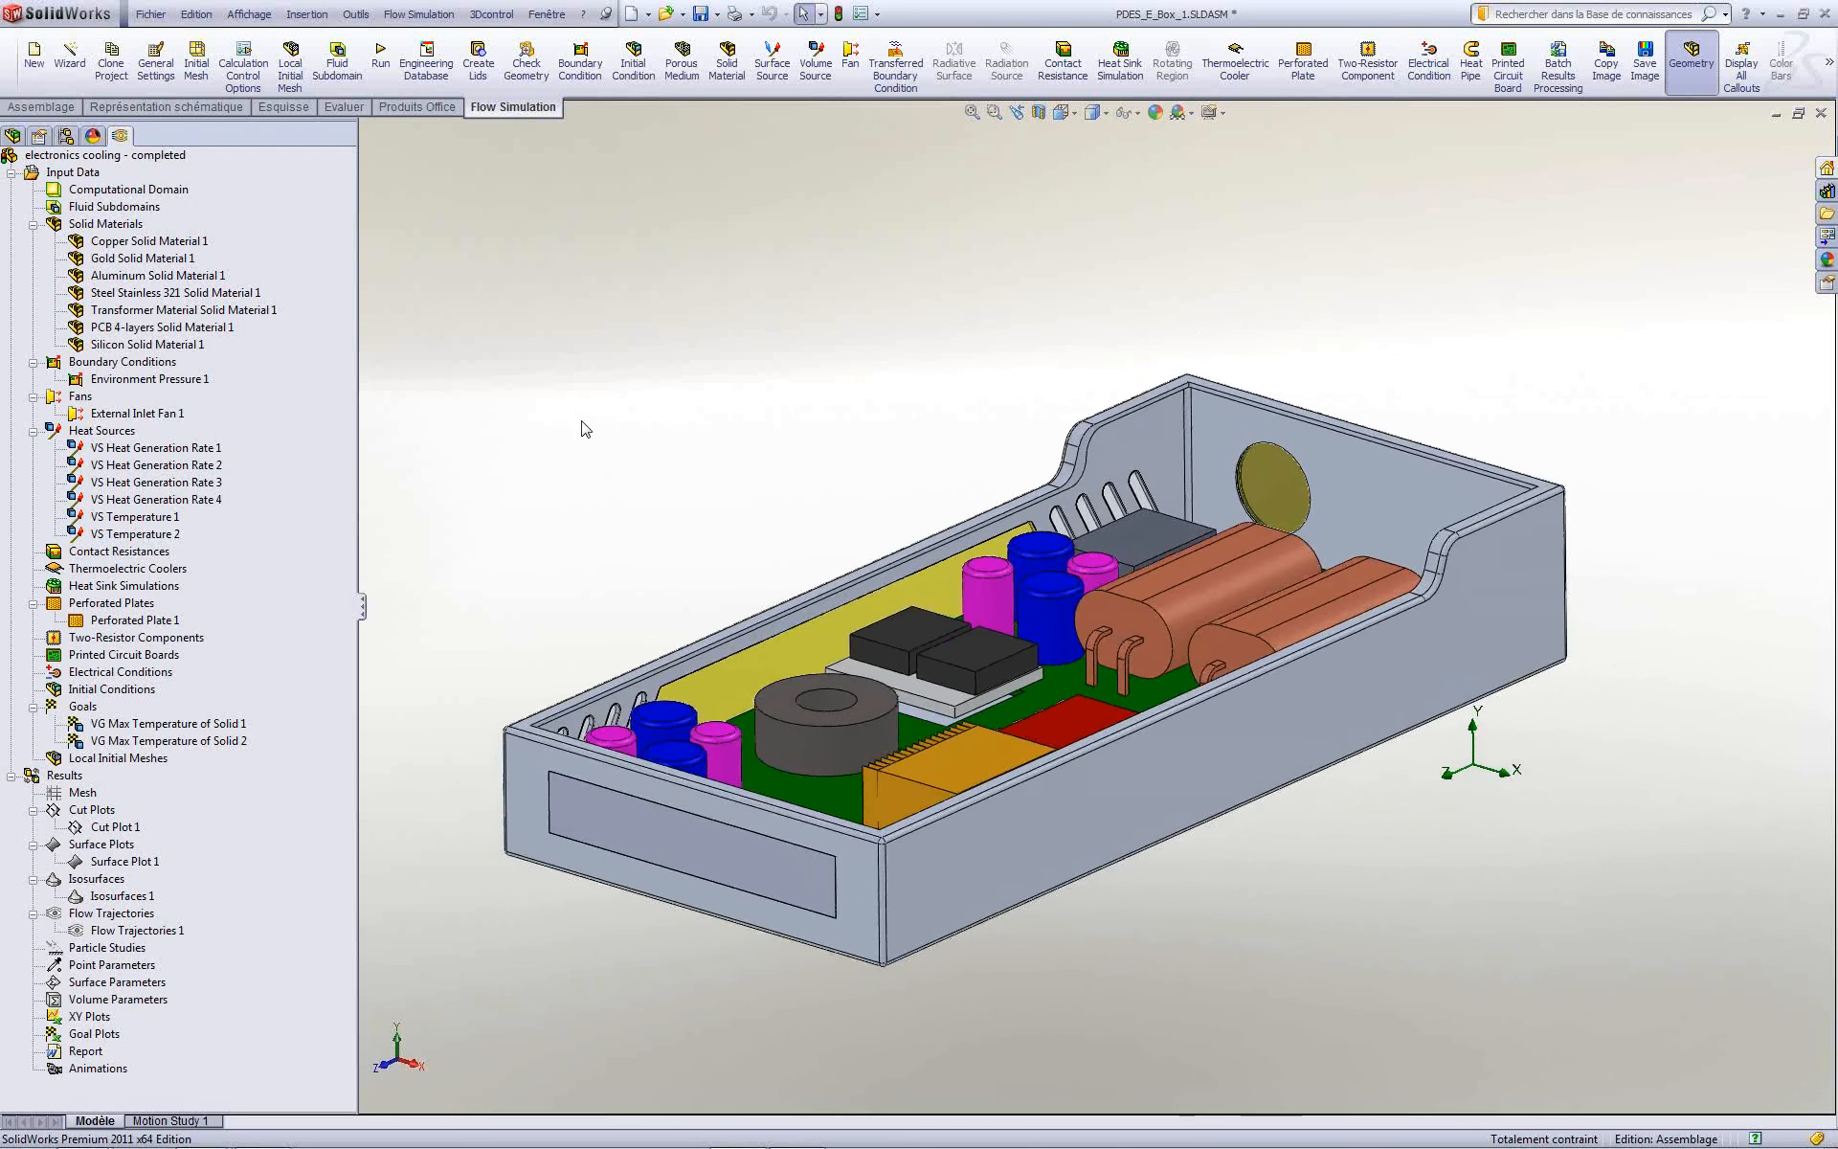
{"action": "left_click", "coordinate": [115, 449]}
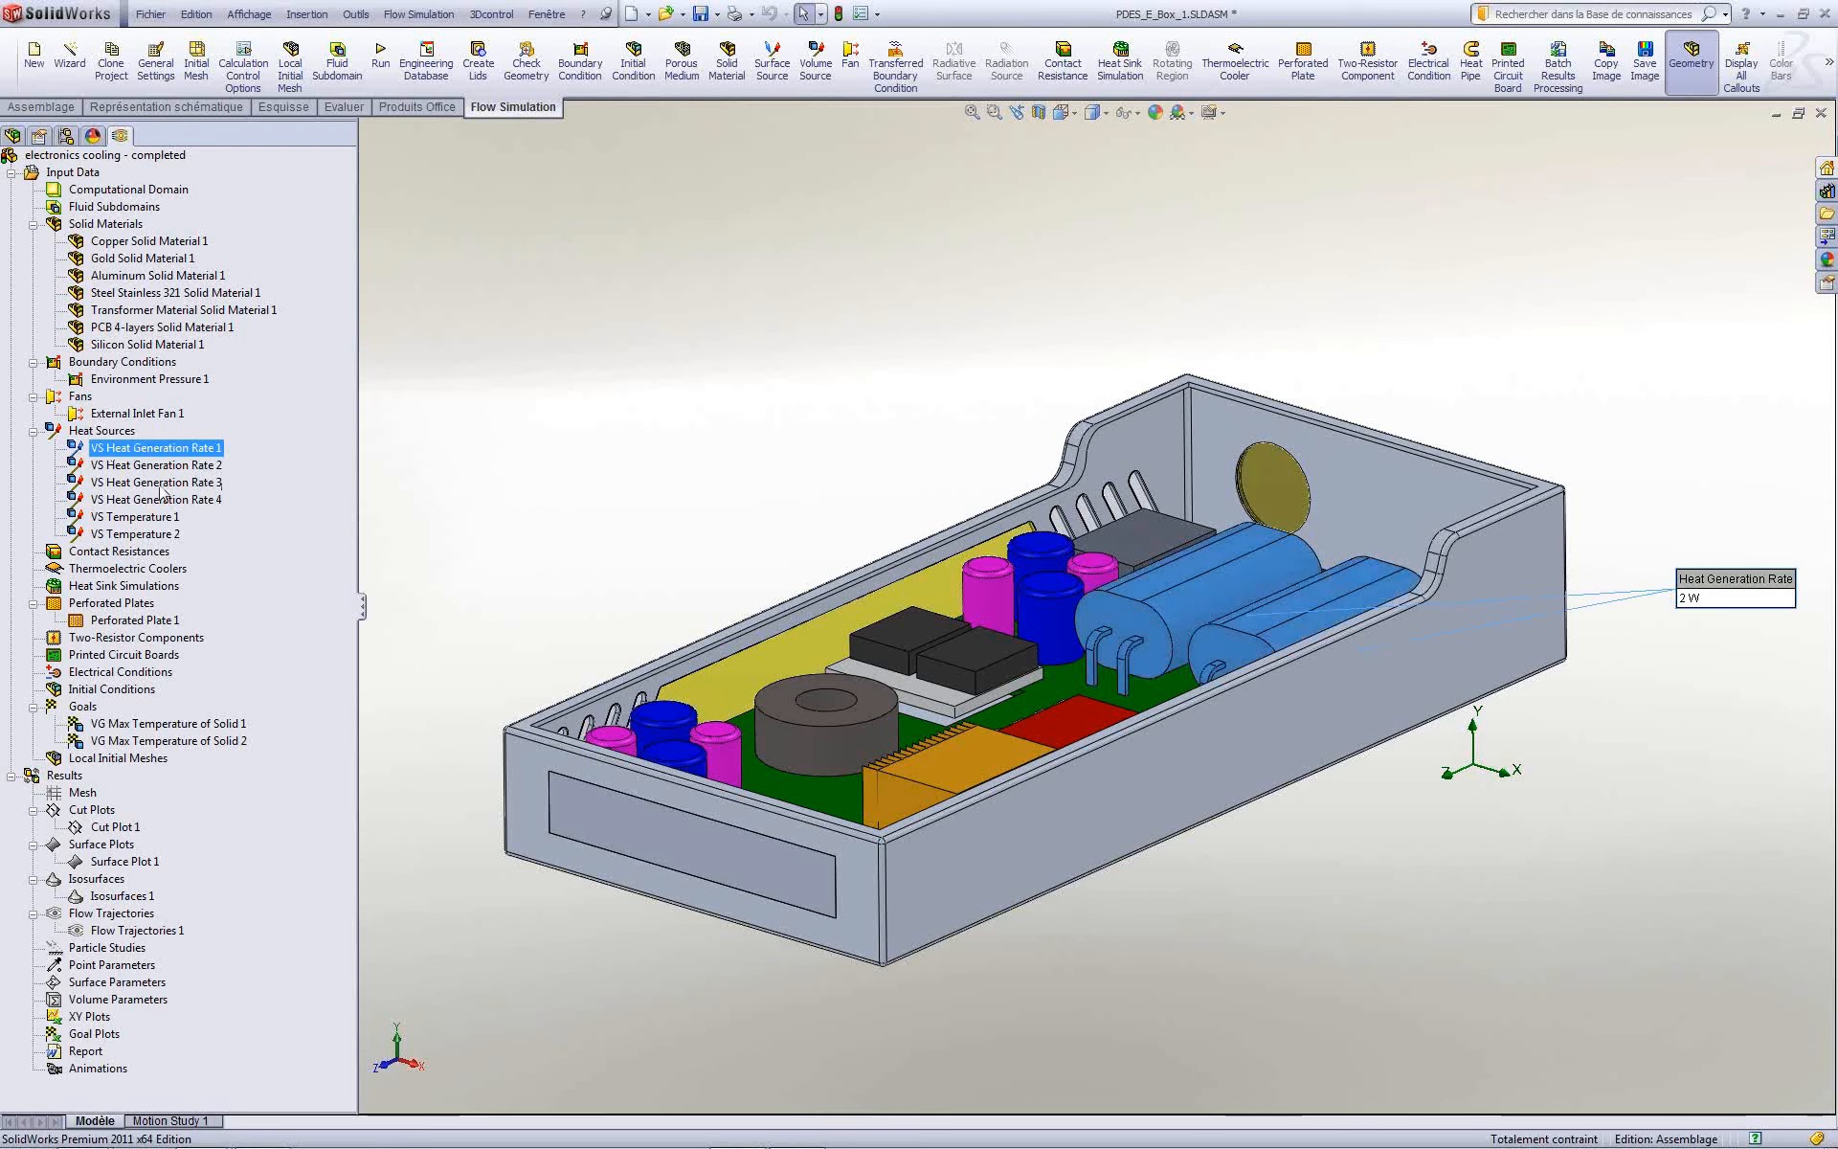
{"action": "left_click", "coordinate": [140, 466]}
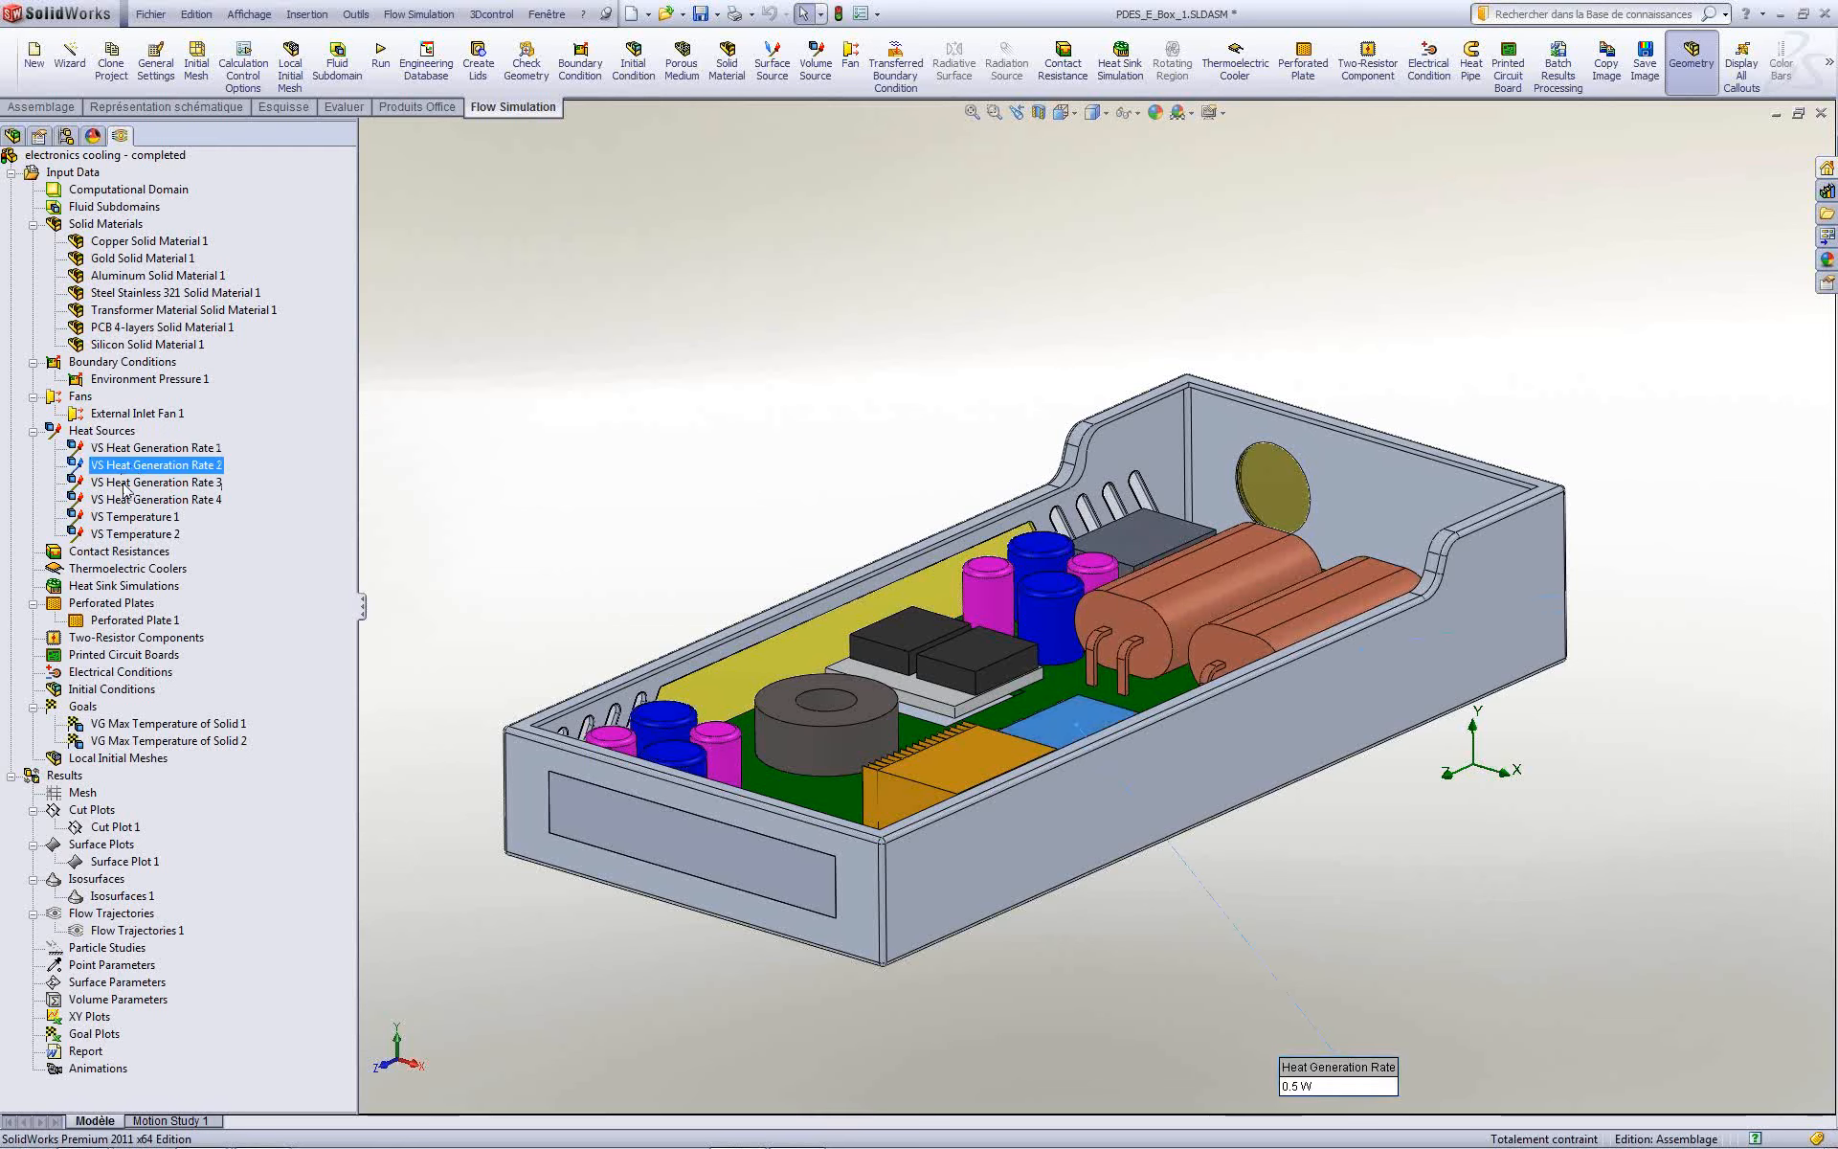
{"action": "left_click", "coordinate": [125, 483]}
{"action": "left_click", "coordinate": [124, 500]}
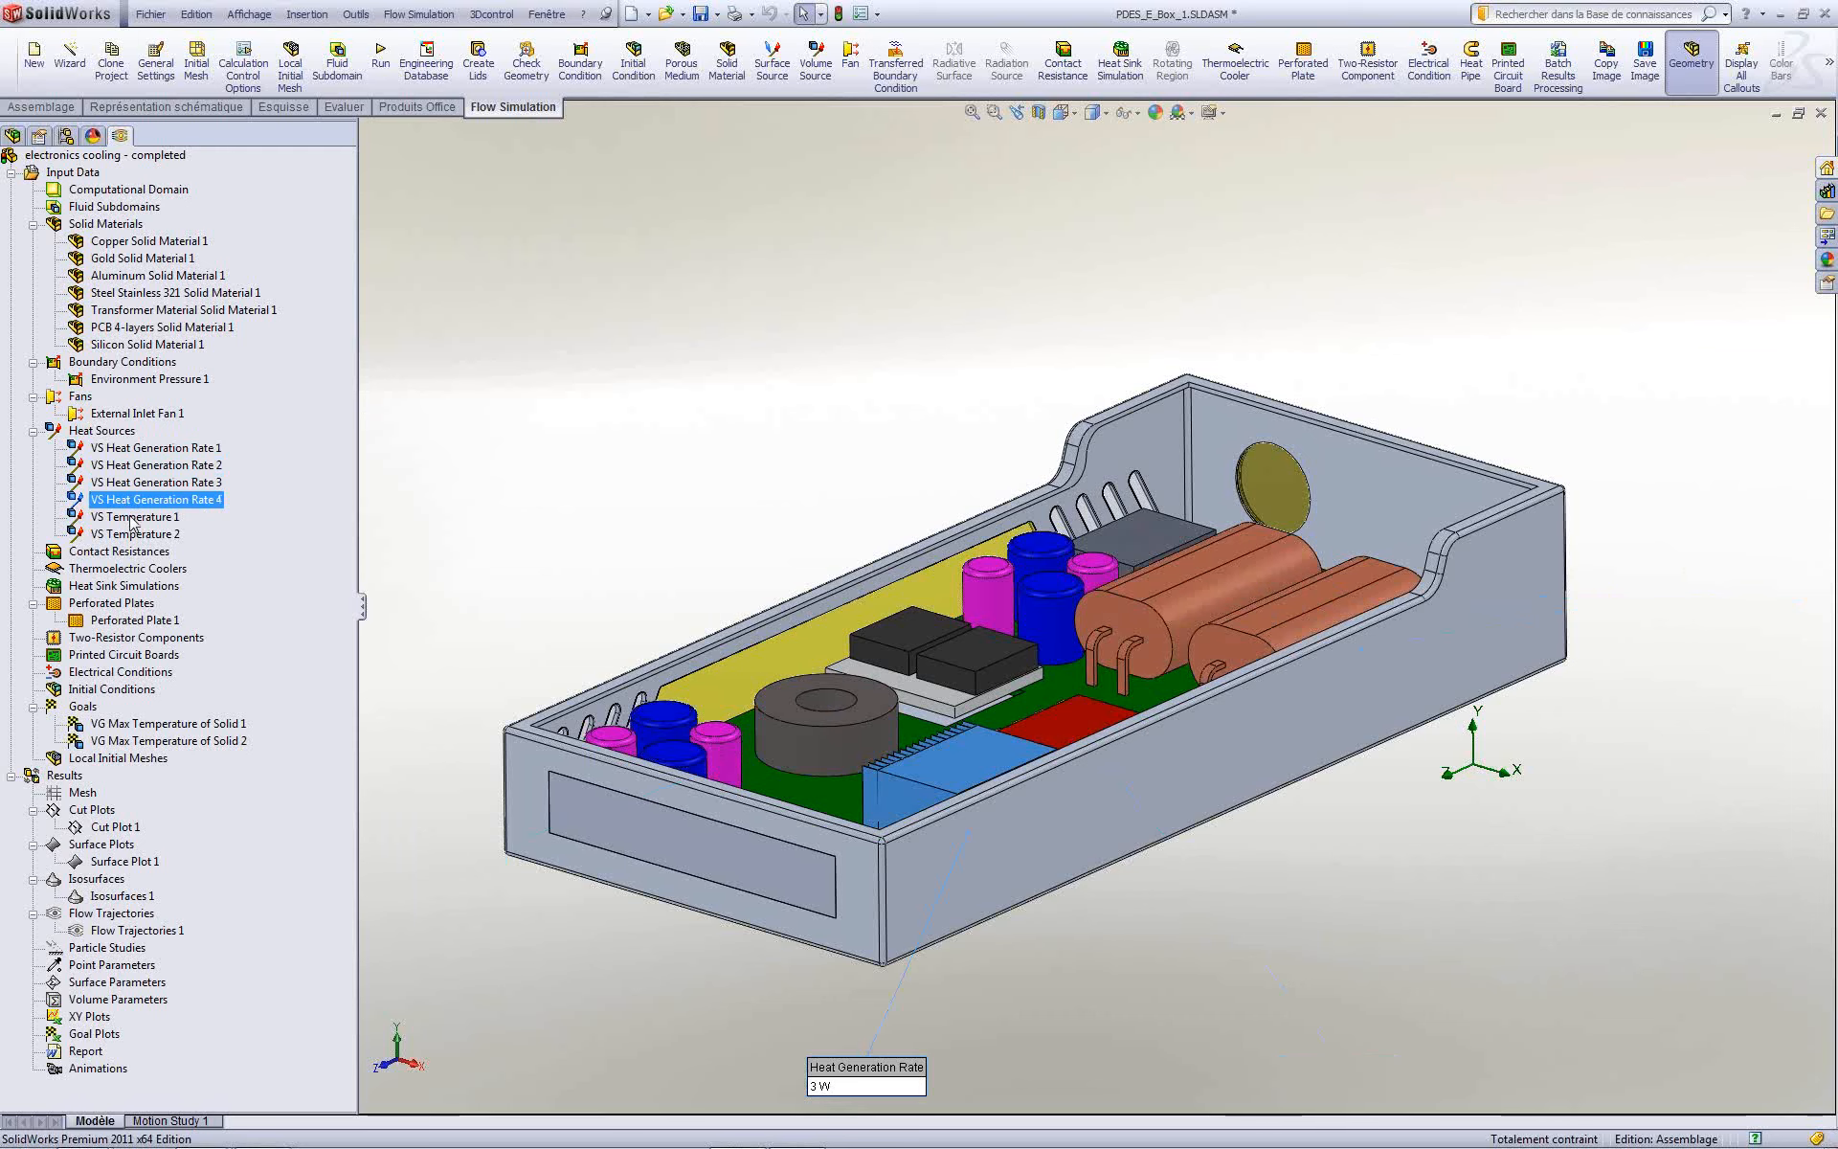
{"action": "left_click", "coordinate": [132, 518]}
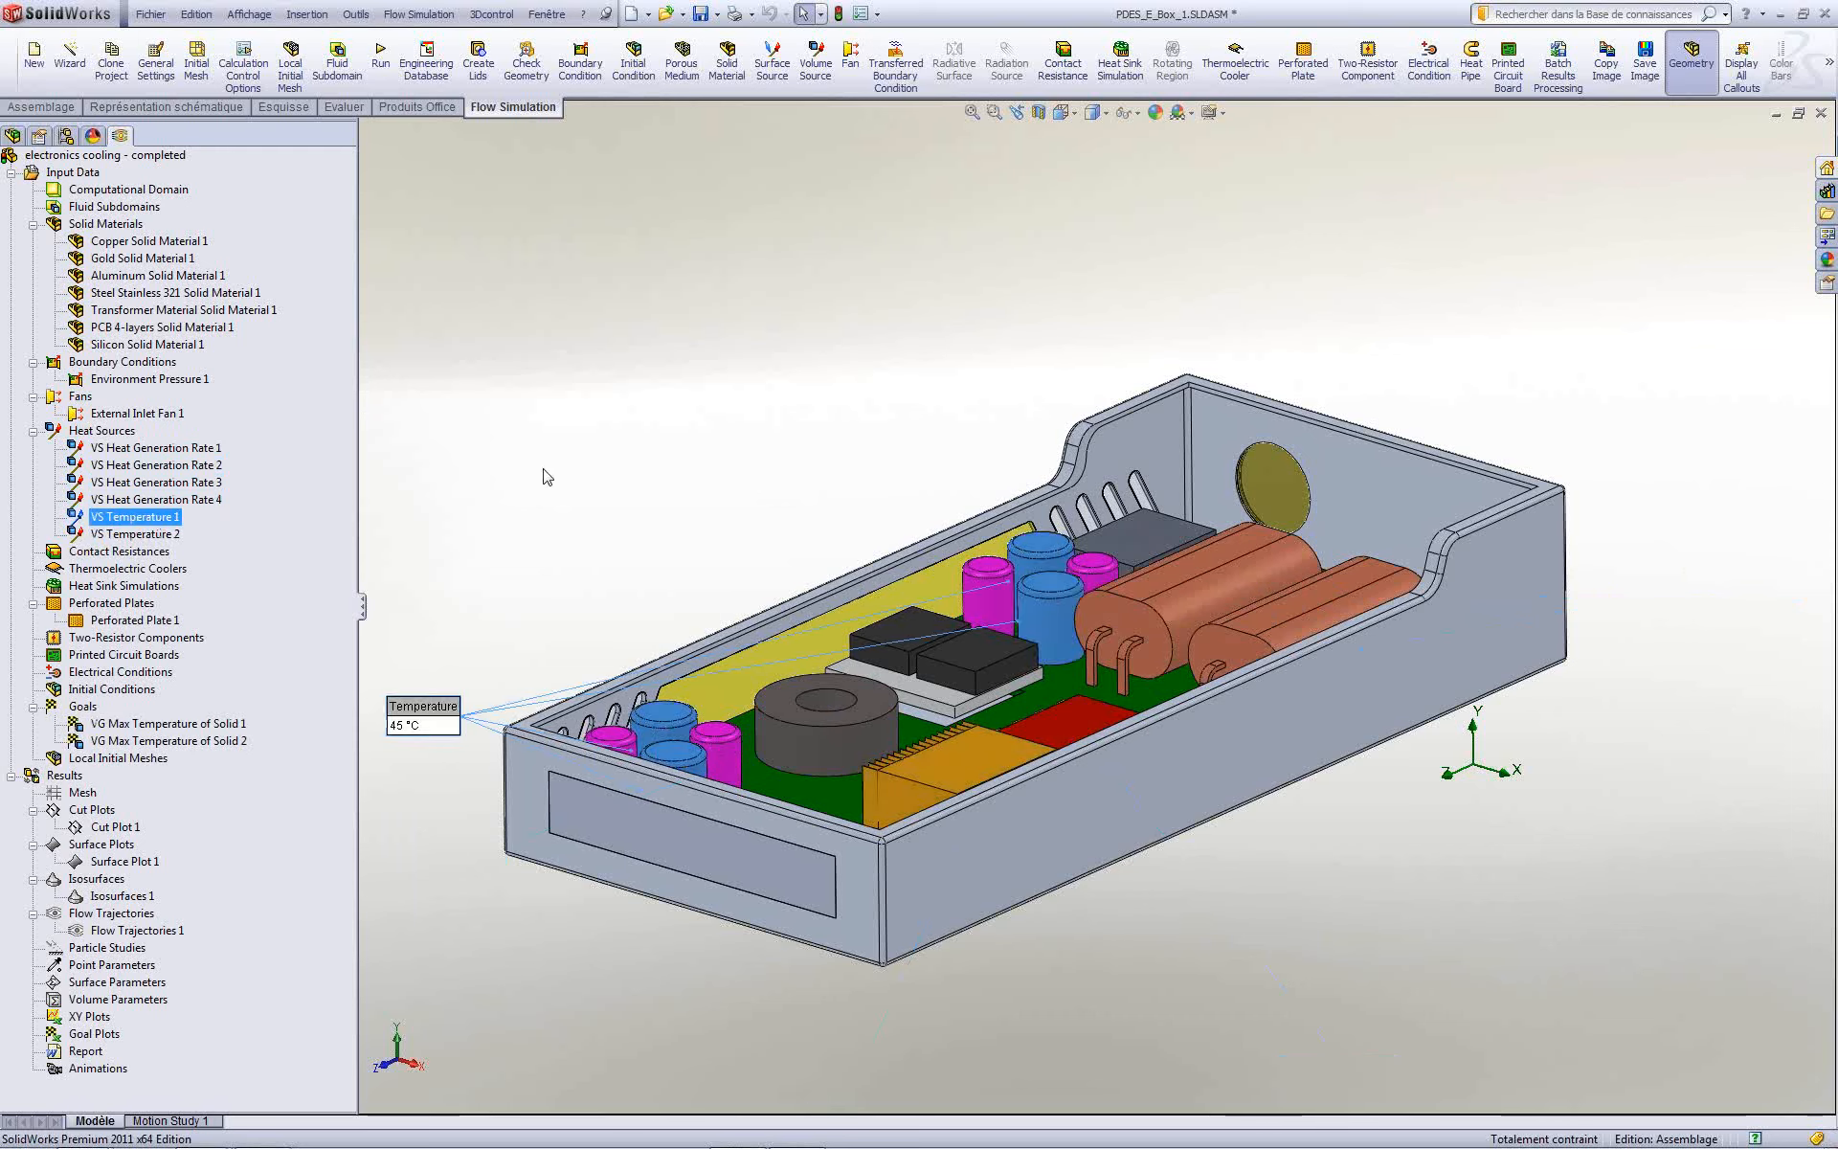
{"action": "left_click", "coordinate": [480, 475]}
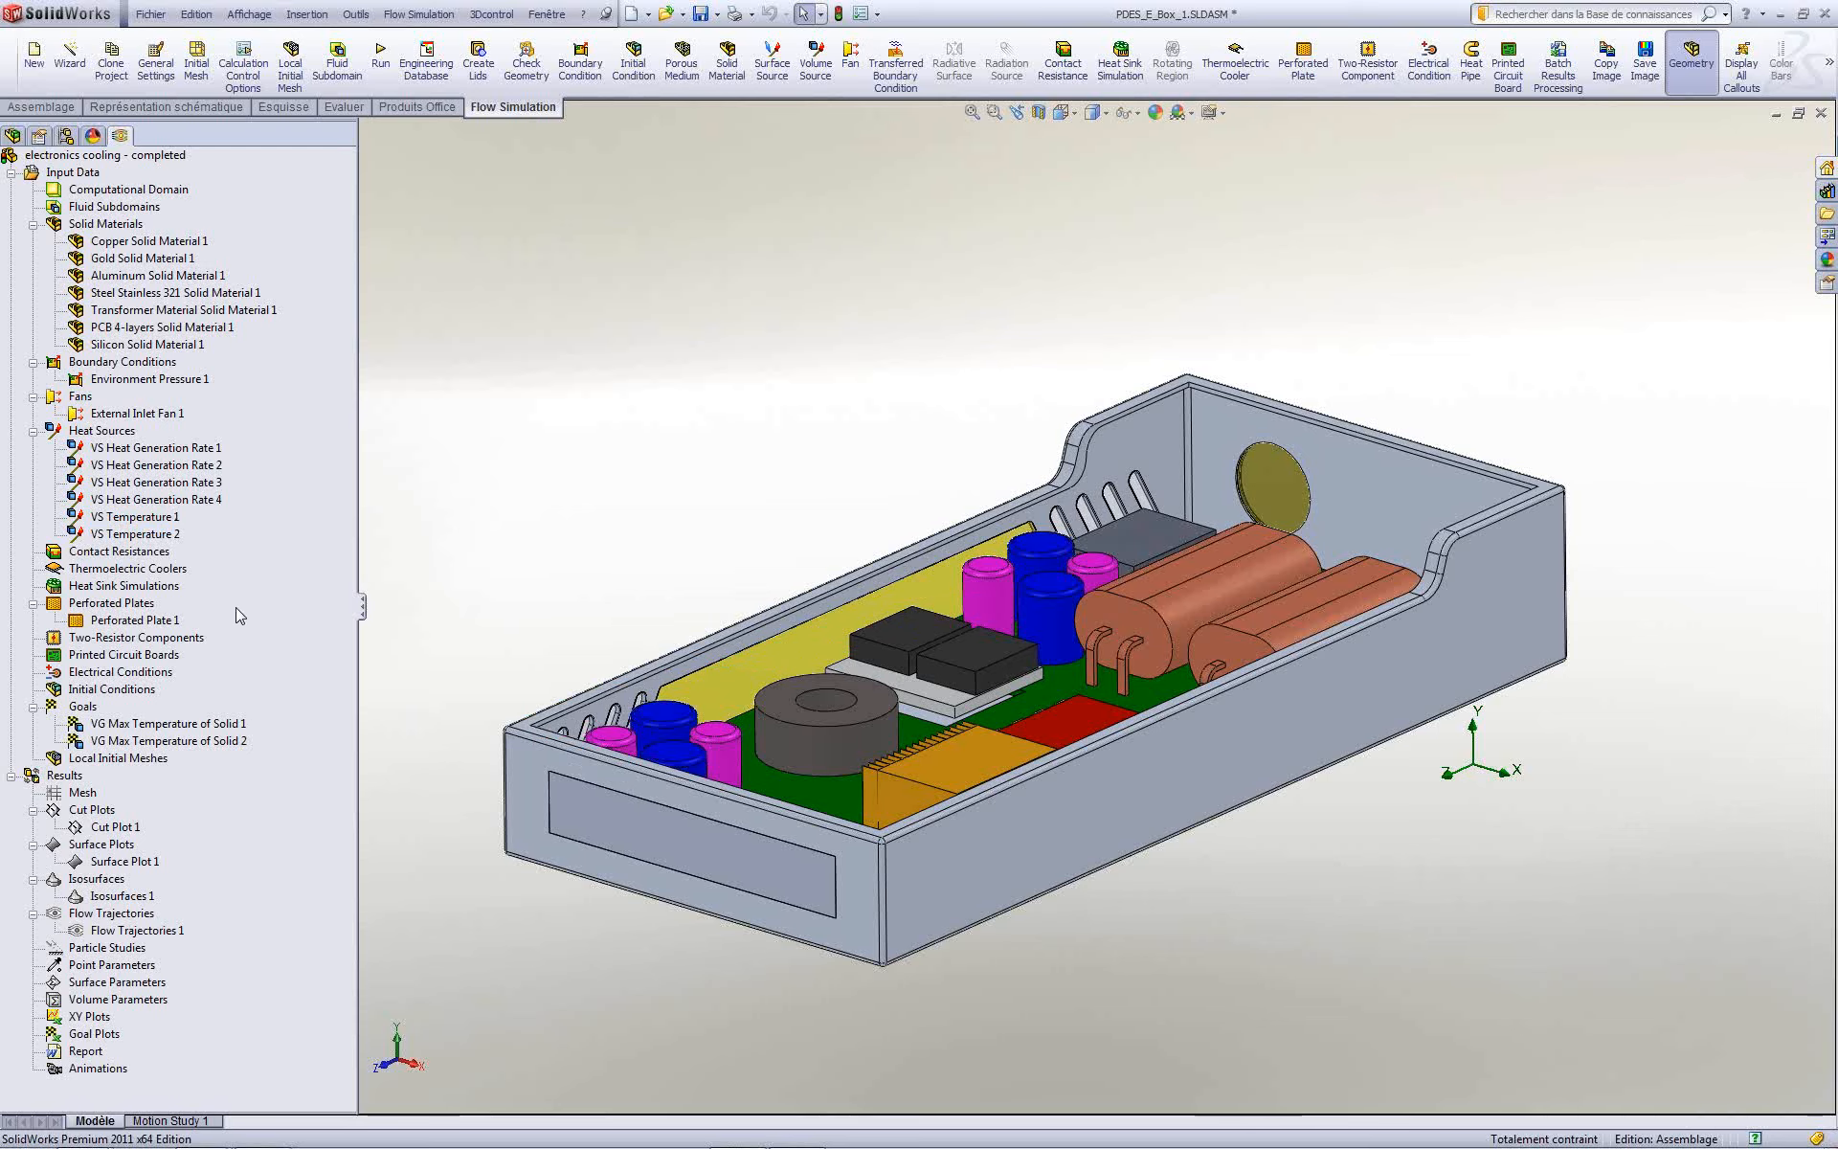
Step: Highlight the components monitored by the two maximum solid temperature goals, and clear the selection
{"action": "left_click", "coordinate": [112, 725]}
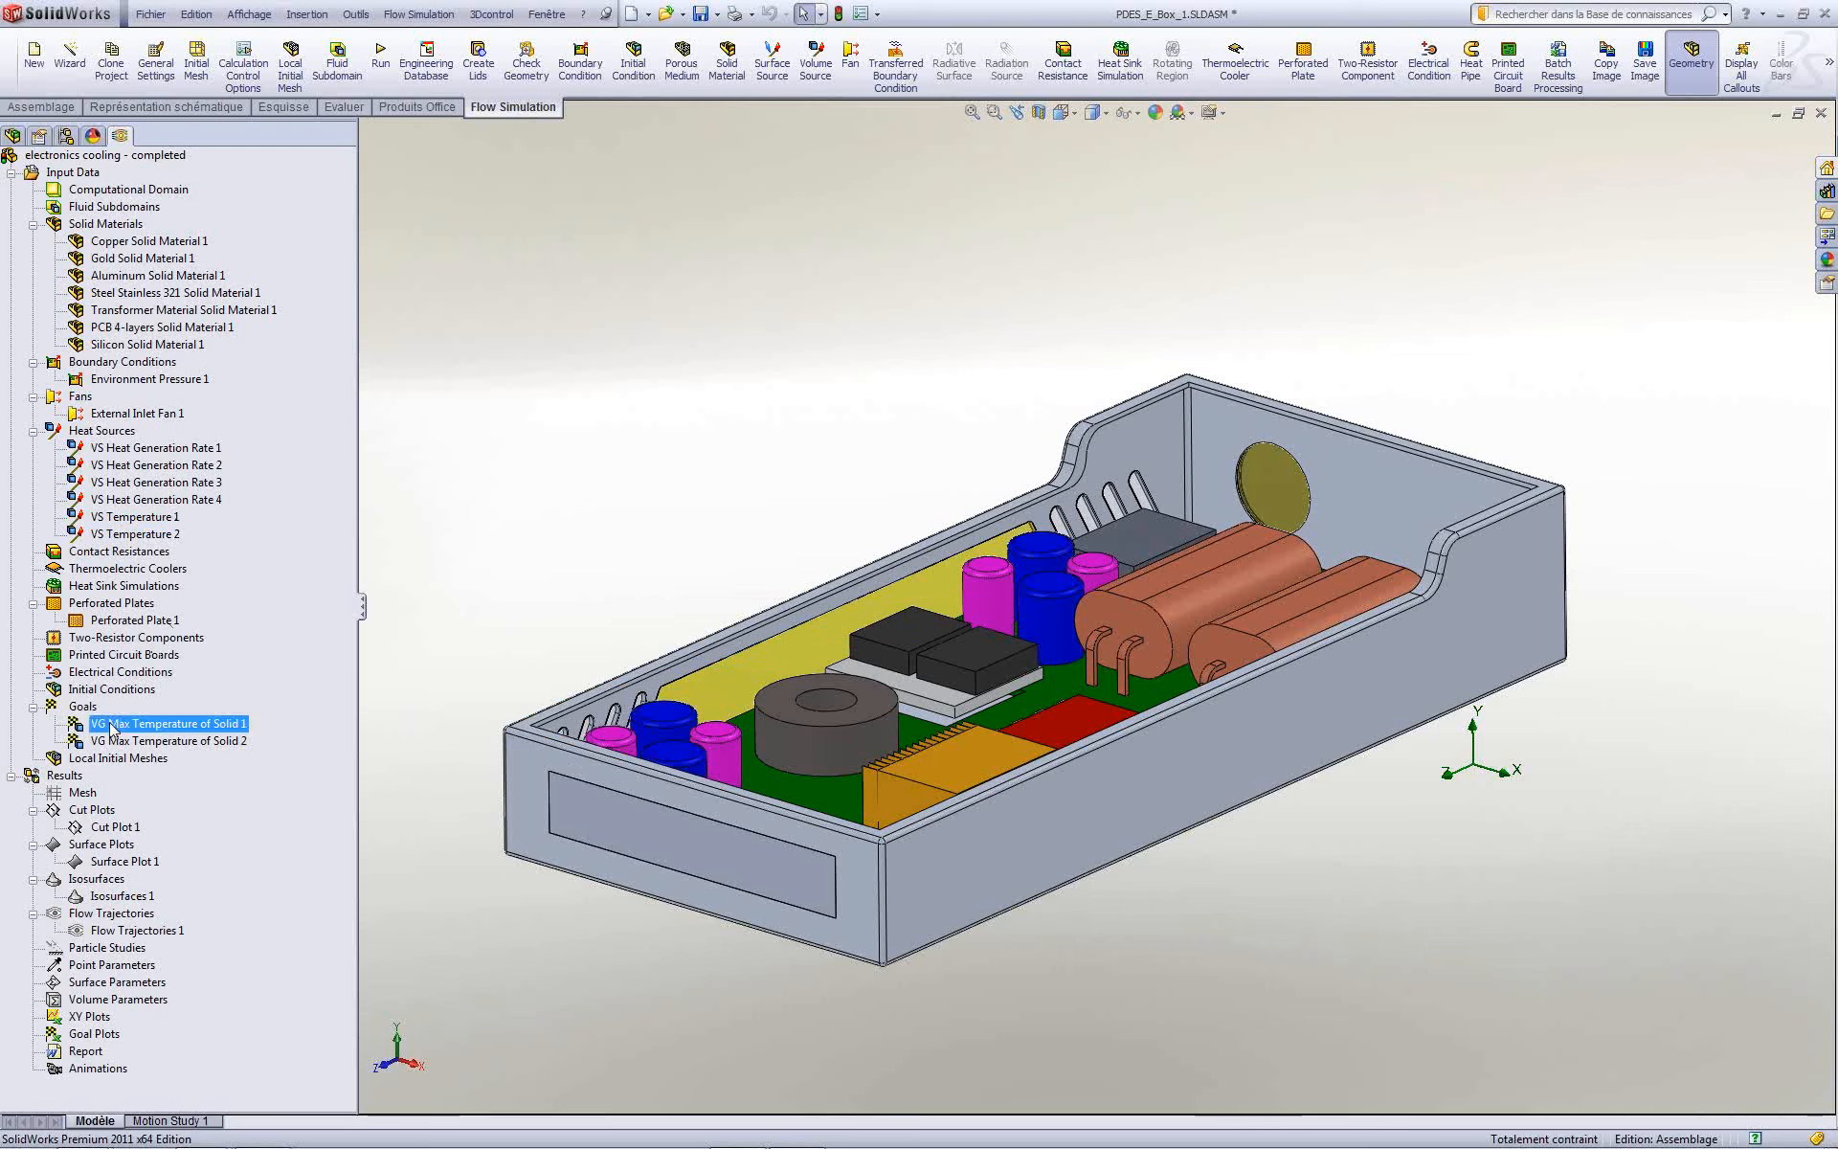
{"action": "left_click", "coordinate": [114, 743], "text": "ctrl"}
{"action": "middle_click_drag", "start_coordinate": [941, 885], "coordinate": [961, 979]}
{"action": "scroll", "coordinate": [1048, 876], "scroll_direction": "down", "scroll_amount": 2}
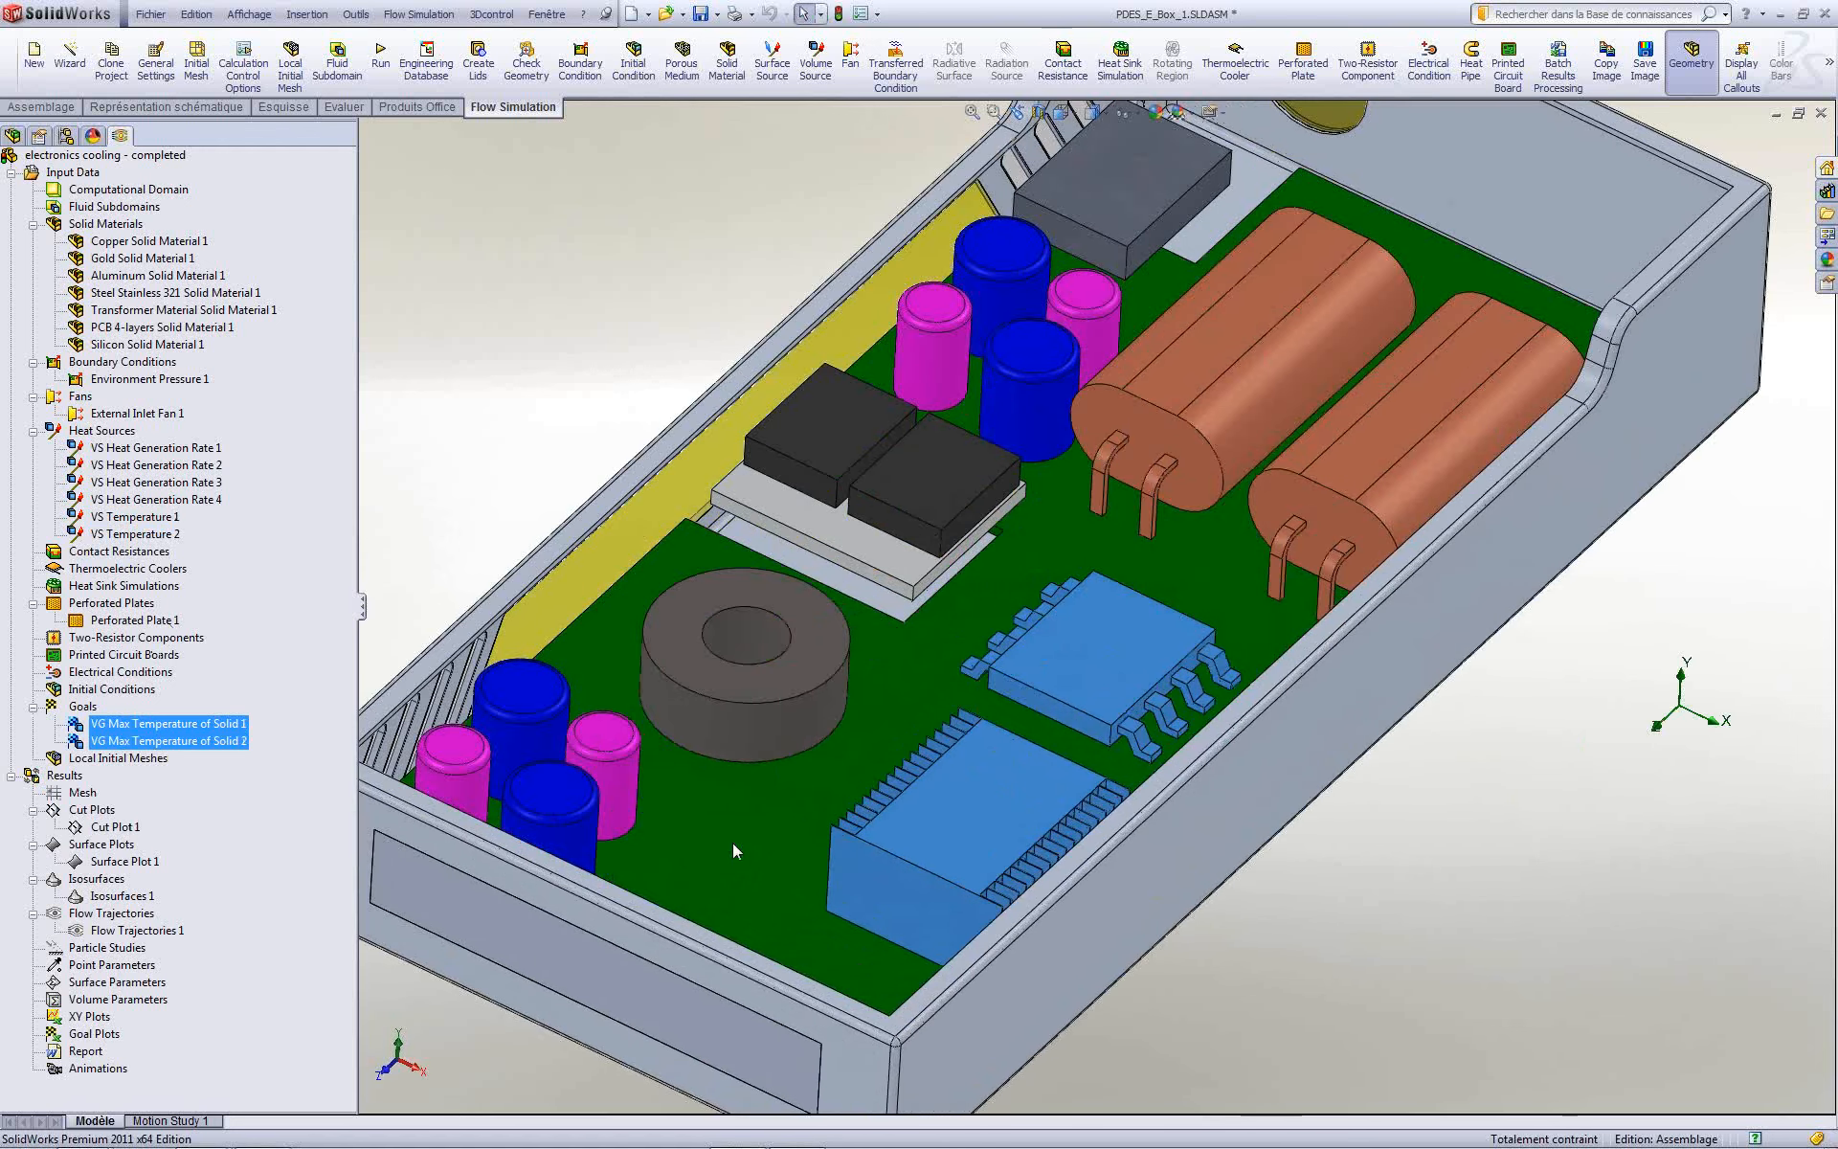
{"action": "left_click", "coordinate": [535, 477]}
{"action": "key", "text": "f"}
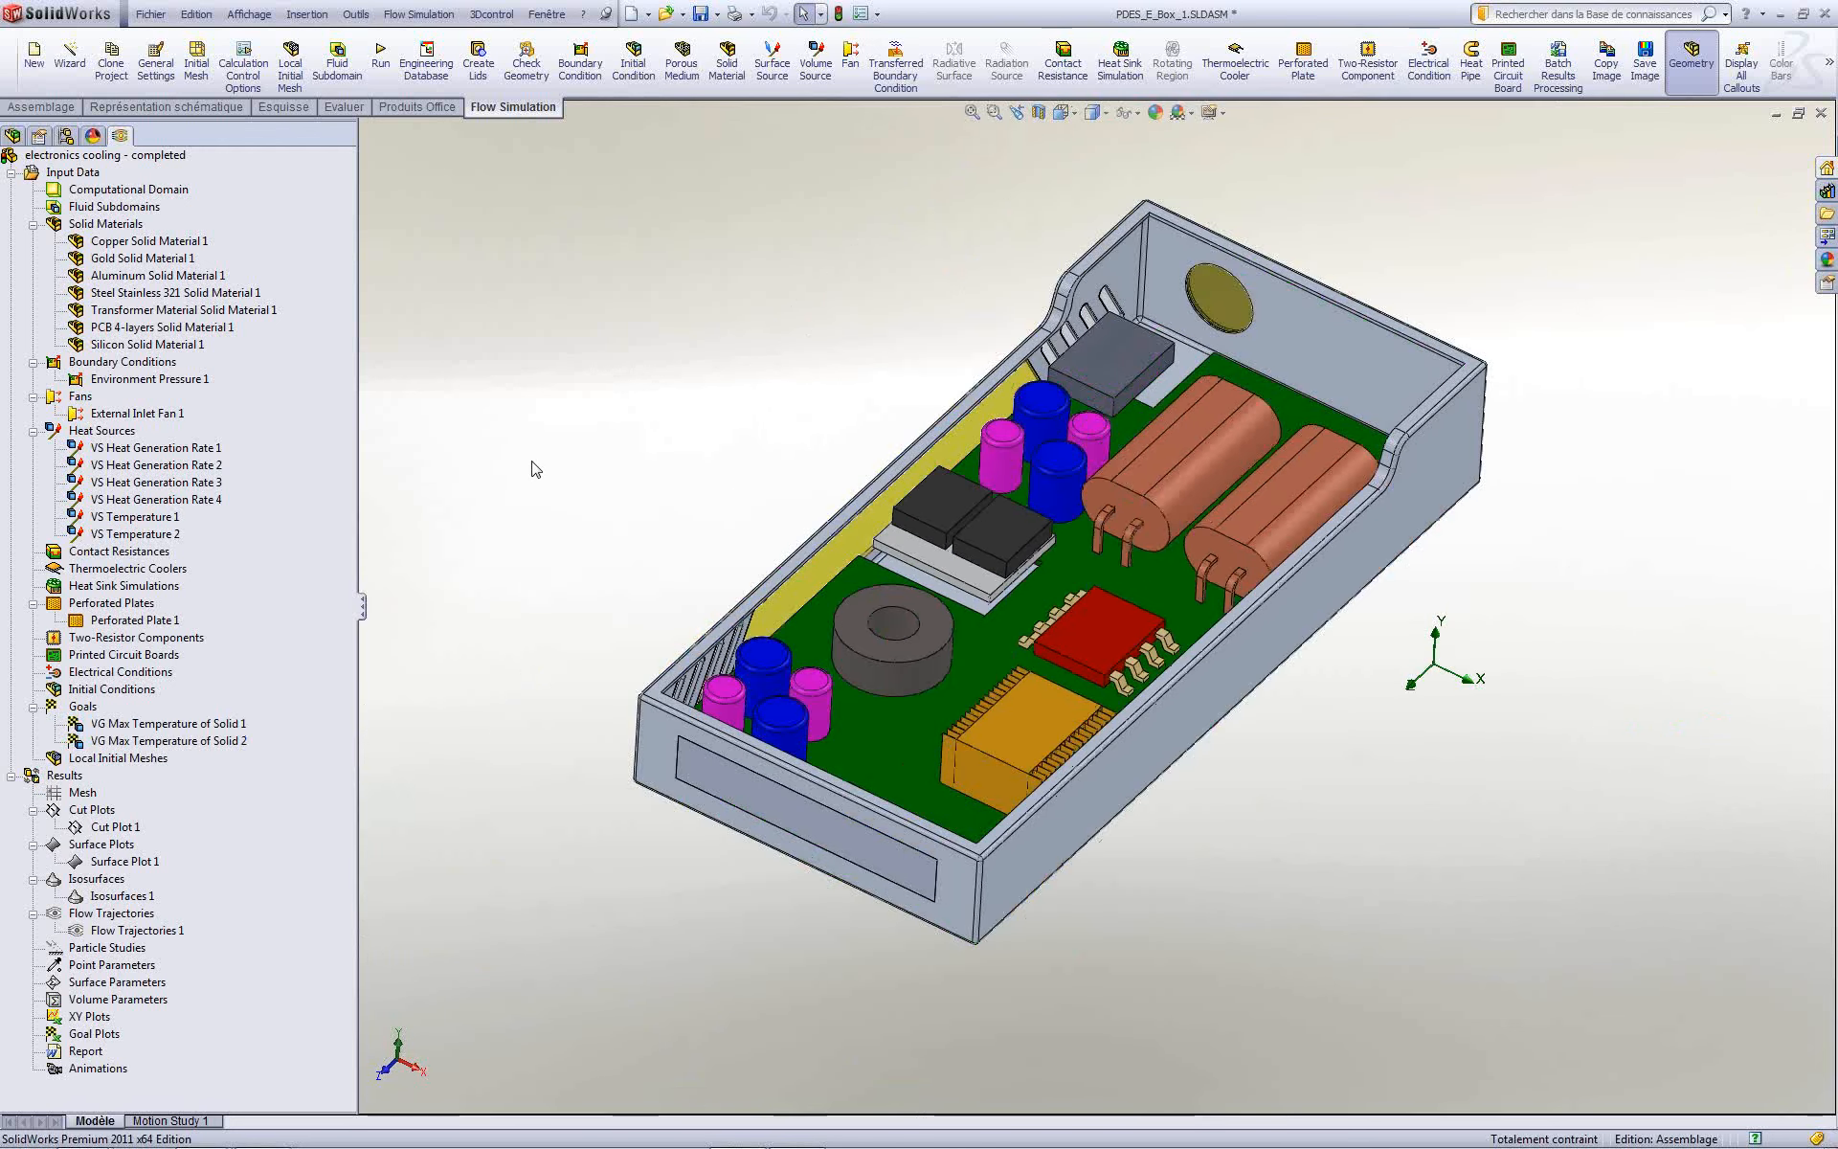
Step: Load the calculated results of the electronics cooling project
{"action": "right_click", "coordinate": [57, 777]}
{"action": "left_click", "coordinate": [100, 794]}
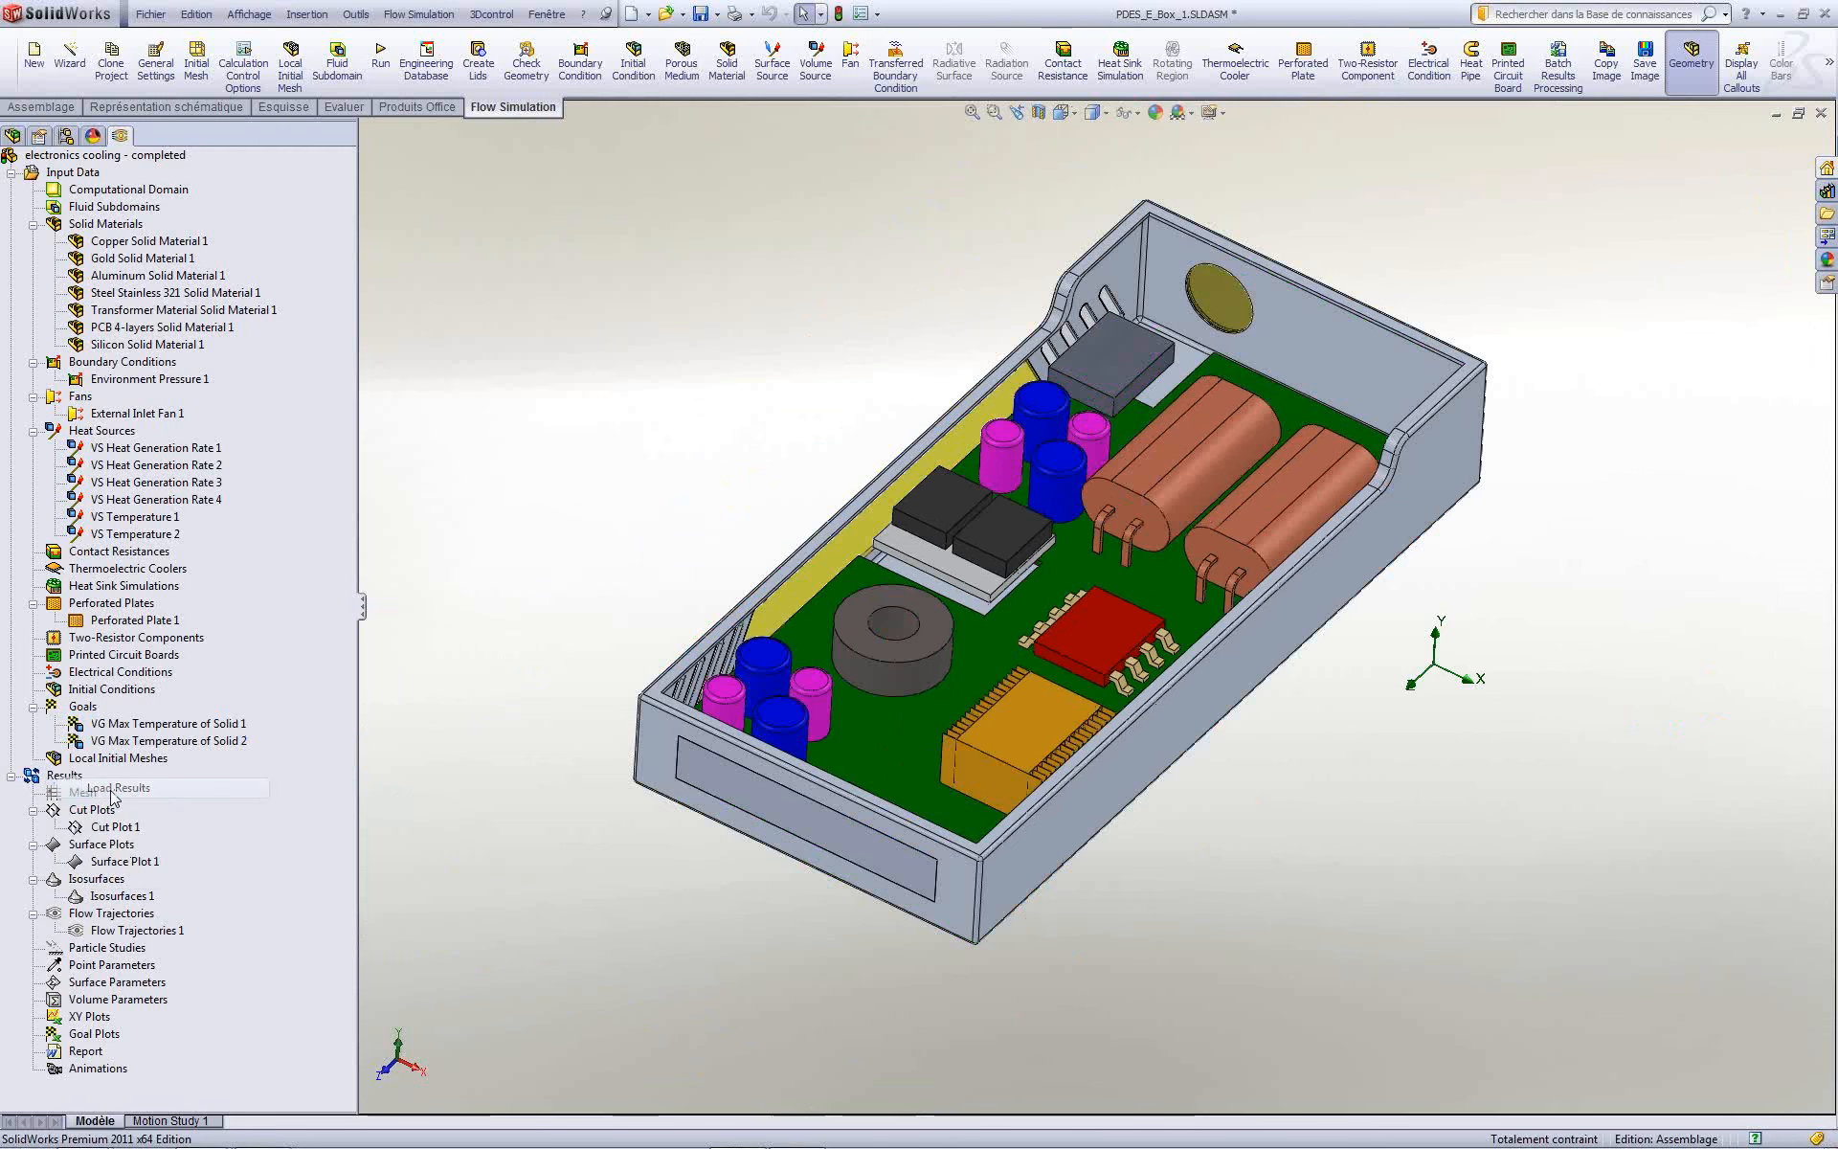
{"action": "left_click", "coordinate": [428, 299]}
{"action": "left_click", "coordinate": [817, 648]}
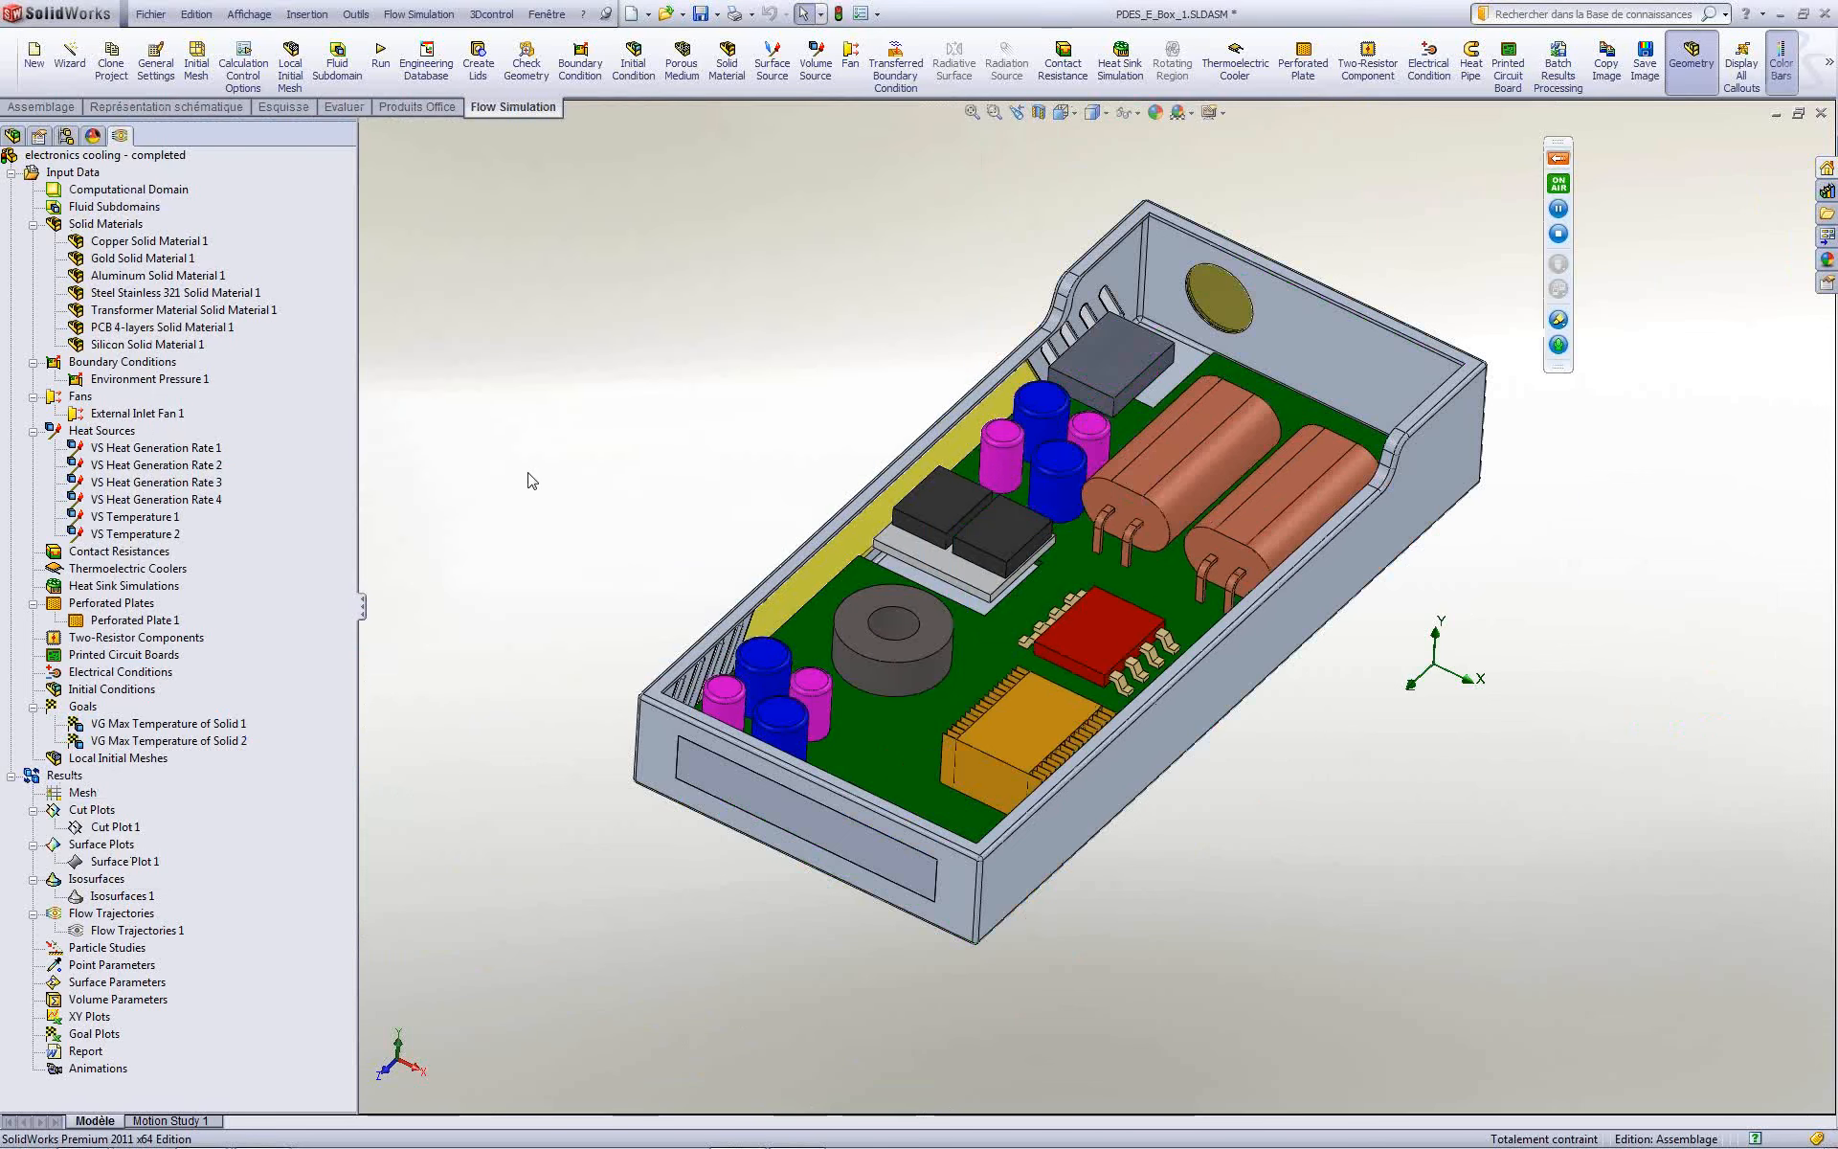
Step: Open the Top Plane cut plot's definition to display its temperature contours, moving the colour legend clear of the enclosure
{"action": "right_click", "coordinate": [92, 831]}
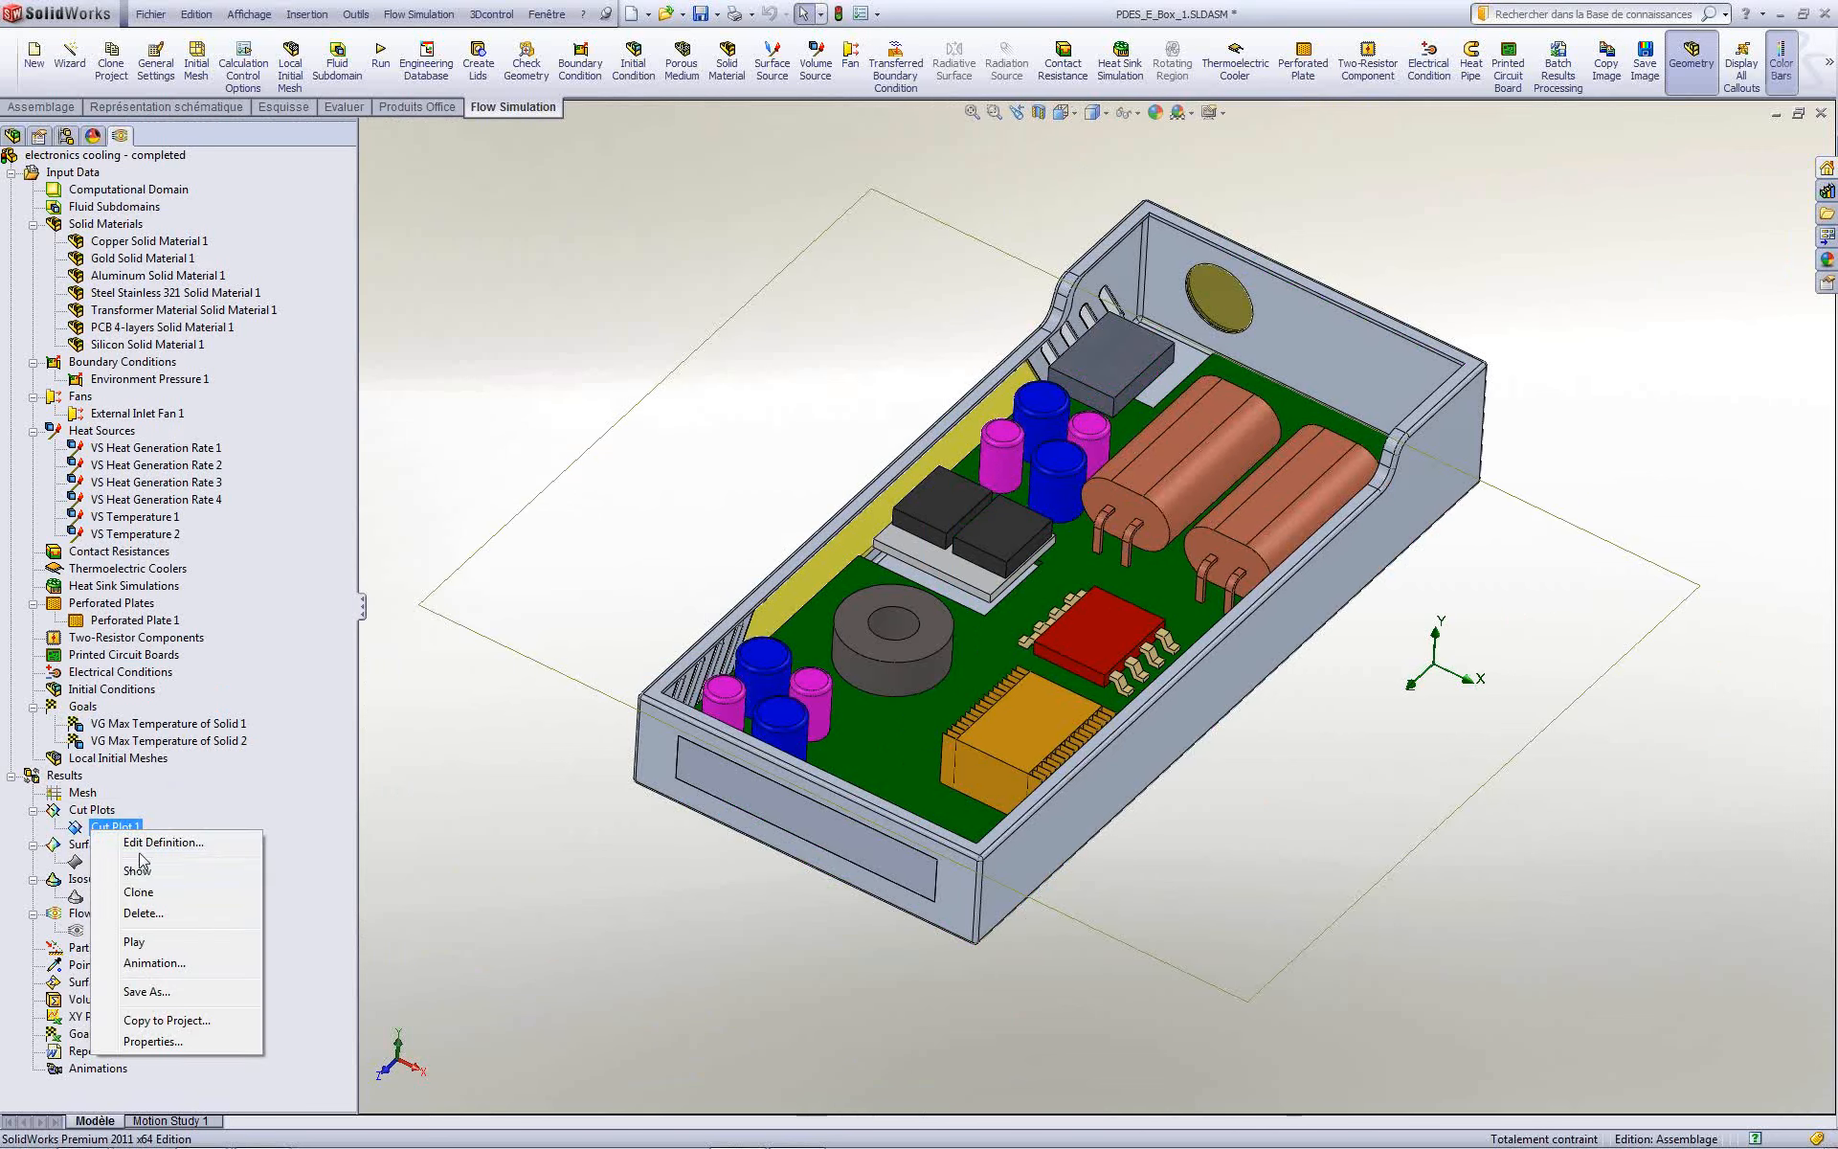
{"action": "left_click", "coordinate": [142, 848]}
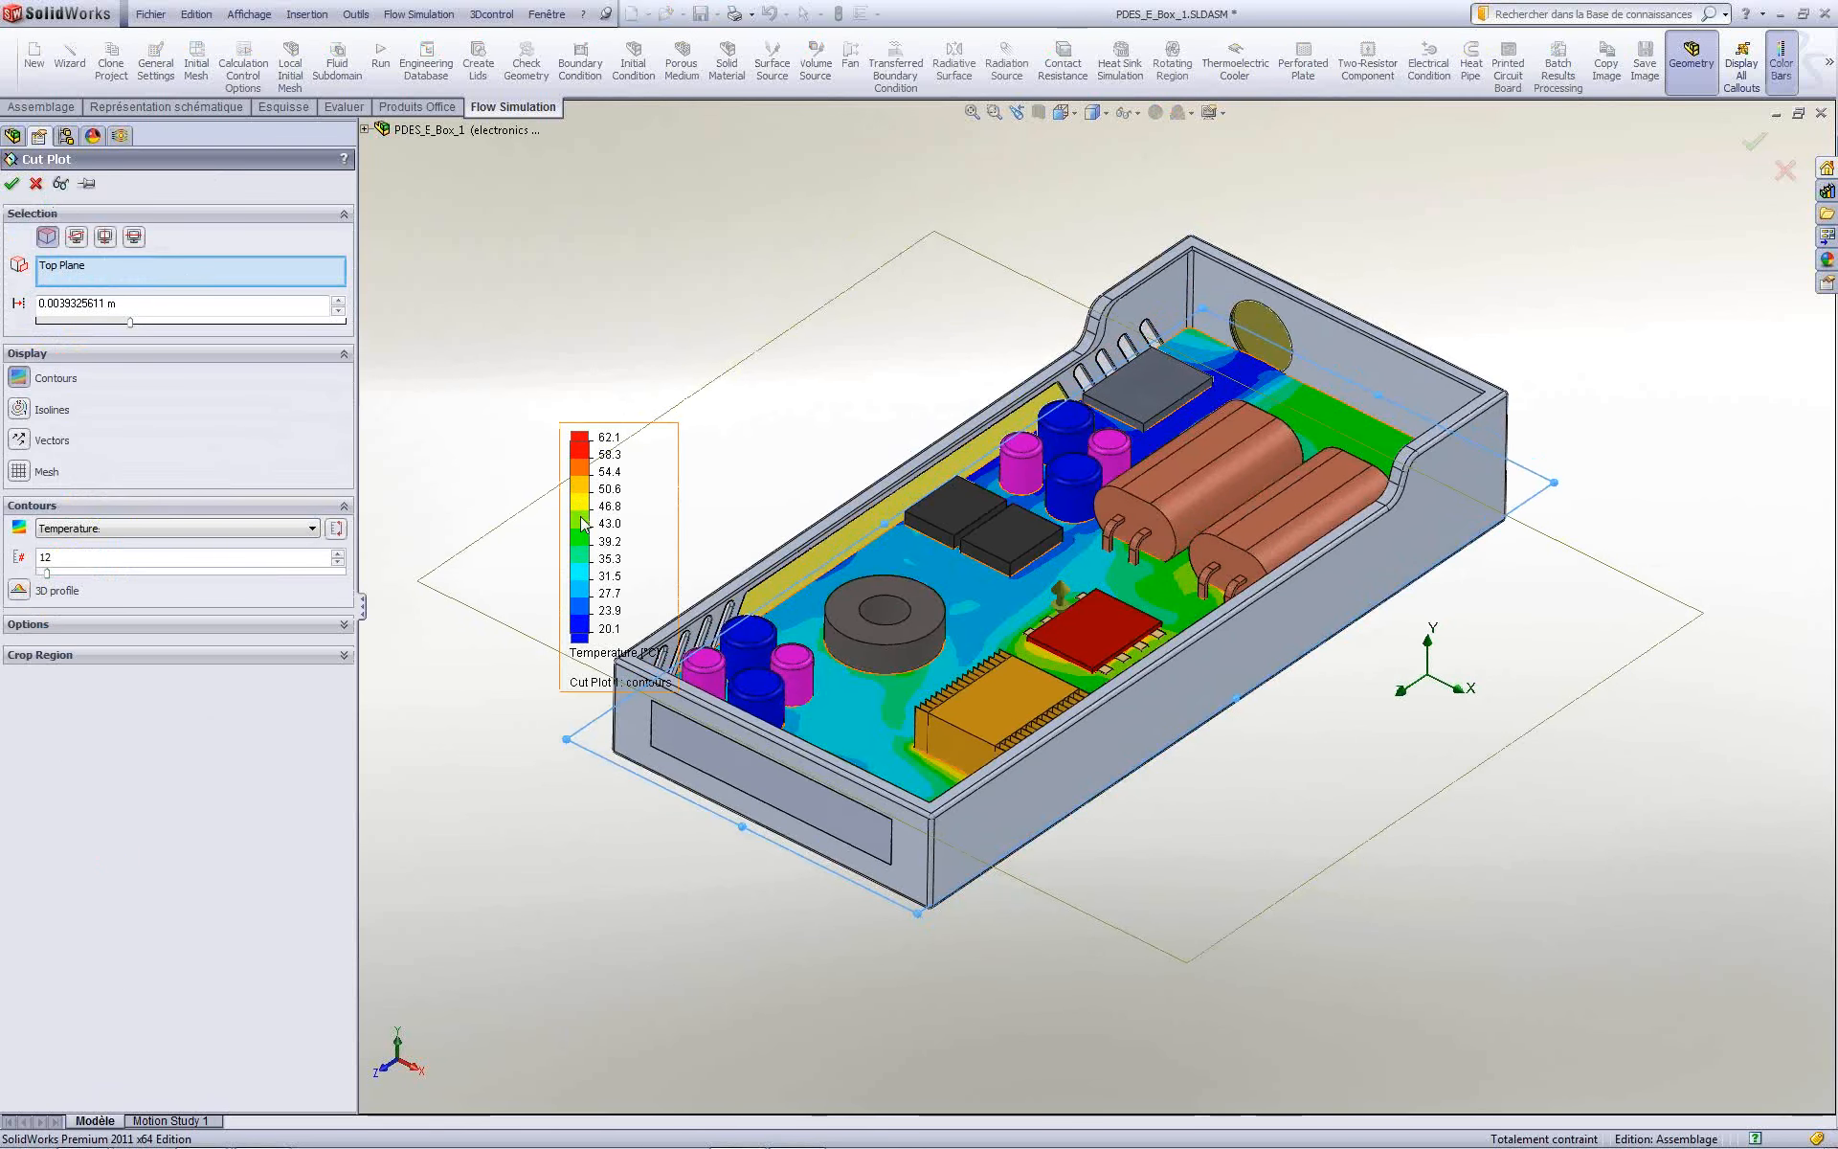
{"action": "left_click_drag", "start_coordinate": [585, 526], "coordinate": [486, 345]}
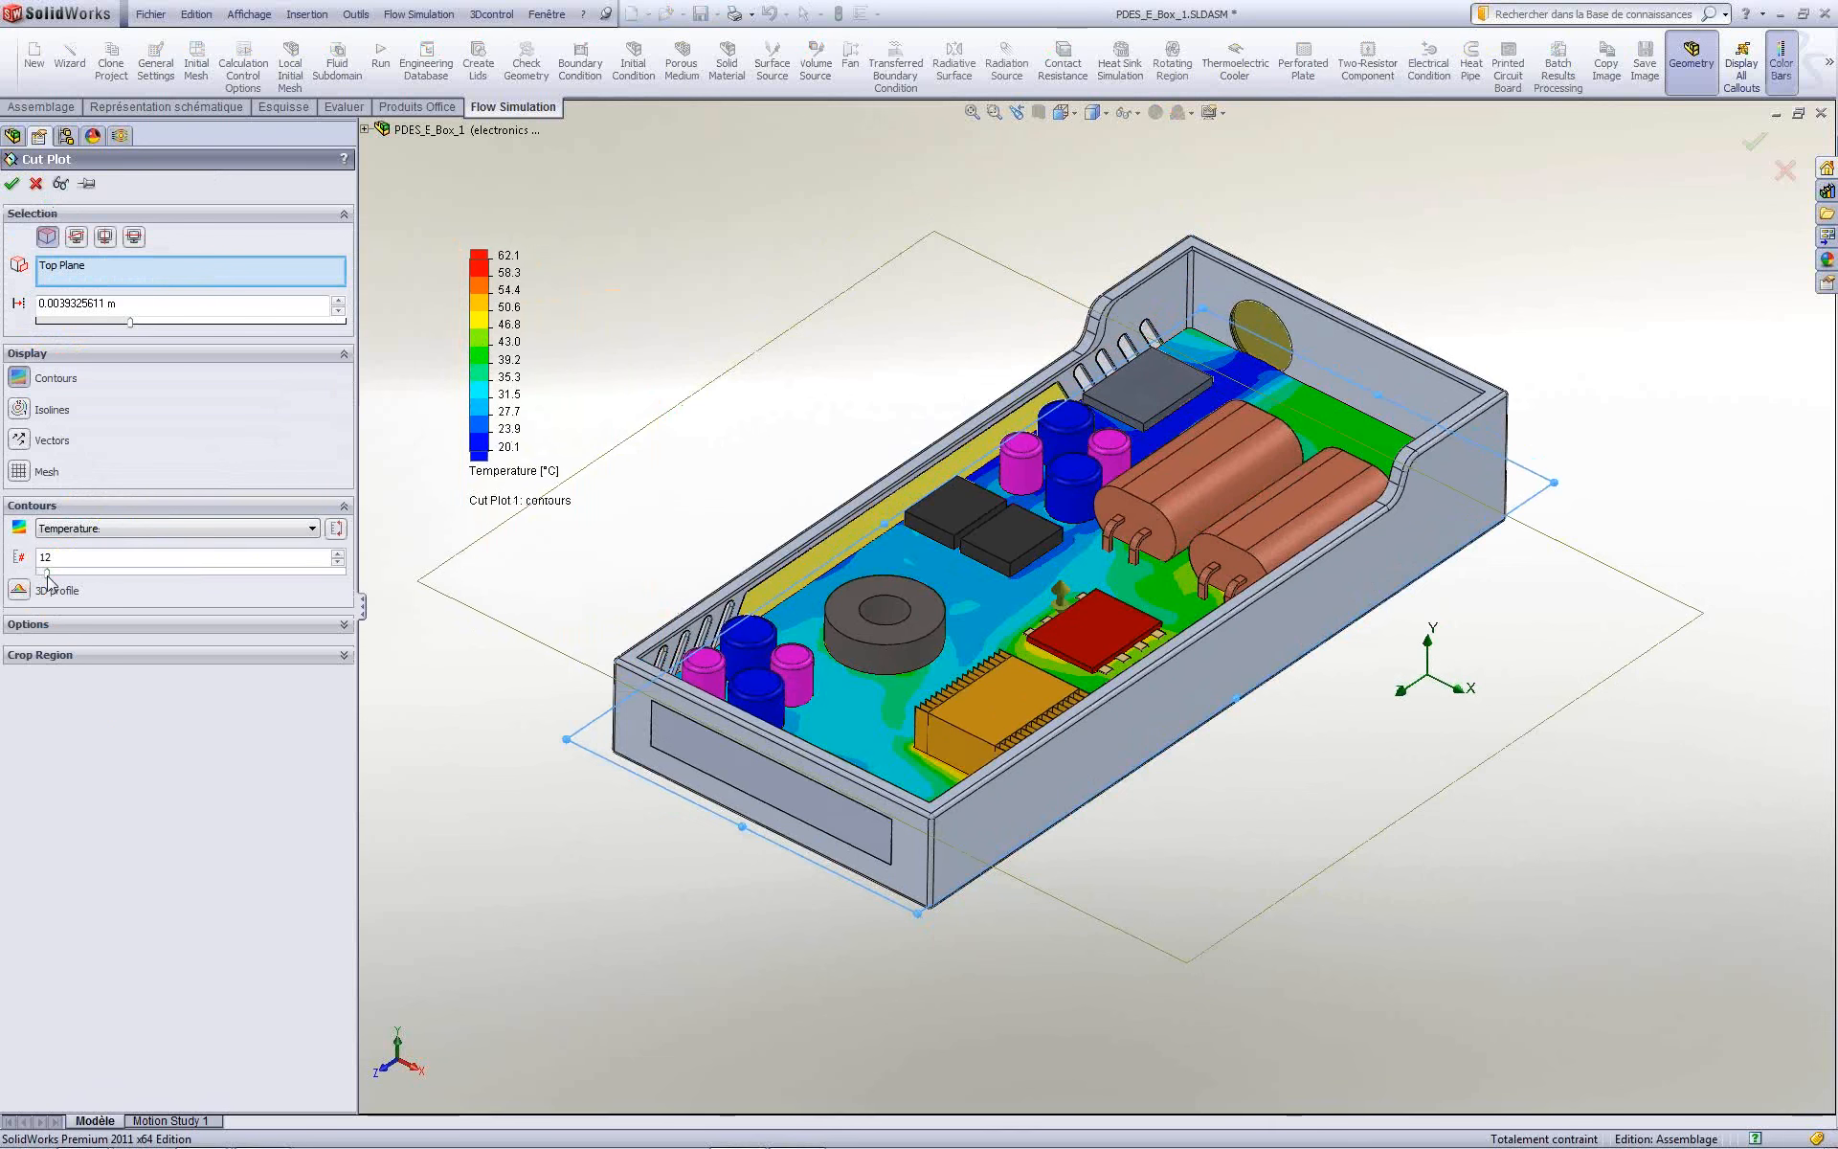
{"action": "left_click_drag", "start_coordinate": [48, 574], "coordinate": [49, 575]}
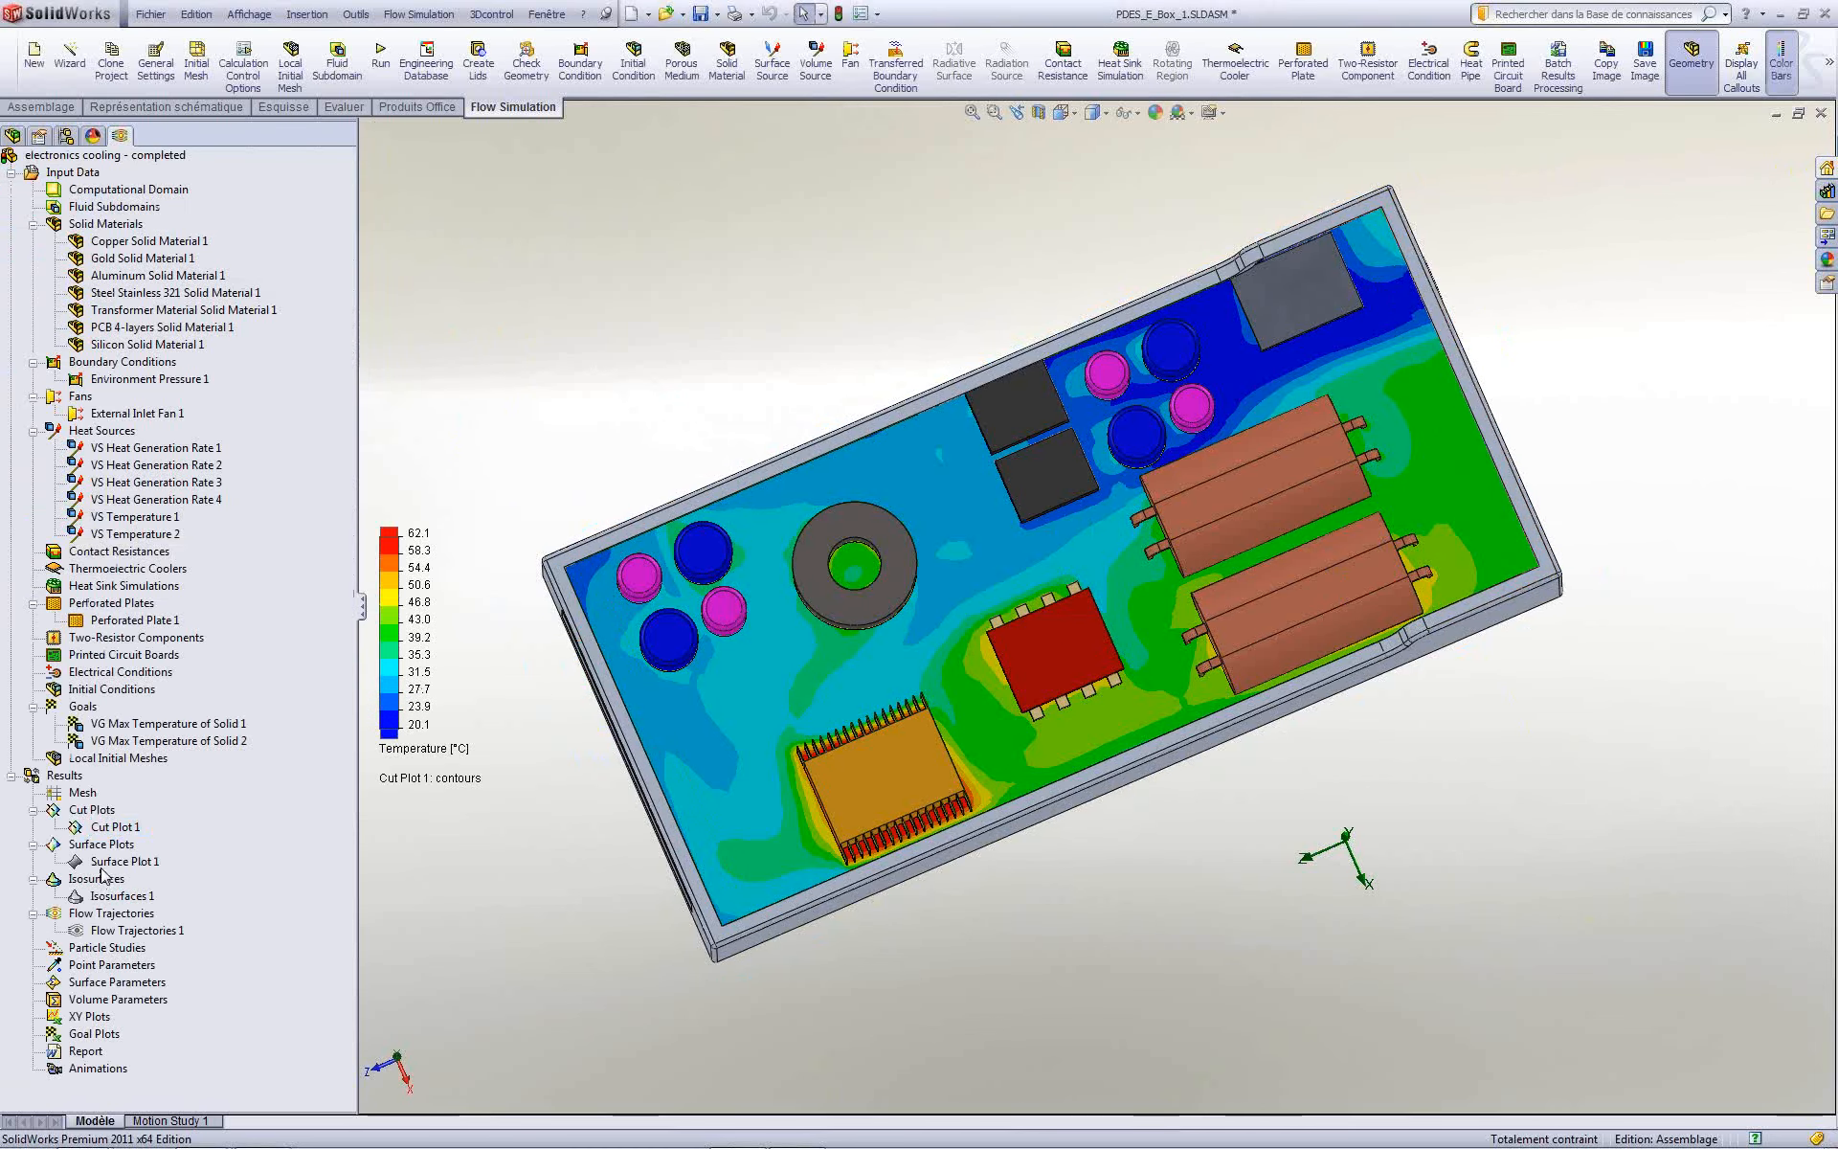
Step: Show Flow Trajectories 1 over the temperature cut plot and examine the airflow around the components
{"action": "right_click", "coordinate": [105, 931]}
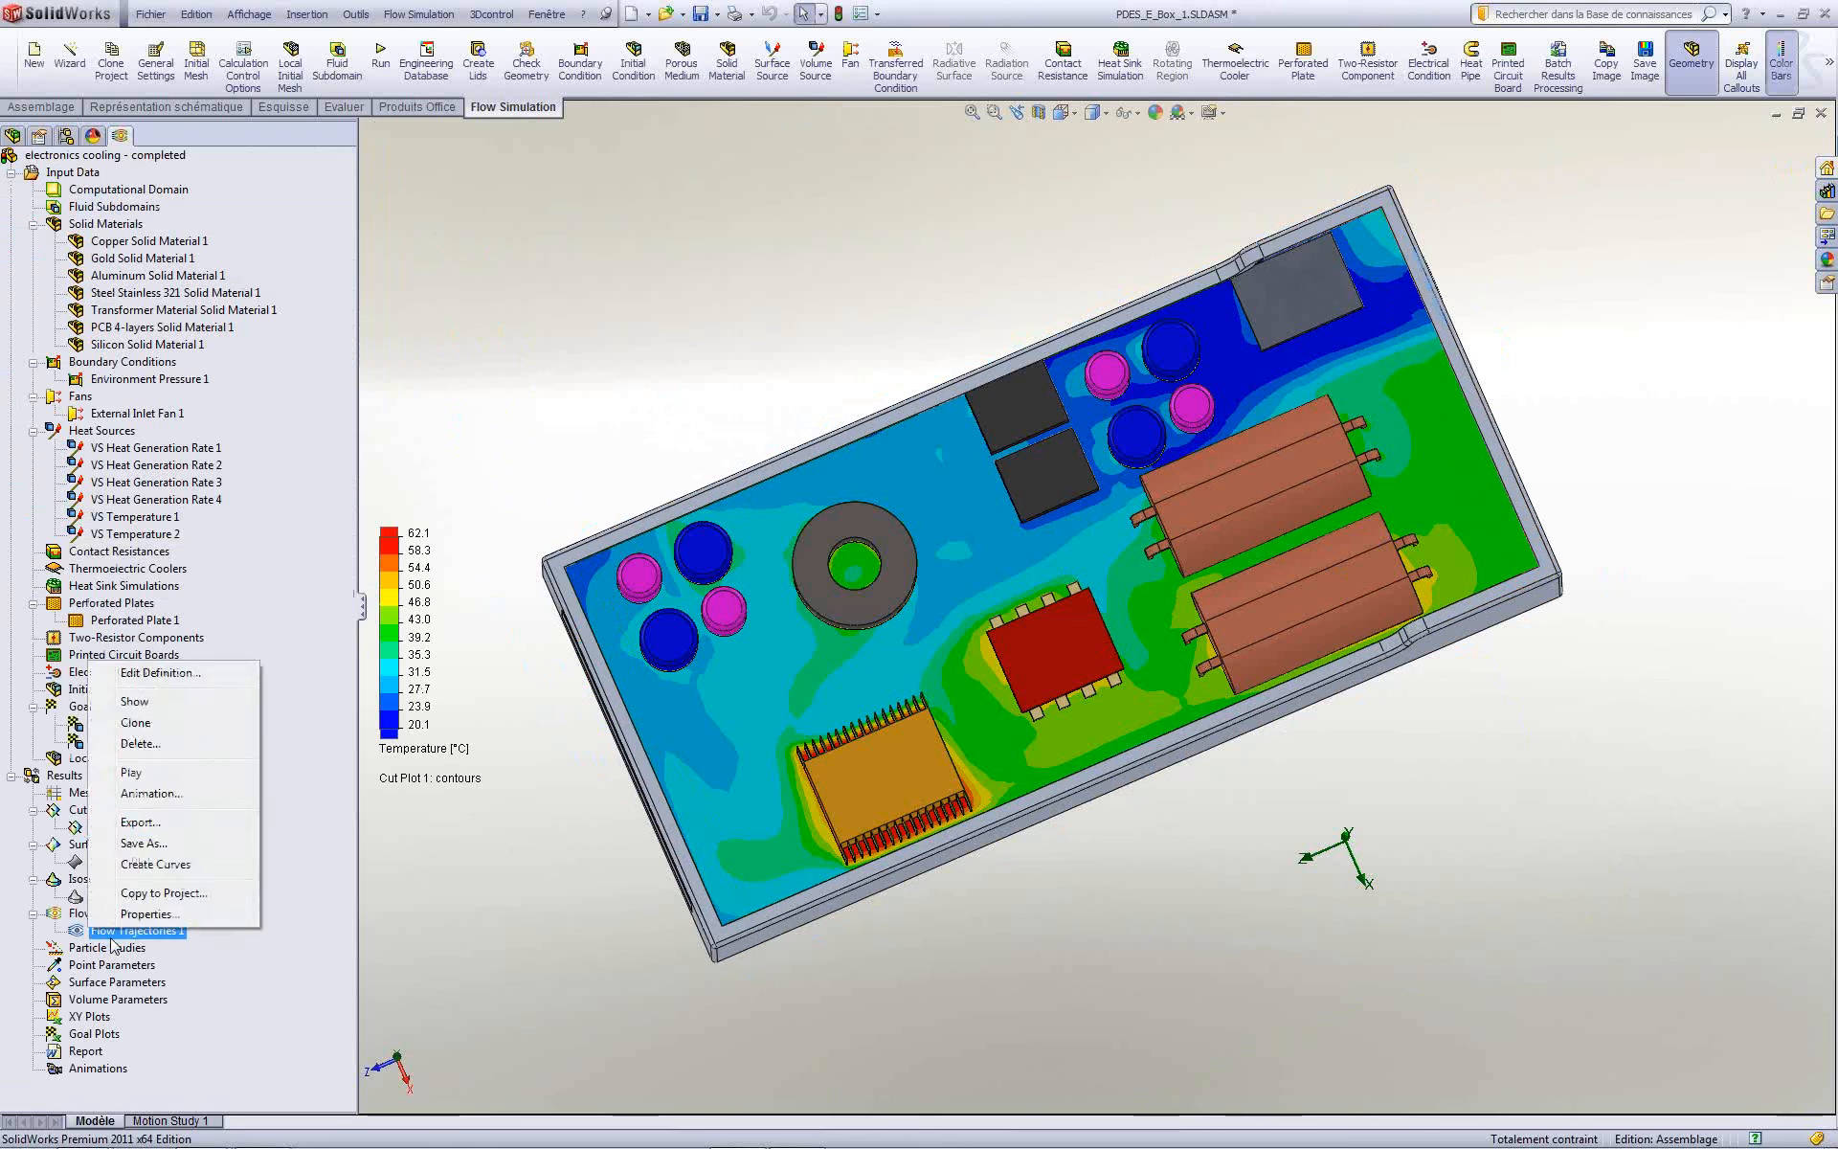
{"action": "left_click", "coordinate": [153, 705]}
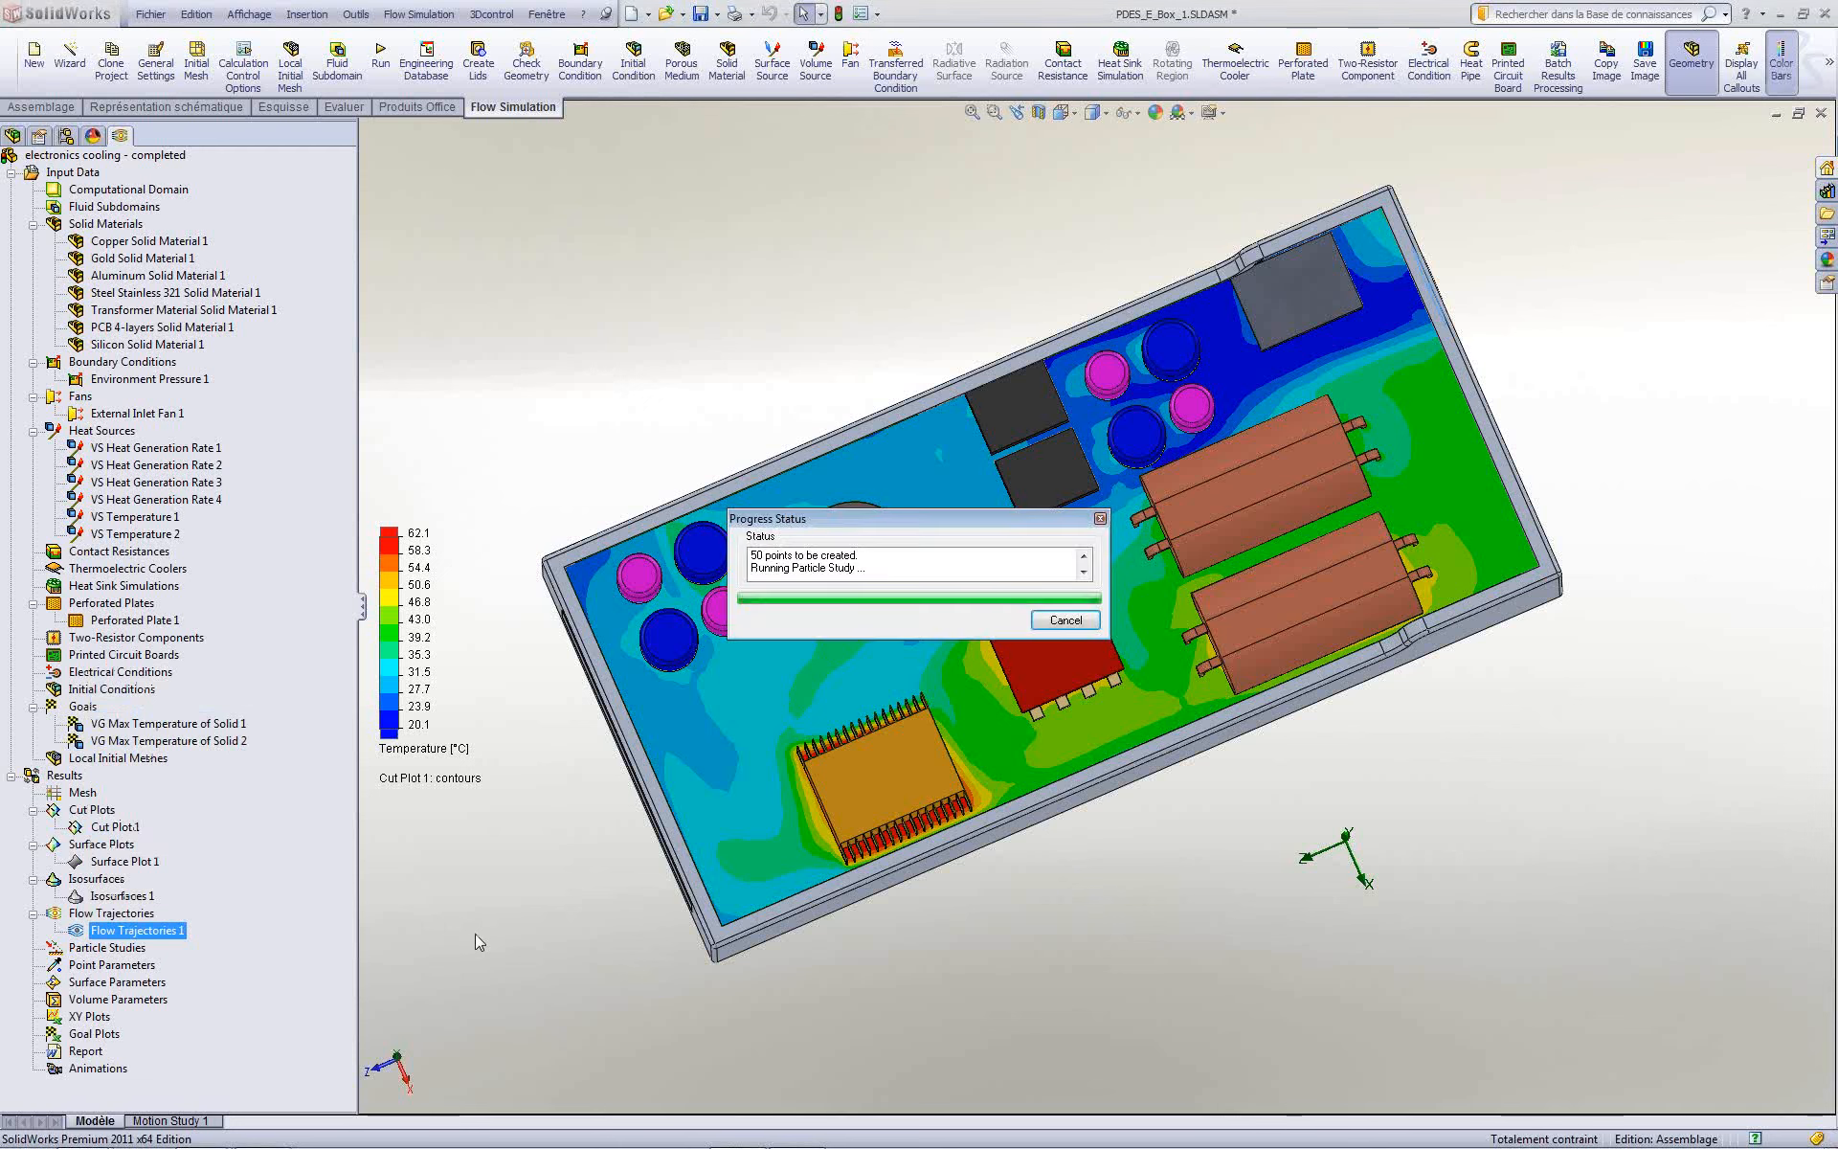
{"action": "middle_click_drag", "start_coordinate": [502, 928], "coordinate": [873, 807]}
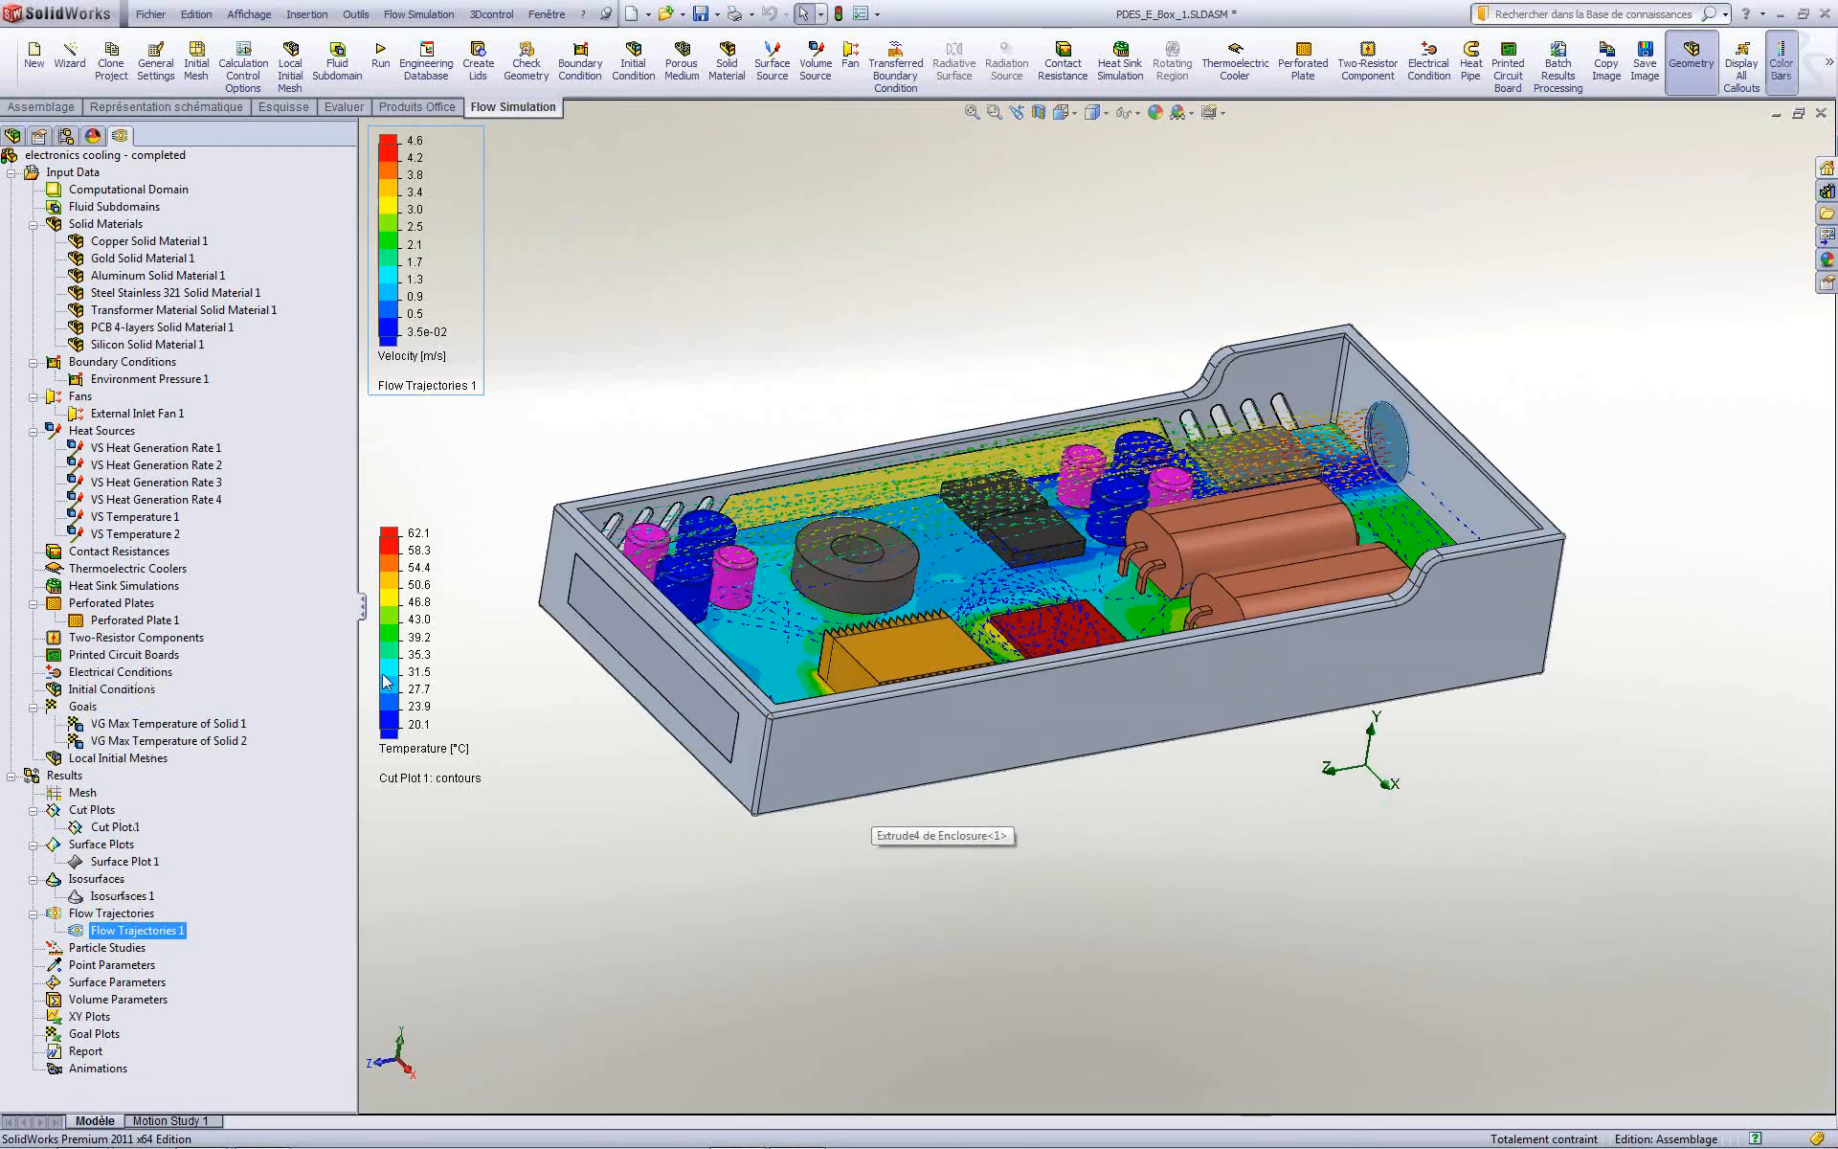
{"action": "left_click", "coordinate": [849, 364]}
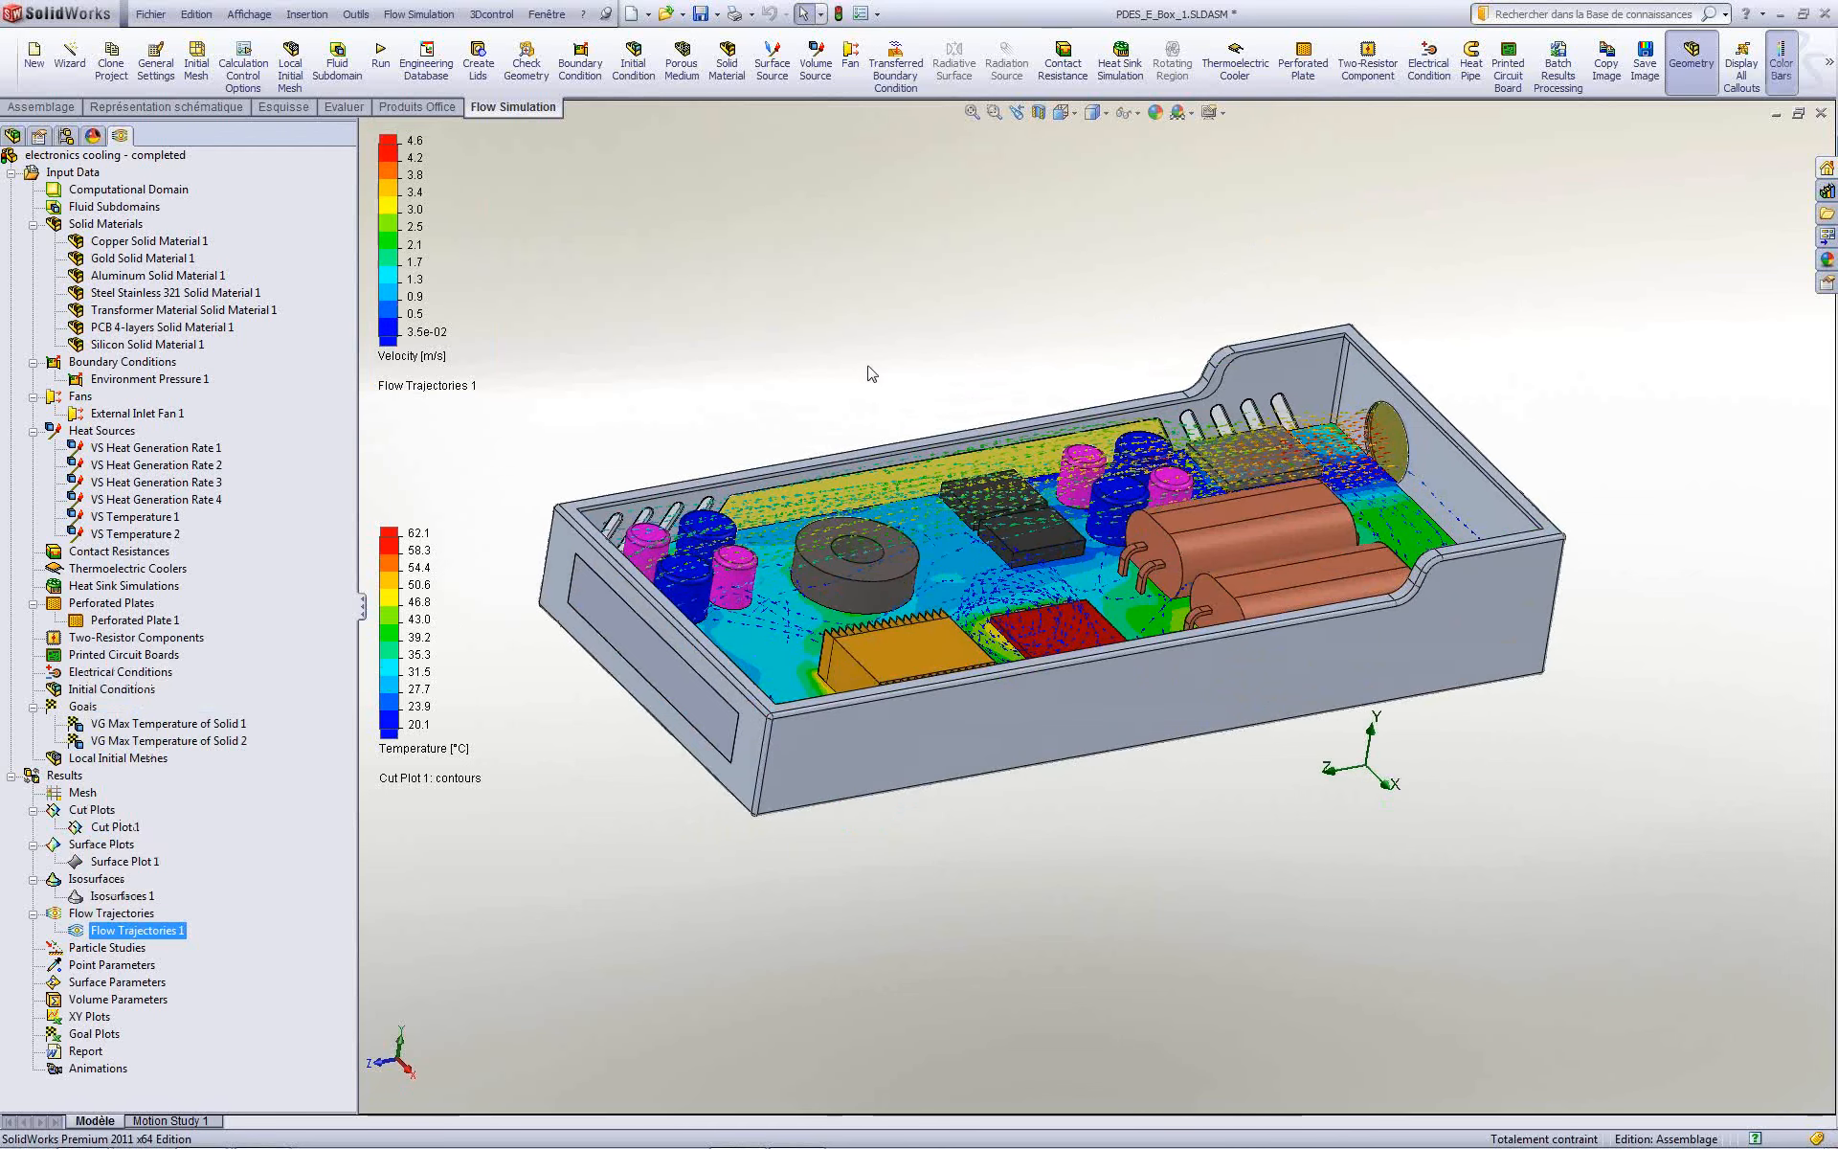
{"action": "middle_click_drag", "start_coordinate": [866, 373], "coordinate": [967, 478]}
{"action": "scroll", "coordinate": [1051, 551], "scroll_direction": "down", "scroll_amount": 5}
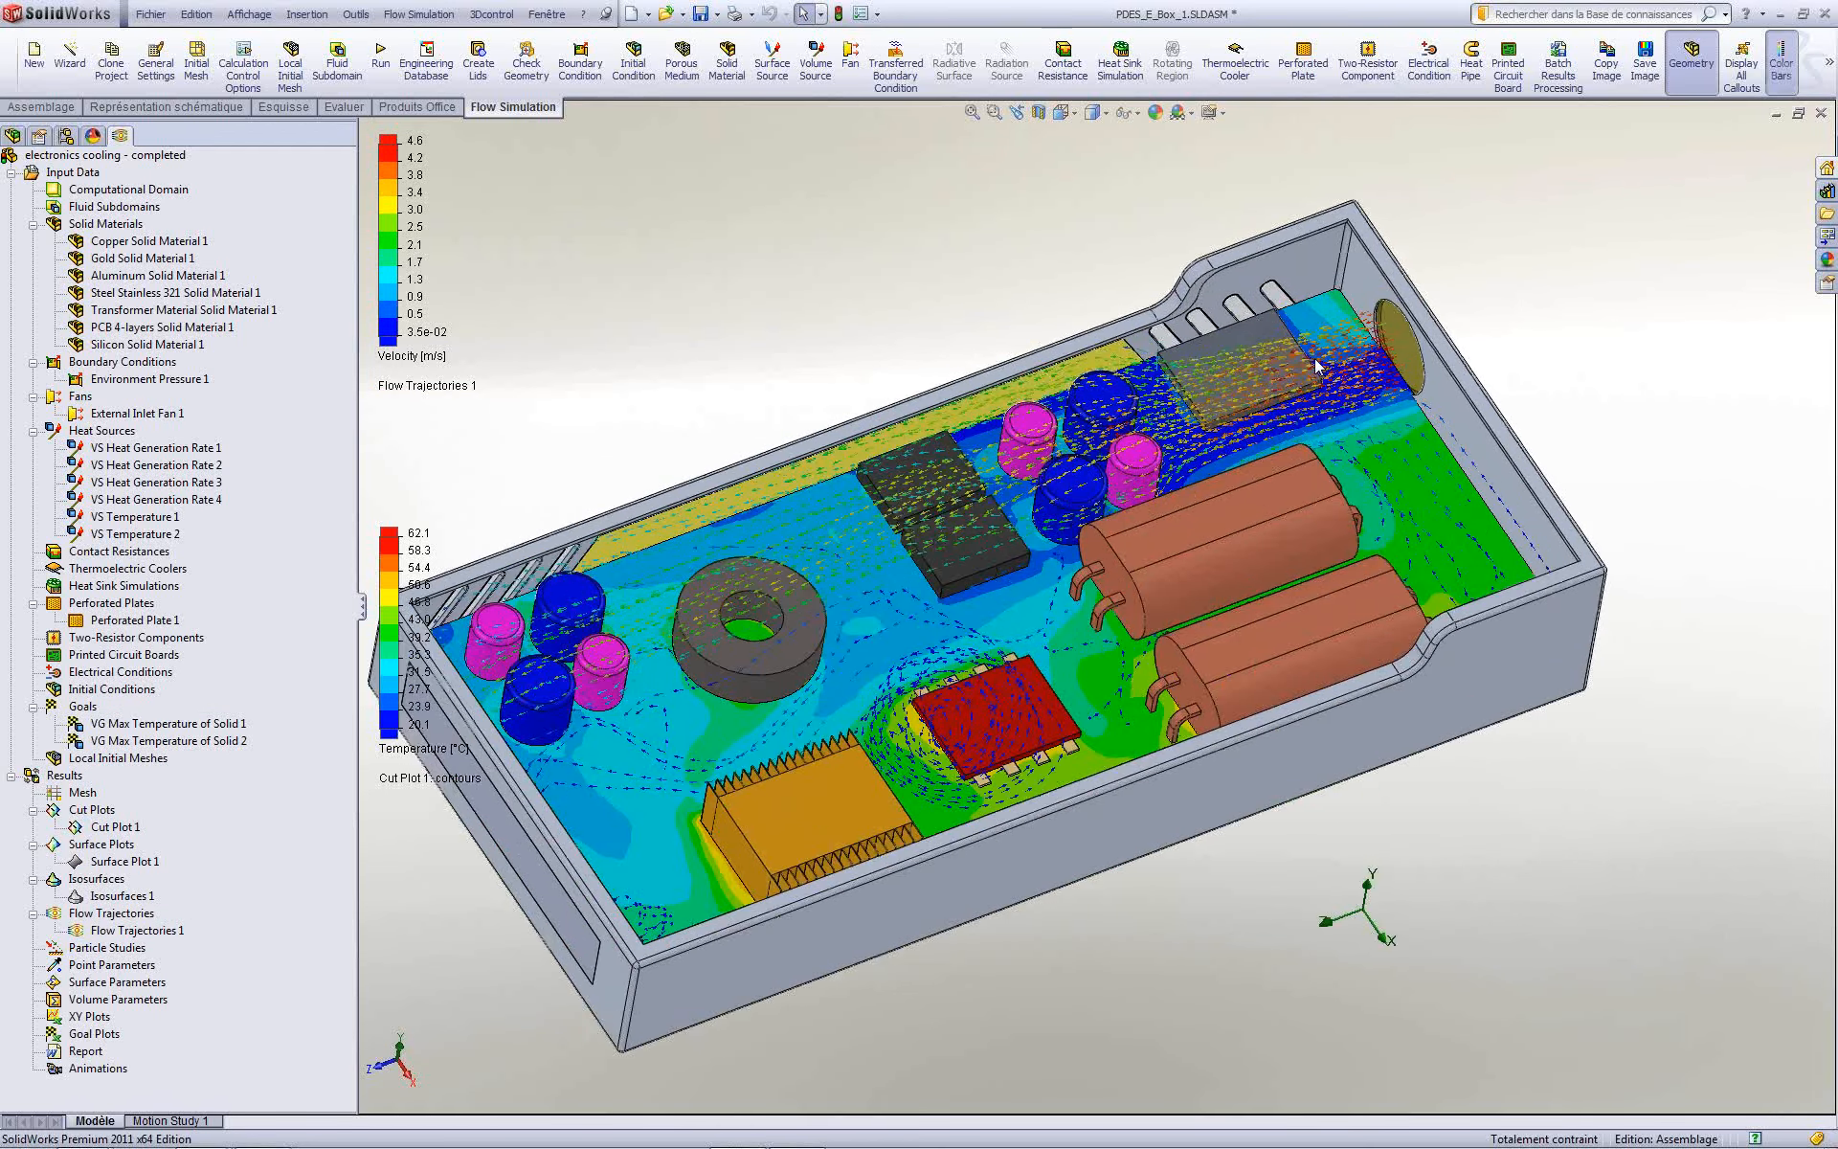
{"action": "scroll", "coordinate": [1052, 551], "scroll_direction": "up", "scroll_amount": 3}
Step: Play the animation of Flow Trajectories 1 and watch it from above the enclosure
{"action": "right_click", "coordinate": [113, 931]}
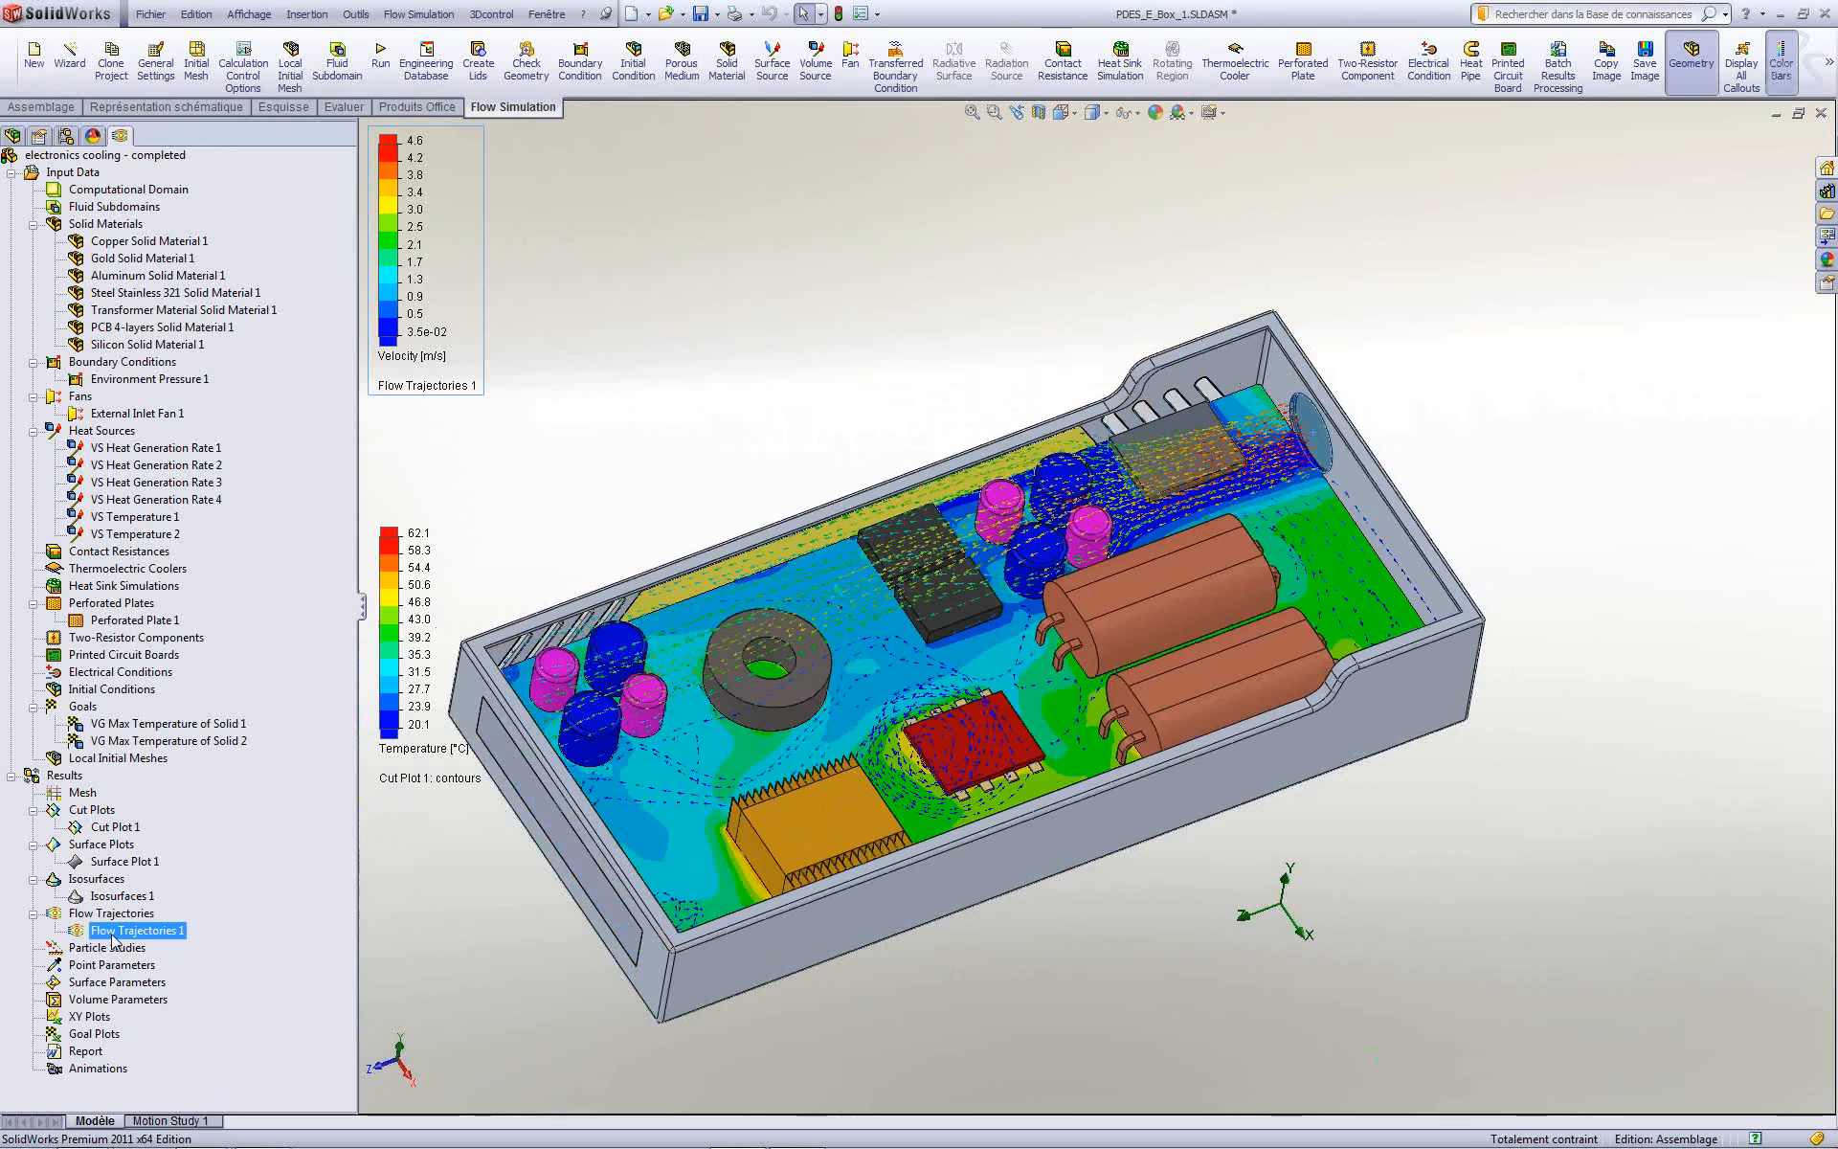
{"action": "left_click", "coordinate": [153, 778]}
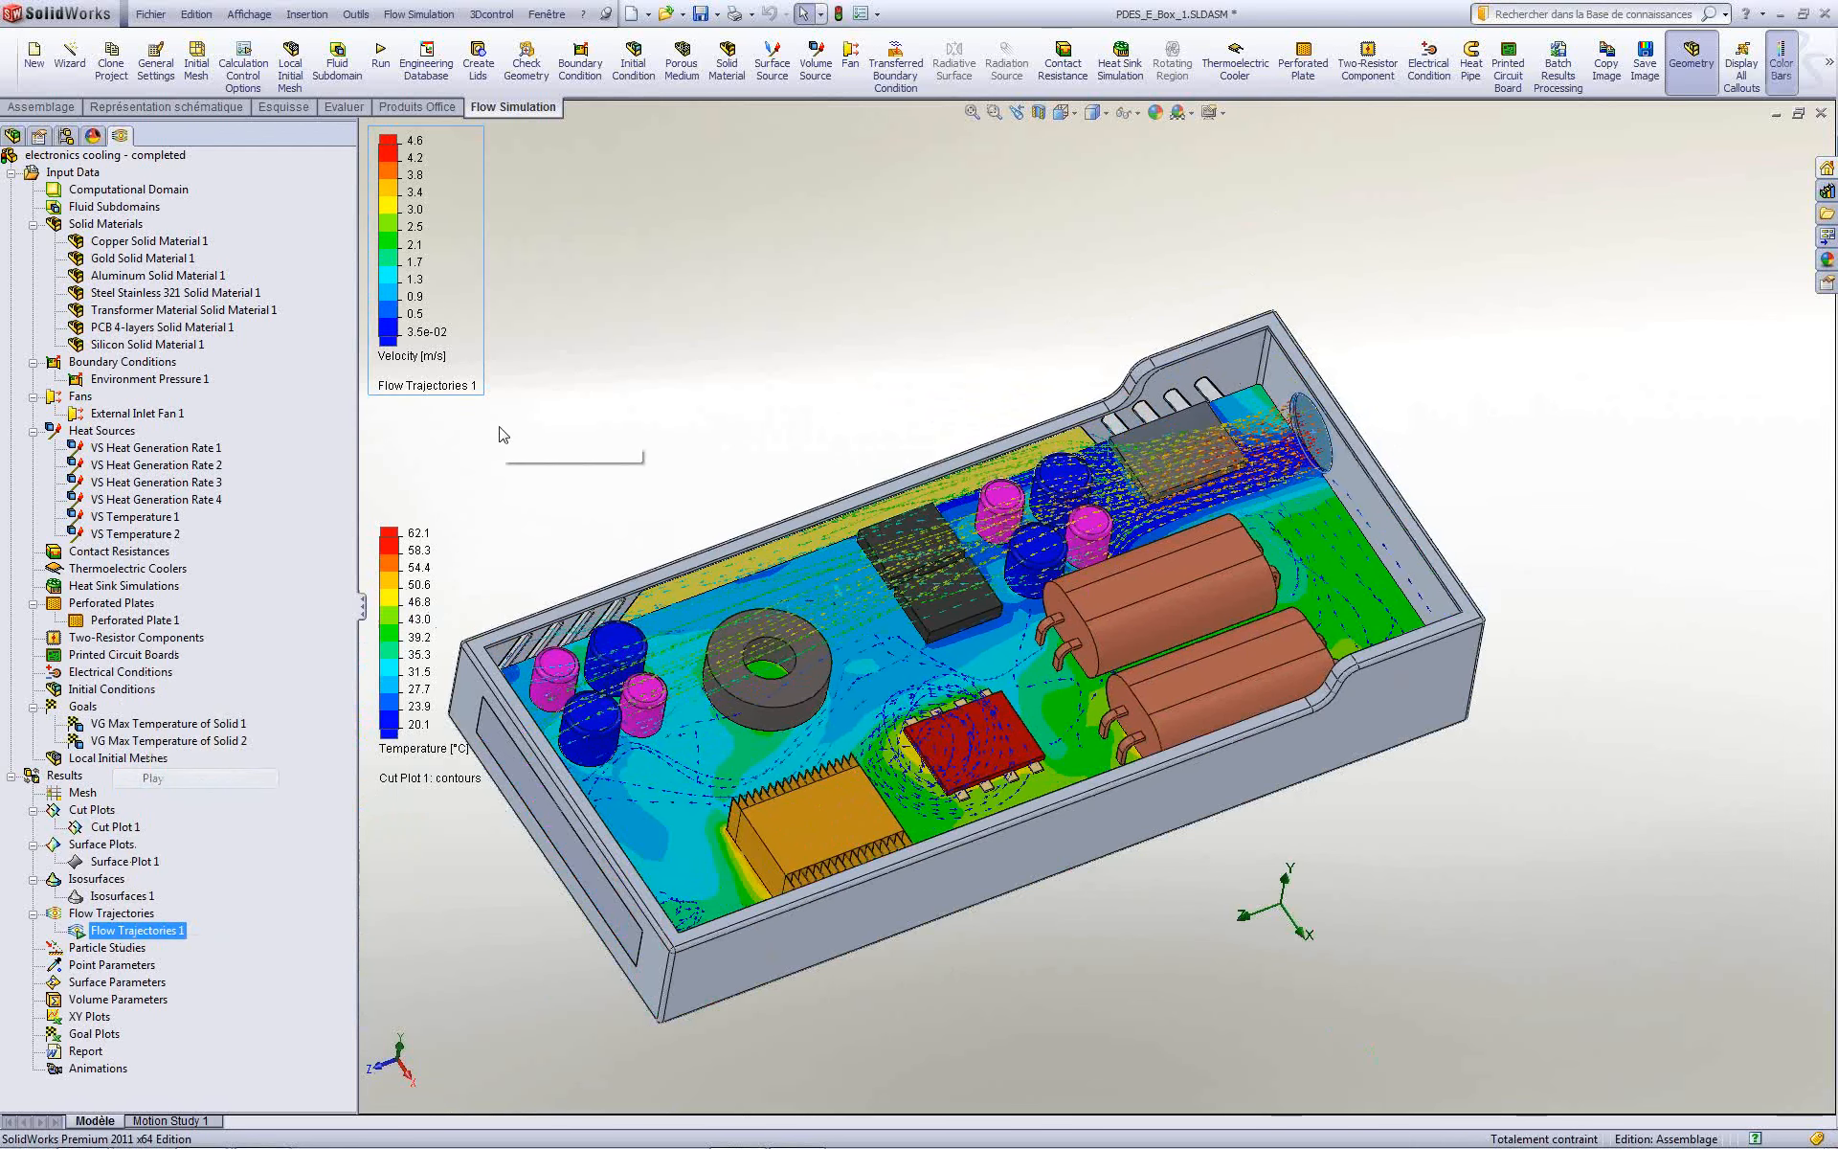
{"action": "middle_click_drag", "start_coordinate": [997, 308], "coordinate": [1116, 567]}
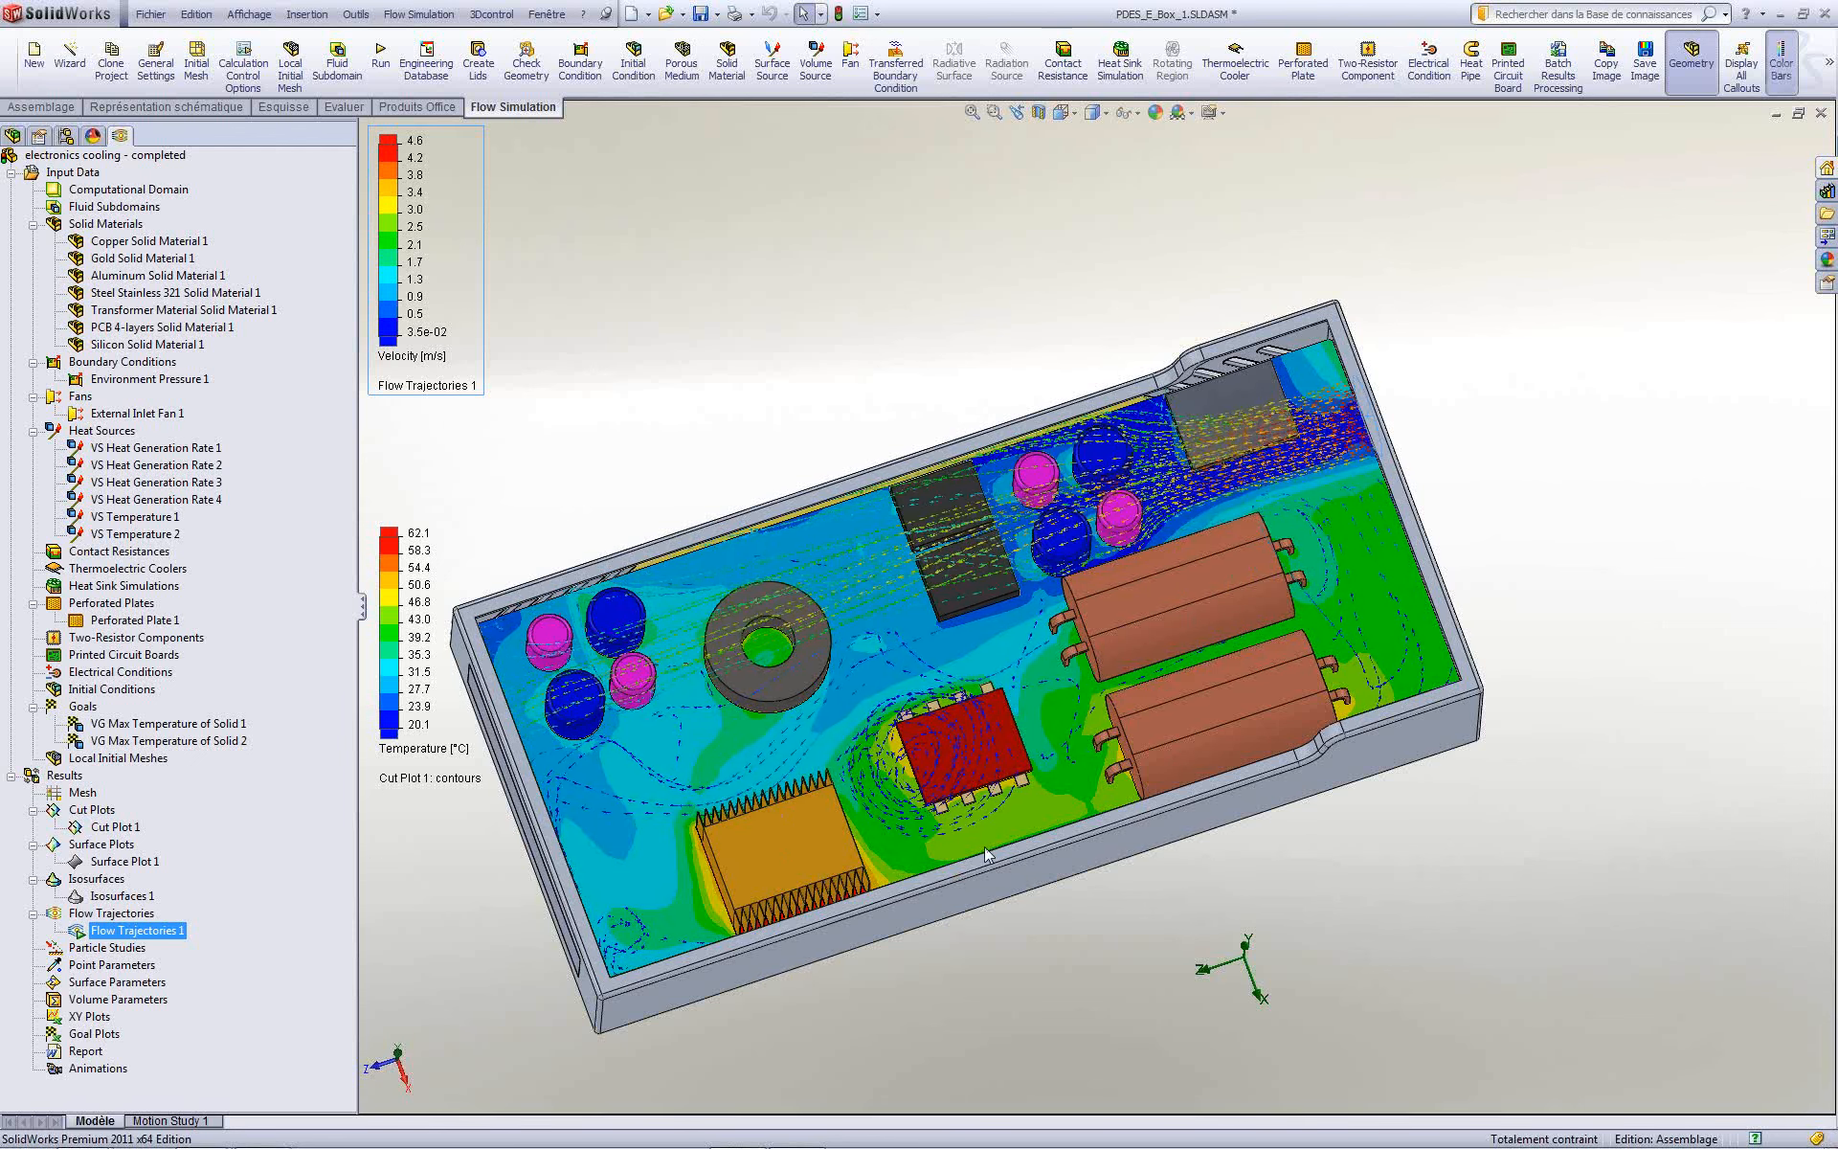
Step: Hide Flow Trajectories 1 and Cut Plot 1
{"action": "right_click", "coordinate": [148, 931]}
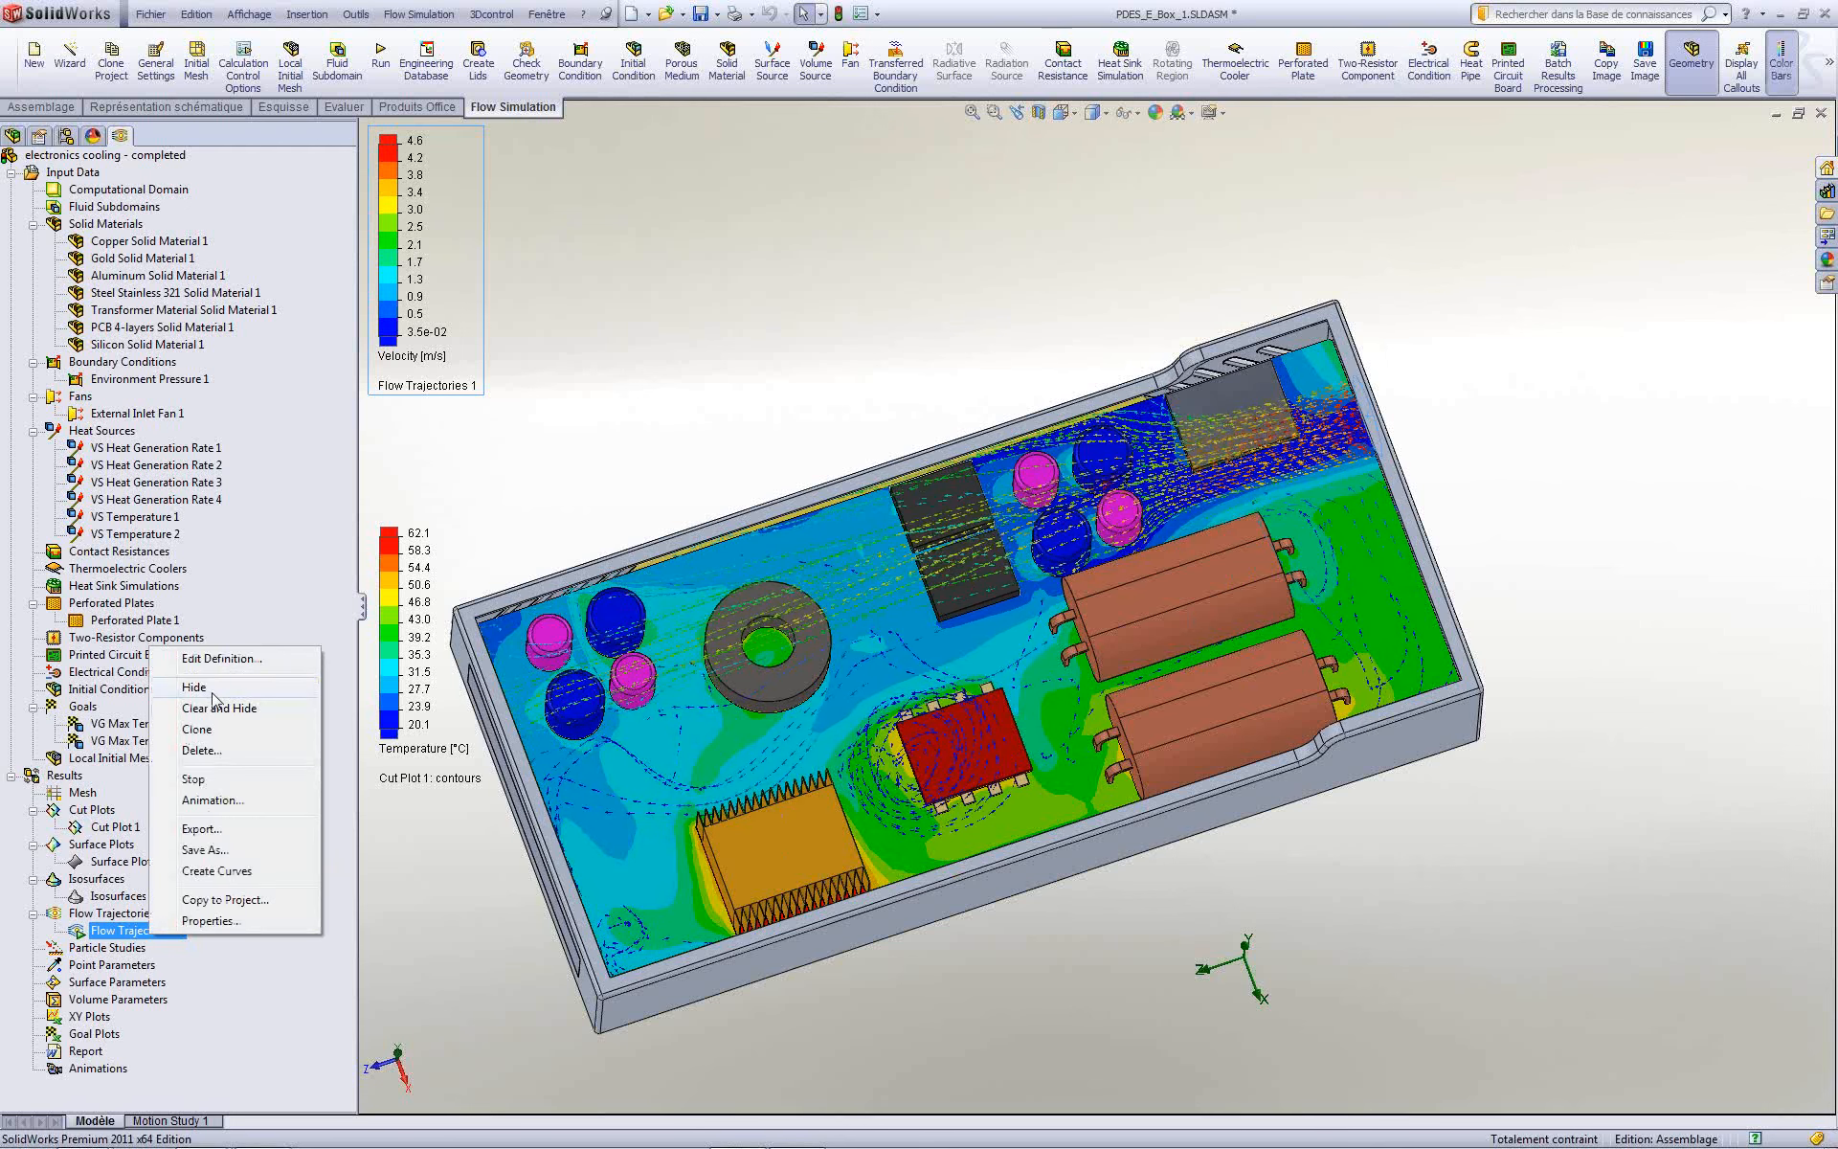
{"action": "left_click", "coordinate": [167, 667]}
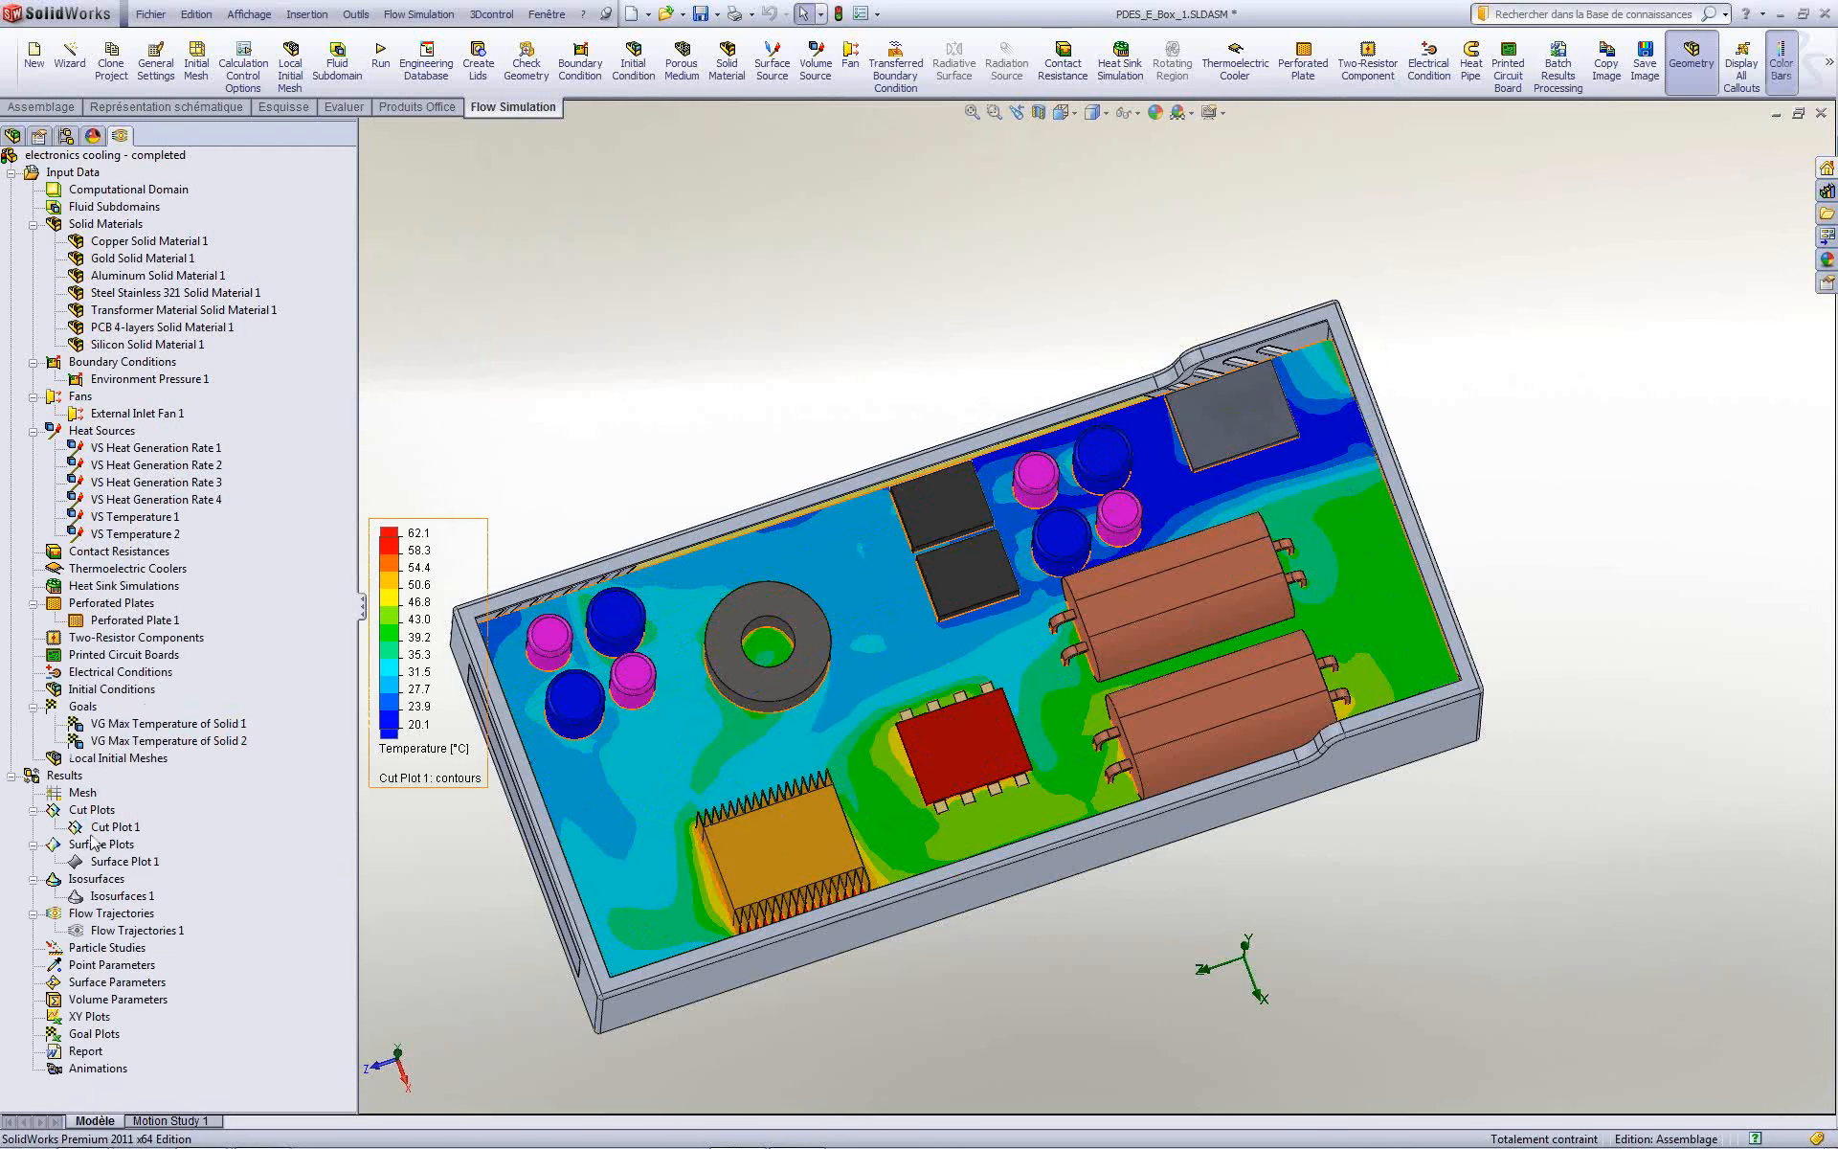
{"action": "right_click", "coordinate": [86, 825]}
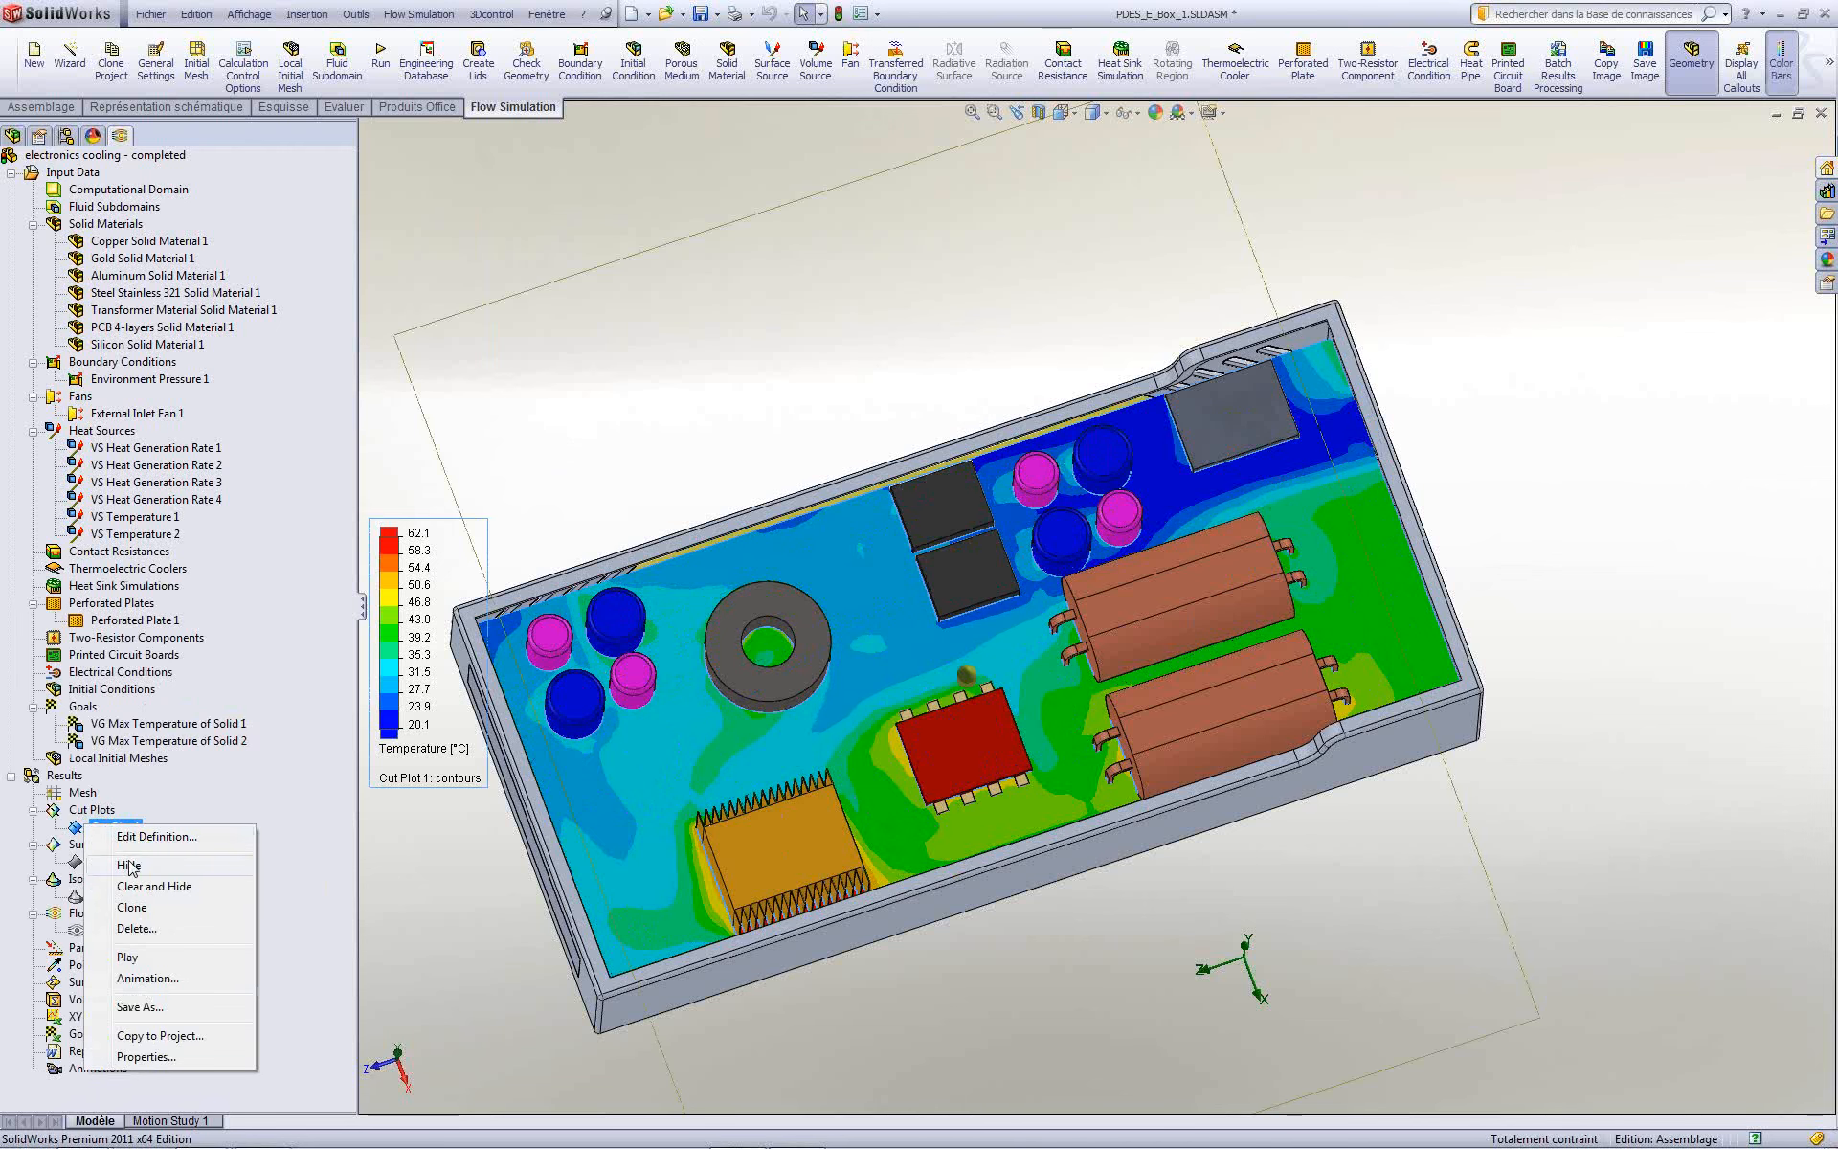
{"action": "left_click", "coordinate": [130, 866]}
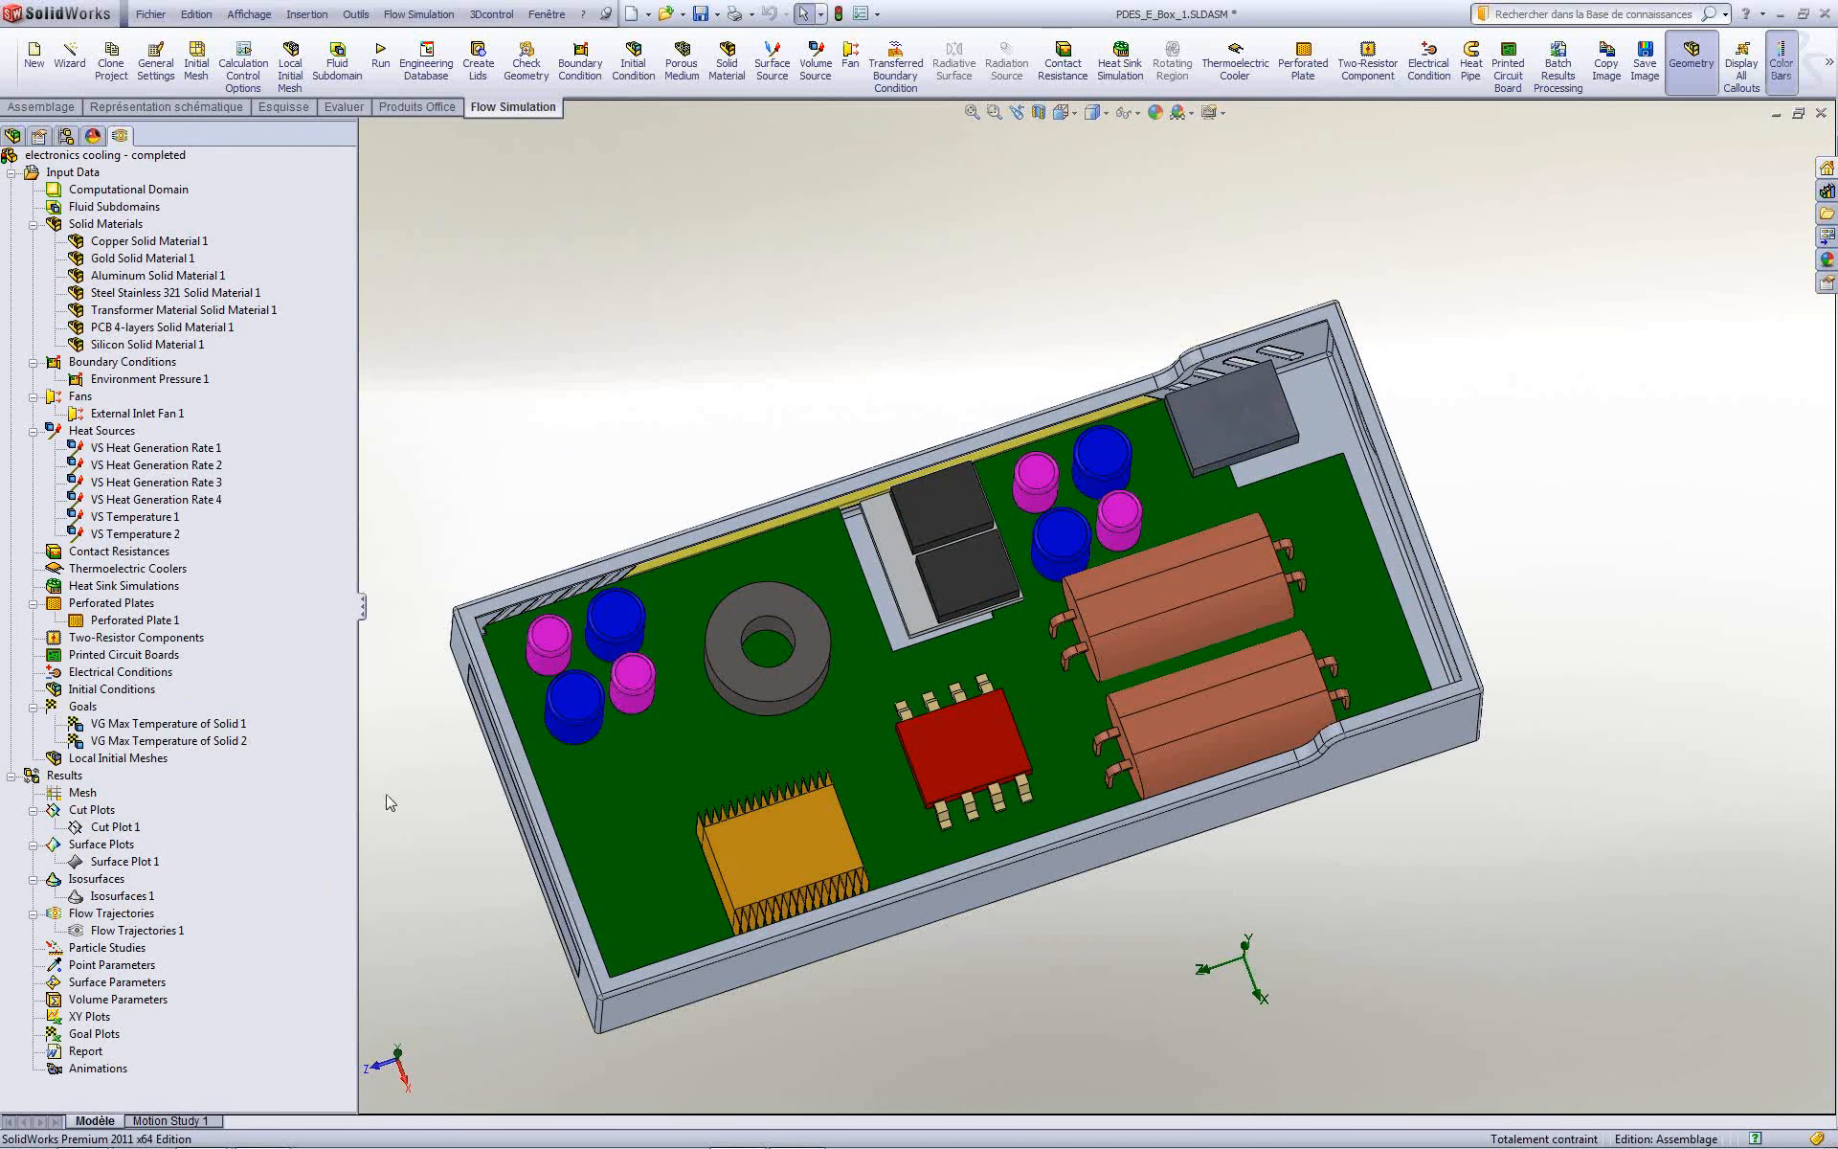
Step: Show Surface Plot 1 with the solid temperature of the board and components, and examine the two chips up close
{"action": "middle_click_drag", "start_coordinate": [575, 838], "coordinate": [350, 779]}
{"action": "right_click", "coordinate": [109, 860]}
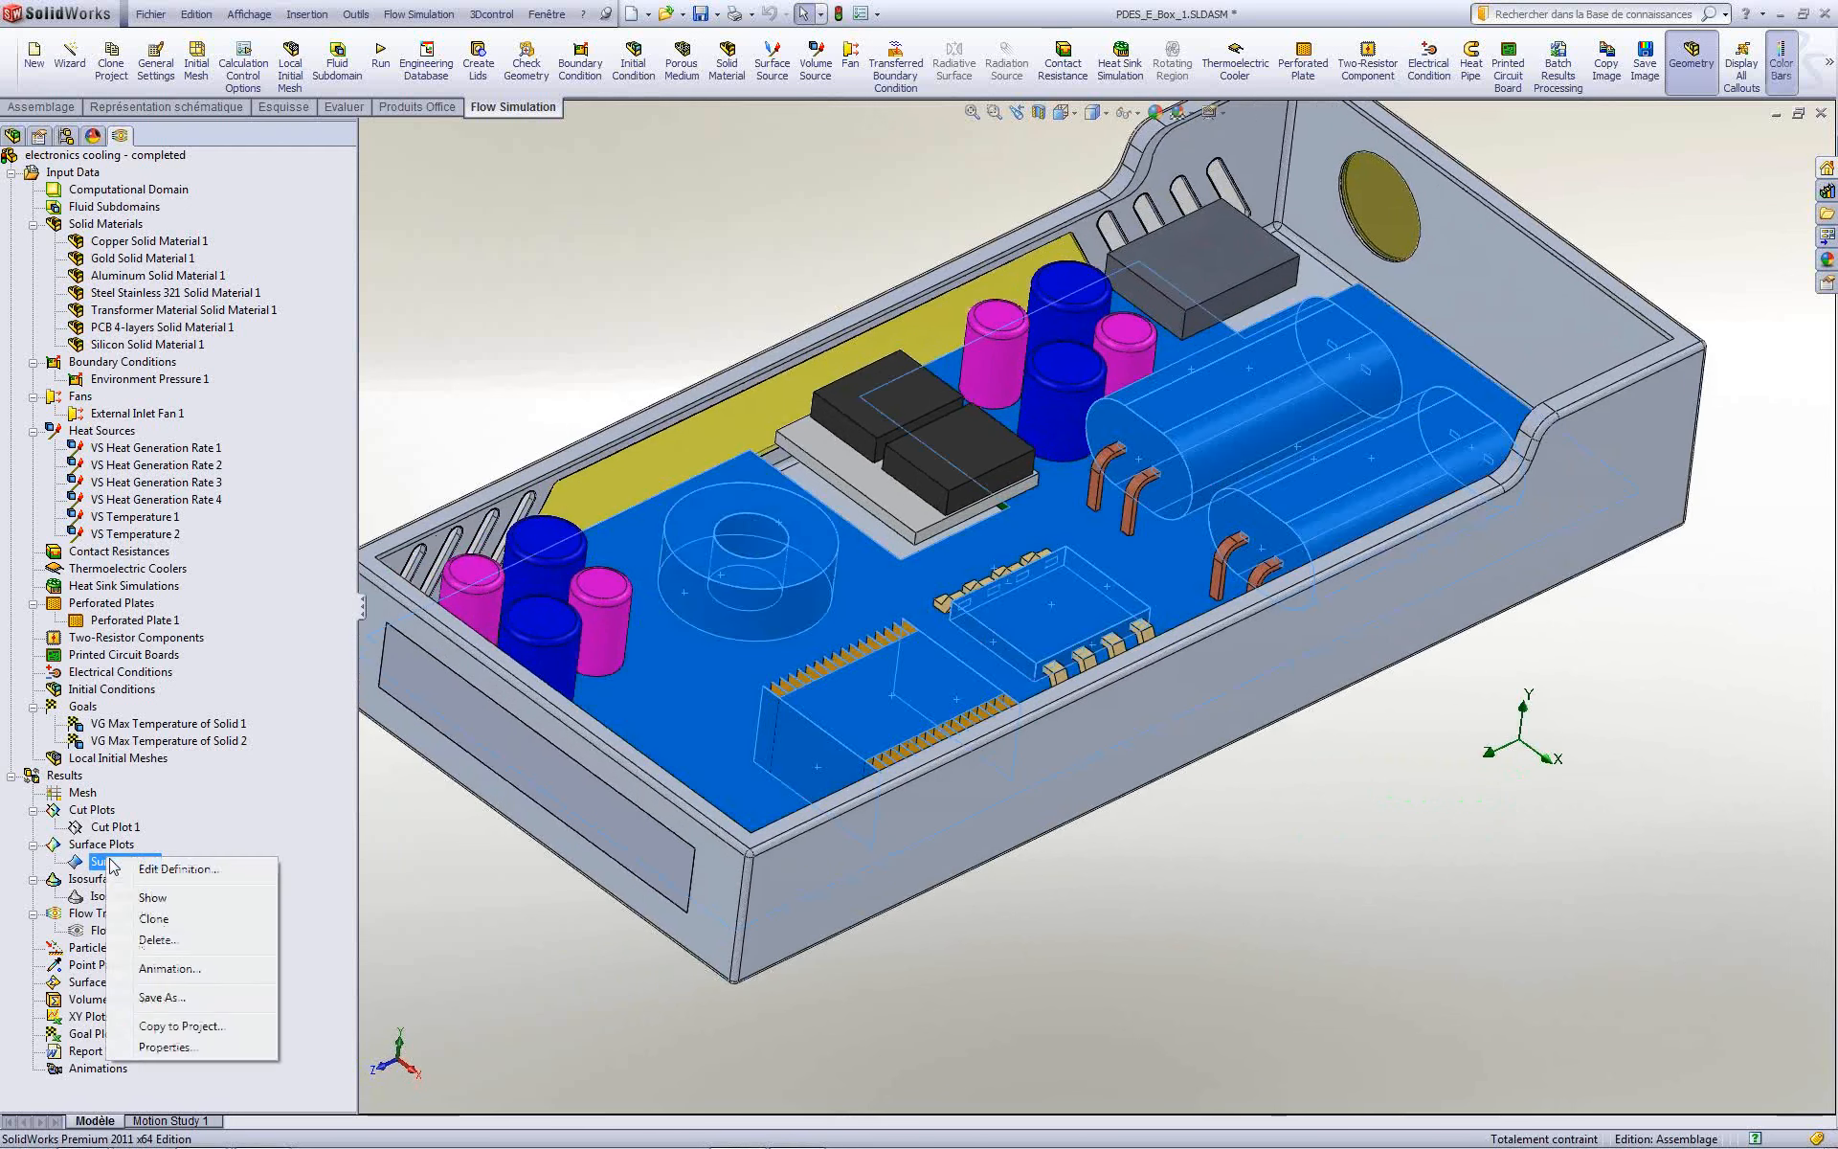
{"action": "left_click", "coordinate": [167, 899]}
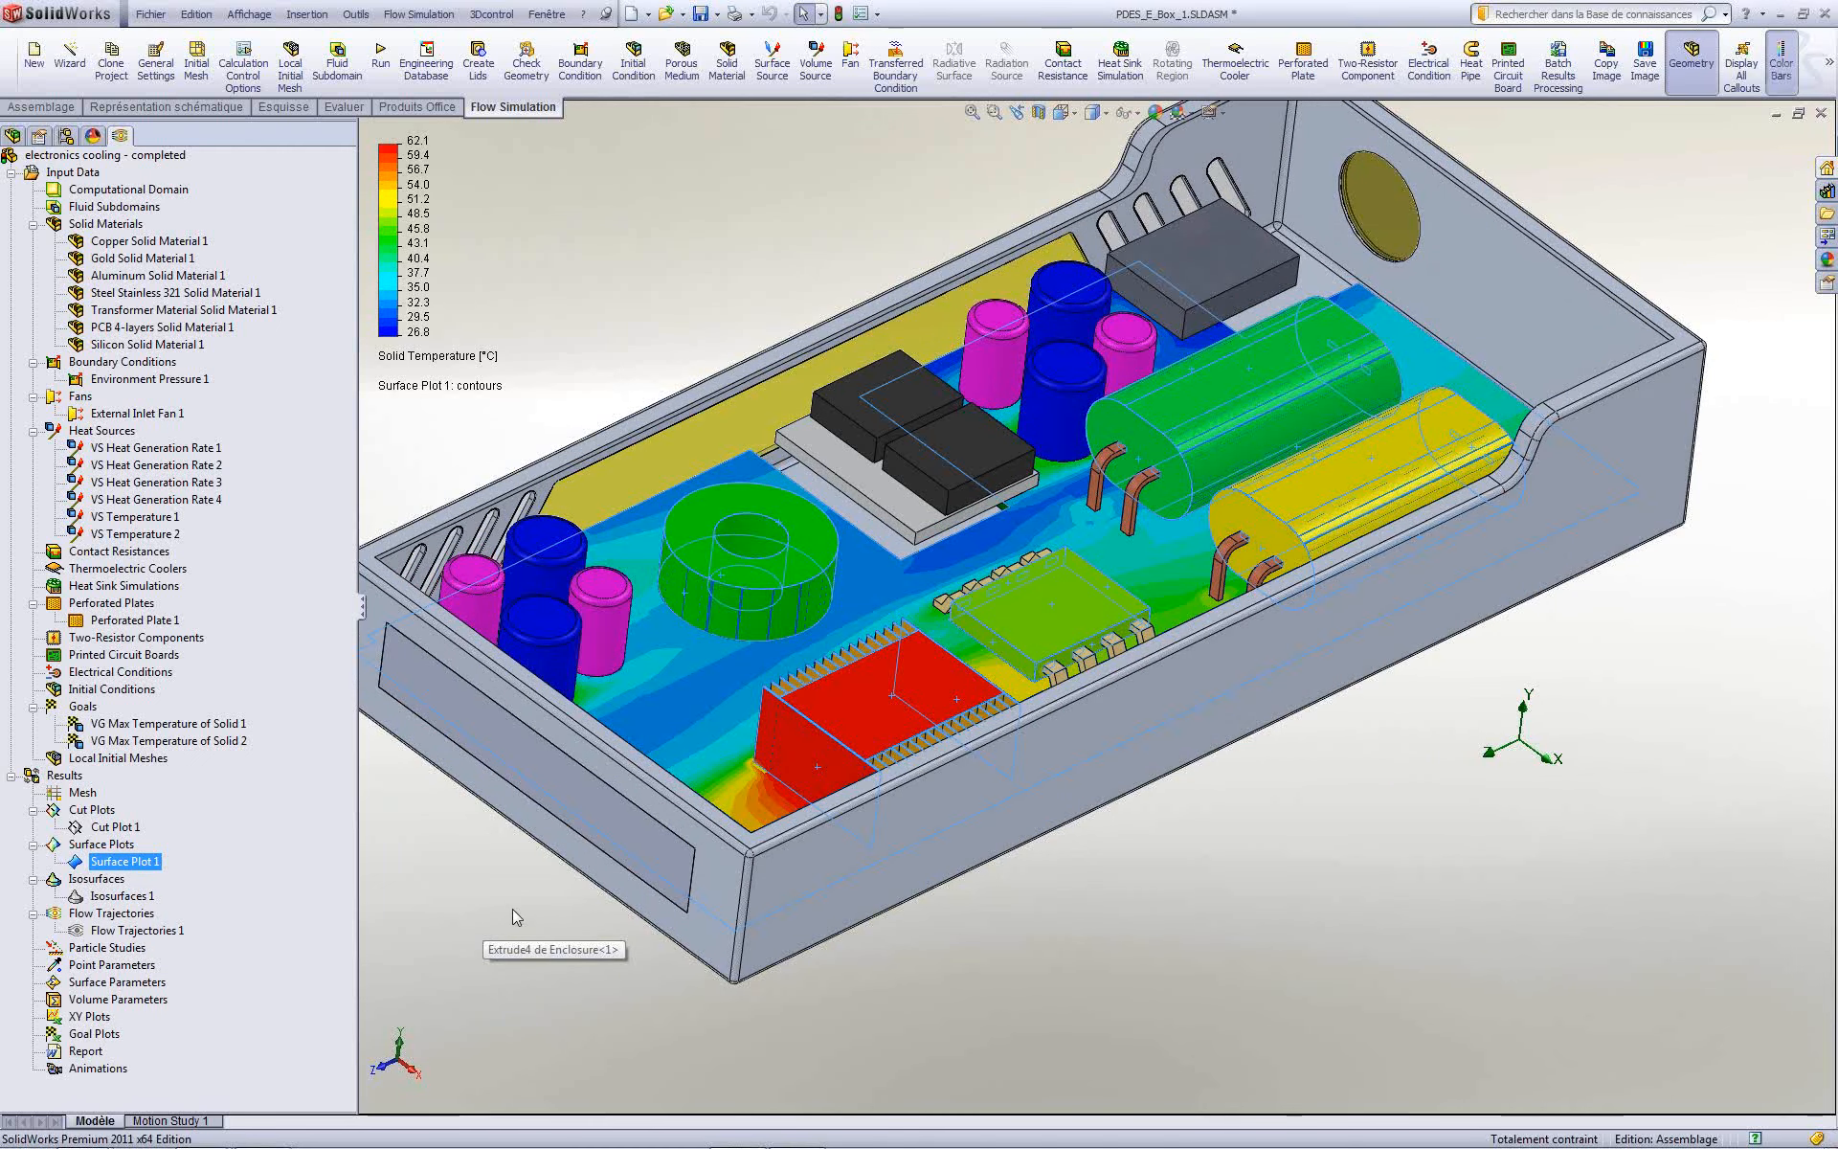
{"action": "left_click", "coordinate": [1191, 886]}
{"action": "scroll", "coordinate": [1189, 882], "scroll_direction": "down", "scroll_amount": 5}
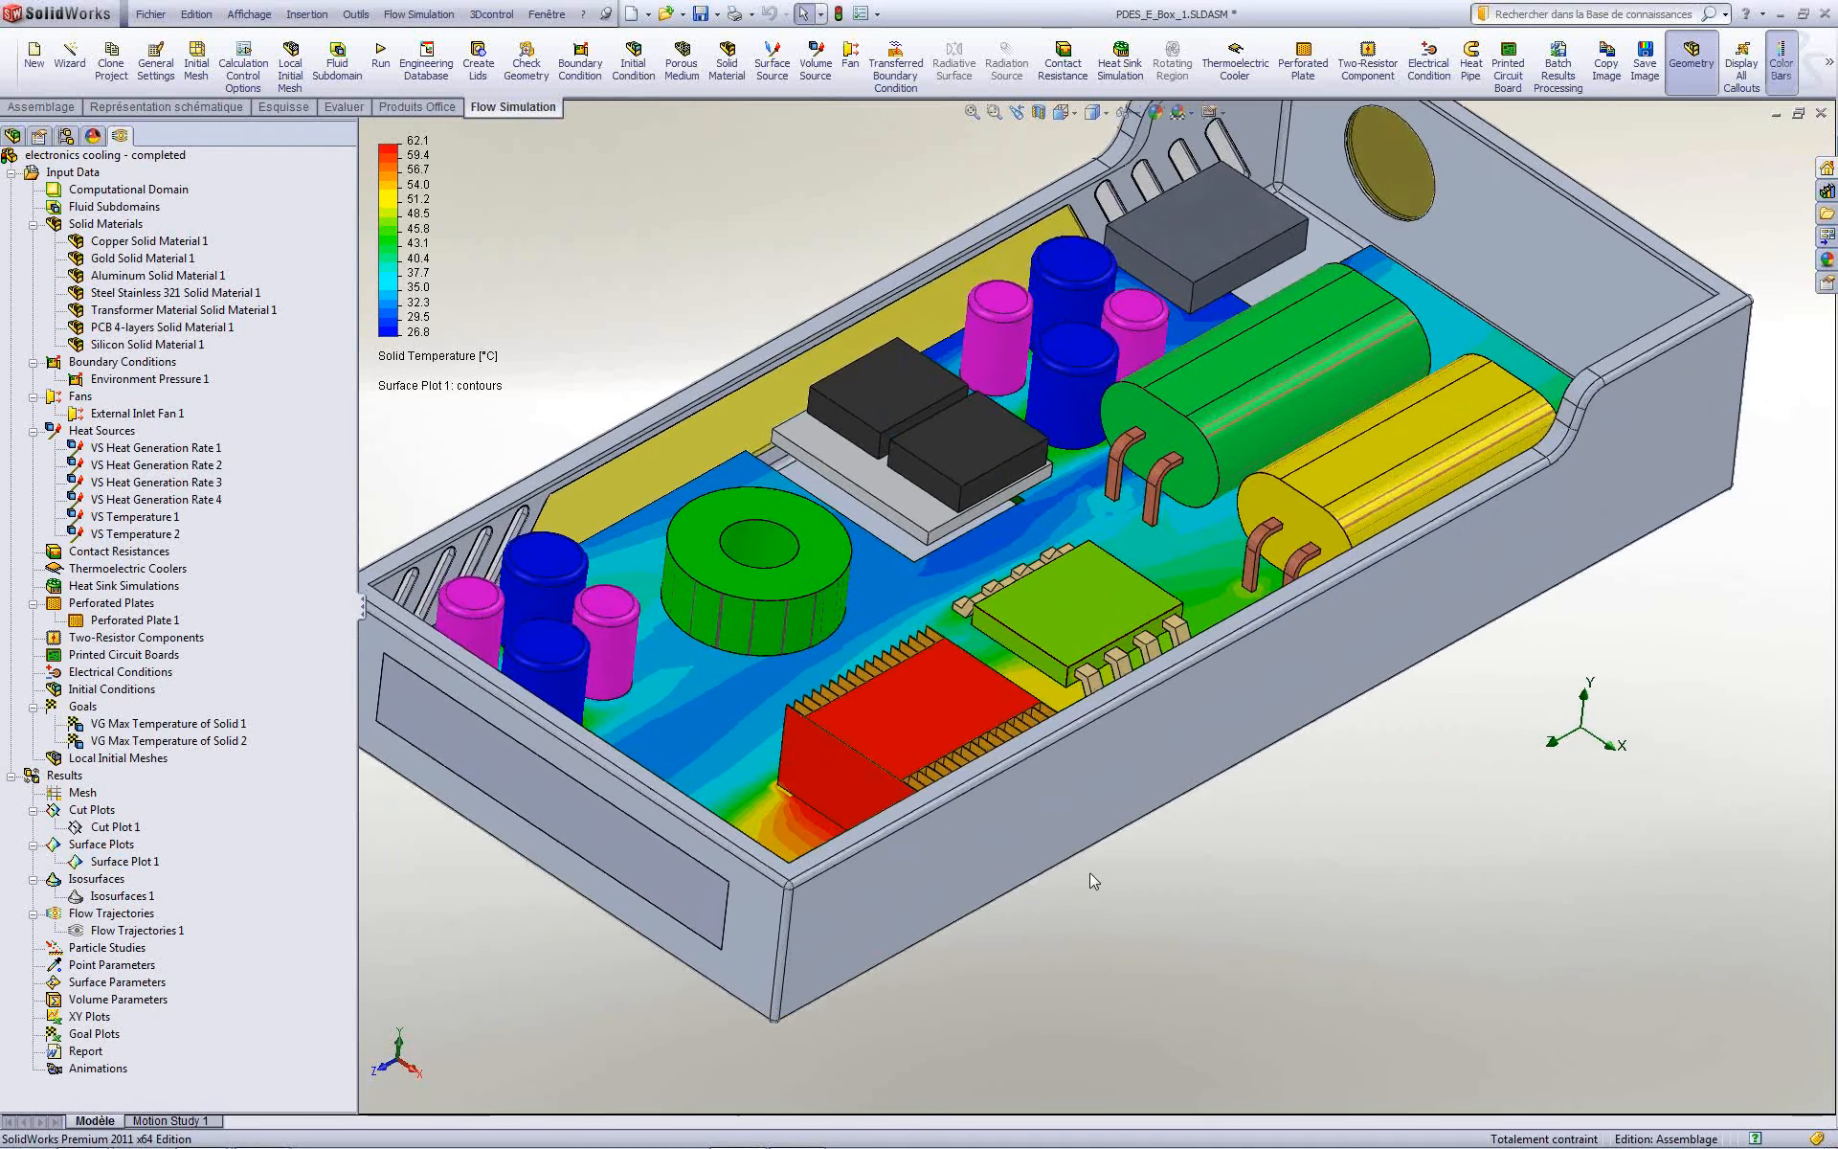
{"action": "scroll", "coordinate": [1038, 871], "scroll_direction": "down", "scroll_amount": 2}
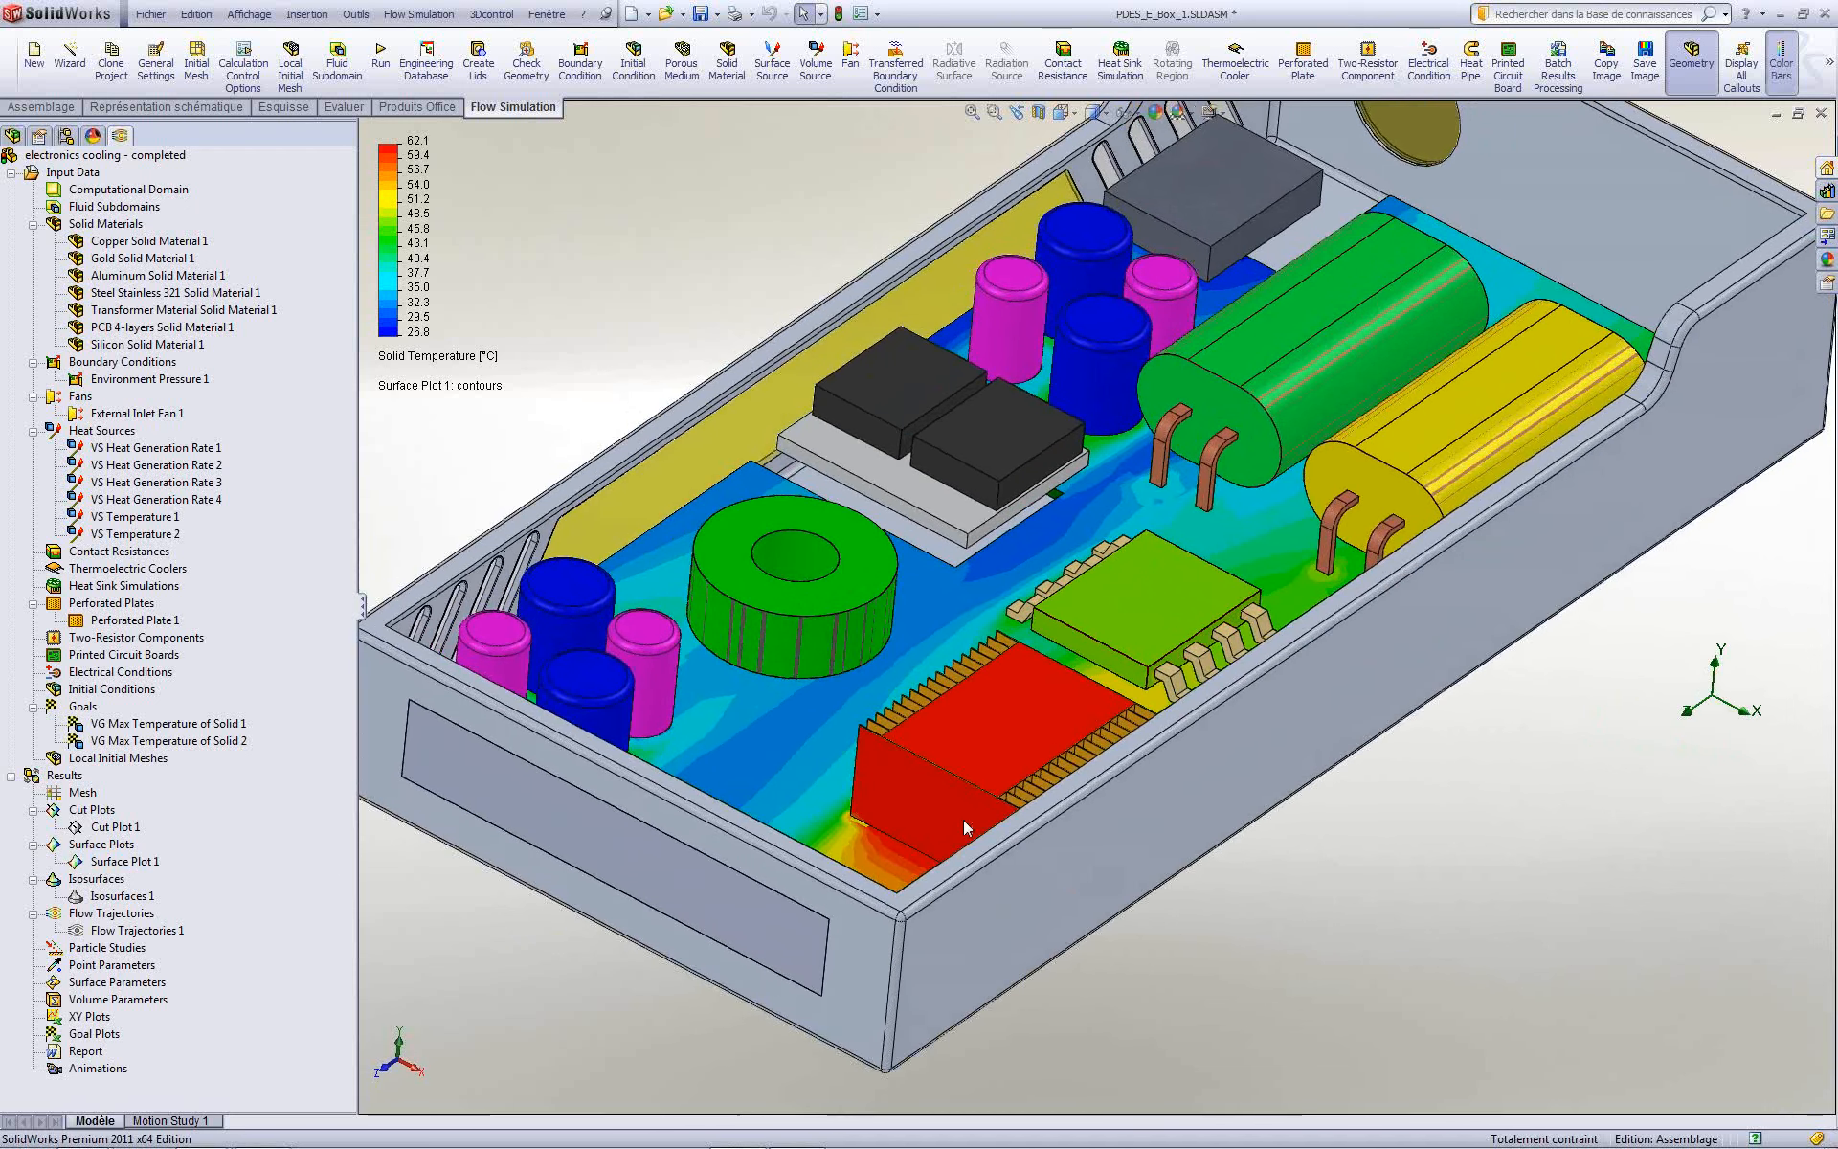
Step: Probe the solid temperature on the tops of the two board chips, and turn the probe off
{"action": "right_click", "coordinate": [64, 775]}
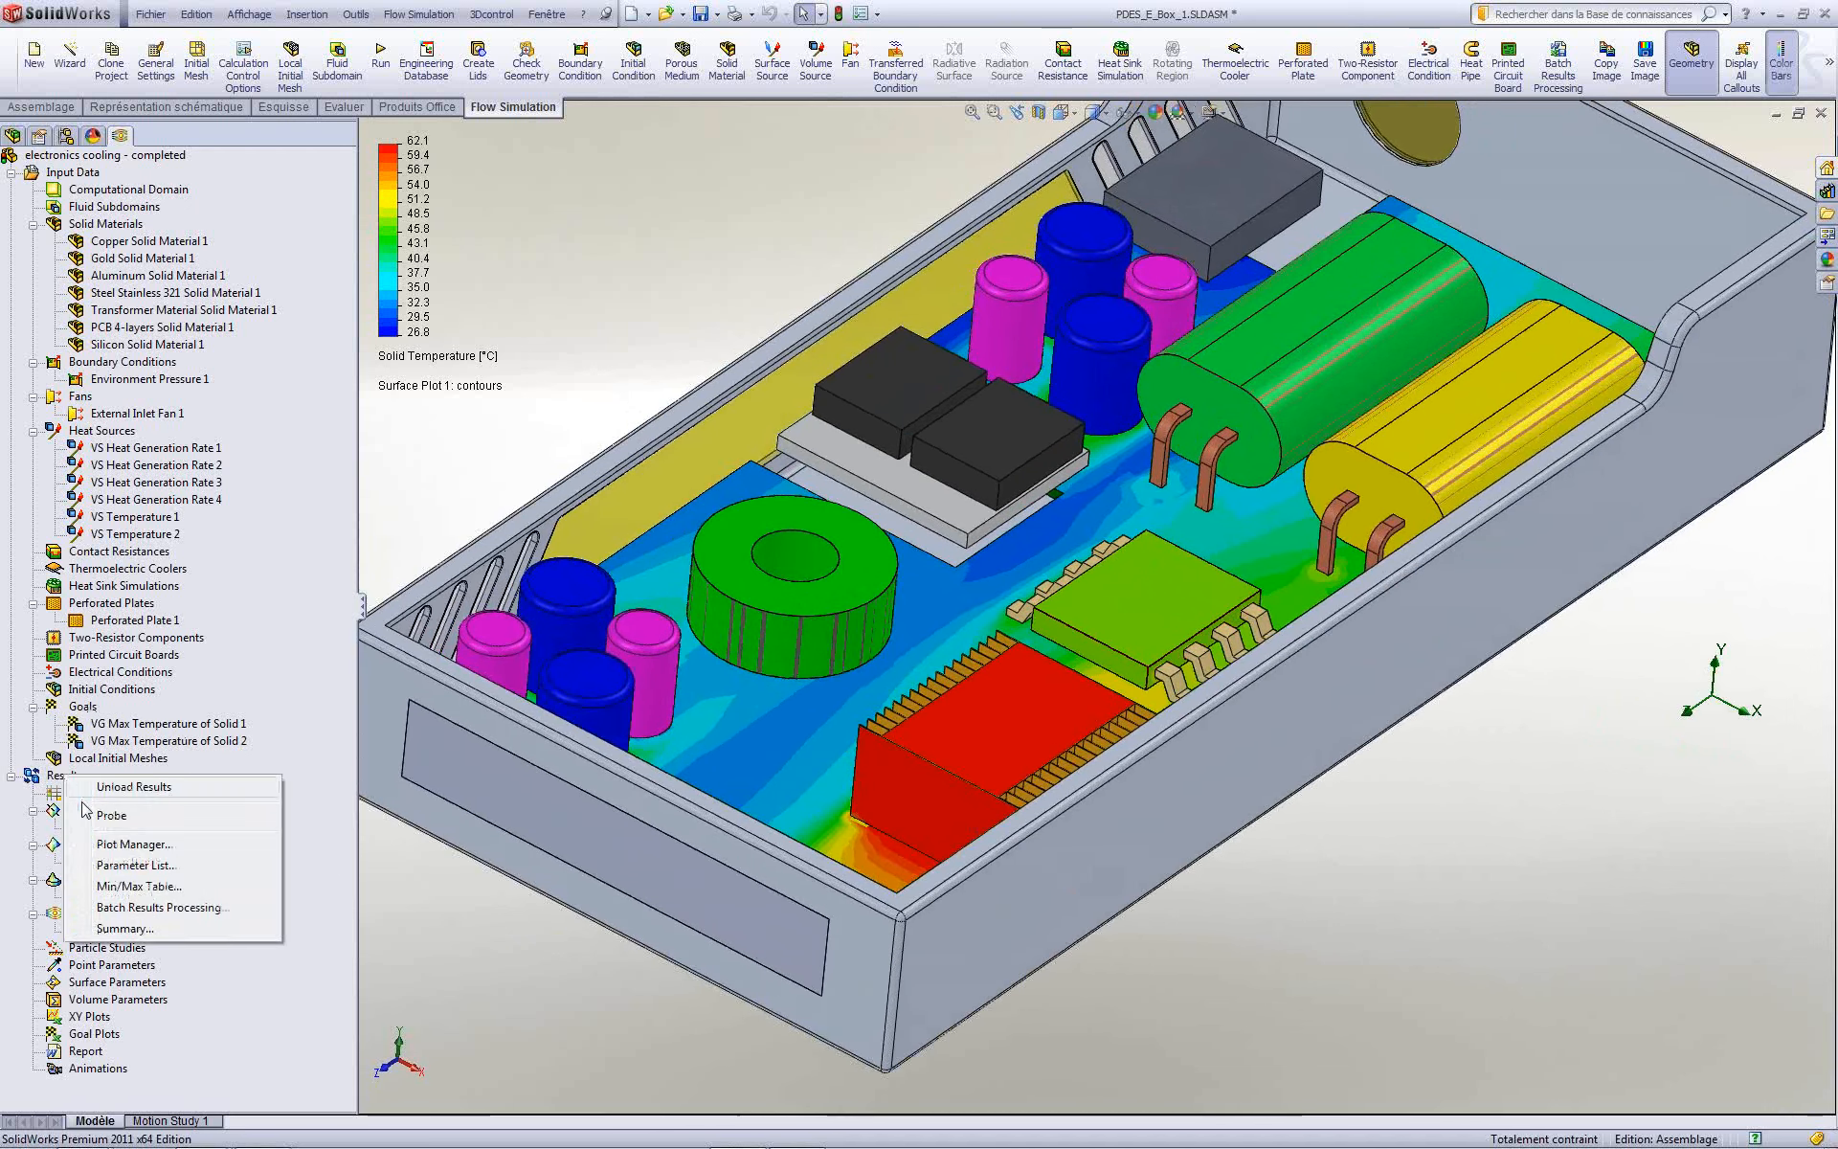
{"action": "left_click", "coordinate": [111, 815]}
{"action": "left_click", "coordinate": [1000, 725]}
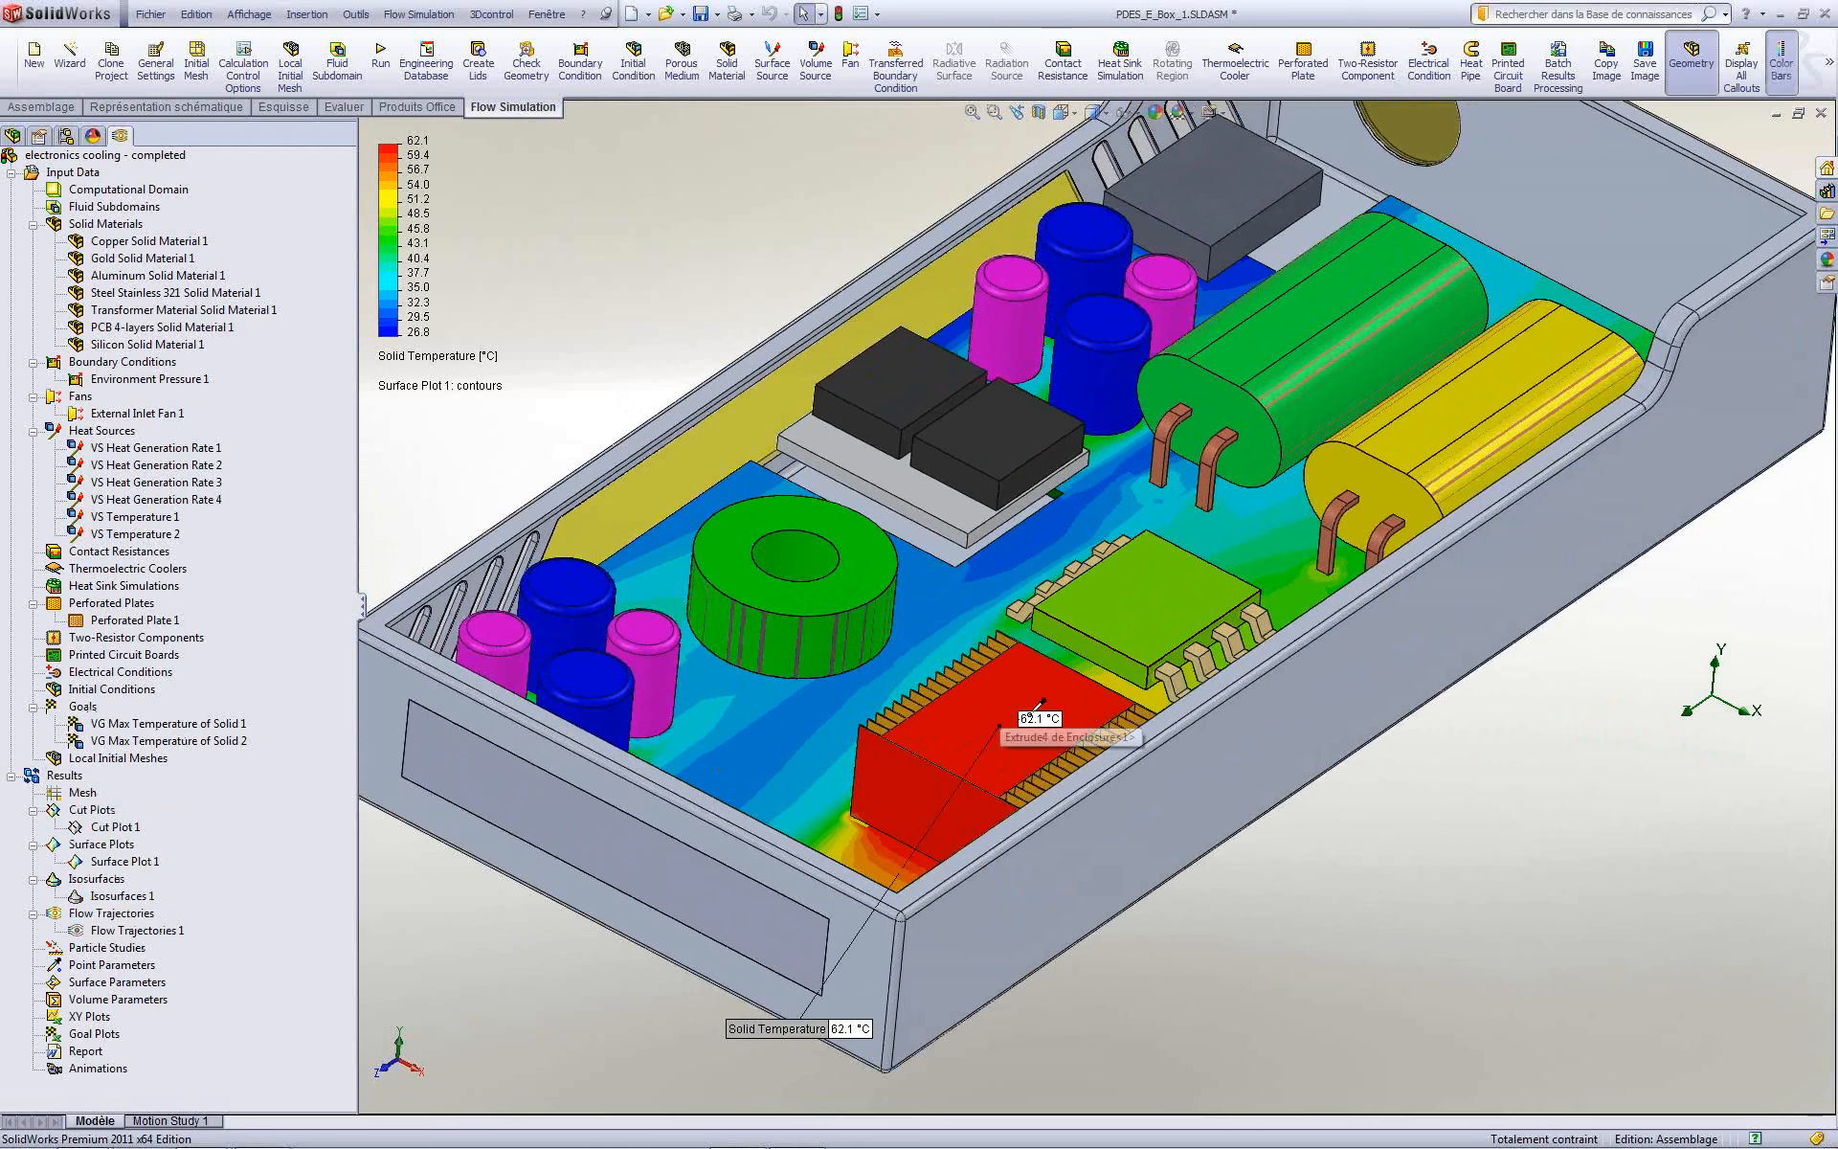
{"action": "left_click", "coordinate": [1135, 604]}
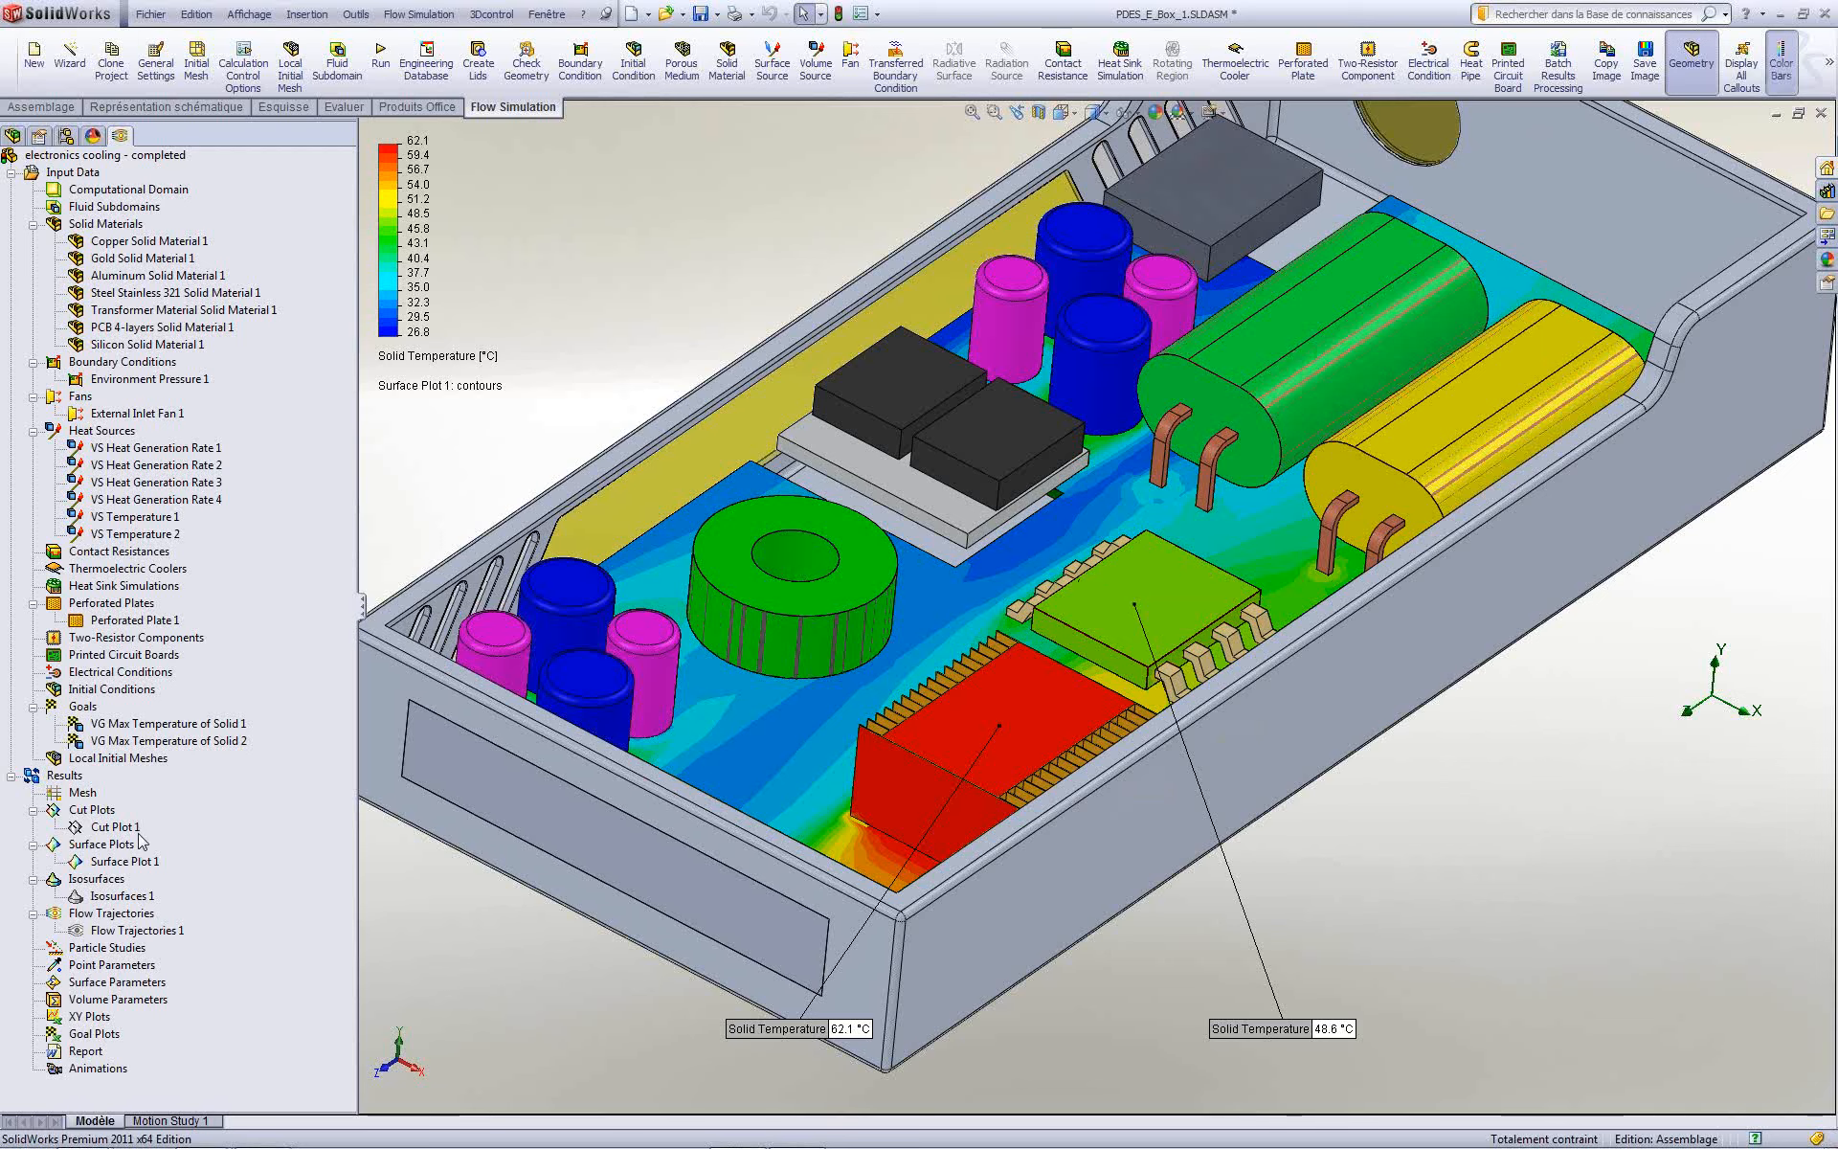
{"action": "right_click", "coordinate": [57, 777]}
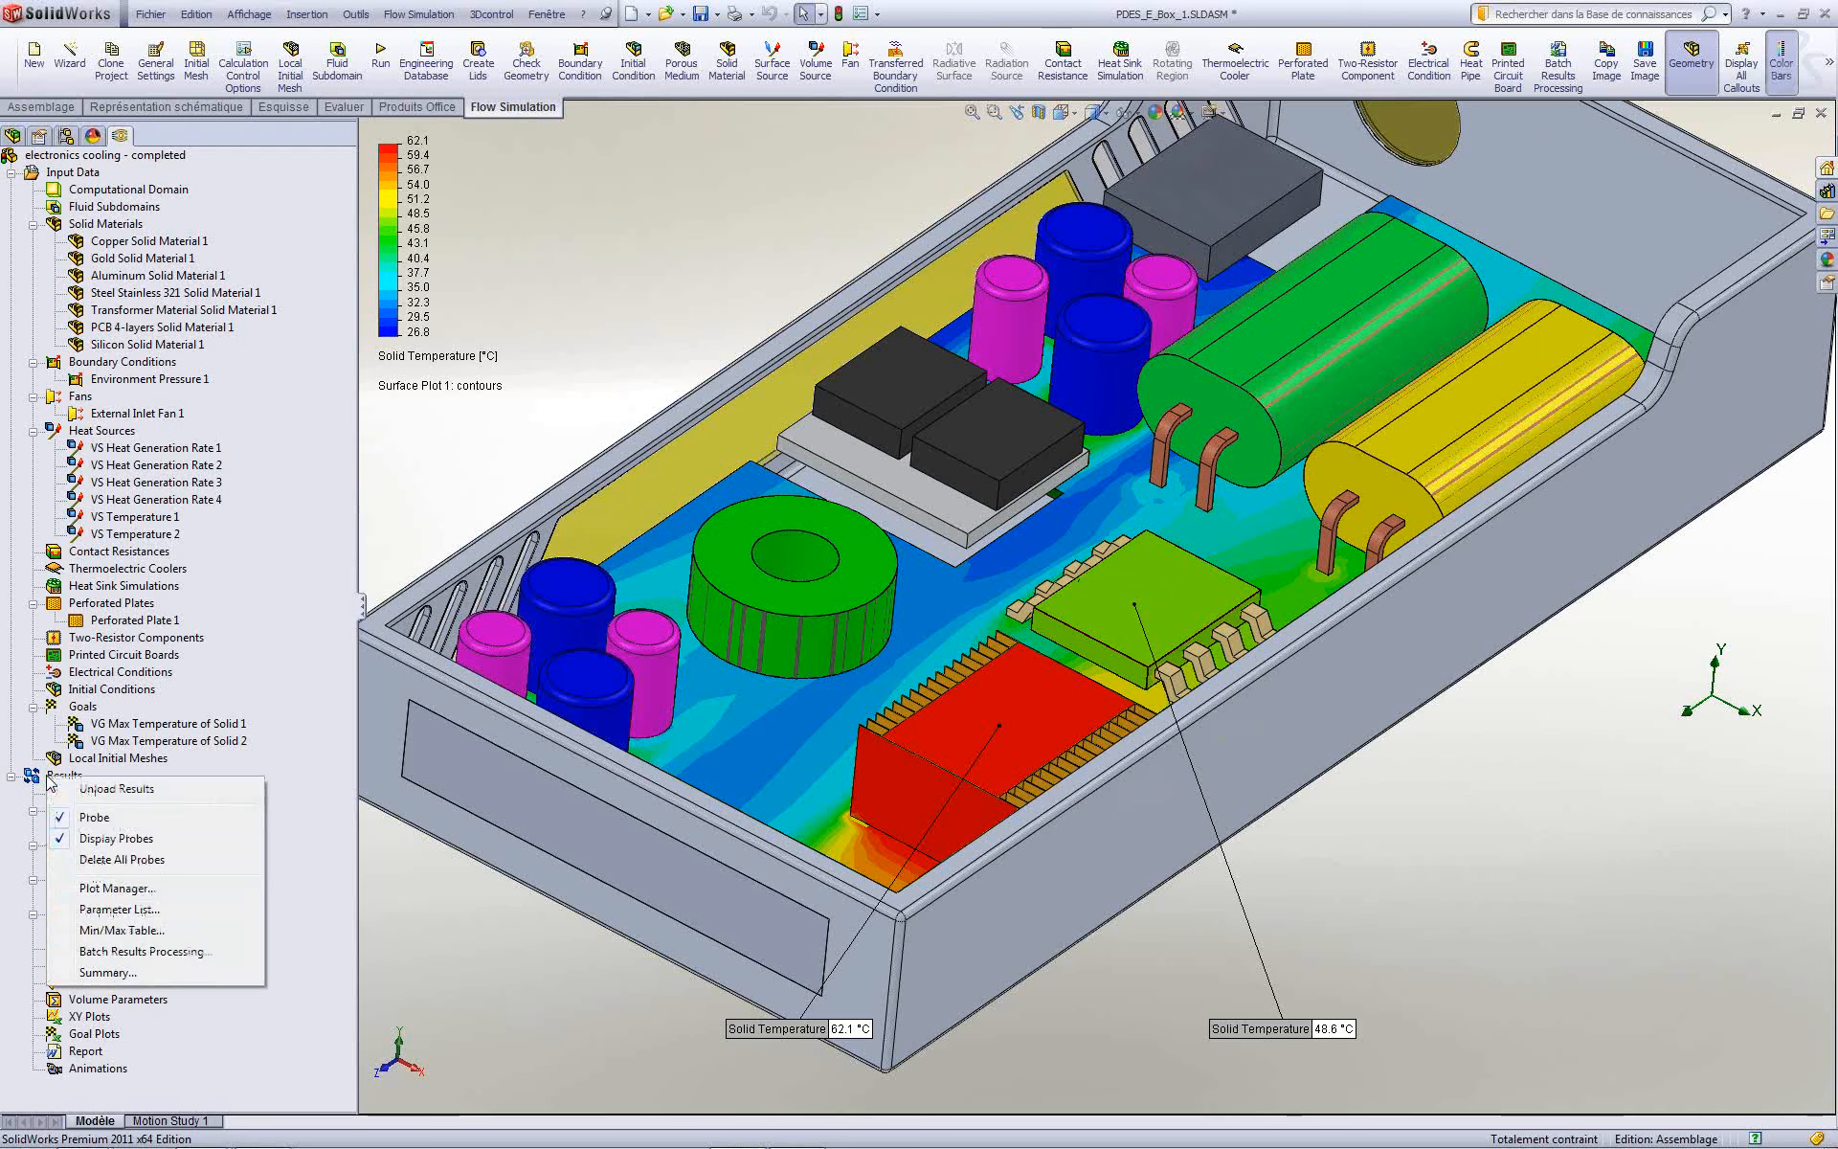
{"action": "left_click", "coordinate": [94, 816]}
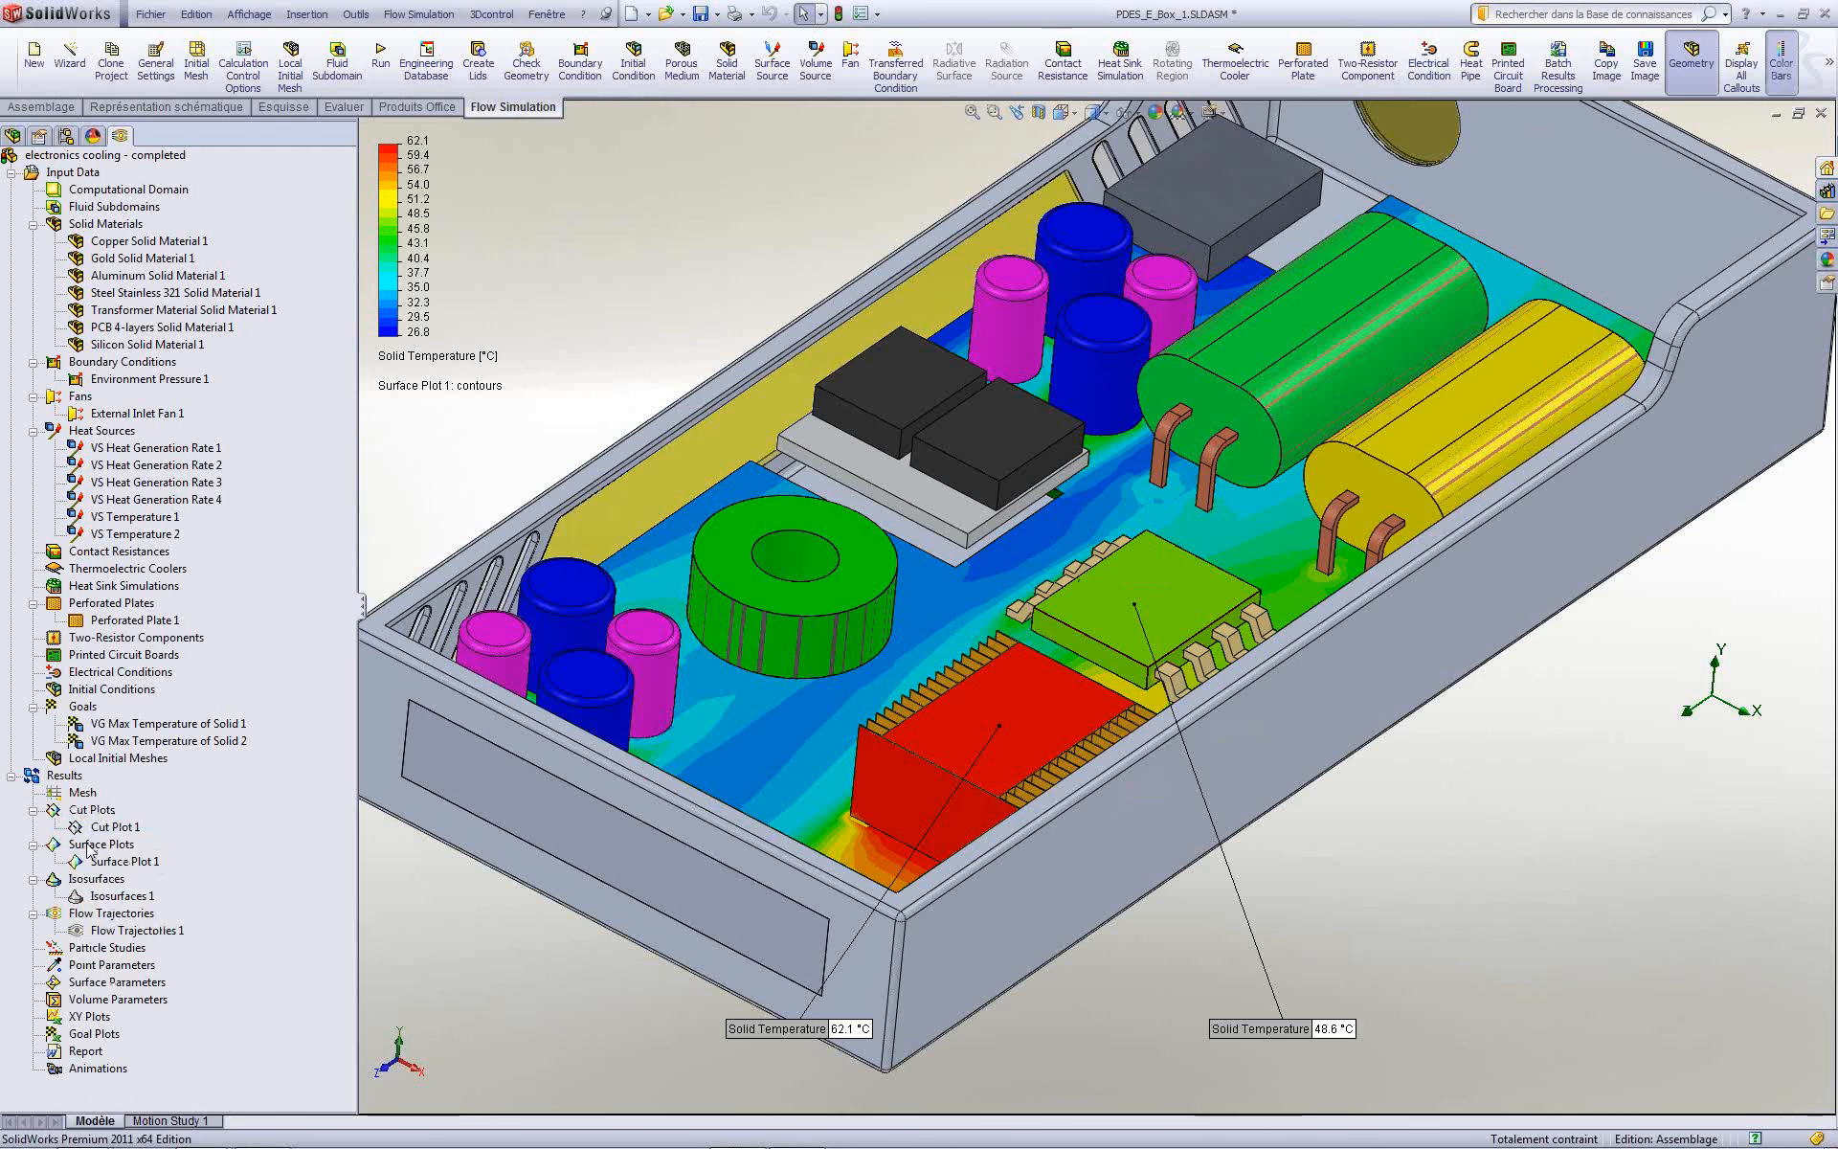
Step: Hide Surface Plot 1 and the displayed probe callouts on the electronics box
{"action": "right_click", "coordinate": [104, 861]}
{"action": "left_click", "coordinate": [142, 900]}
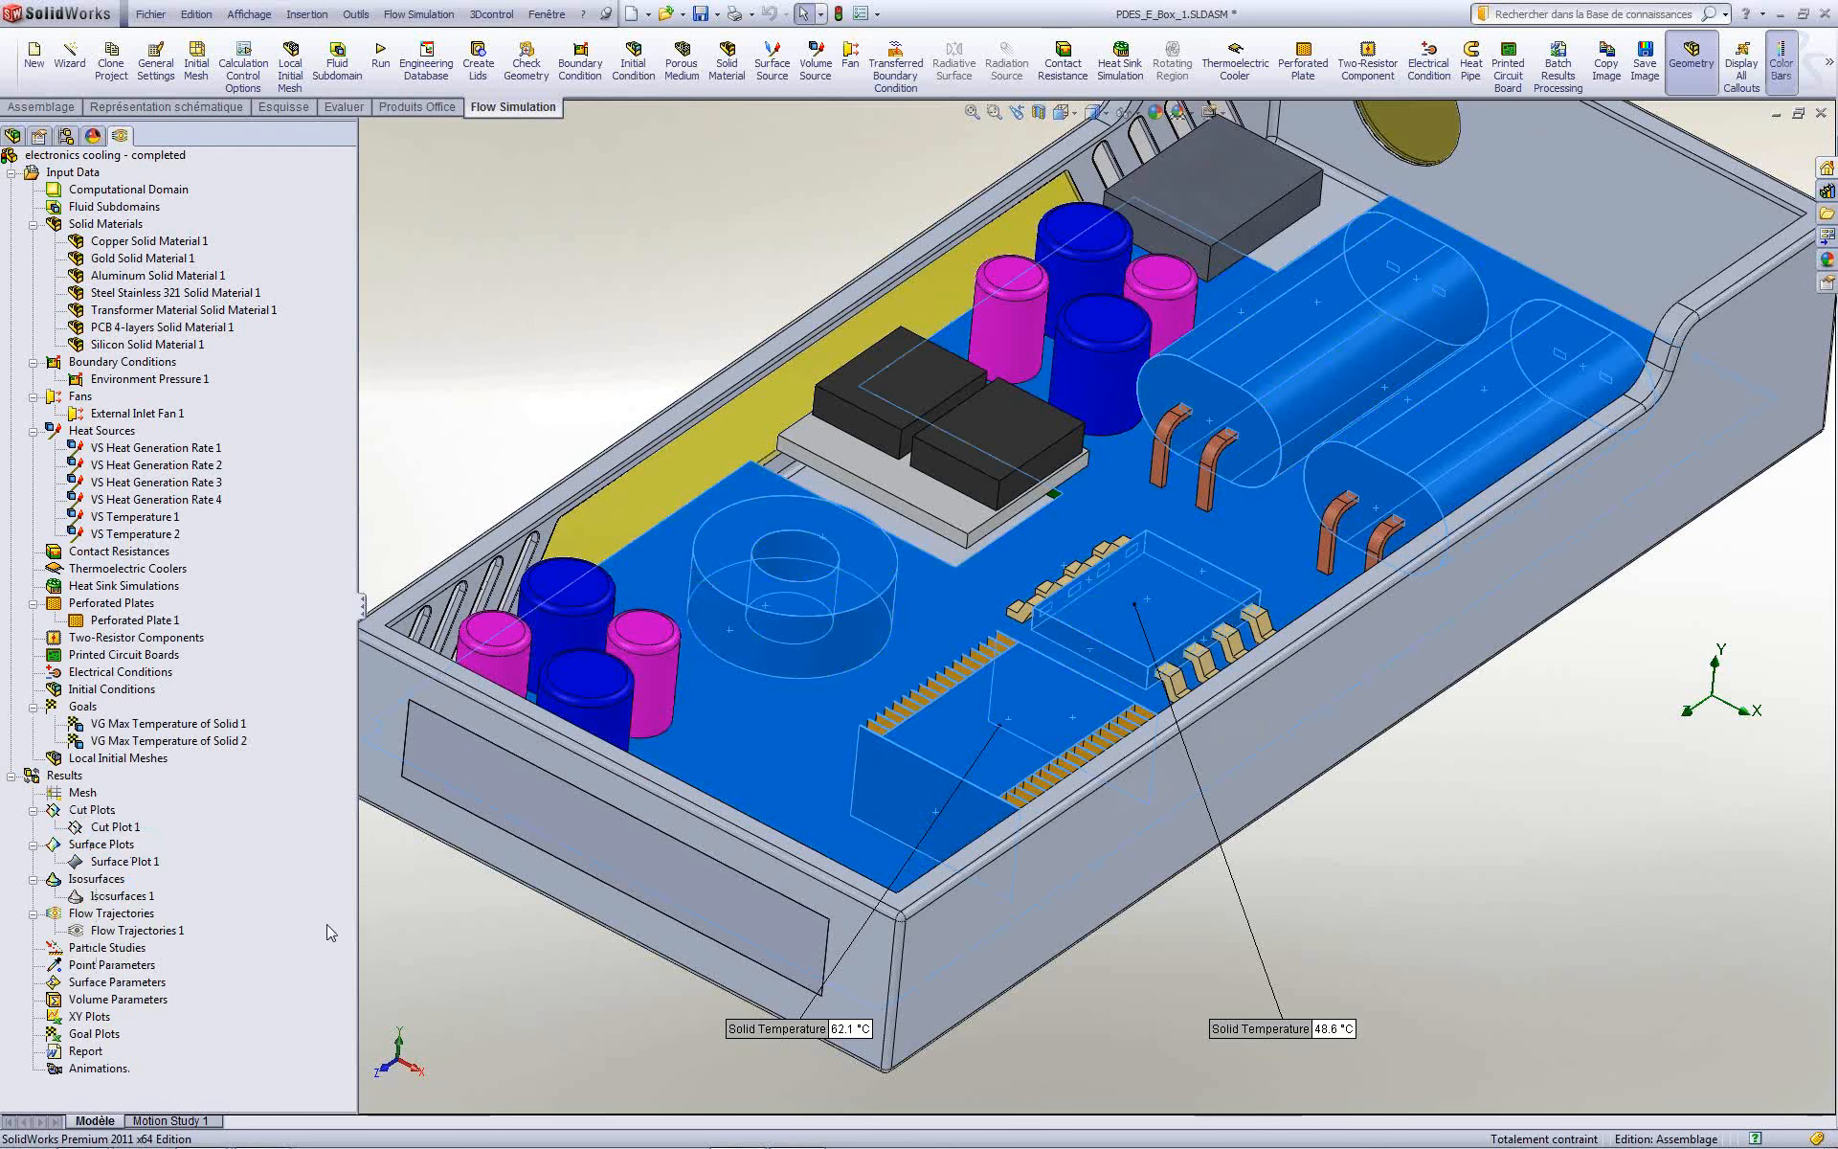
{"action": "key", "text": "f"}
{"action": "right_click", "coordinate": [59, 777]}
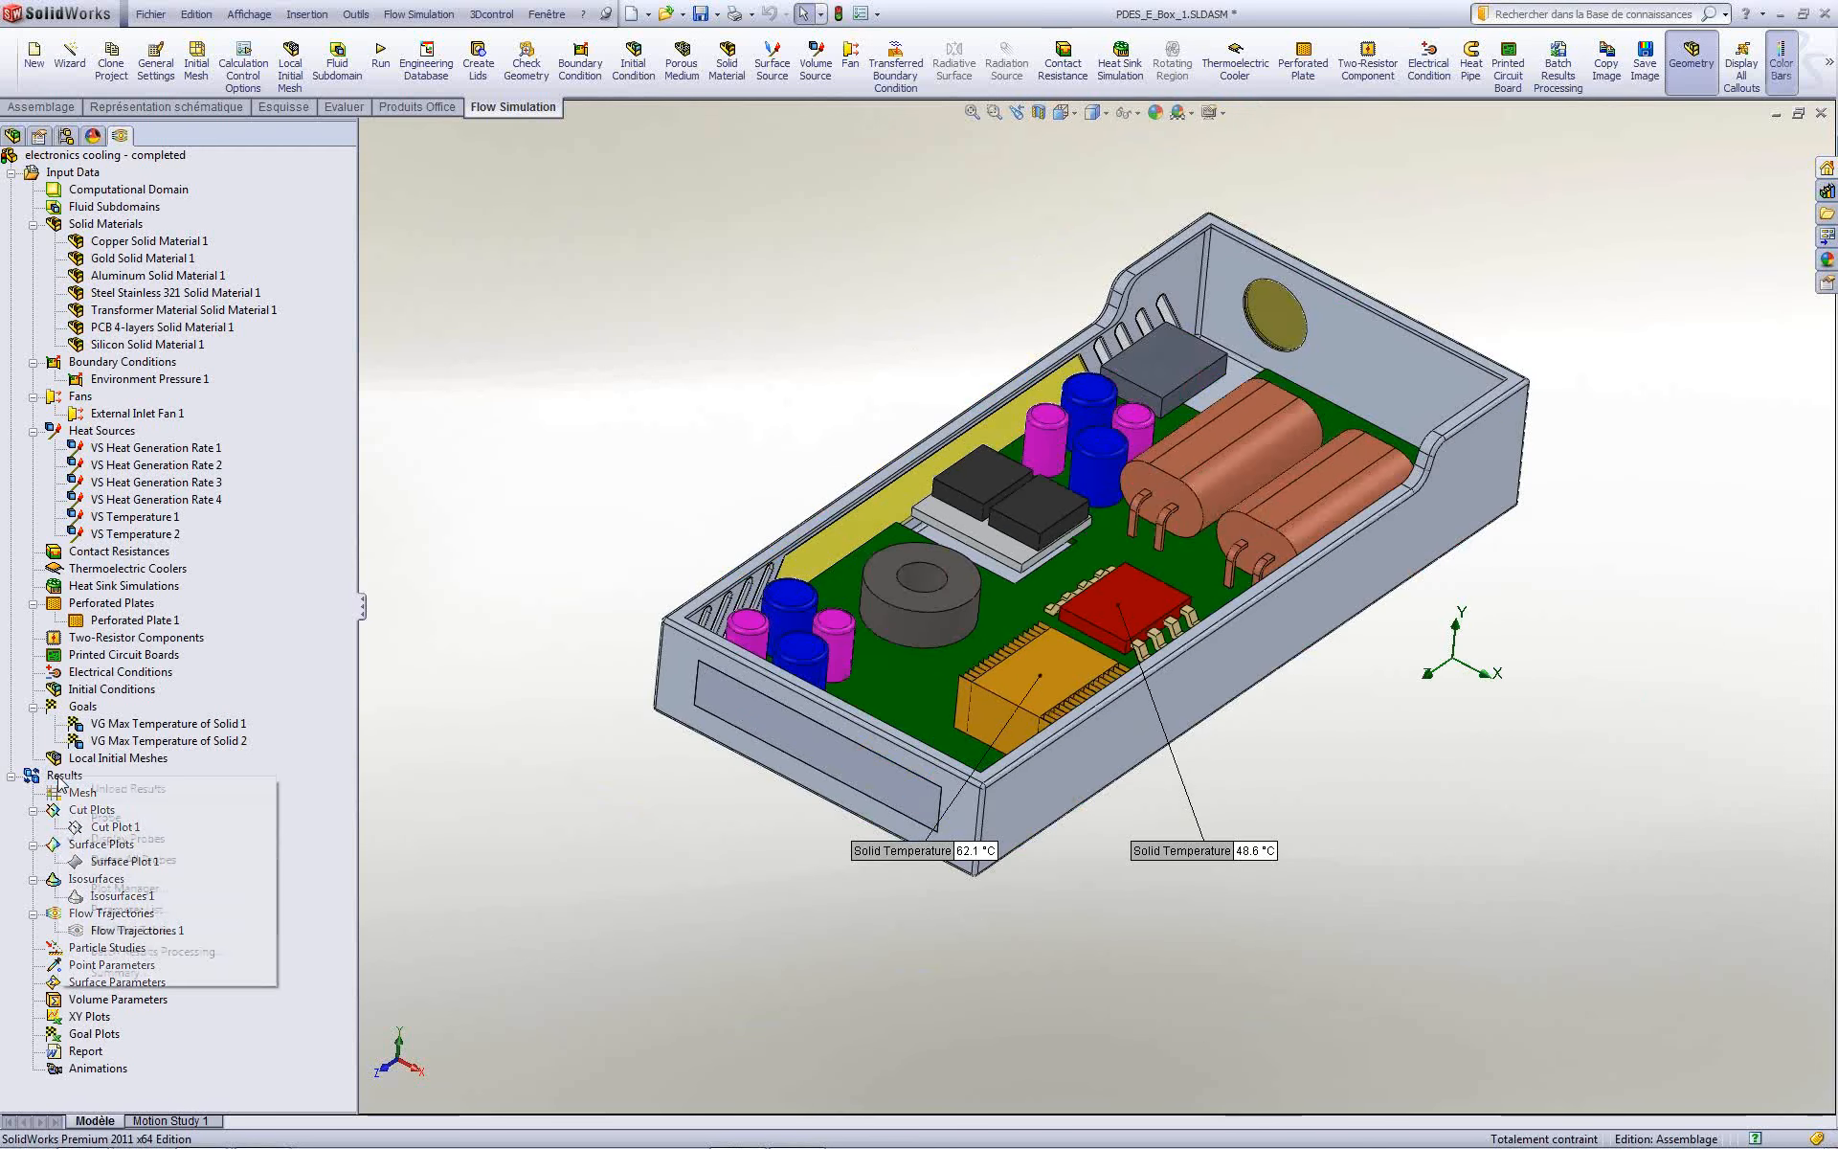
{"action": "left_click", "coordinate": [86, 839]}
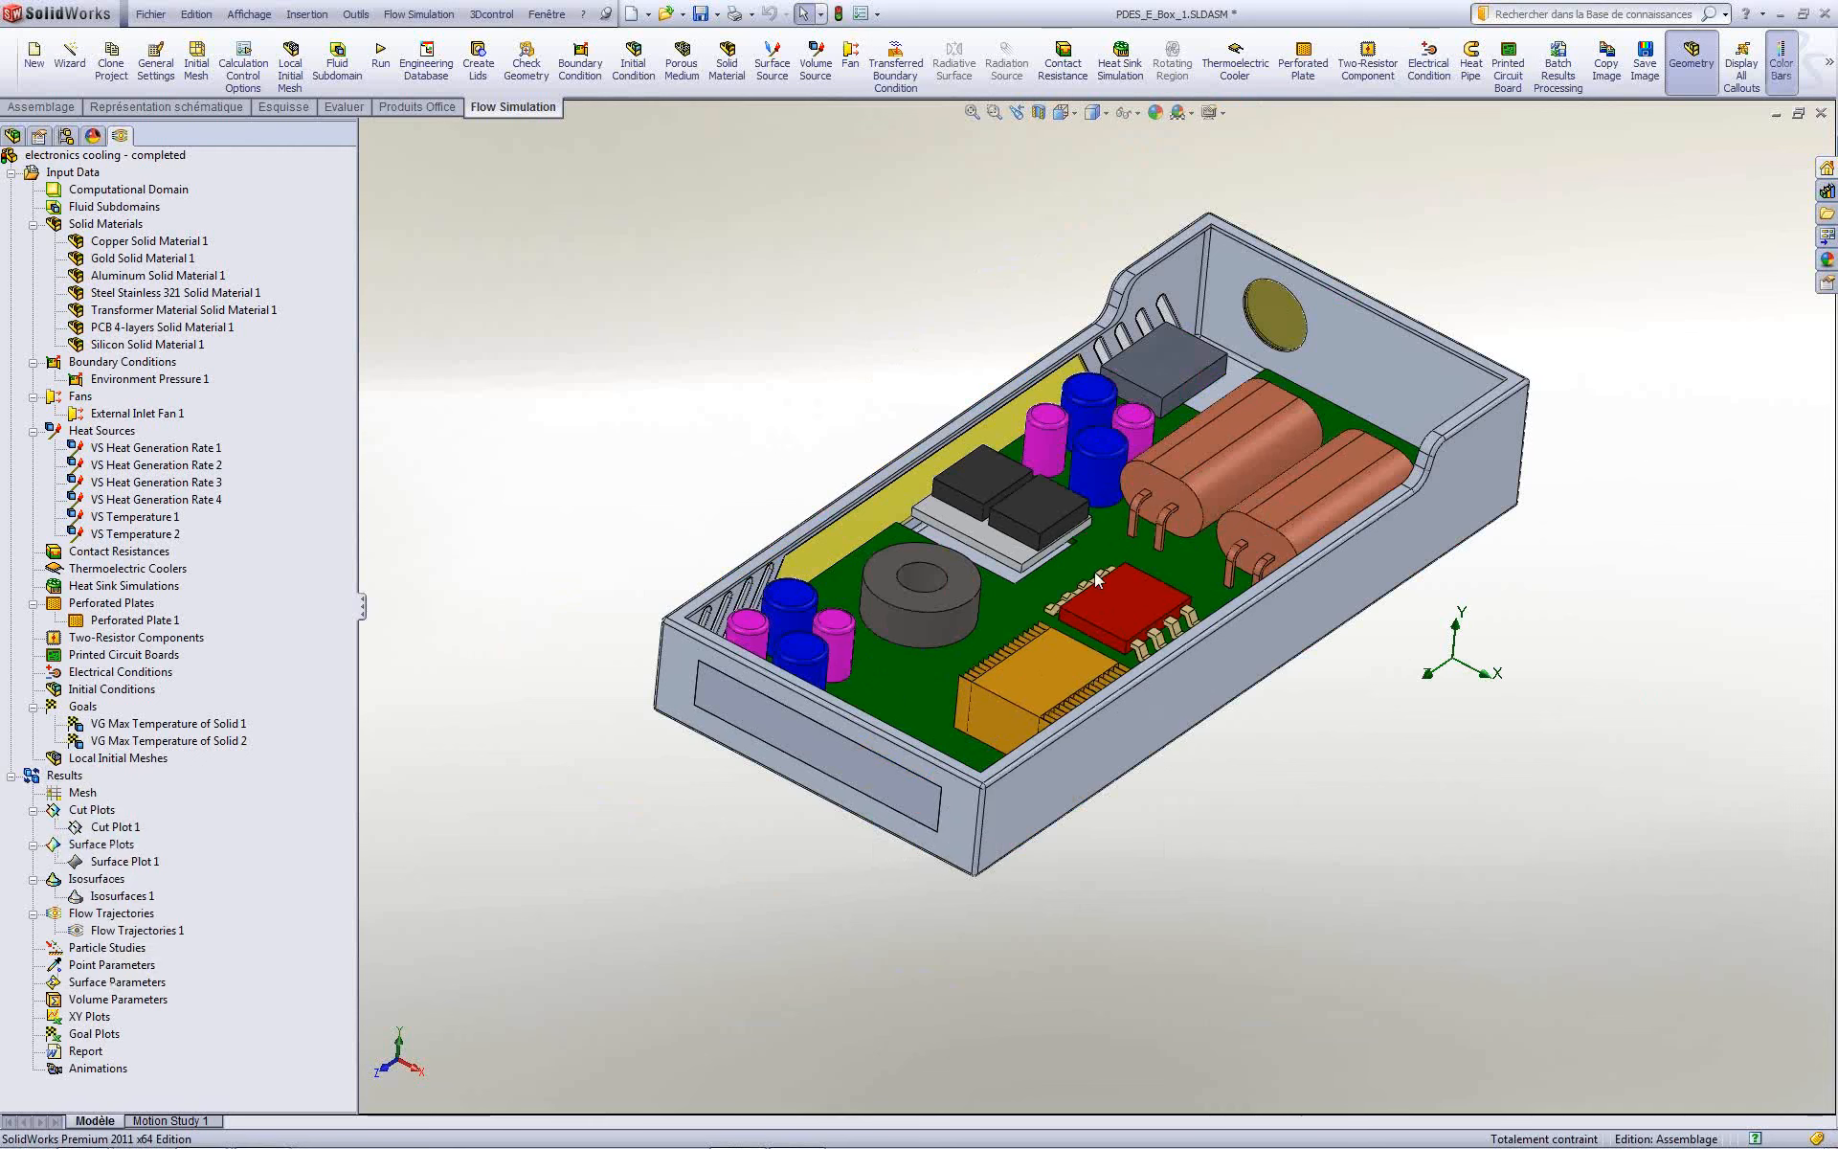
{"action": "middle_click_drag", "start_coordinate": [1520, 618], "coordinate": [1521, 579]}
{"action": "scroll", "coordinate": [1436, 392], "scroll_direction": "down", "scroll_amount": 2}
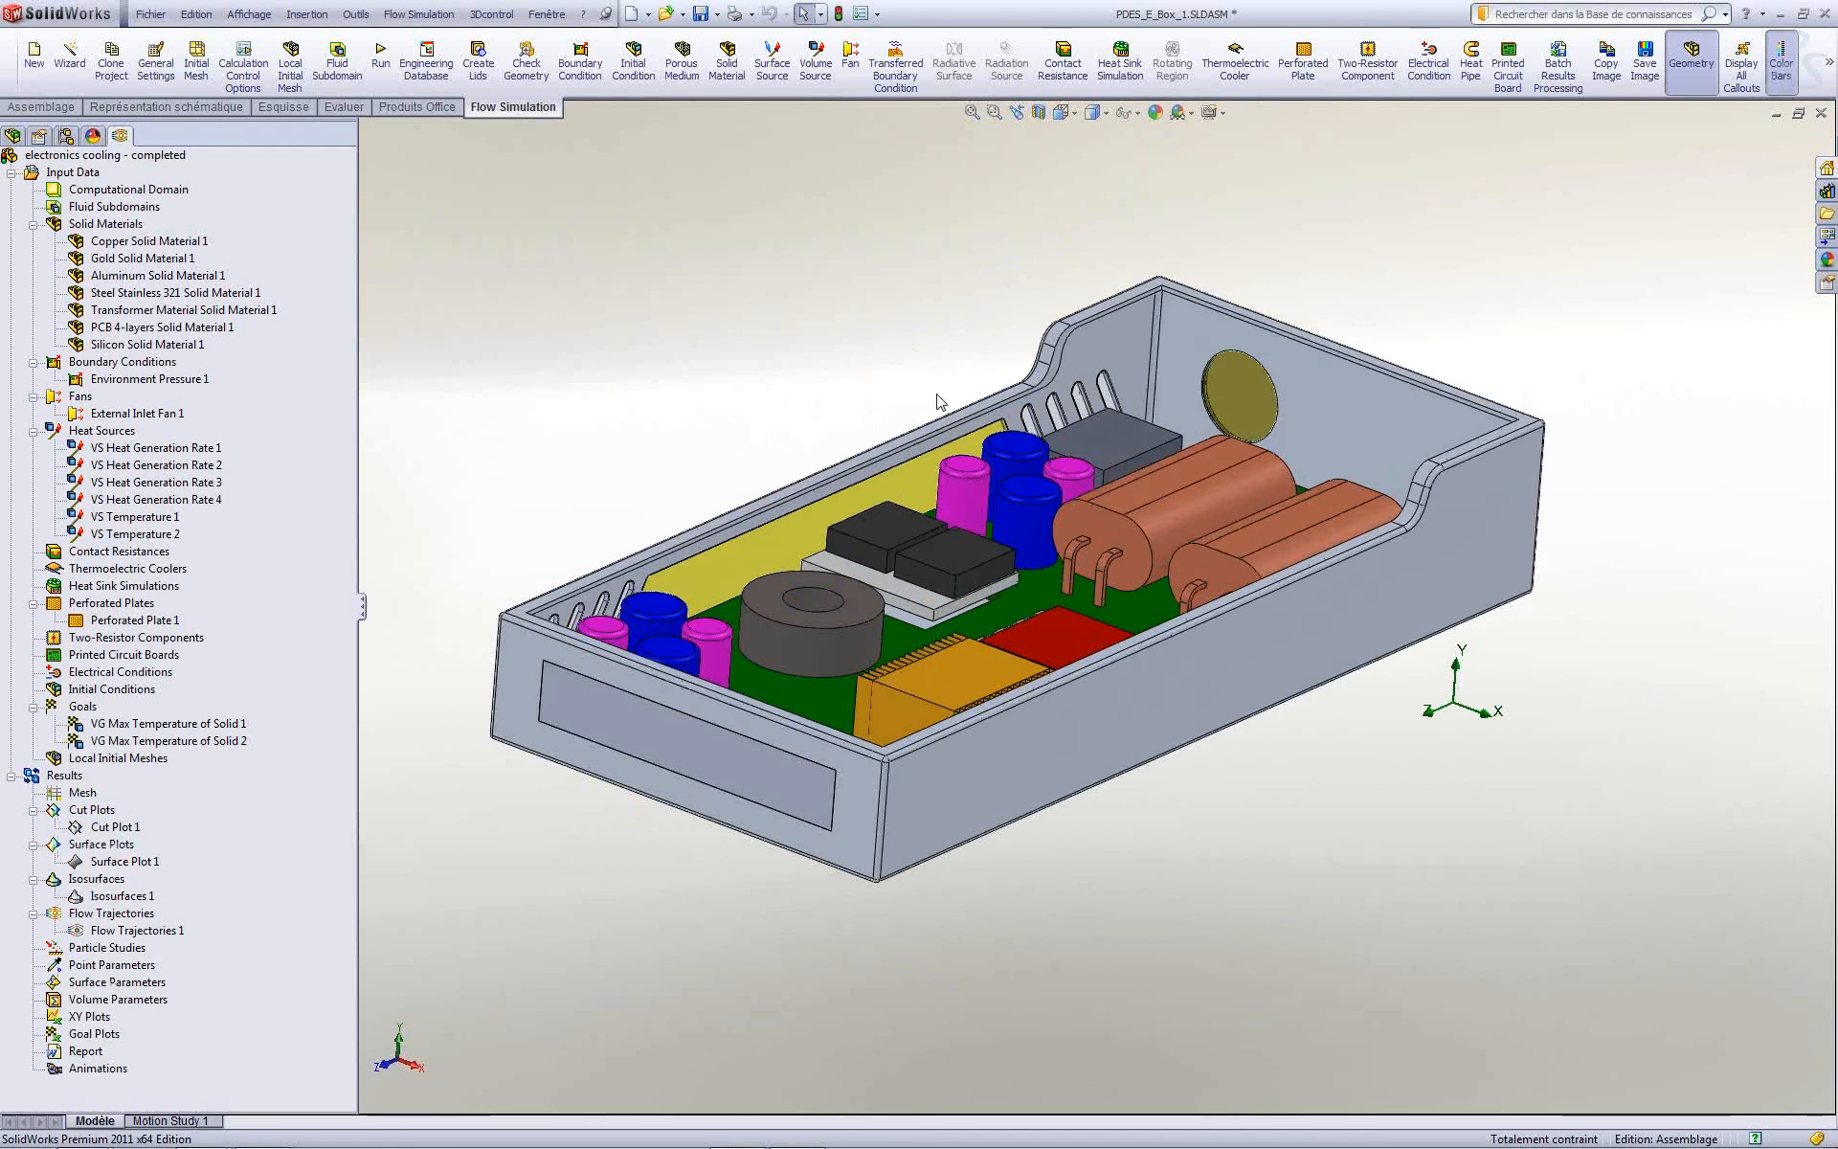